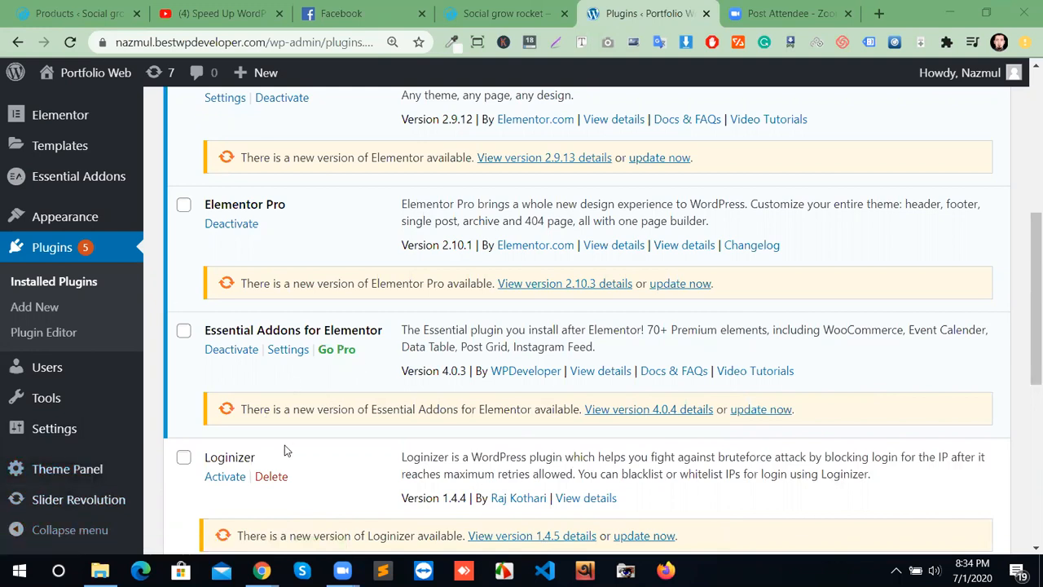
Open the Slider Revolution dashboard in a separate browser tab.
middle_click(103, 503)
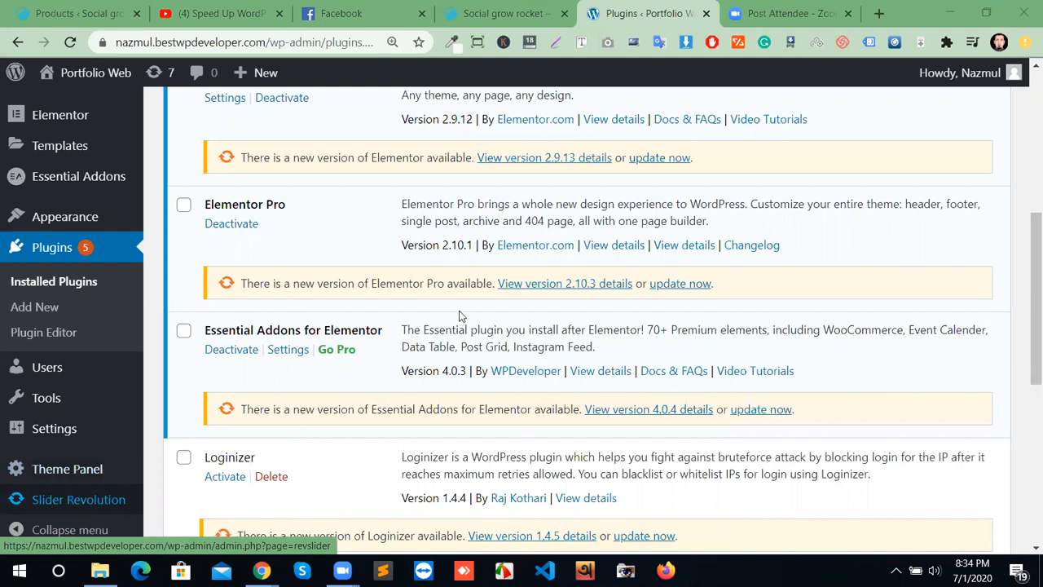
click(687, 24)
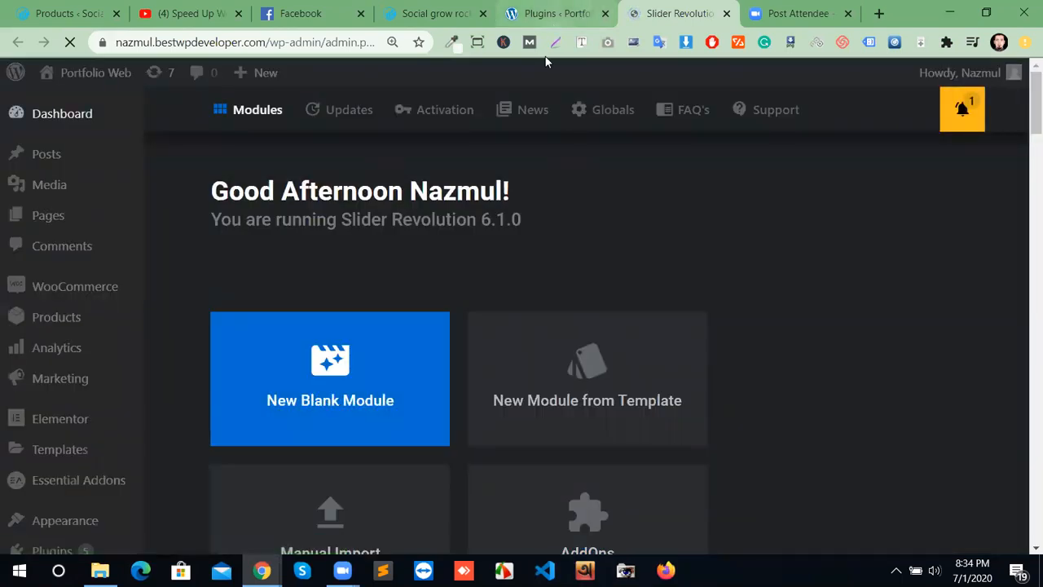
key(ctrl+shift+Tab)
right_click(40, 312)
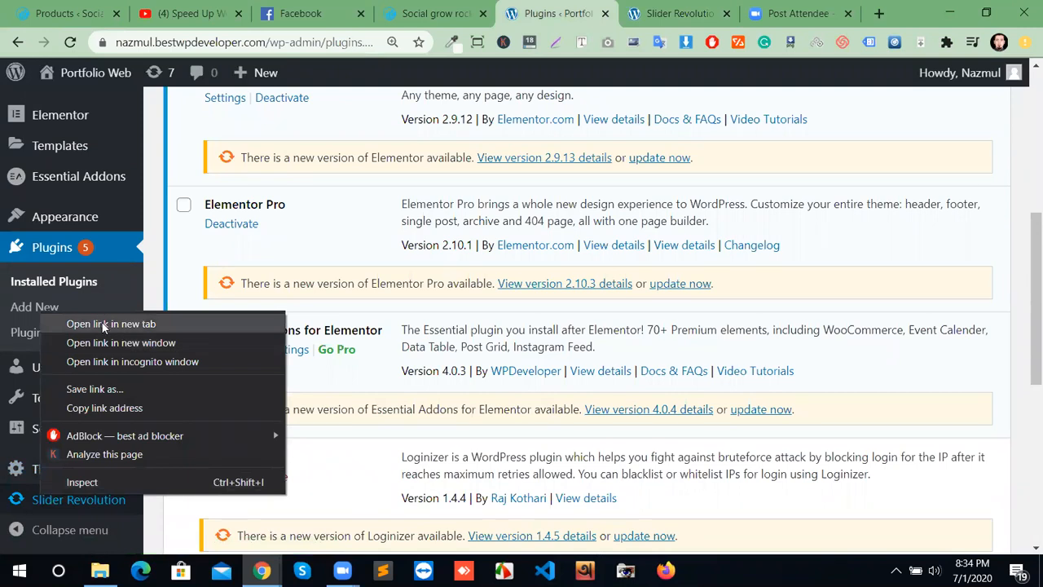
click(673, 10)
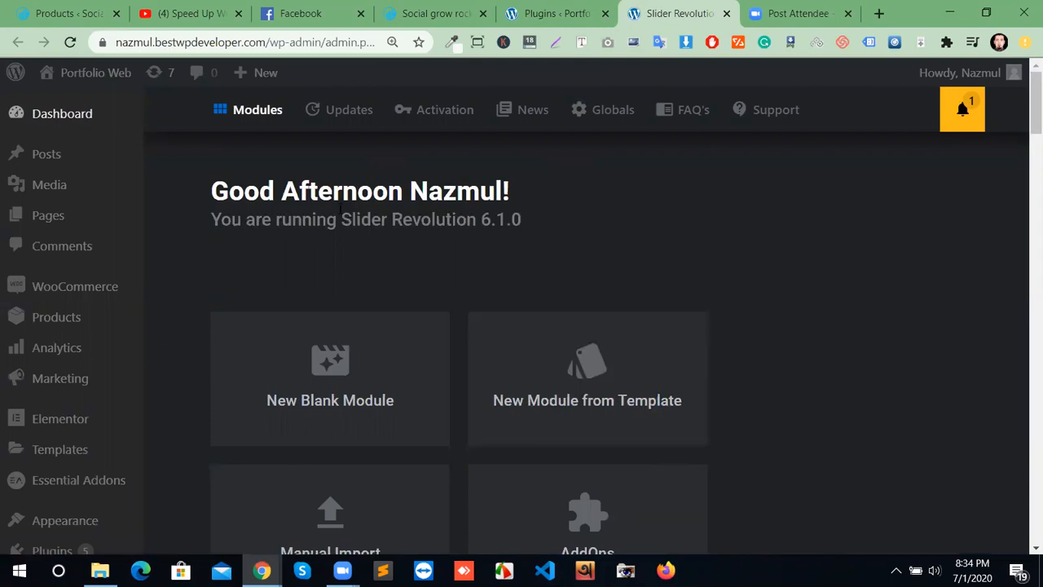
Examine the Slider Revolution dashboard's module creation options, manual import, add-ons and existing modules.
scroll(750, 330, down, 2)
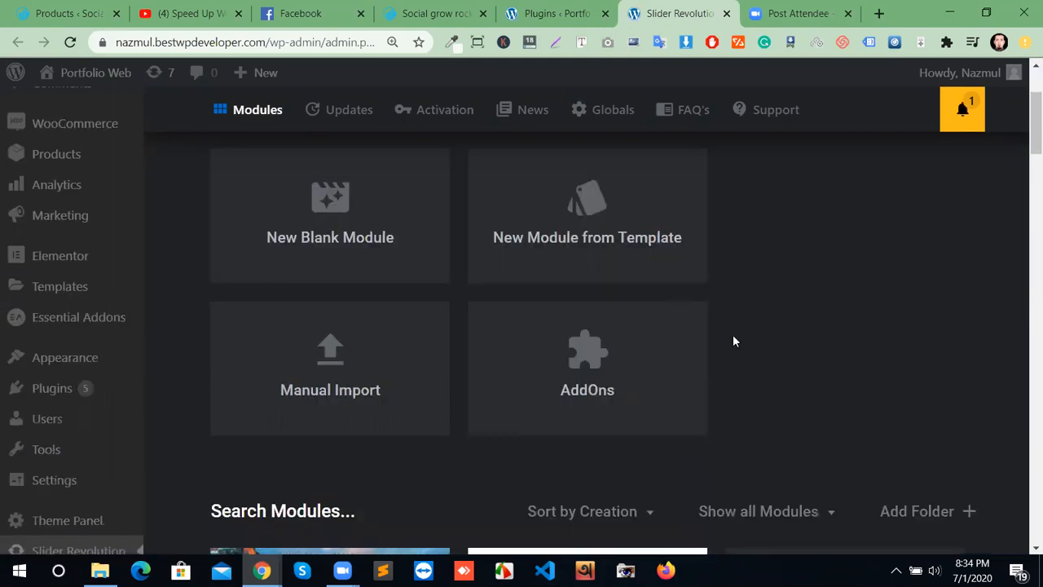
scroll(711, 361, up, 2)
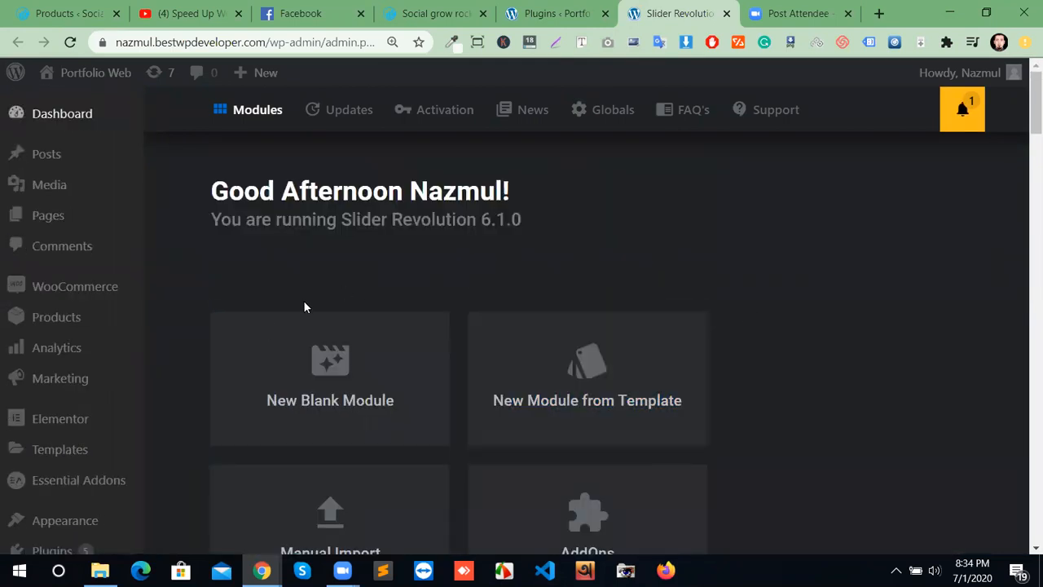
scroll(329, 318, down, 1)
scroll(344, 262, up, 1)
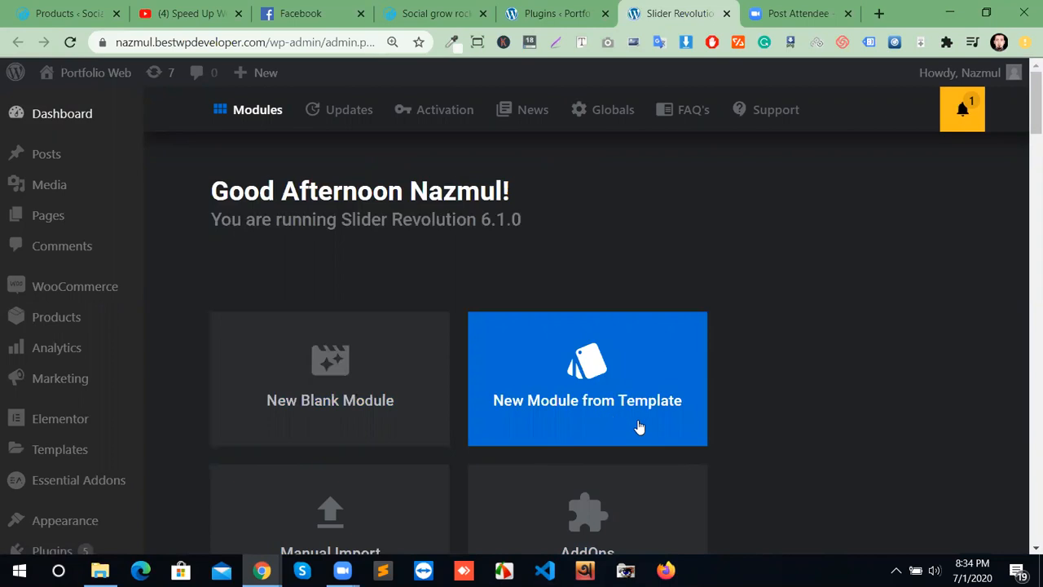
scroll(697, 431, down, 2)
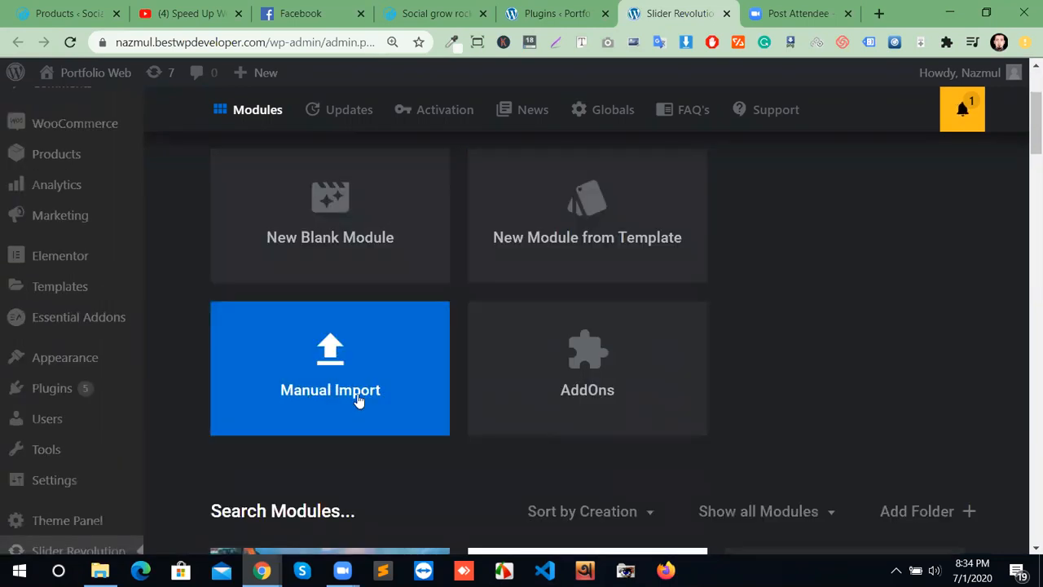
scroll(628, 419, down, 2)
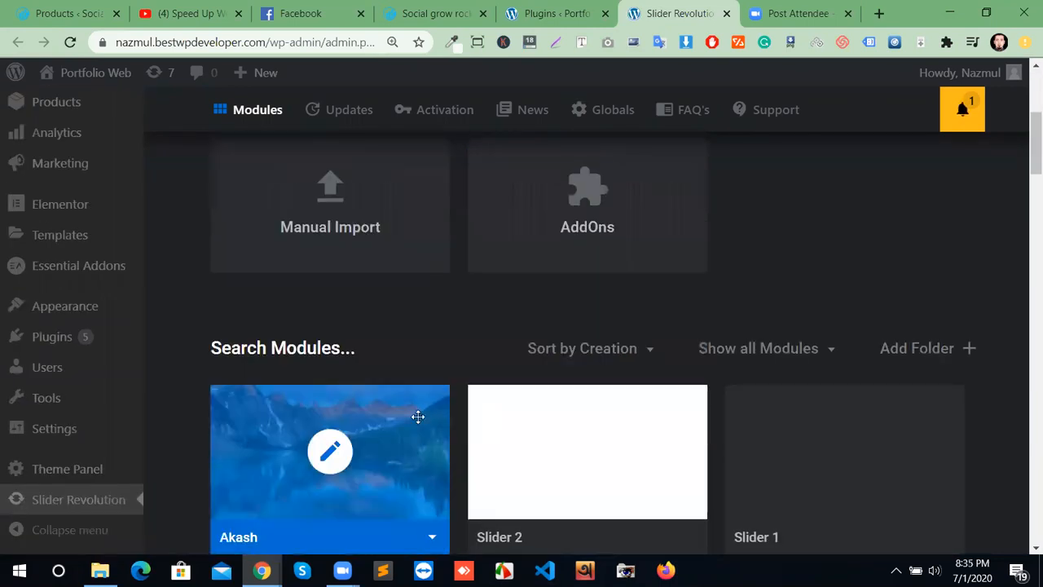
scroll(418, 413, down, 2)
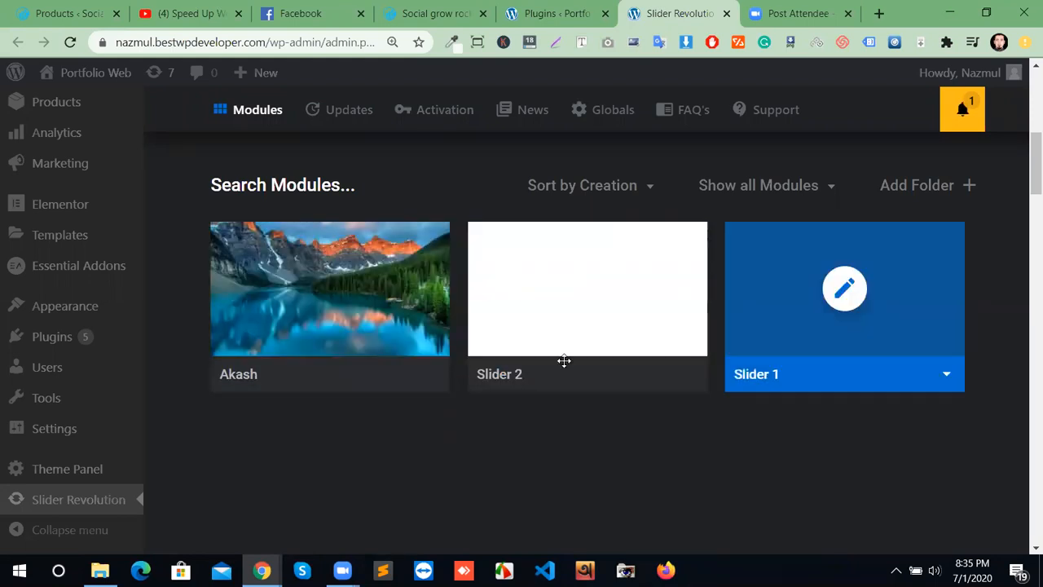
scroll(563, 365, up, 4)
scroll(562, 354, up, 2)
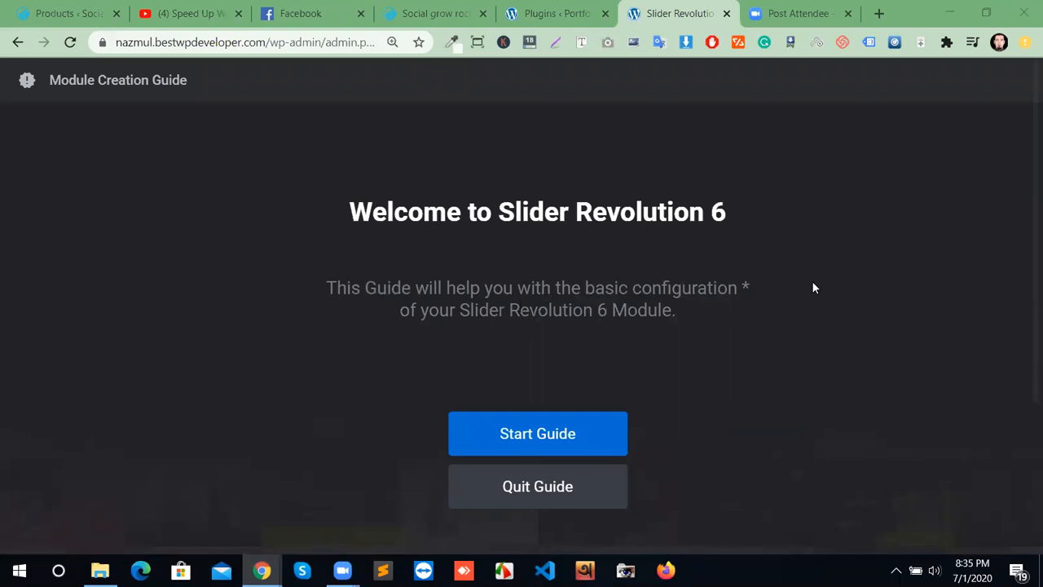
Start the module creation guide and choose Slider as the module type.
click(558, 444)
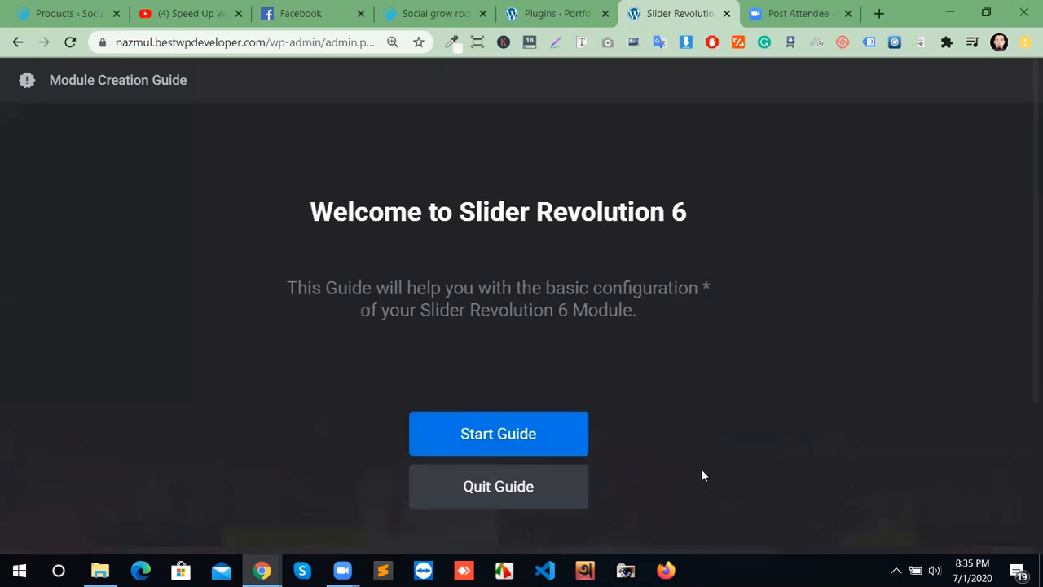
scroll(781, 480, down, 1)
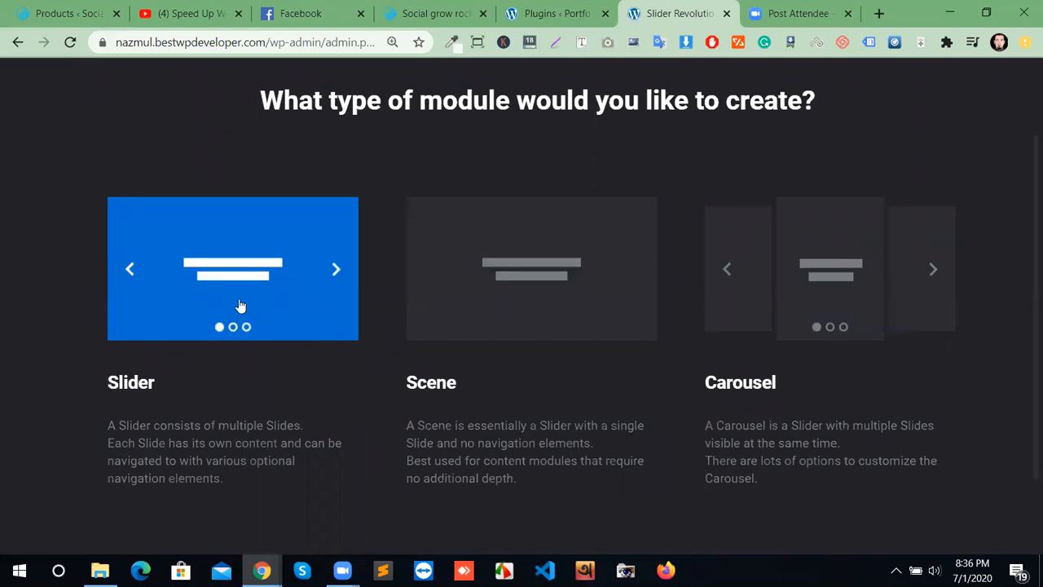
scroll(965, 457, down, 1)
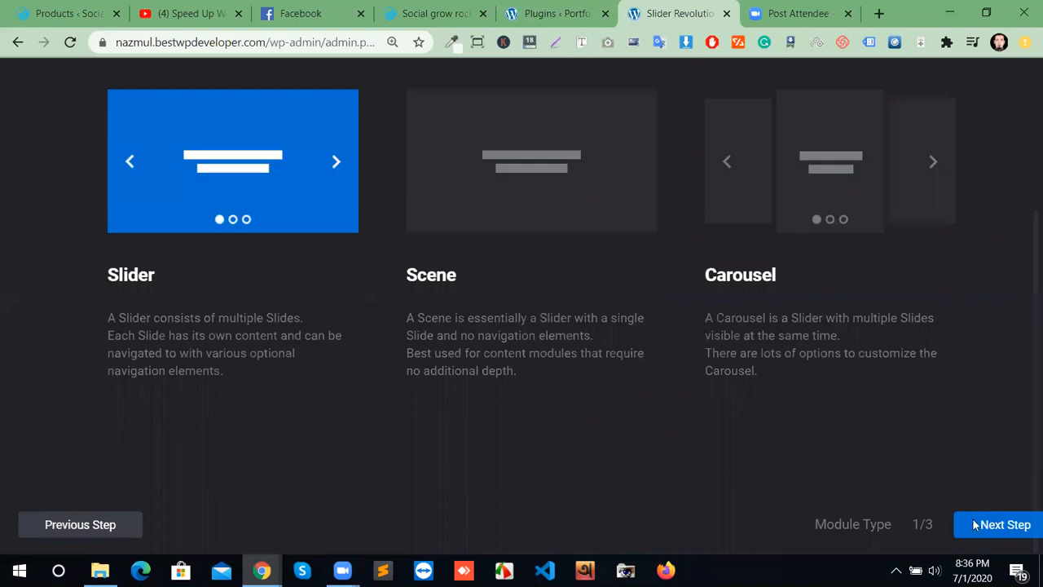
click(1001, 526)
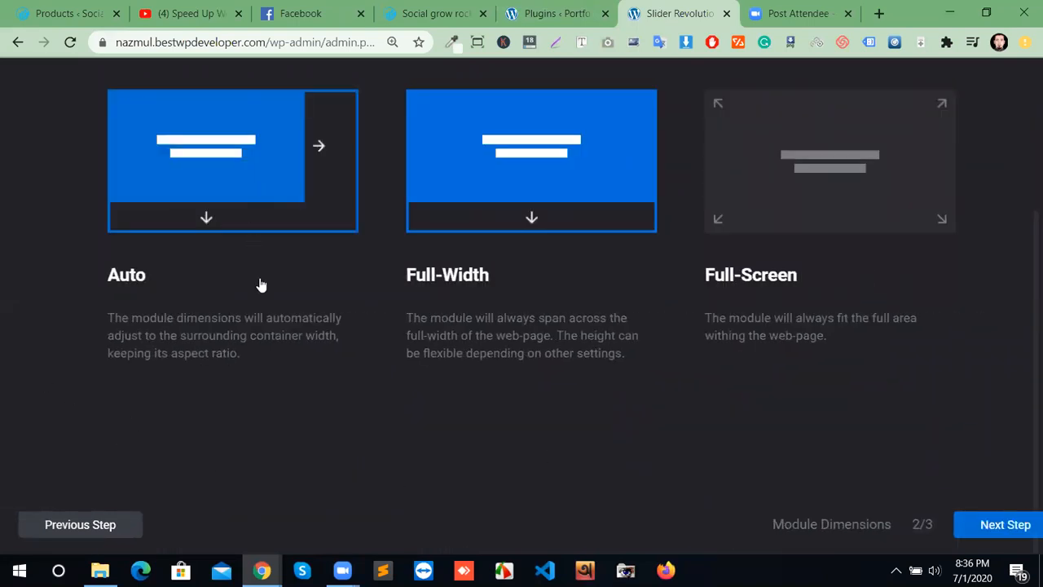
Choose Full-Width as the module size and proceed to the content resizing options.
scroll(259, 290, up, 1)
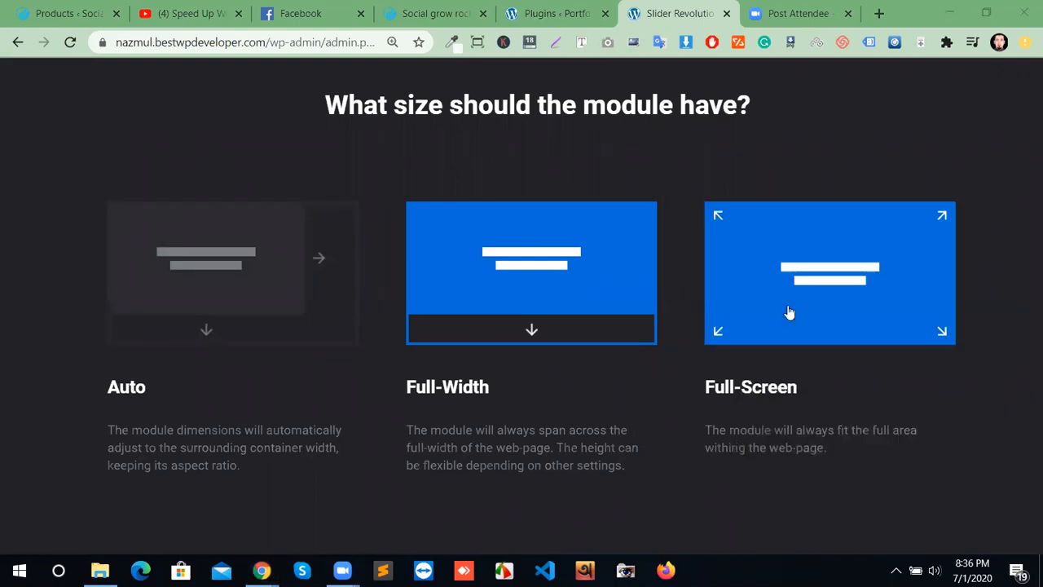
click(1014, 406)
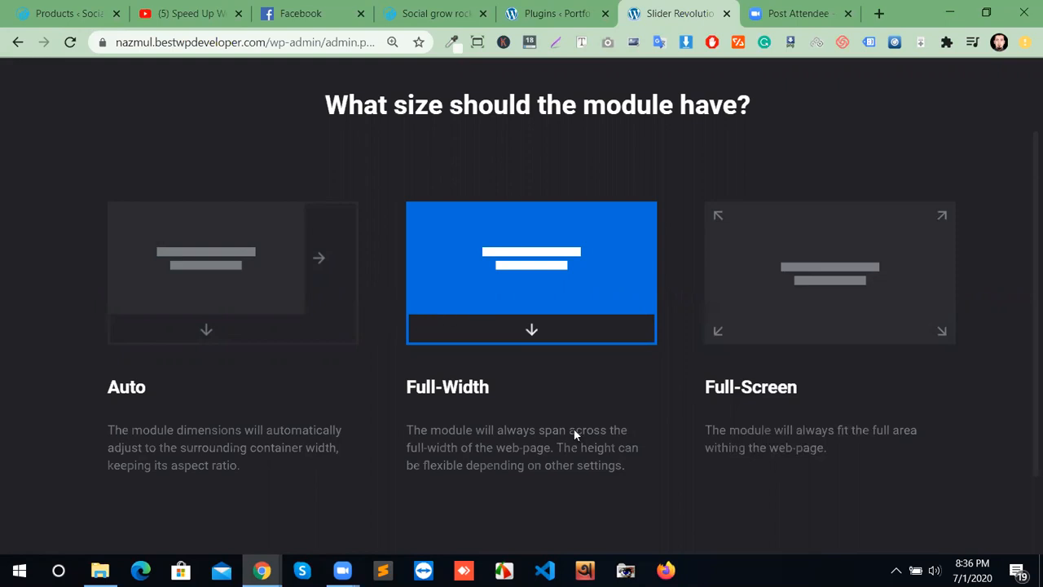
scroll(910, 524, down, 2)
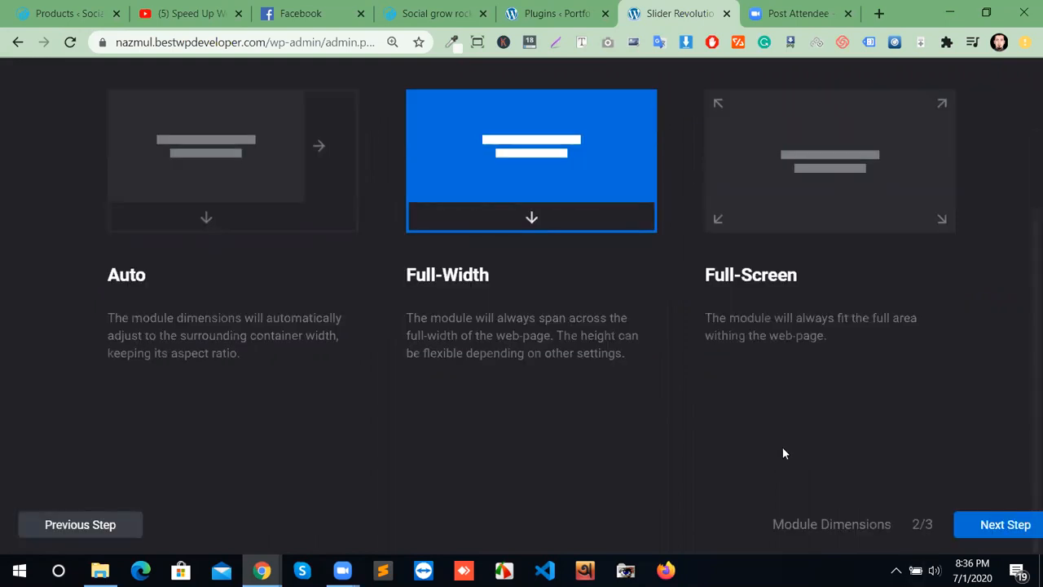
click(1005, 529)
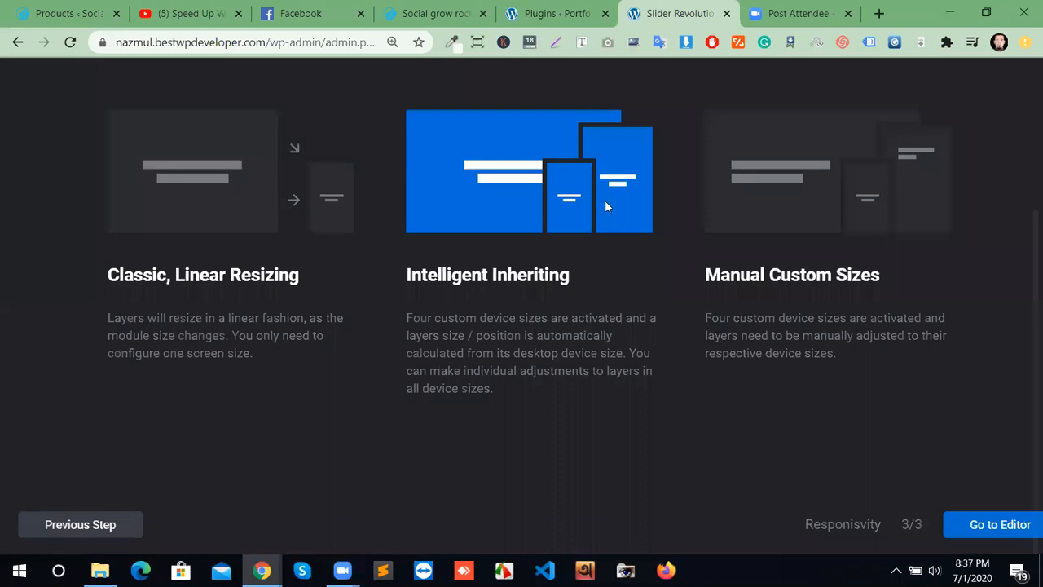
Use Intelligent Inheriting for content resizing and finish the guide by opening the module editor.
scroll(528, 215, up, 2)
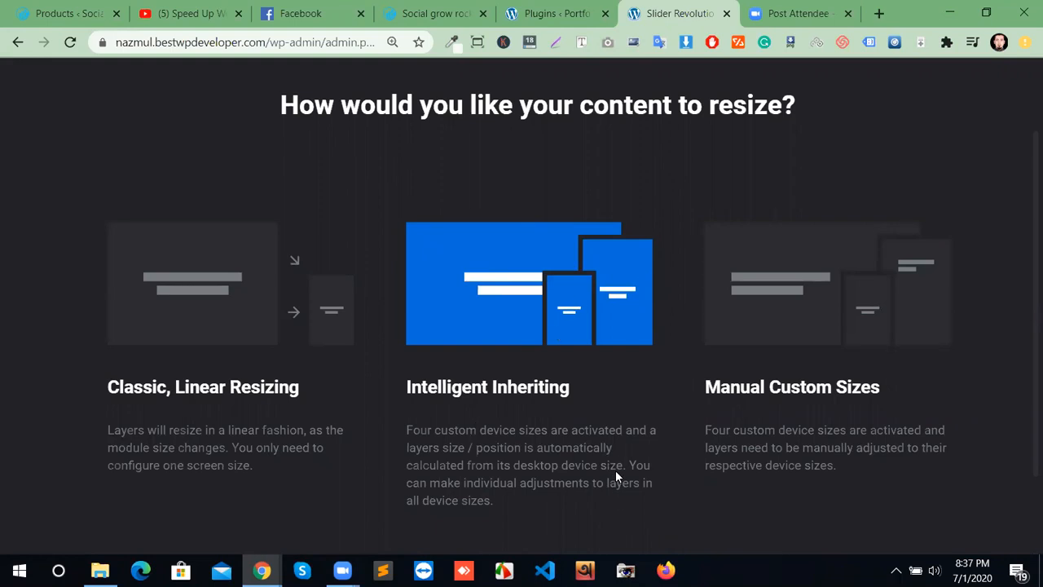
scroll(540, 390, down, 2)
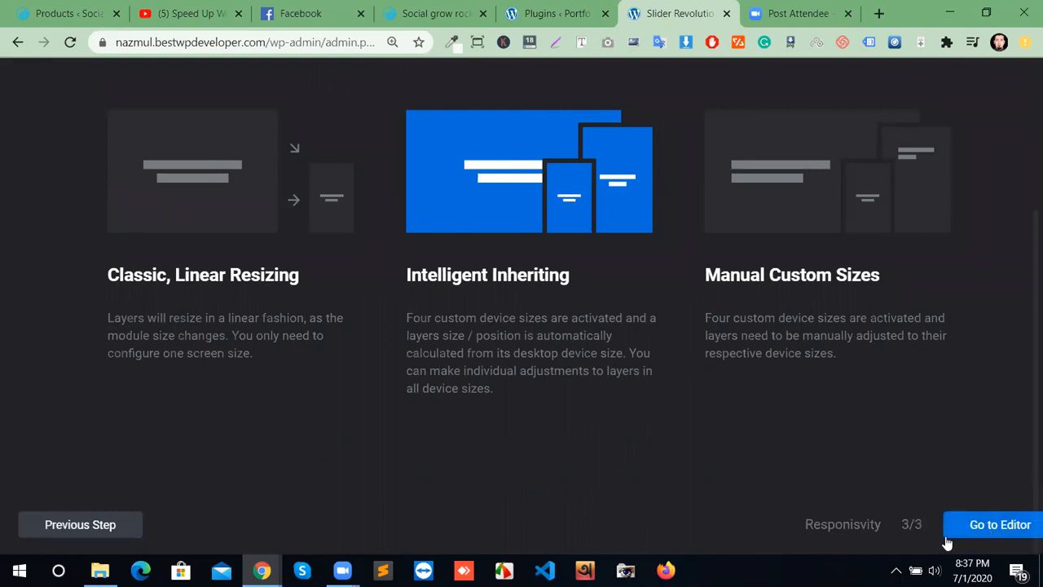
click(81, 526)
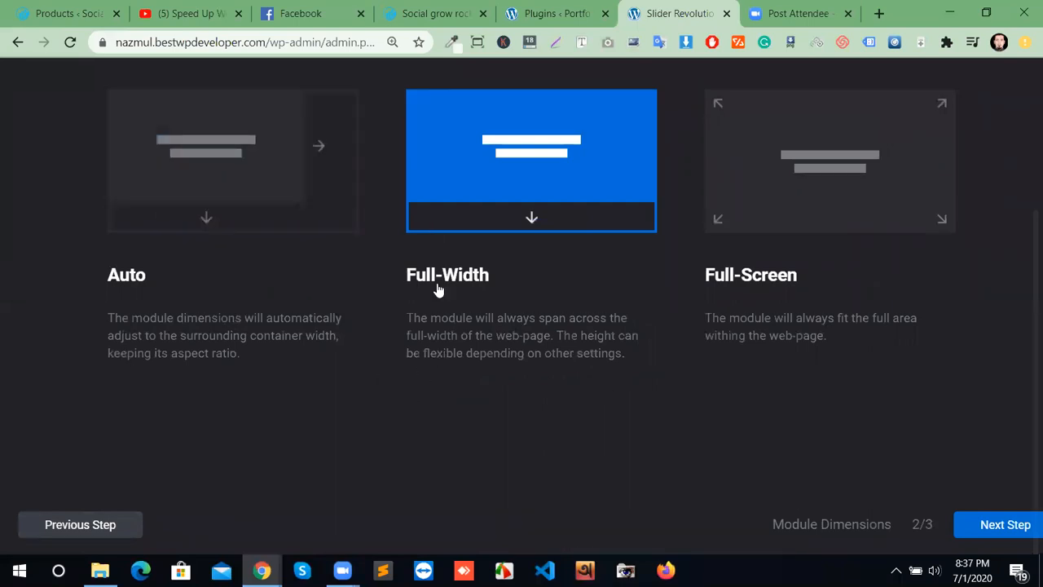
click(990, 530)
click(999, 538)
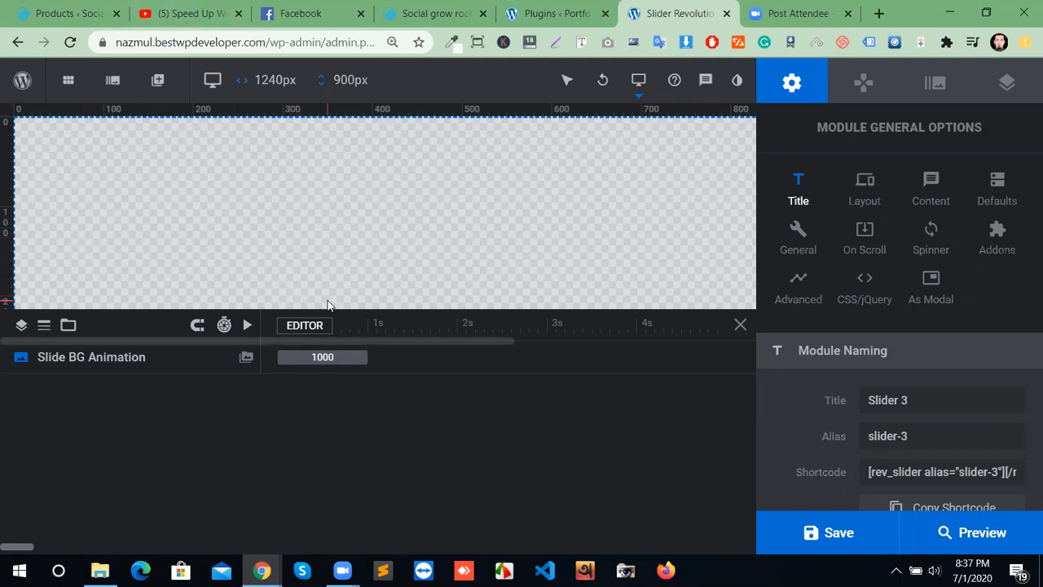
Return to the module overview, create another blank module and open it in the editor.
click(72, 86)
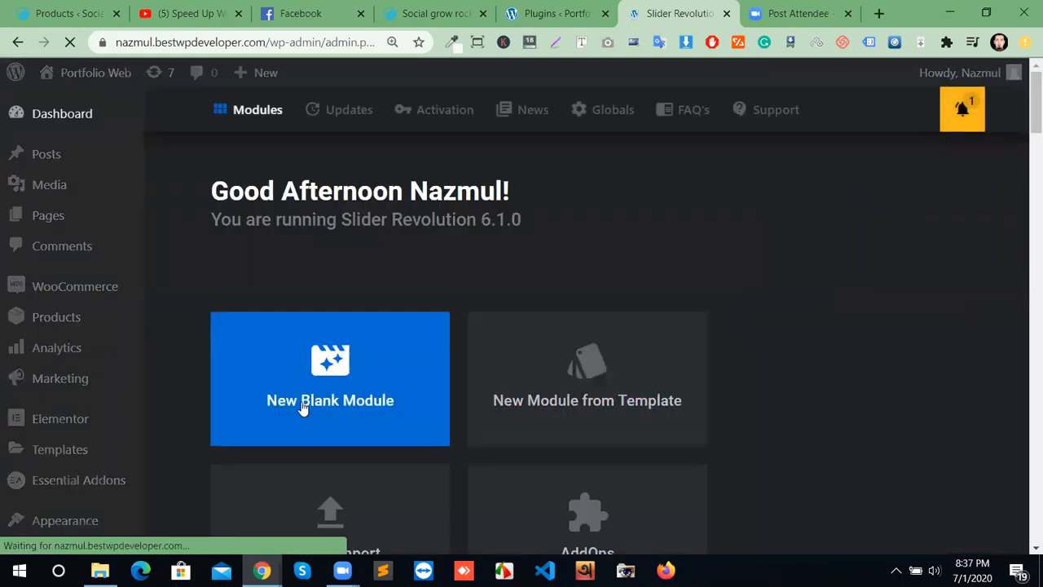
click(424, 428)
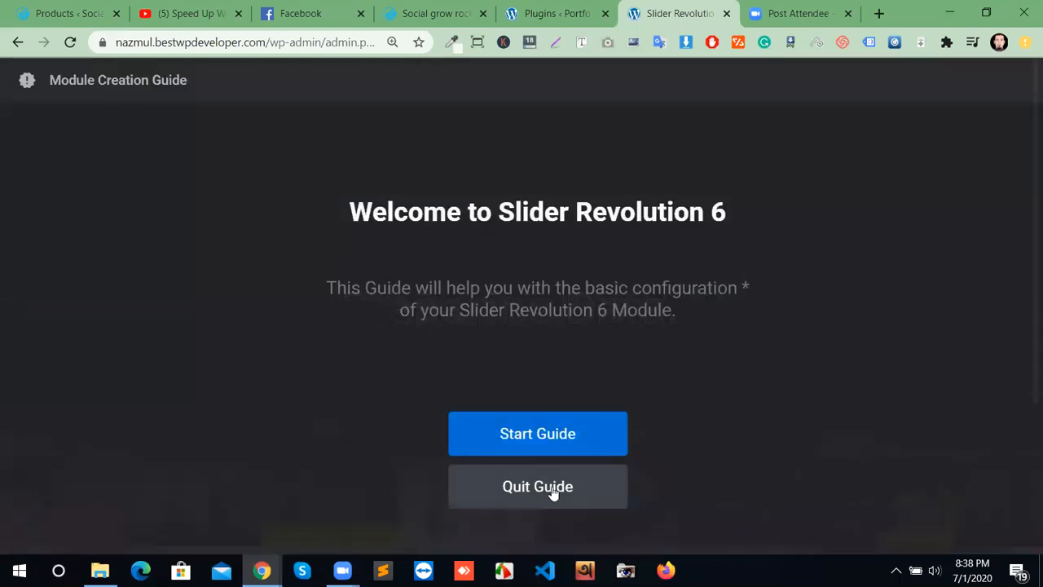
click(483, 423)
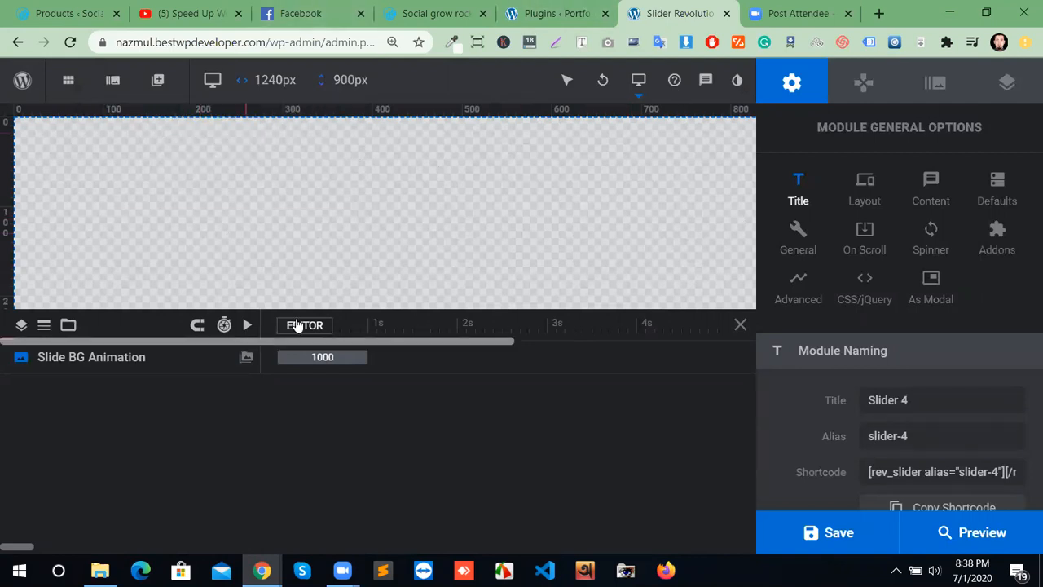
Enlarge the slide canvas by lowering the upper edge of the timeline area.
click(341, 308)
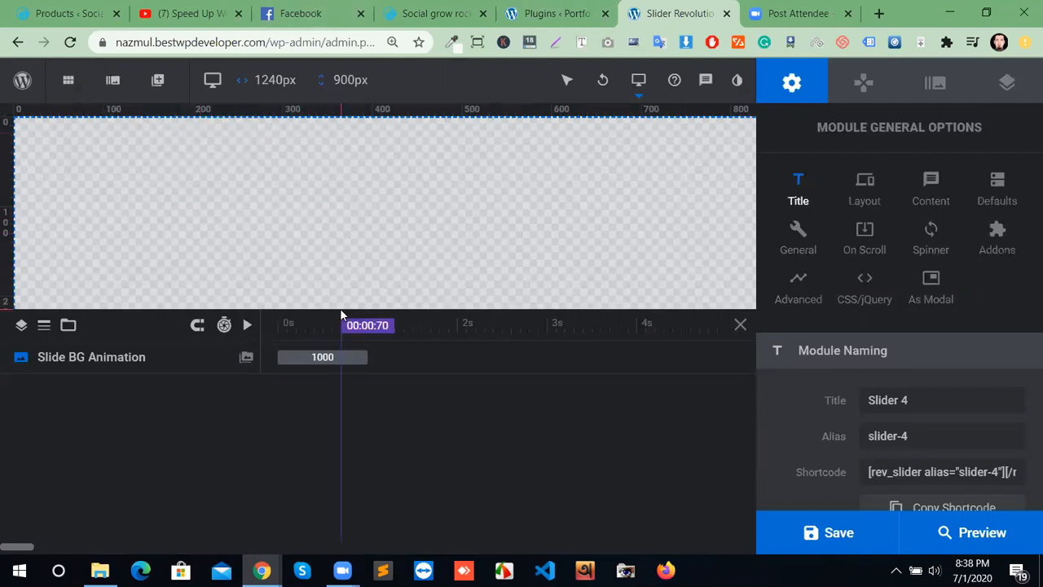
drag(340, 308, 334, 367)
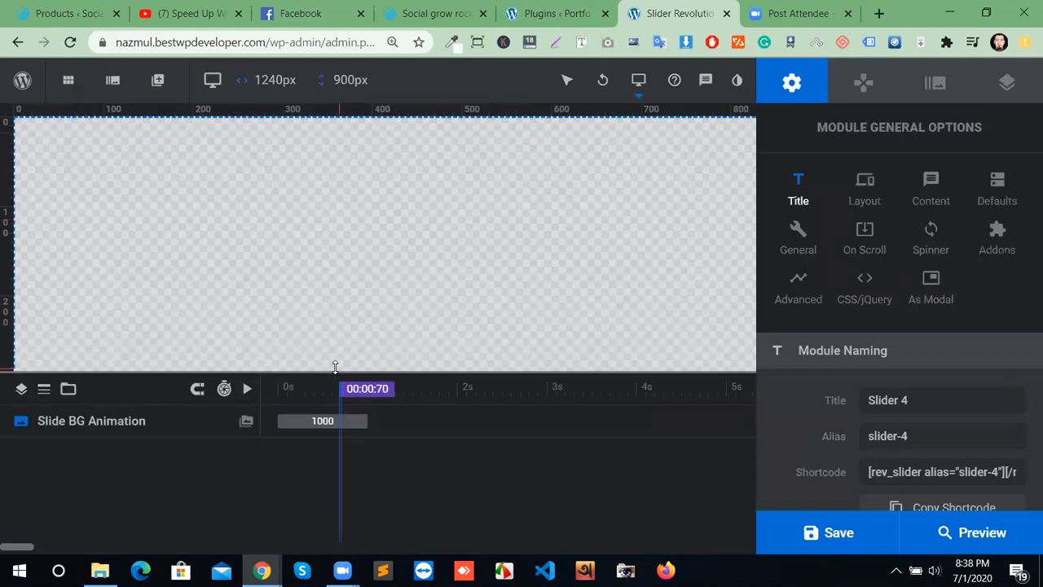
Examine the editor's WordPress navigation, slide list, slide options and layer options for the new module.
click(22, 81)
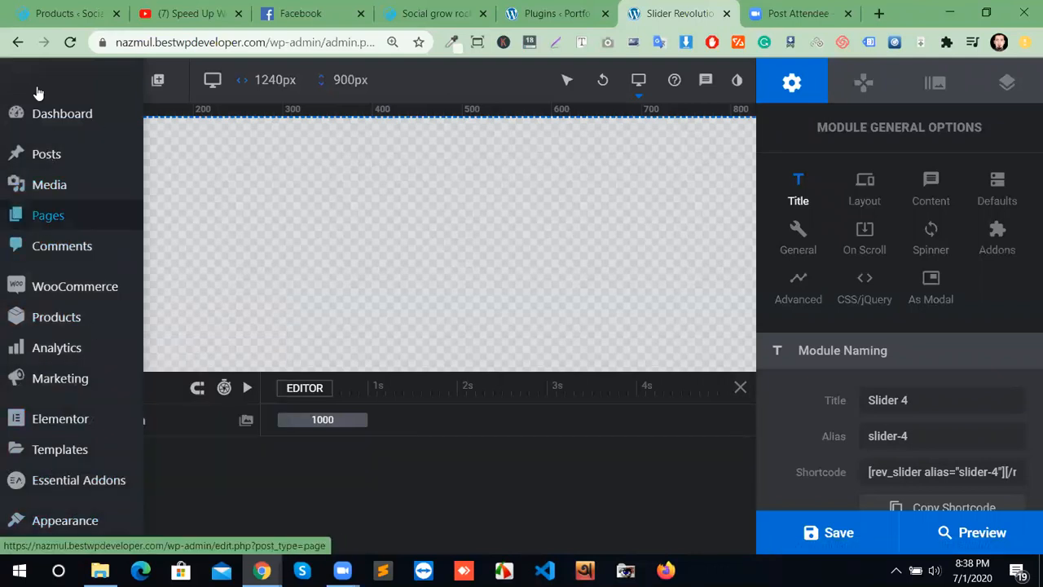
click(413, 267)
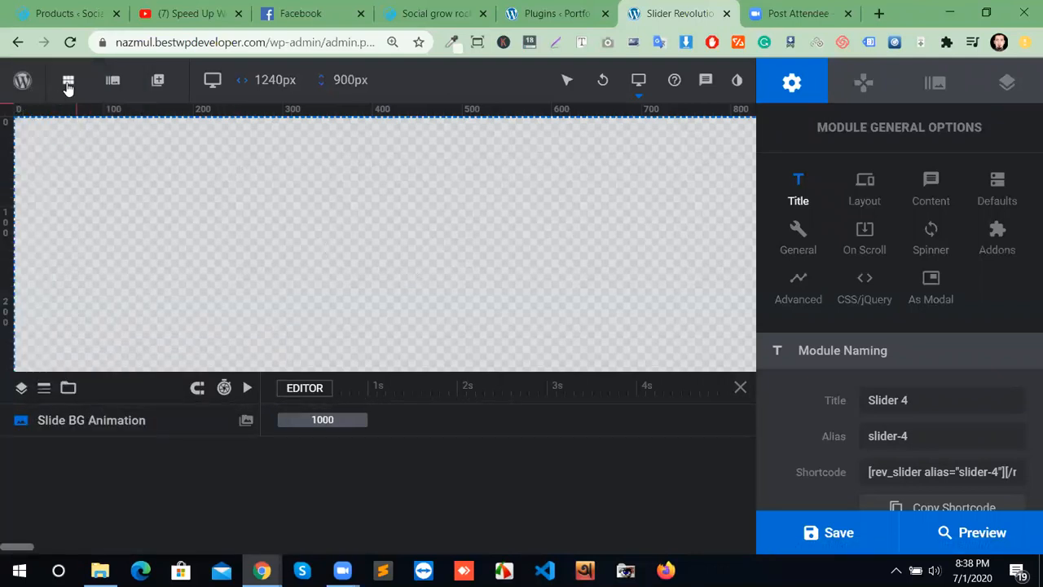
mouse_move(120, 94)
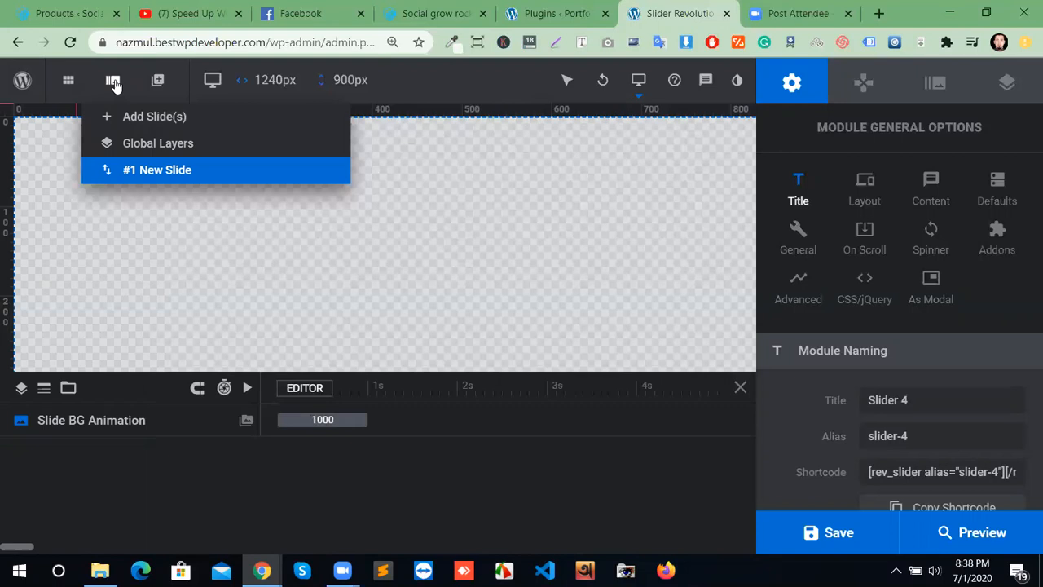
mouse_move(161, 83)
click(943, 91)
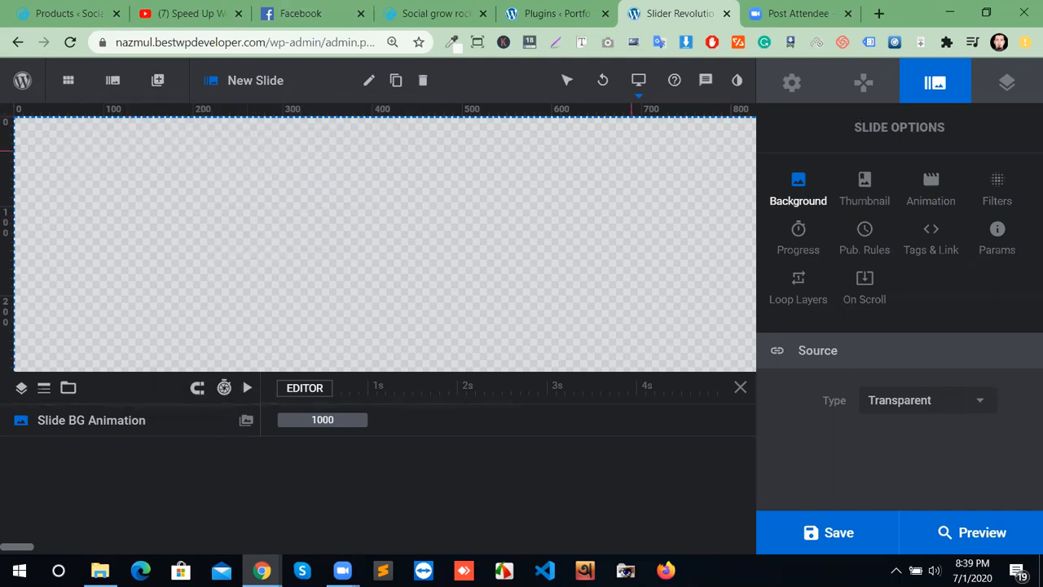
click(1011, 83)
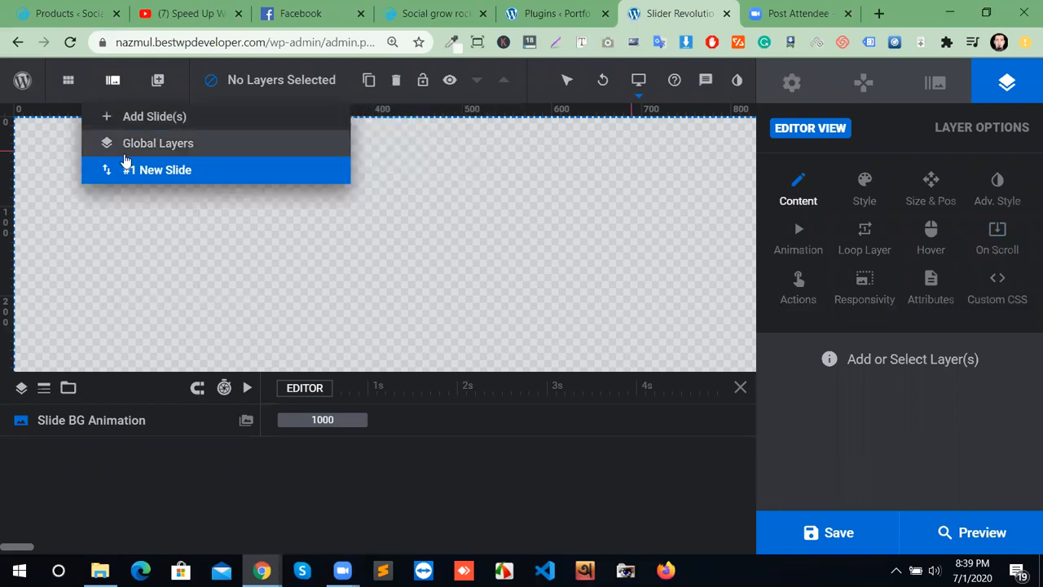
mouse_move(129, 130)
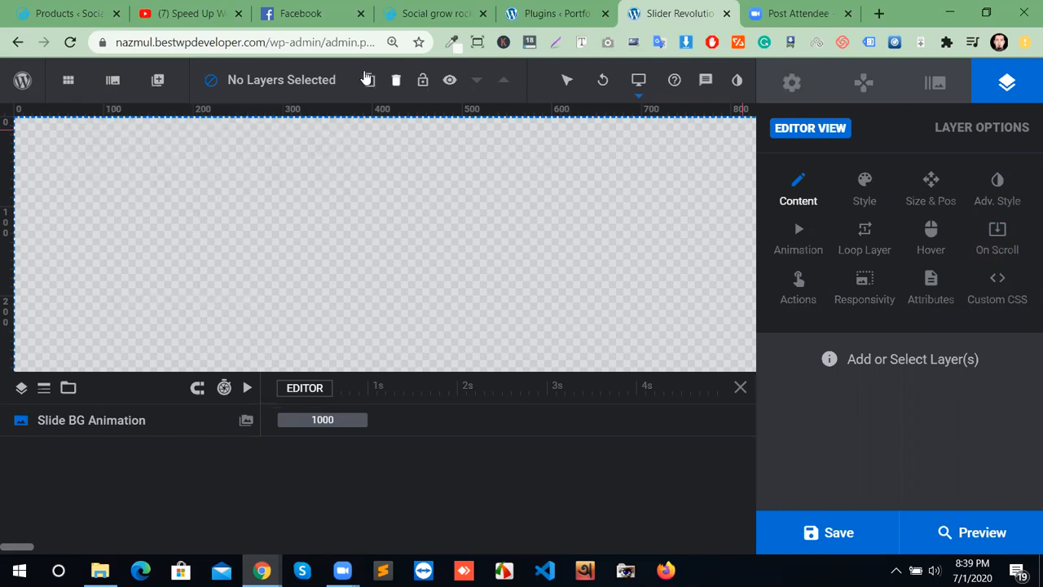
mouse_move(367, 84)
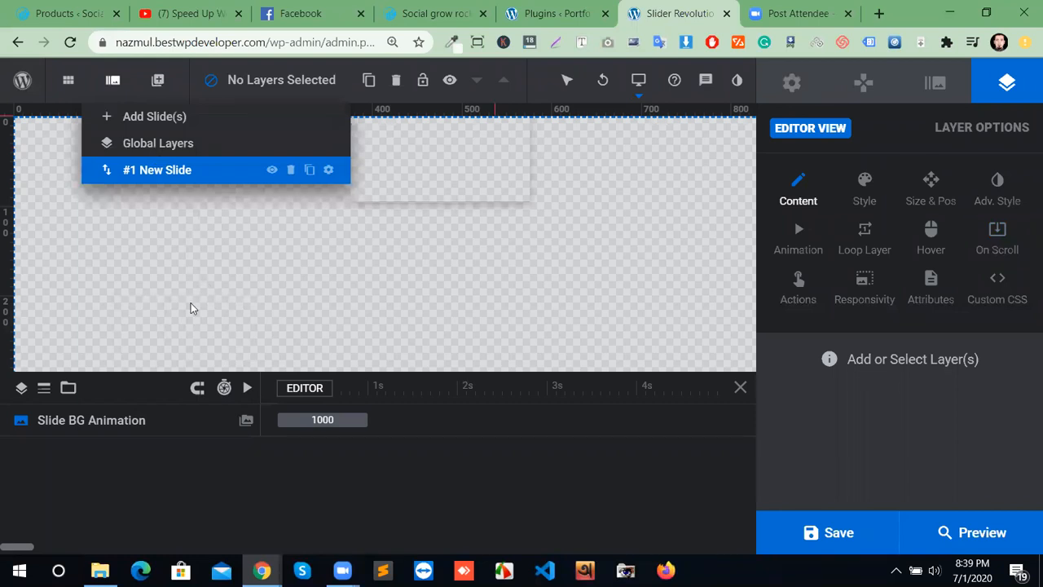
Add a text layer to the slide, duplicate it and move one of the two layers below the other.
click(152, 126)
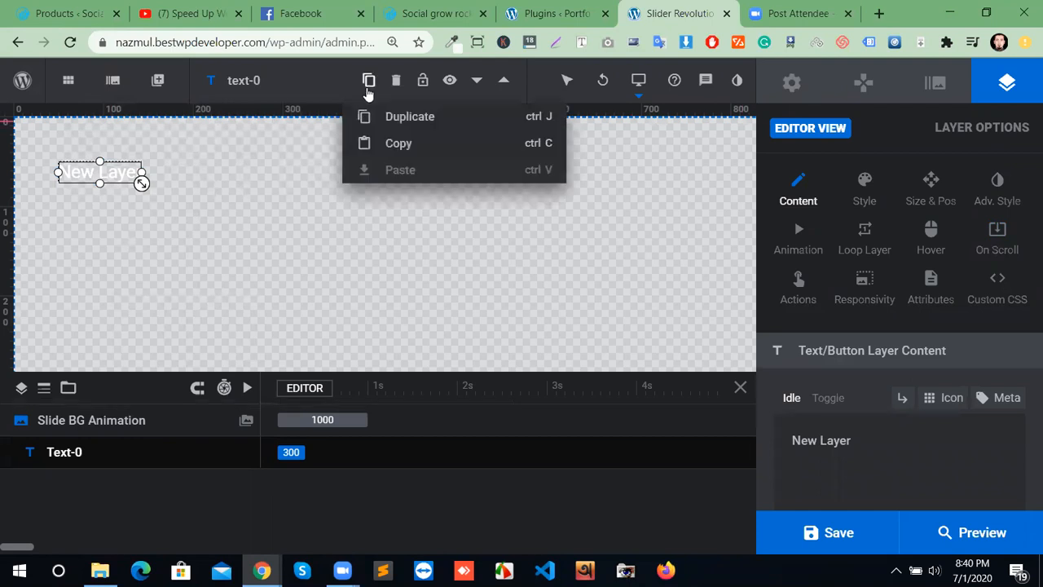
click(400, 124)
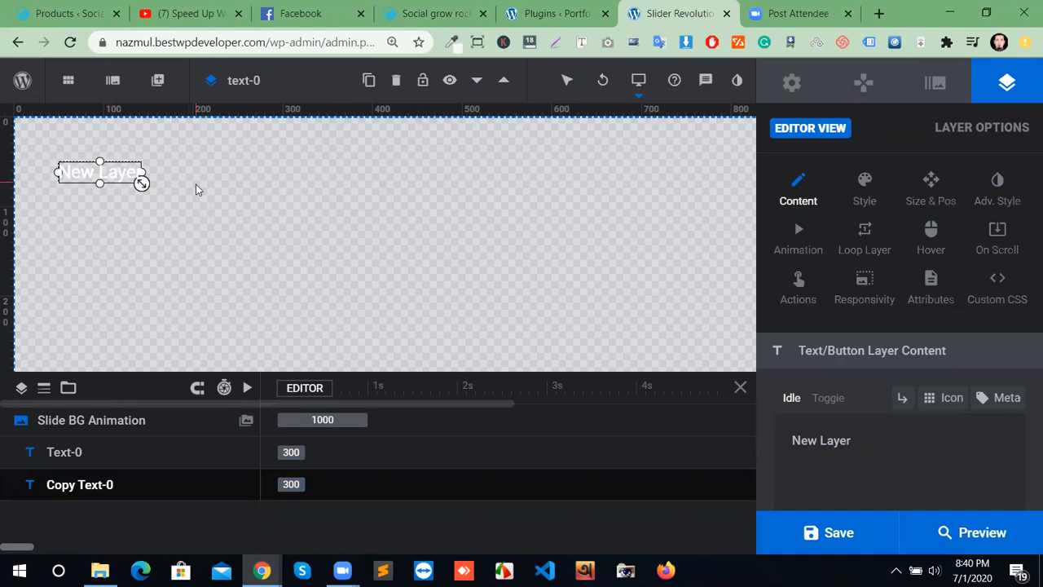
drag(120, 181, 140, 237)
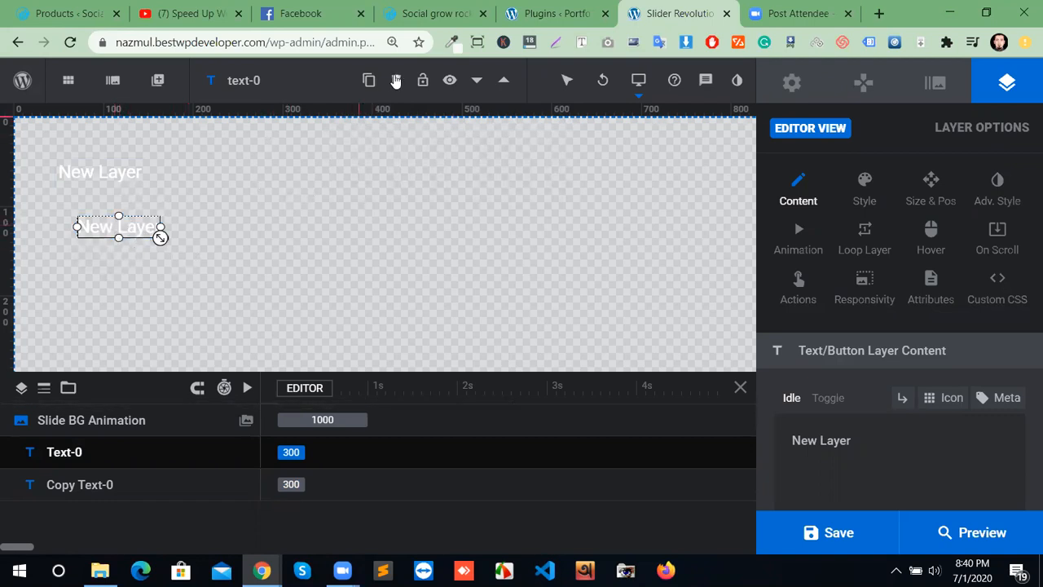
Delete both text layers from the slide, one after the other.
click(396, 81)
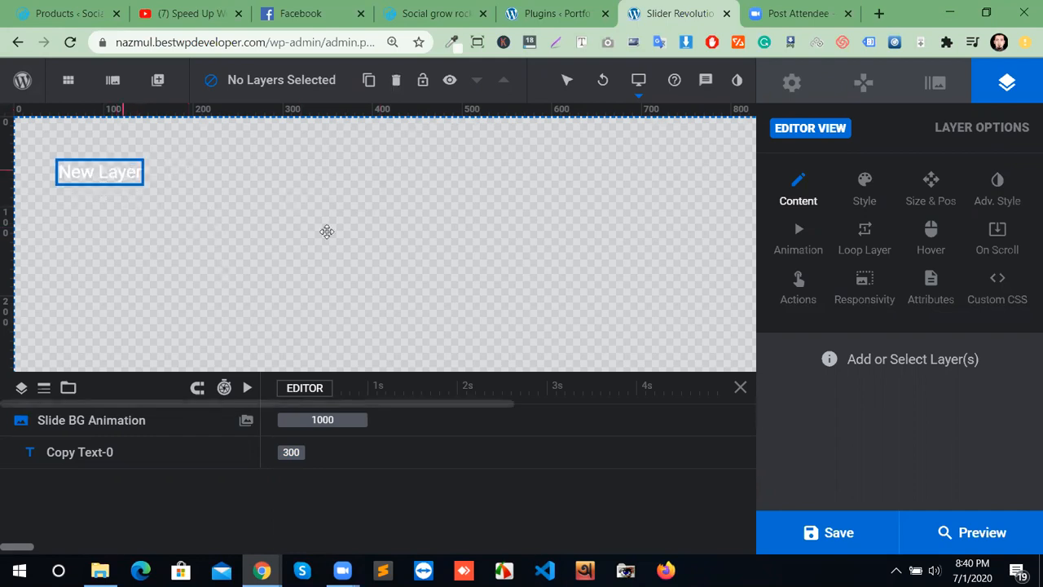
click(81, 177)
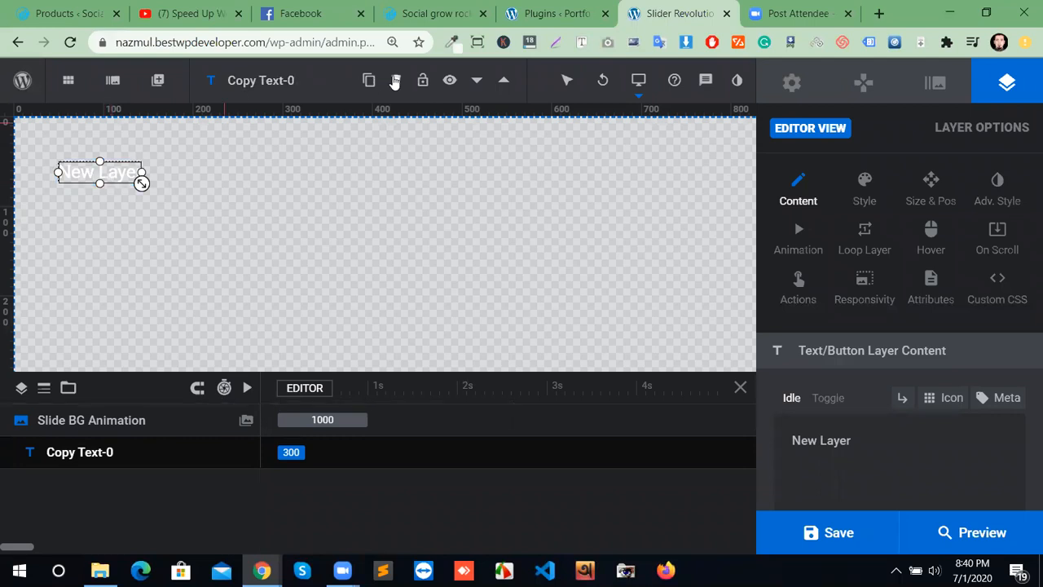
click(395, 81)
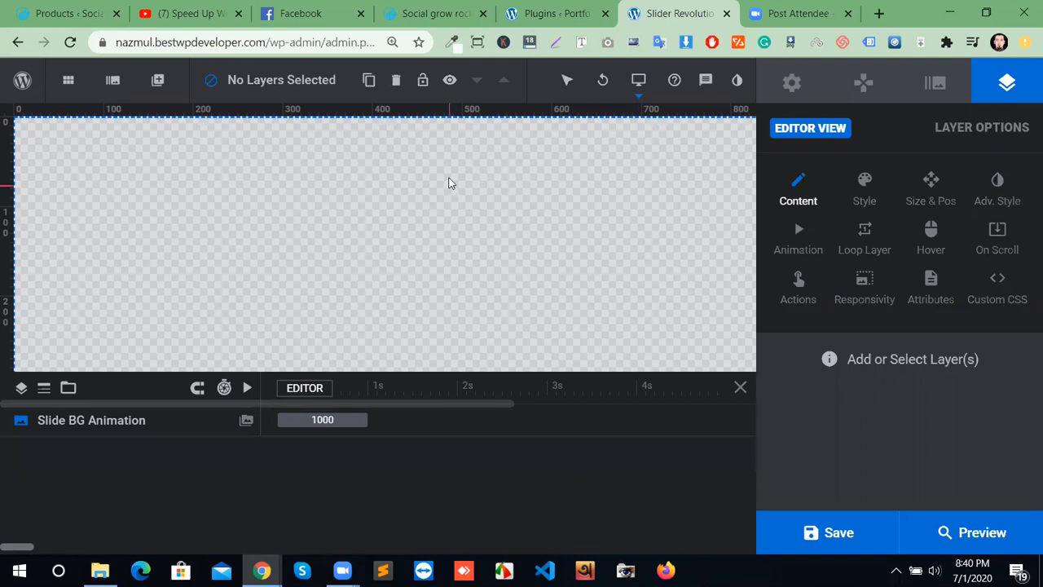
Add a new text layer to the slide, lock it and try selecting it on the canvas.
mouse_move(422, 82)
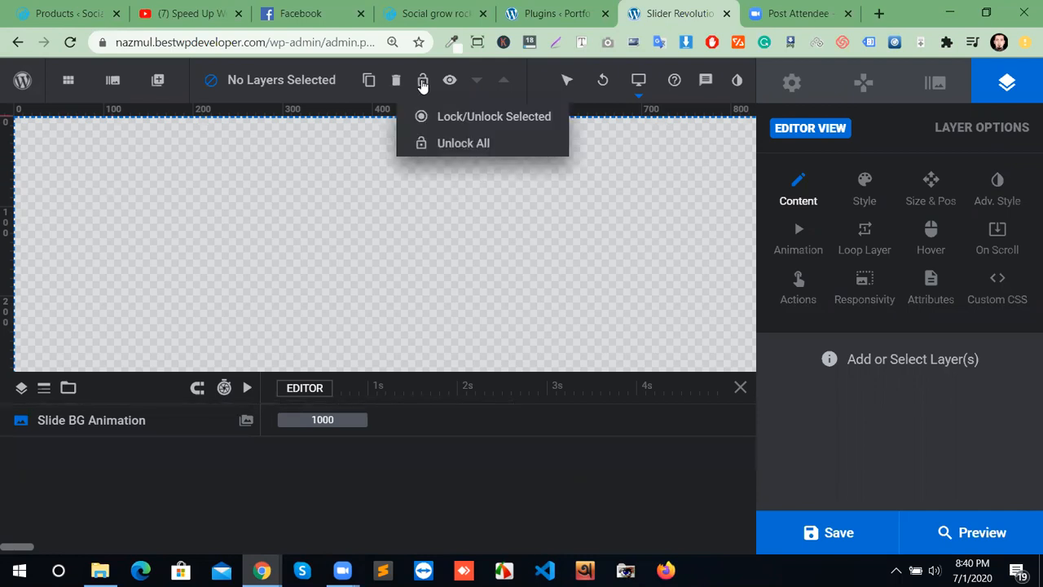
mouse_move(117, 92)
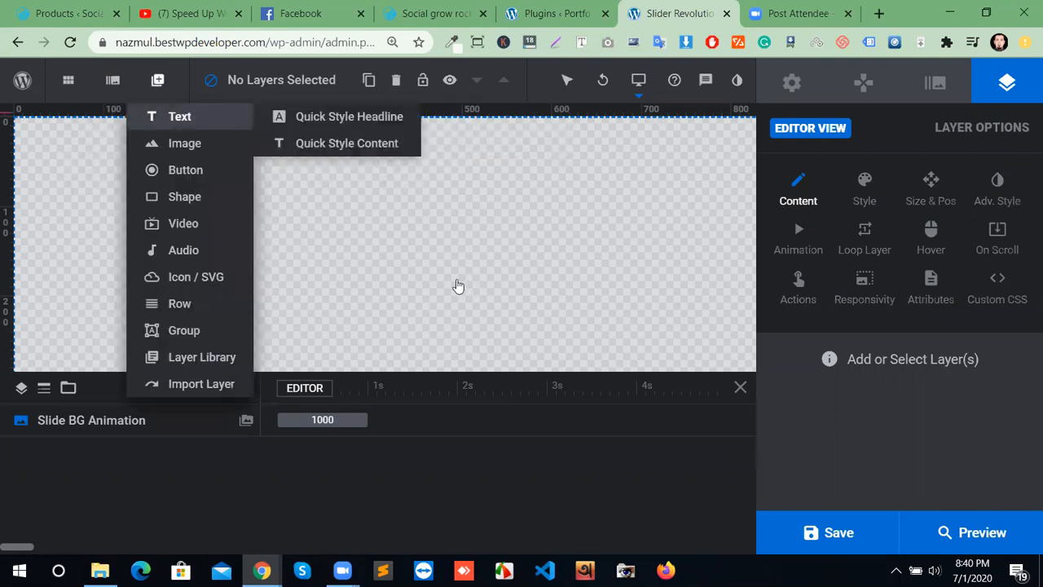
click(425, 80)
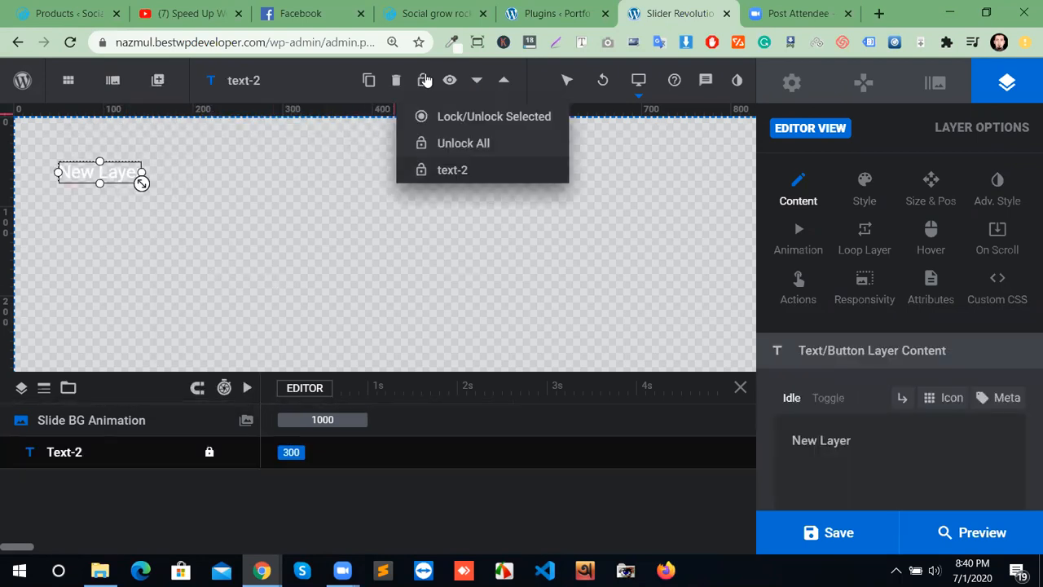
click(124, 172)
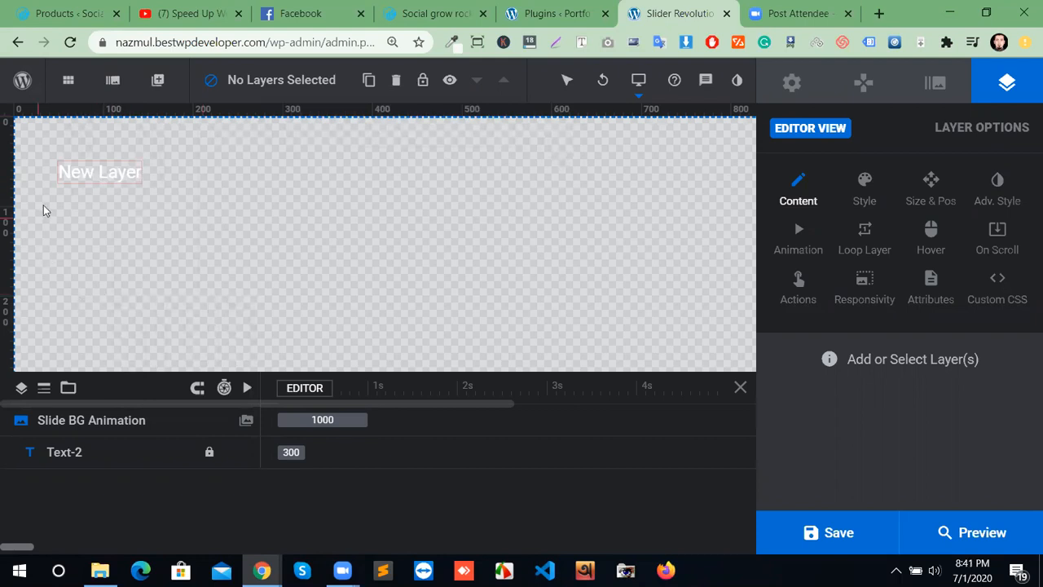
Unlock all layers and shift the text layer slightly on the canvas.
mouse_move(422, 82)
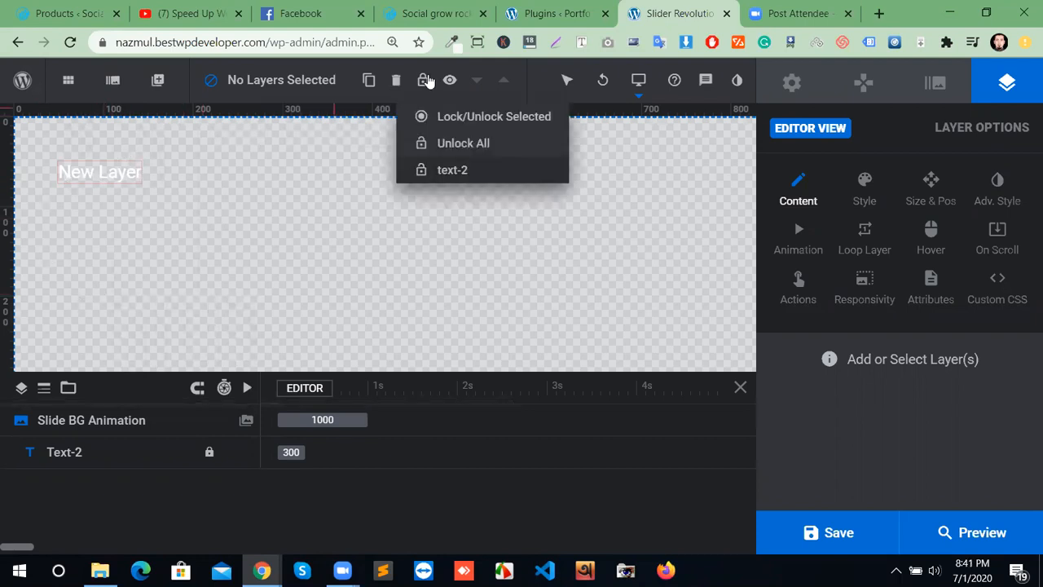
click(447, 143)
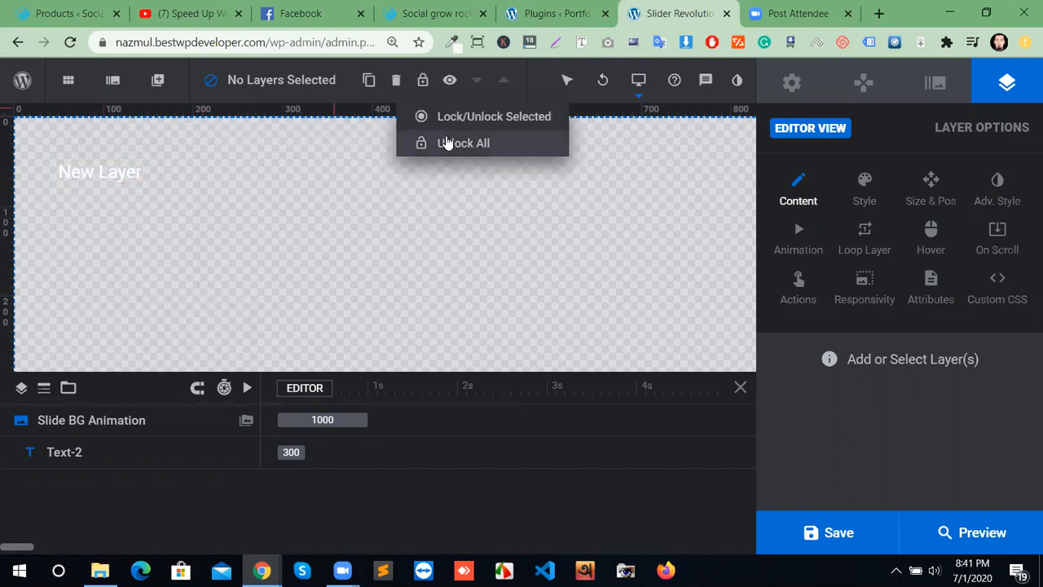
click(114, 174)
drag(316, 277, 248, 185)
drag(135, 174, 112, 178)
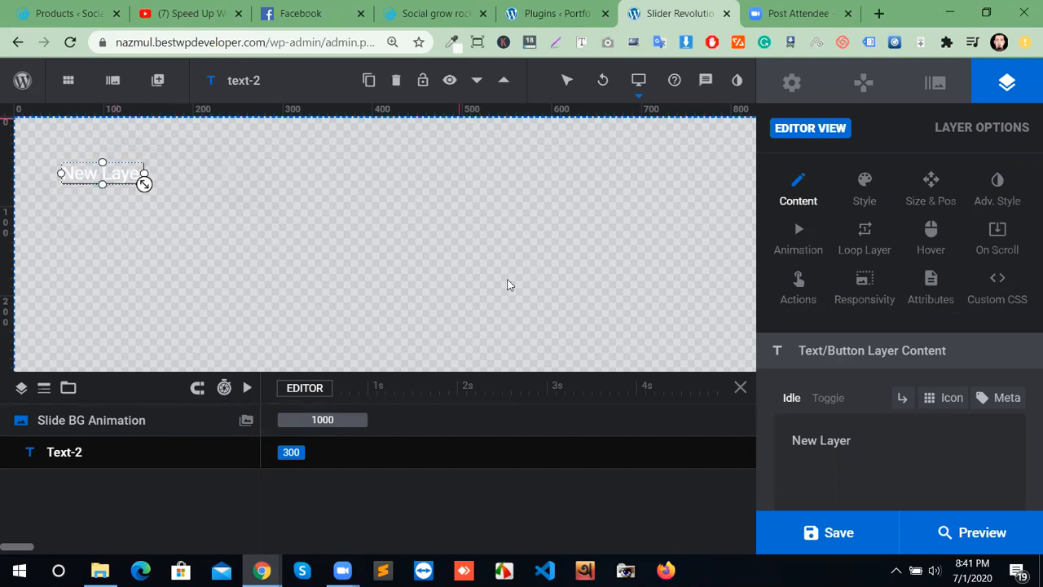
Look at the layer visibility and selection mode options, and delete the text layer.
mouse_move(449, 84)
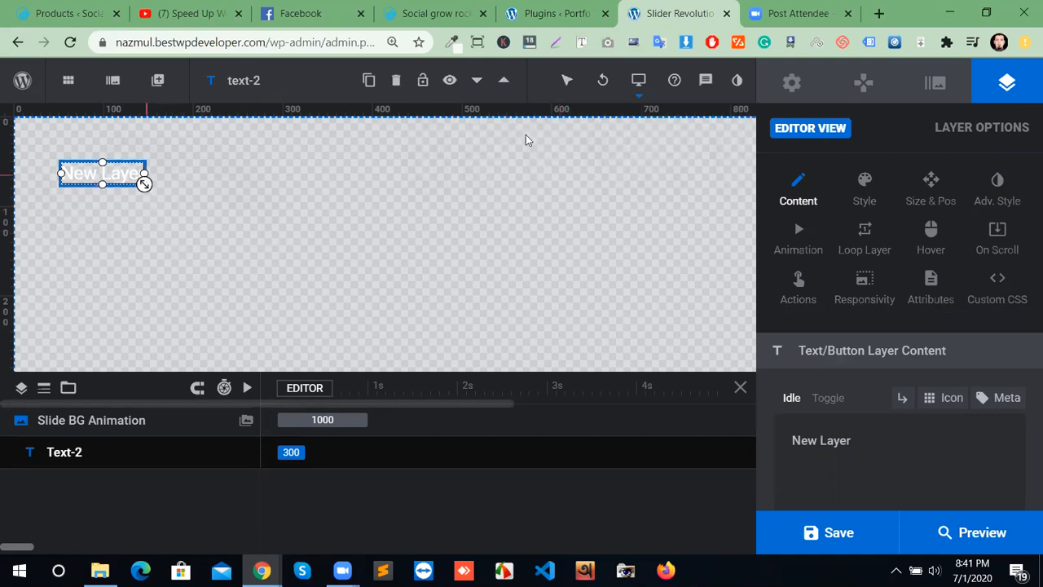
mouse_move(572, 80)
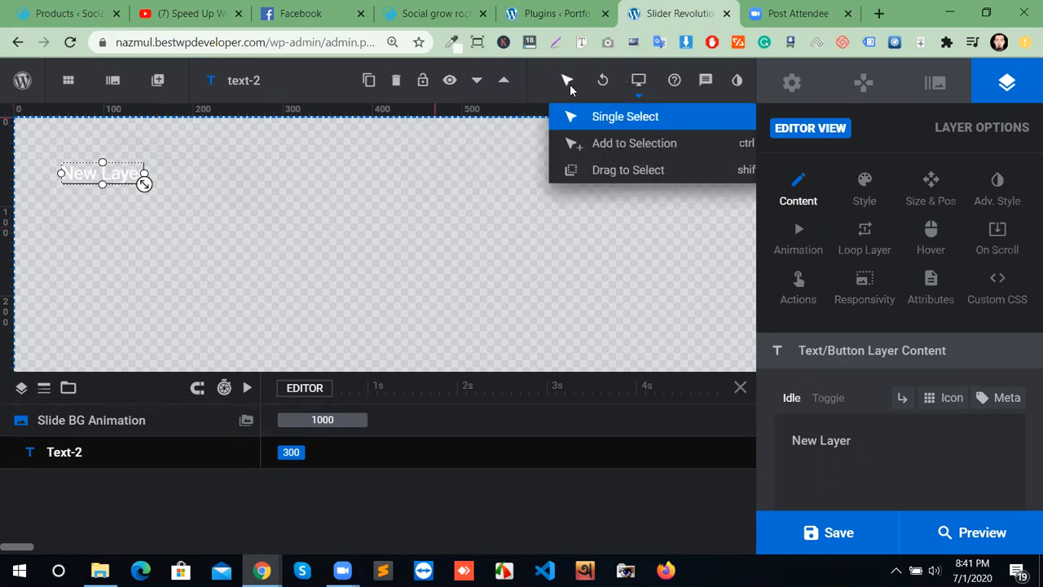
mouse_move(157, 83)
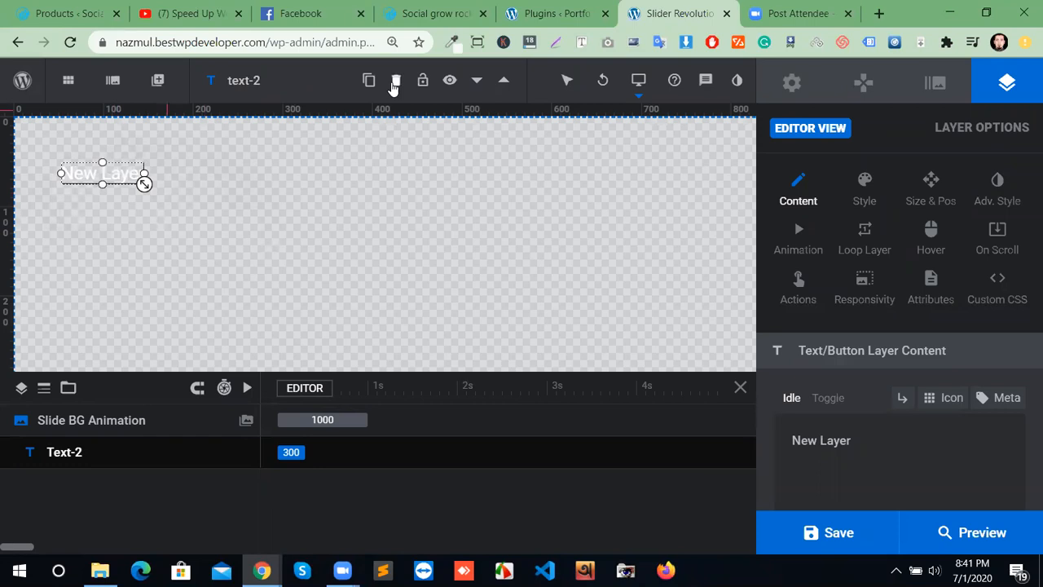
click(395, 82)
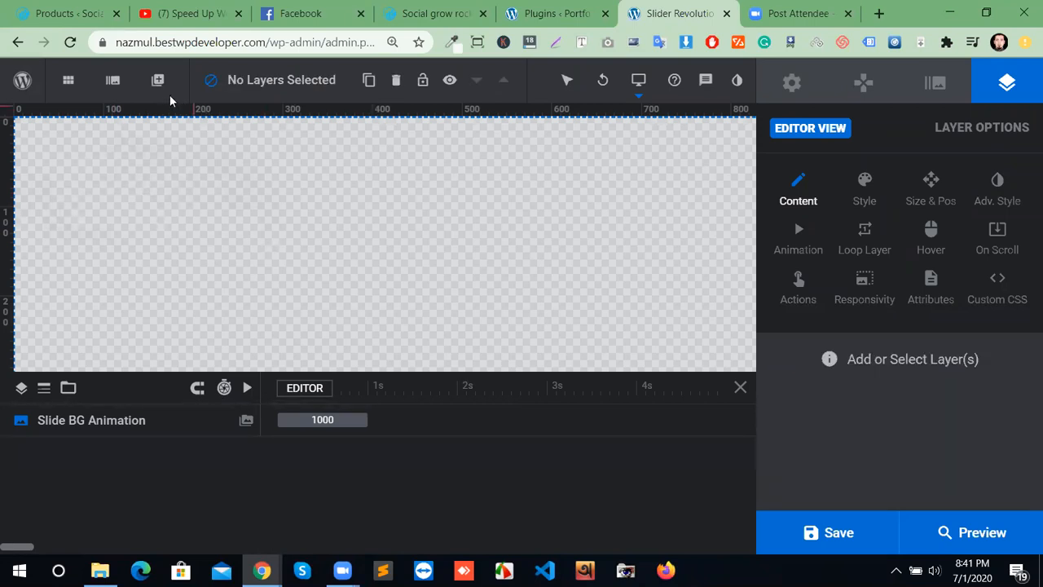
Add another text layer to the empty slide and duplicate it twice.
mouse_move(155, 82)
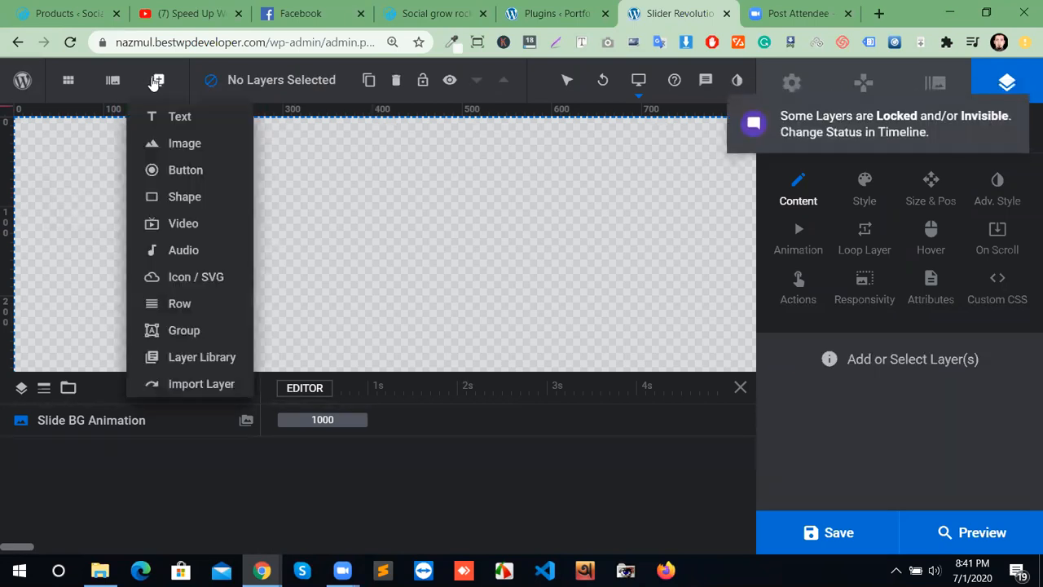
click(179, 116)
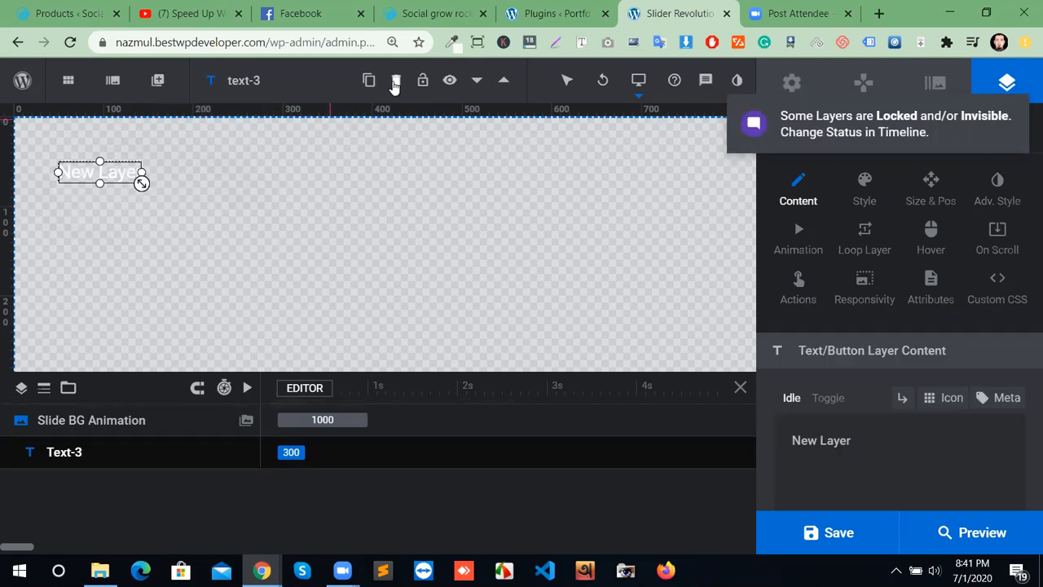
mouse_move(378, 91)
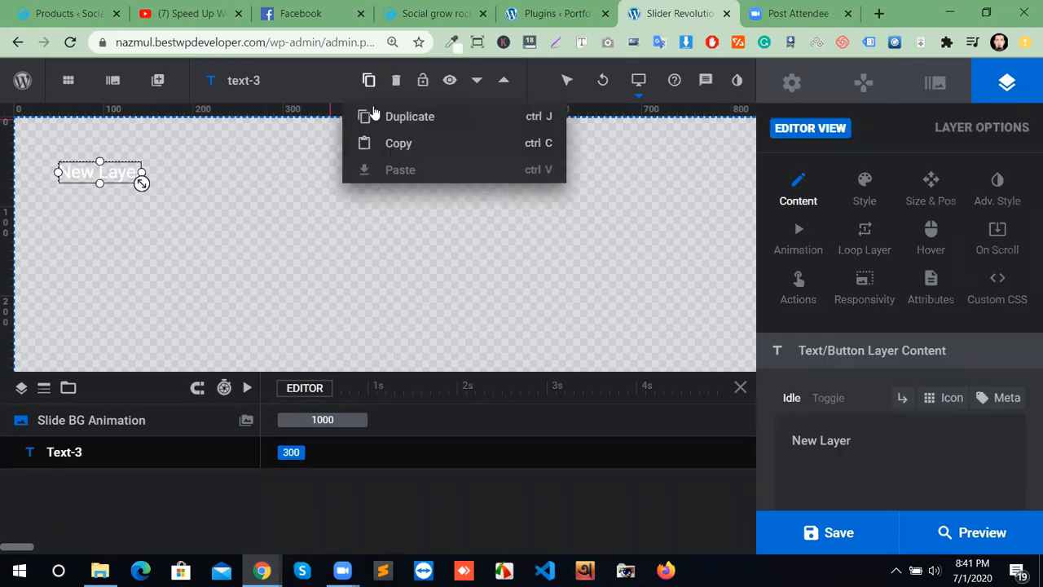
click(368, 119)
click(368, 119)
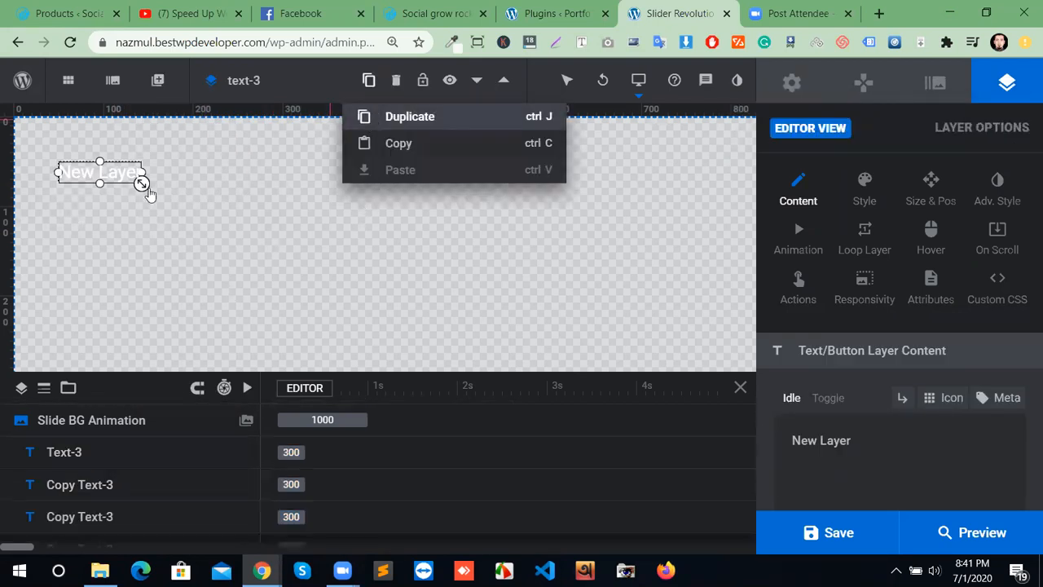
Move two of the overlapping text layers down and to the right so they form a staggered arrangement.
drag(114, 187, 145, 240)
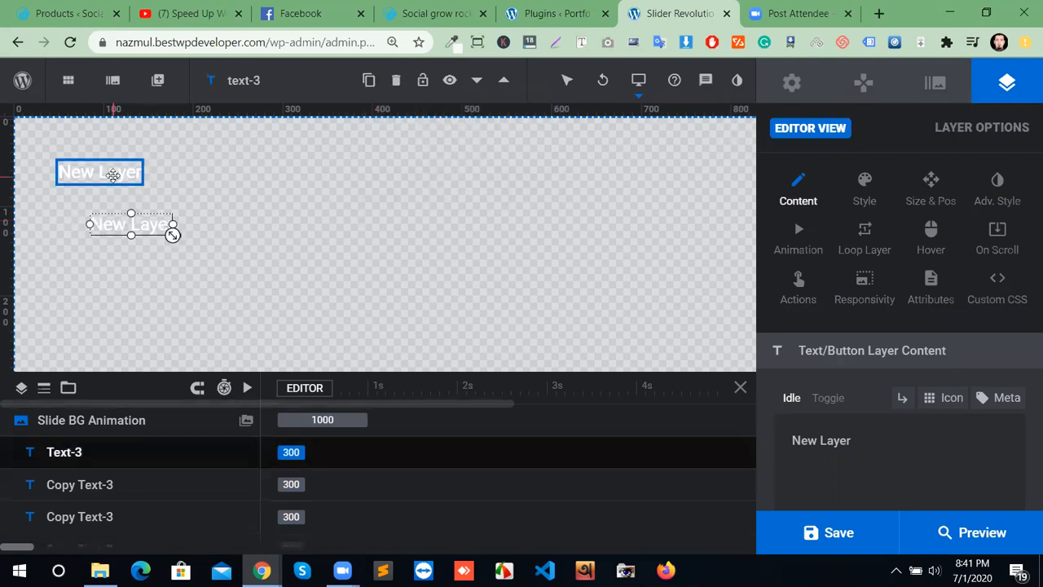
drag(107, 179, 124, 196)
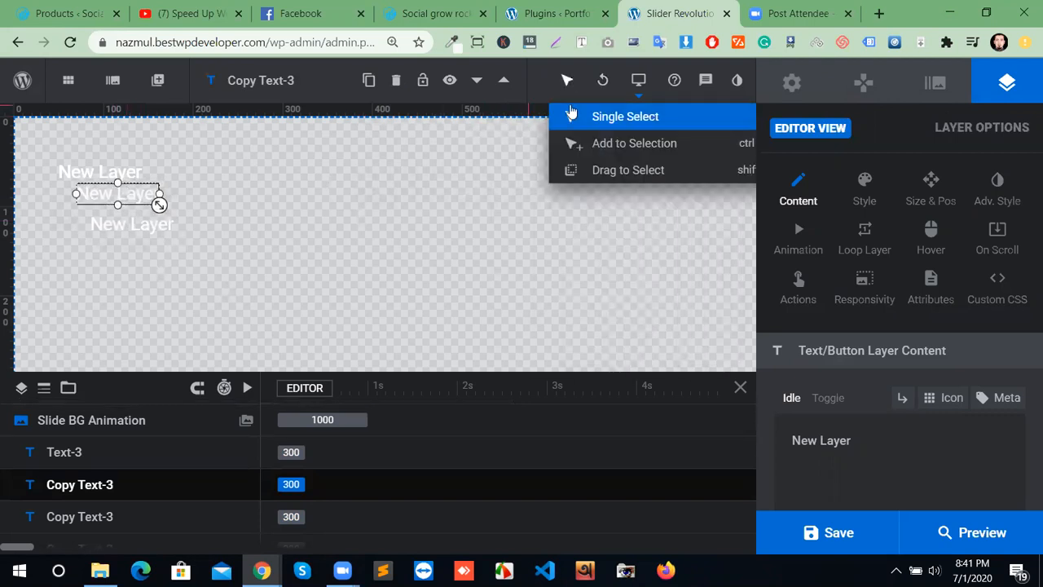
Select all the text layers on the canvas together with Drag to Select.
click(594, 171)
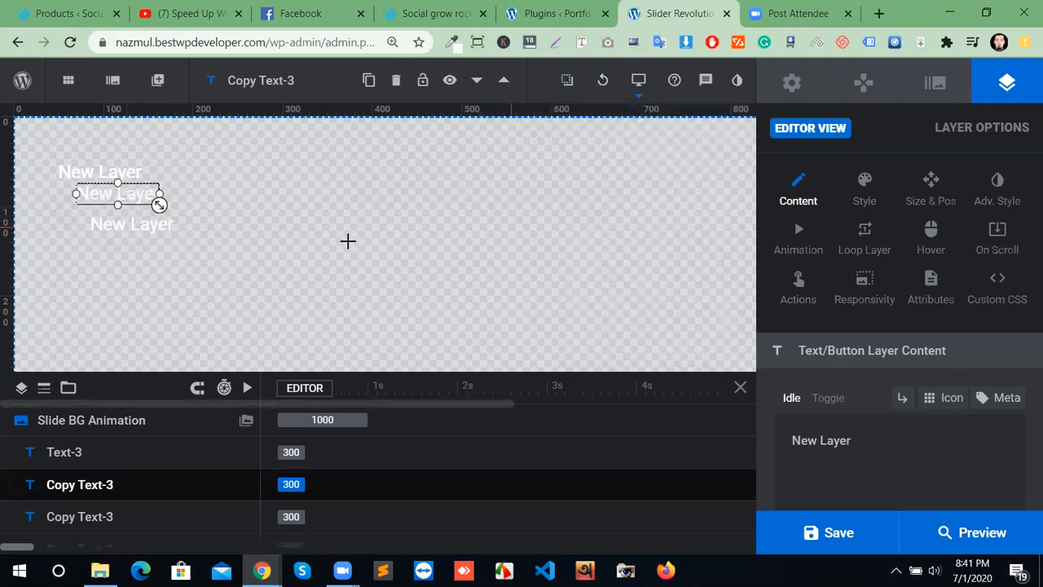
drag(170, 276, 512, 290)
drag(401, 243, 207, 210)
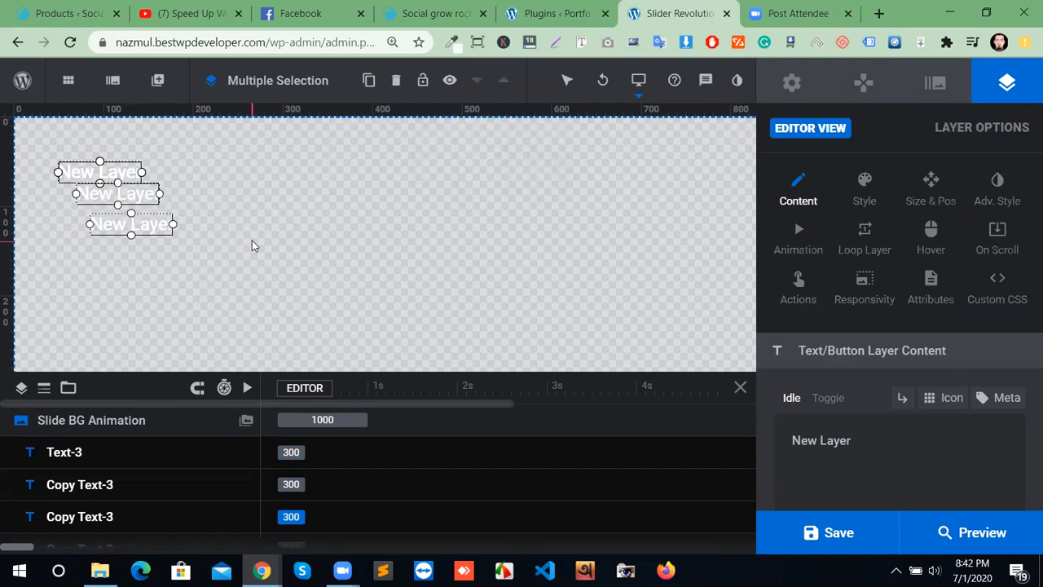
Clear the multiple selection and select the three visible text layers one at a time.
mouse_move(571, 86)
click(225, 212)
click(115, 194)
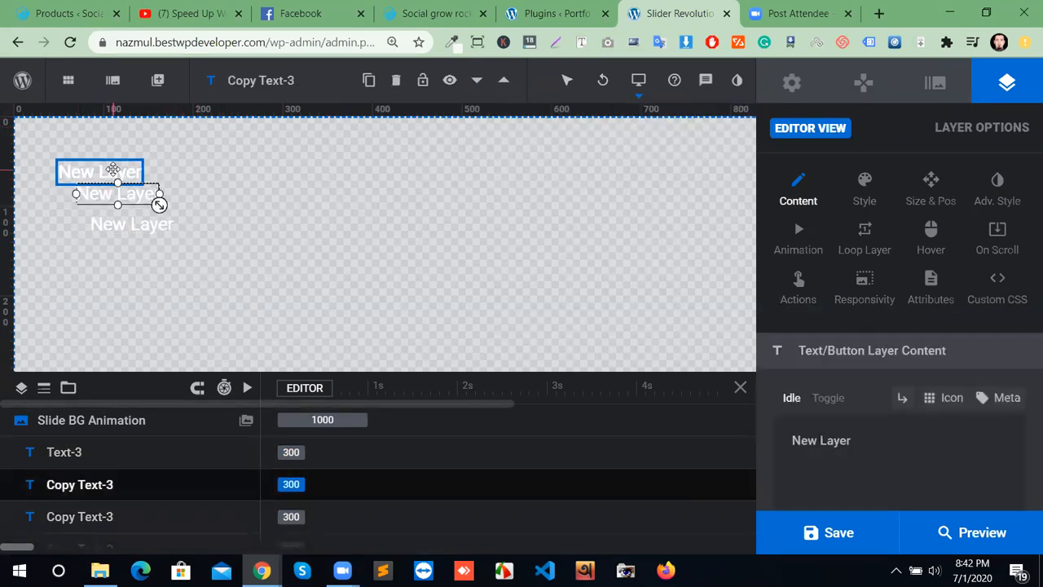
click(115, 173)
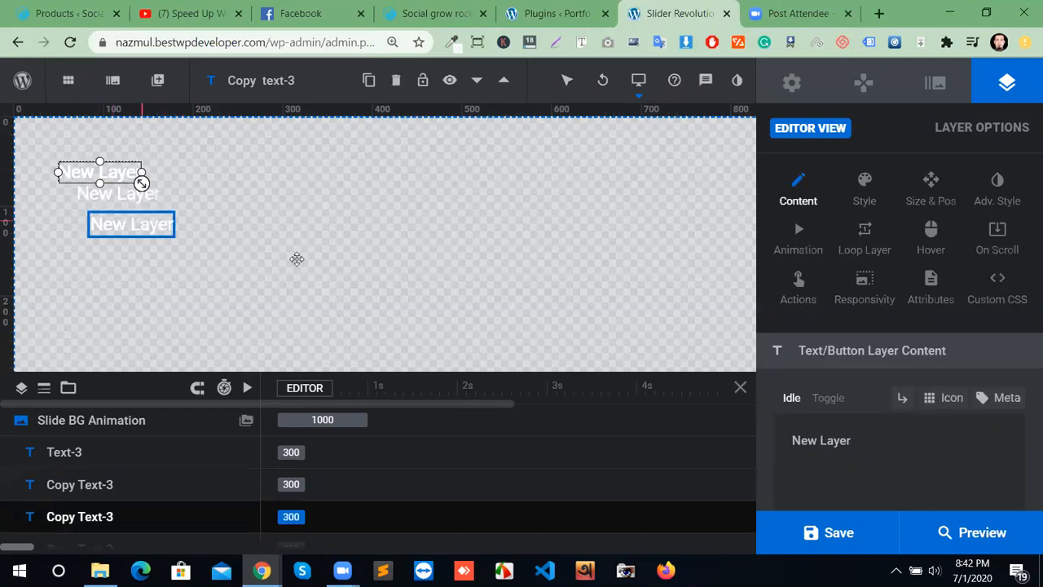
click(130, 224)
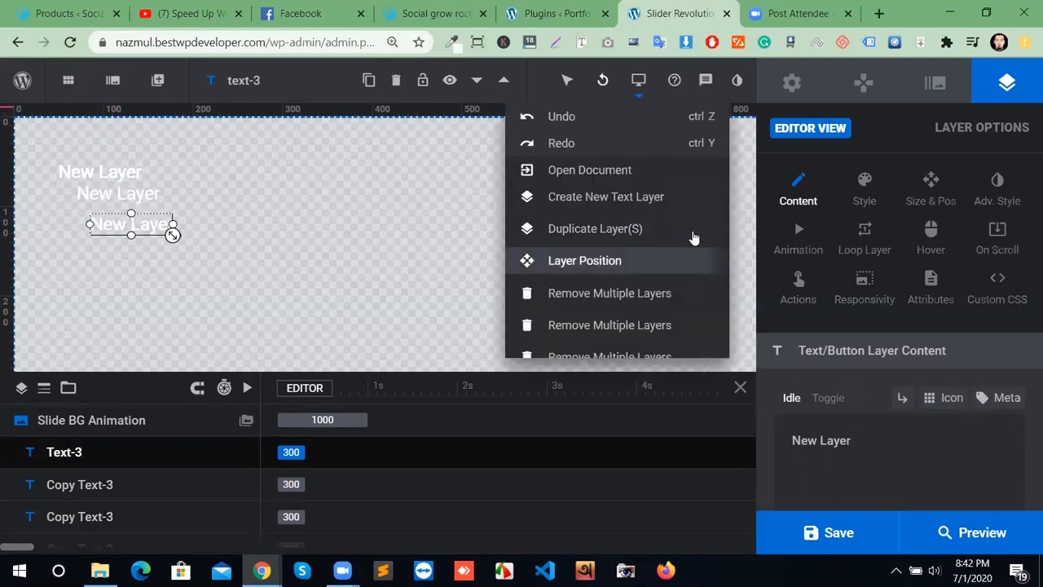
Undo the position changes of the text layers so that they overlap again.
mouse_move(638, 81)
mouse_move(613, 96)
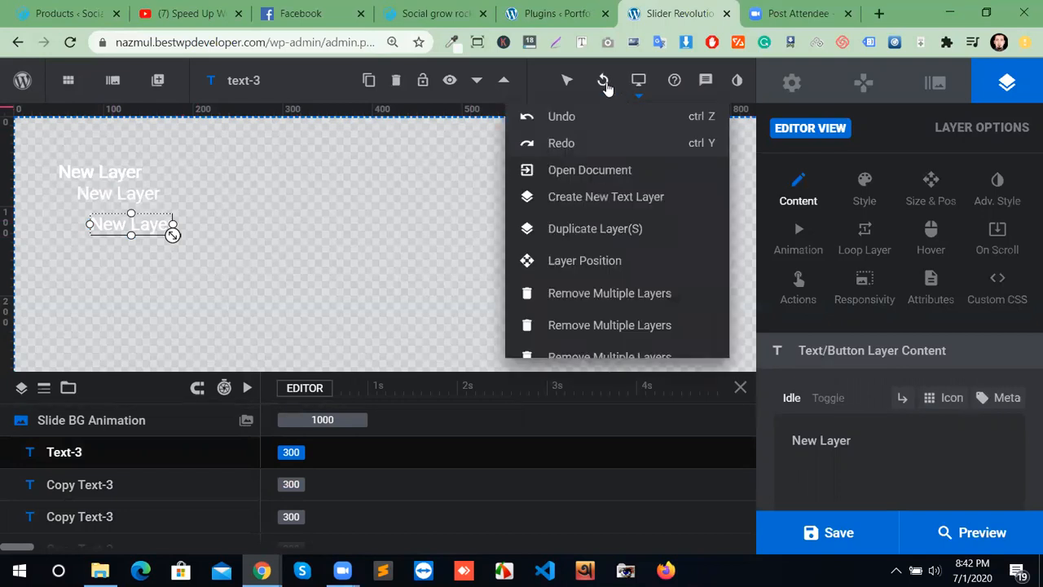
click(561, 117)
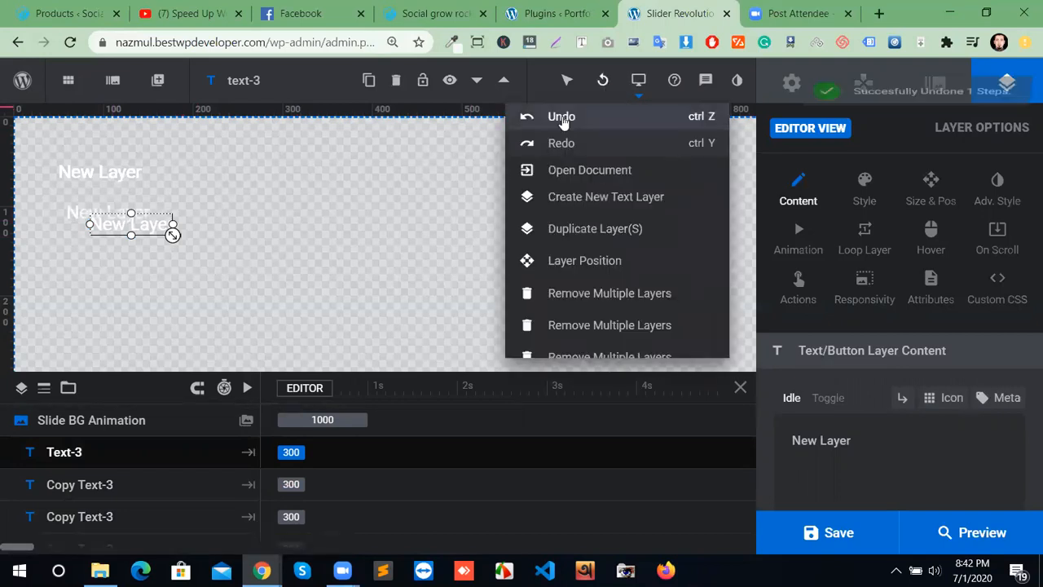
click(562, 118)
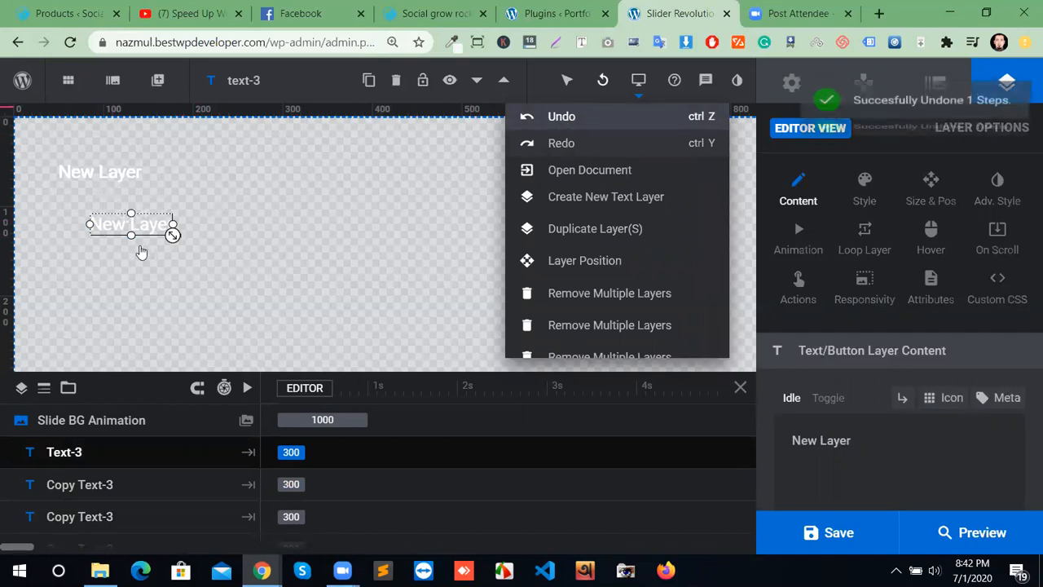
key(ctrl+z)
key(ctrl+z)
key(ctrl+z)
key(ctrl+z)
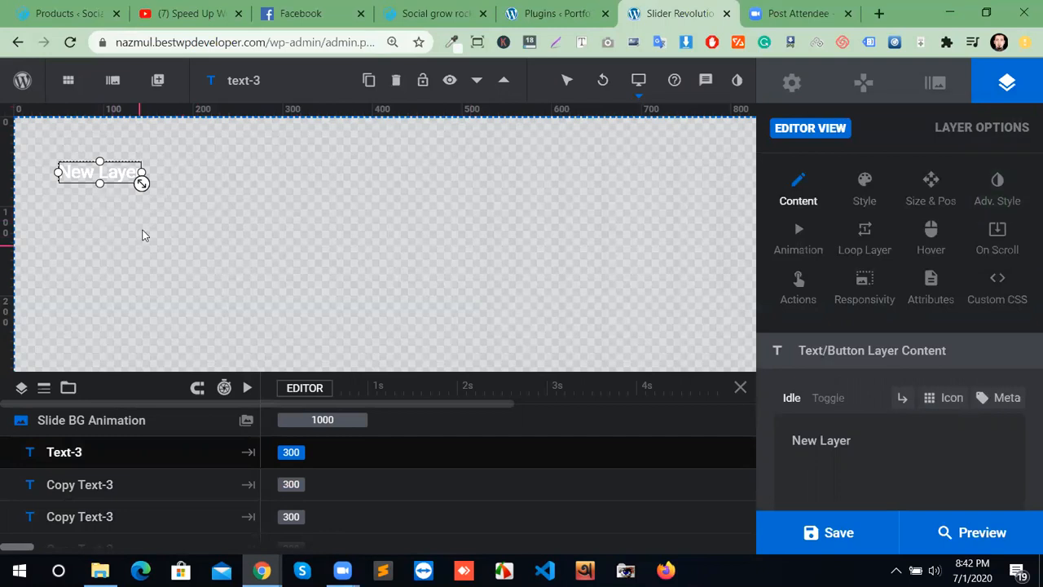
Enable the Notebook, Tablet and Mobile device views for the module.
mouse_move(595, 91)
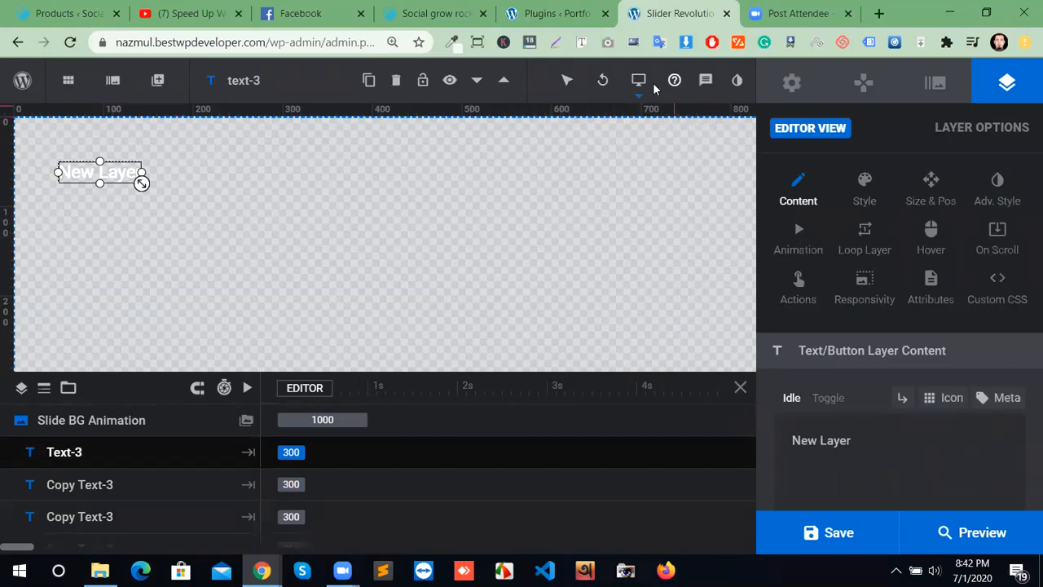
mouse_move(640, 82)
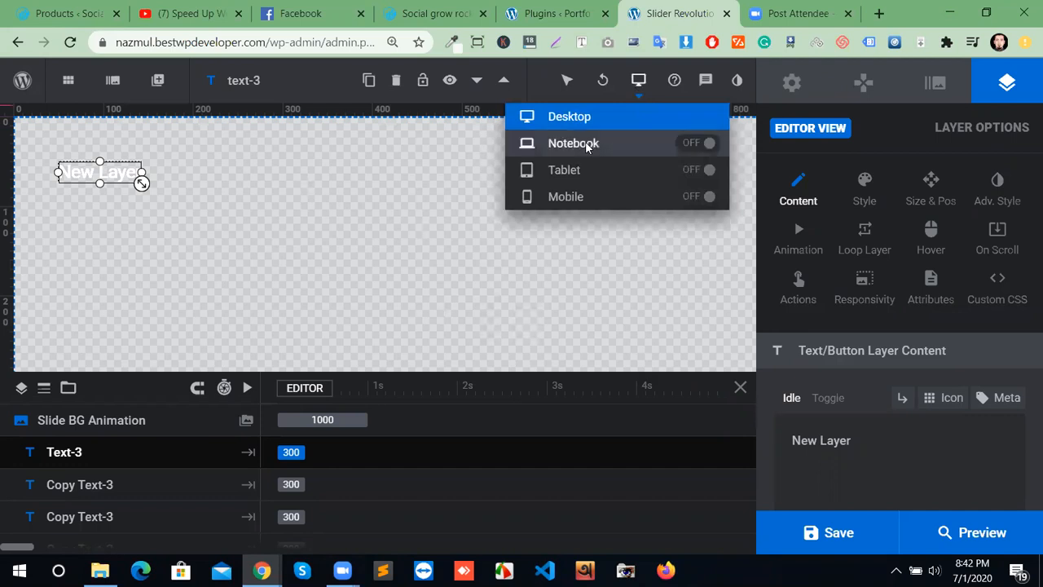
click(689, 150)
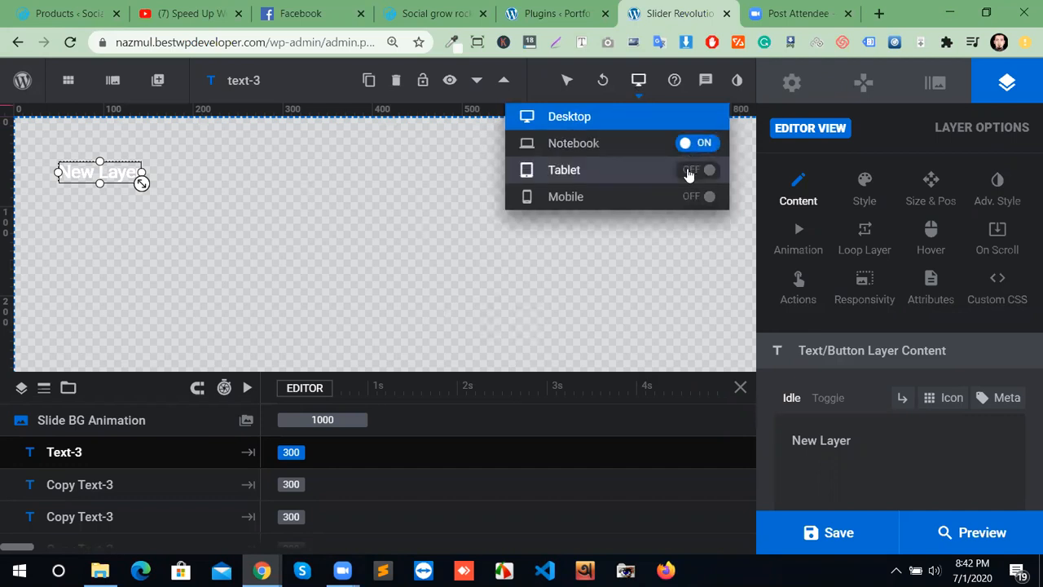
click(689, 170)
click(689, 196)
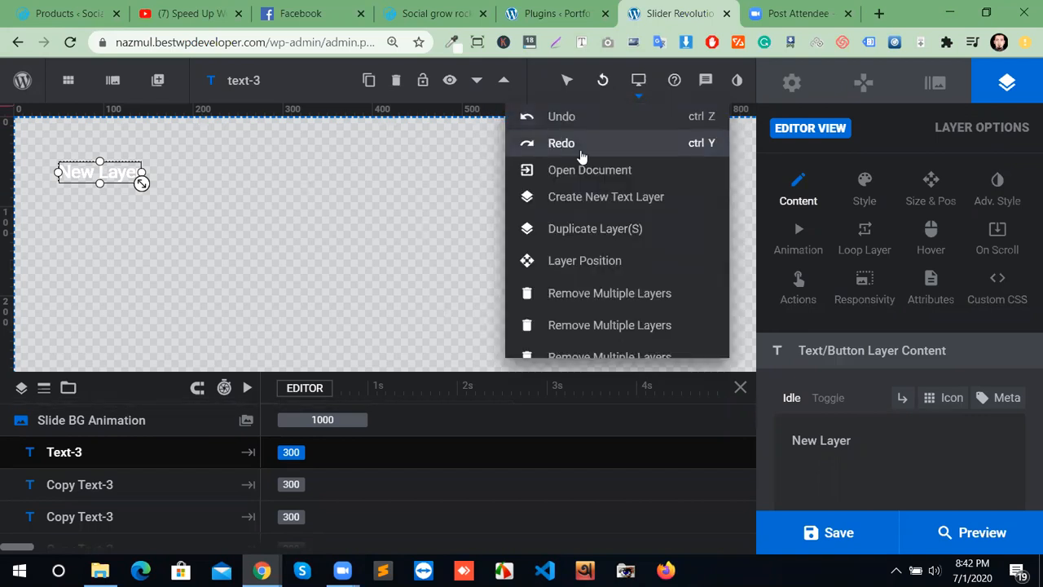
mouse_move(636, 79)
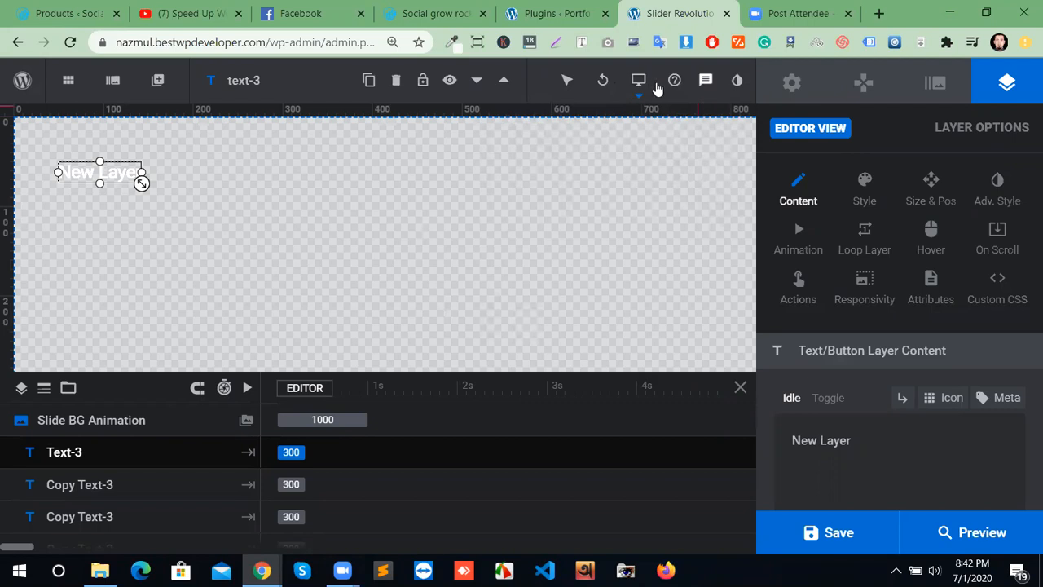
Look through the module general options and the navigation options.
mouse_move(179, 92)
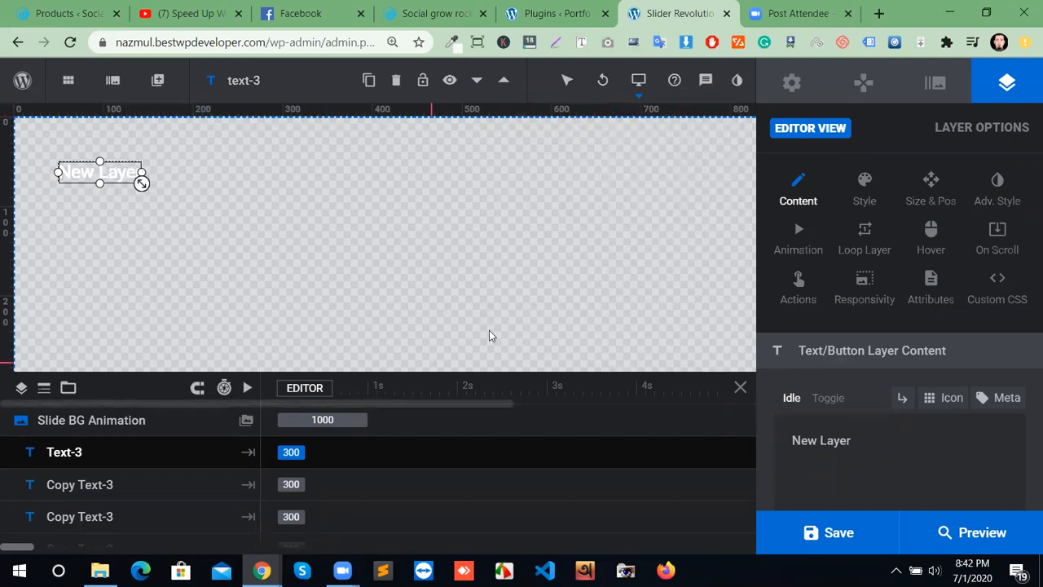
click(792, 83)
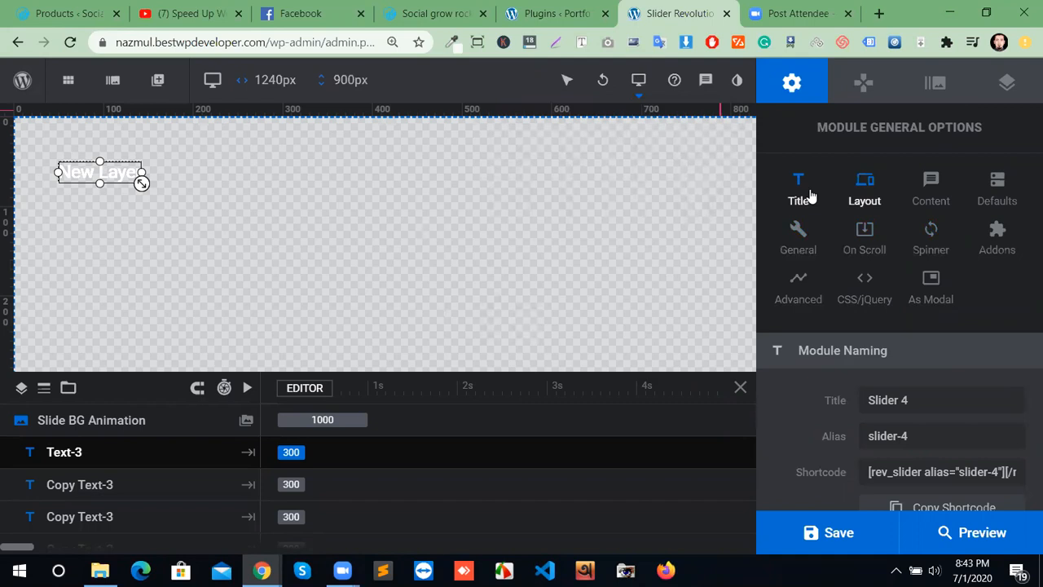
scroll(869, 403, down, 1)
scroll(860, 334, up, 1)
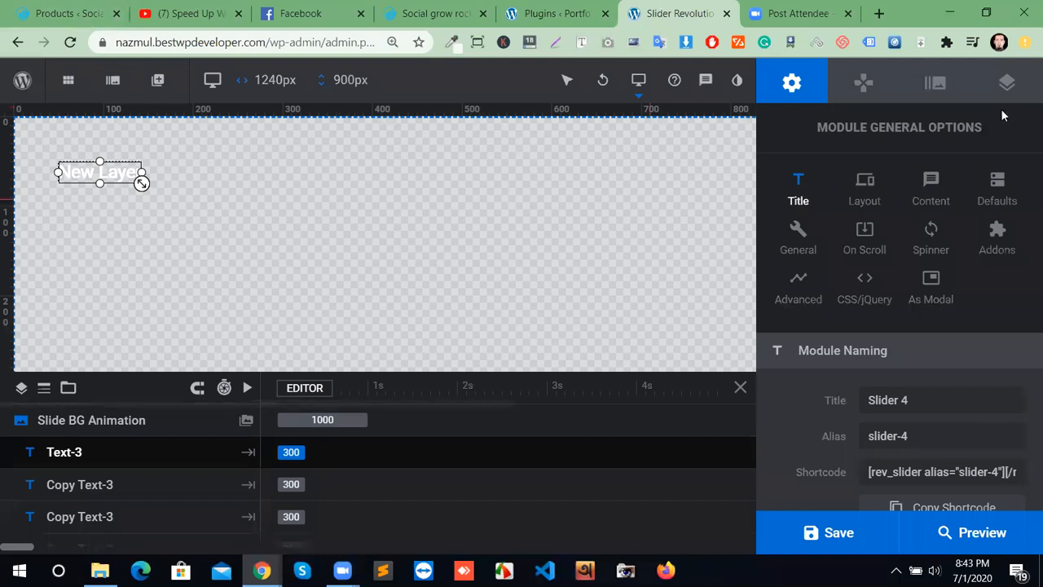
click(877, 96)
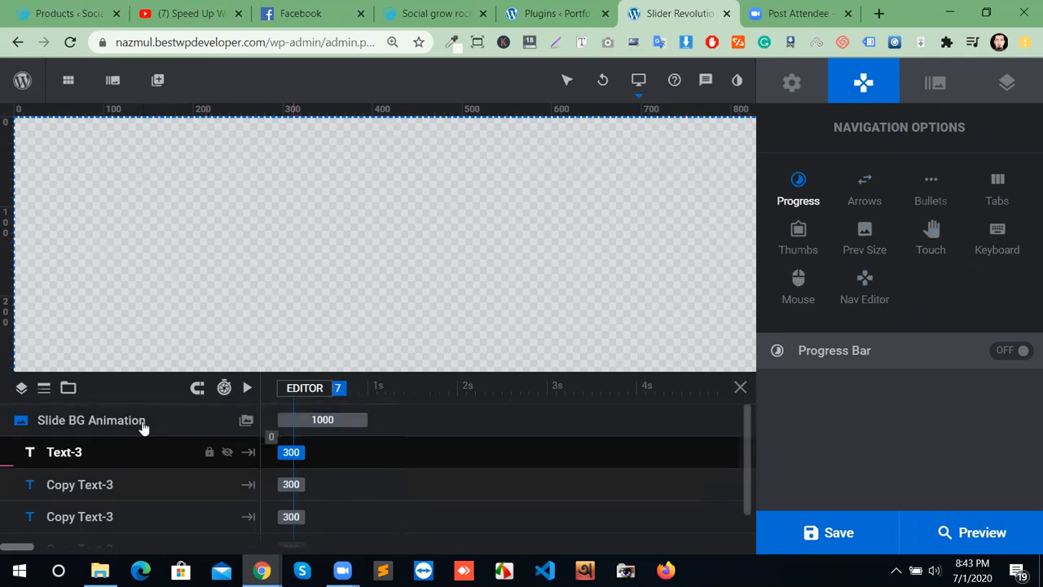
mouse_move(111, 83)
Delete the Text-3 layer and two of its copies, keeping a single Copy Text-3 layer.
click(54, 454)
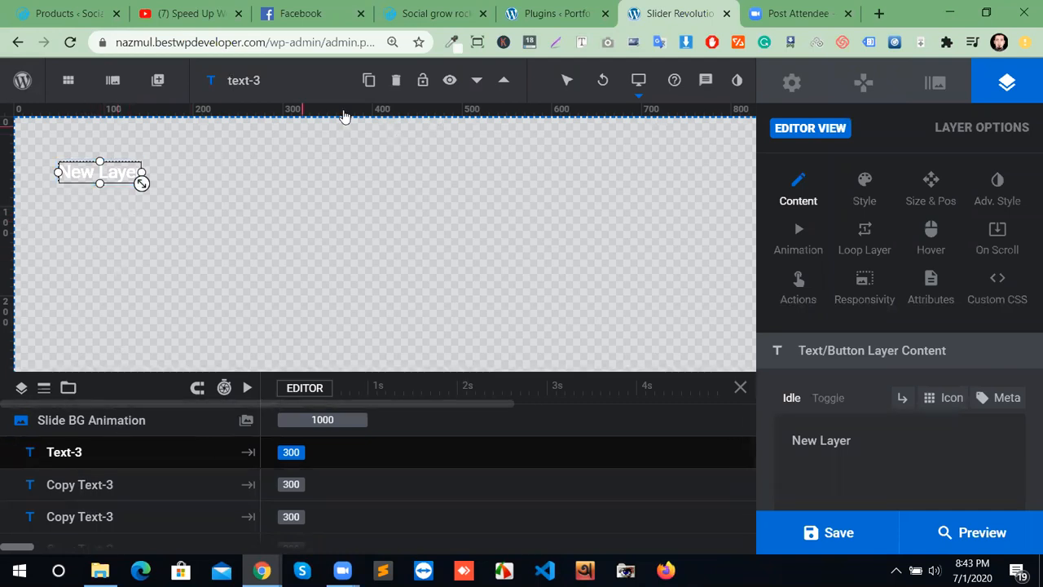
key(Delete)
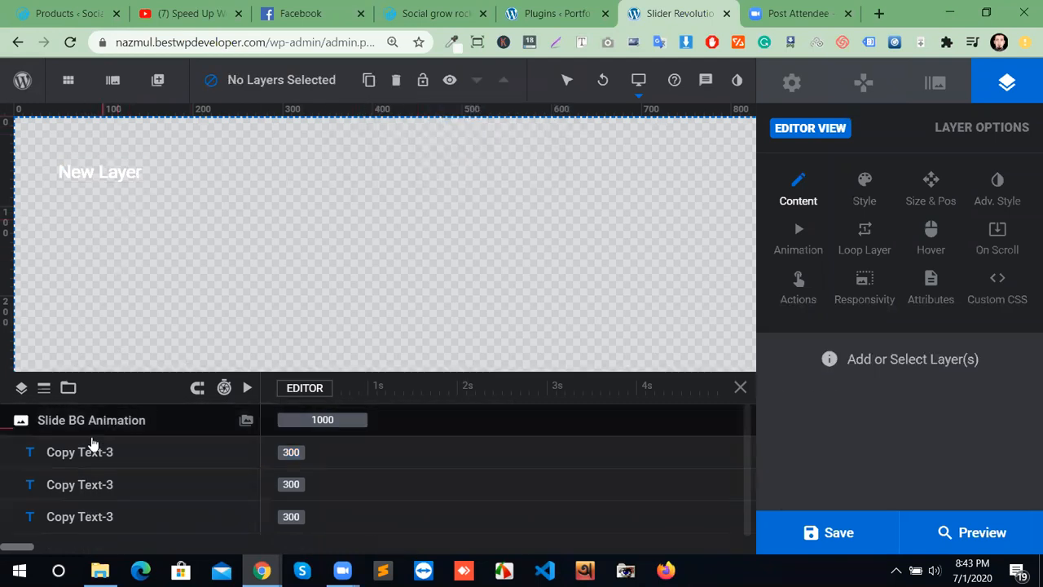
click(397, 82)
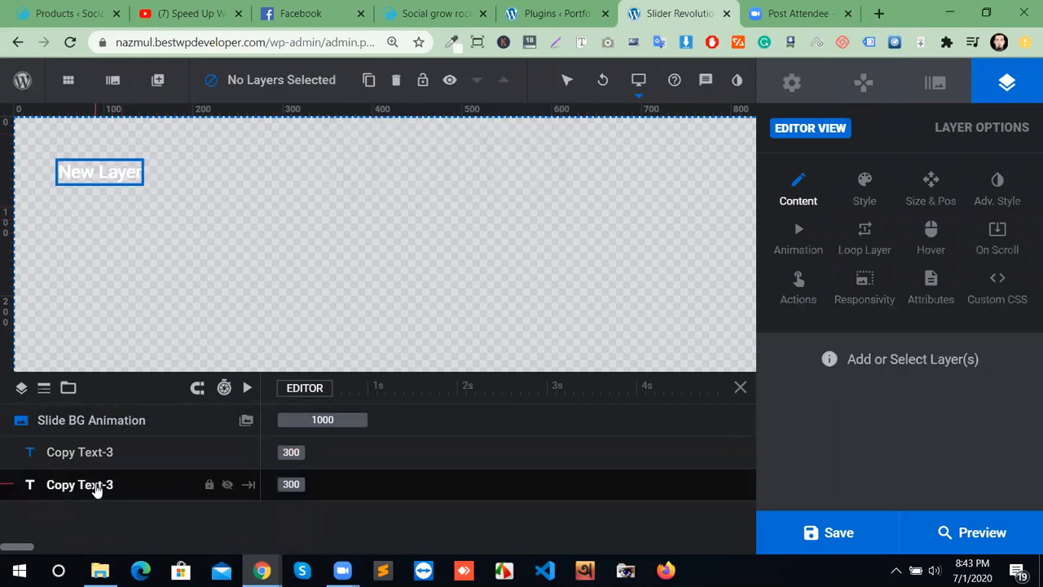
click(33, 494)
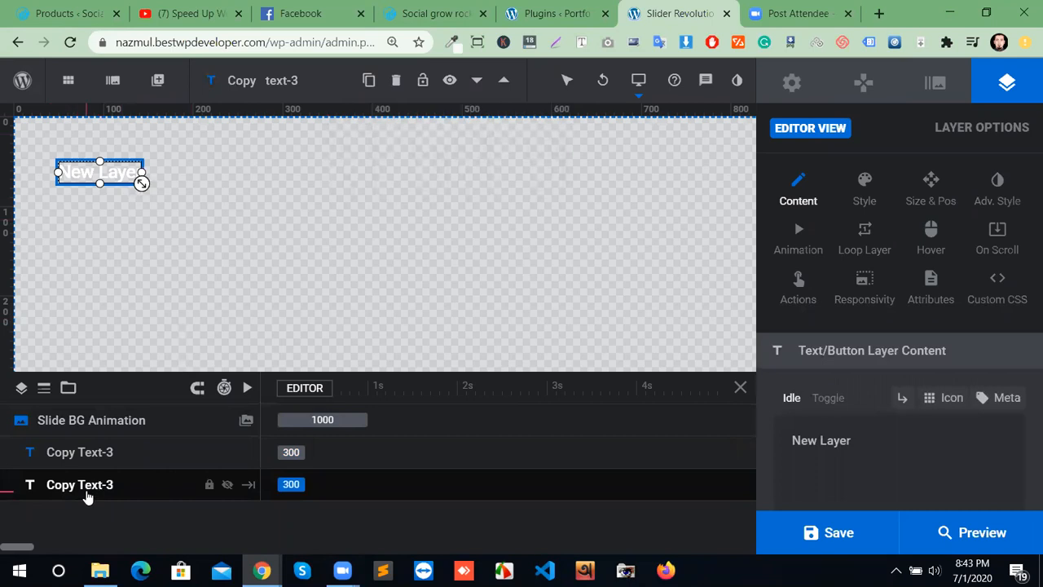
key(Delete)
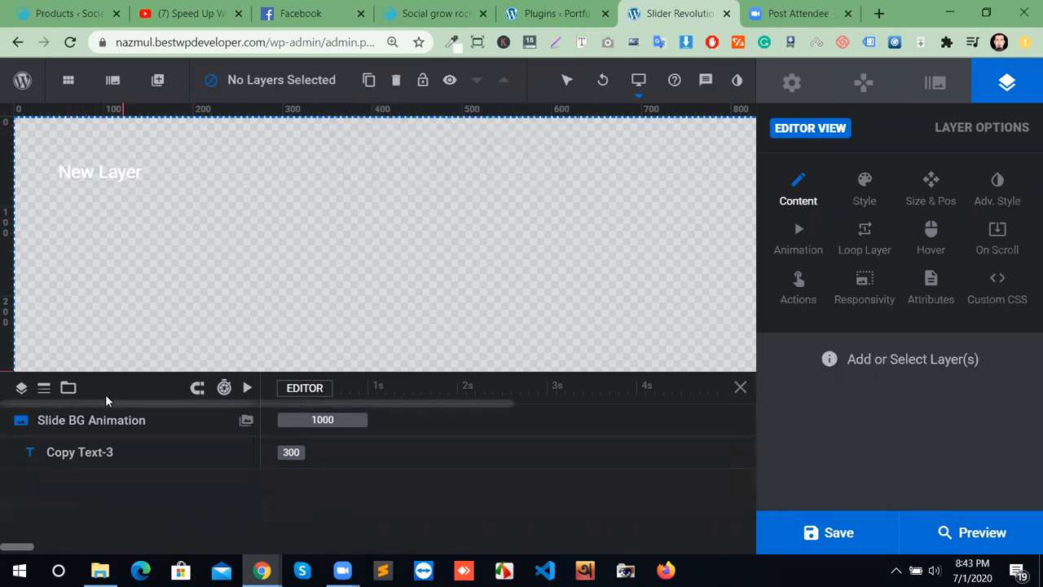
Rename the remaining text layer as akash and delete it from the slide.
click(77, 454)
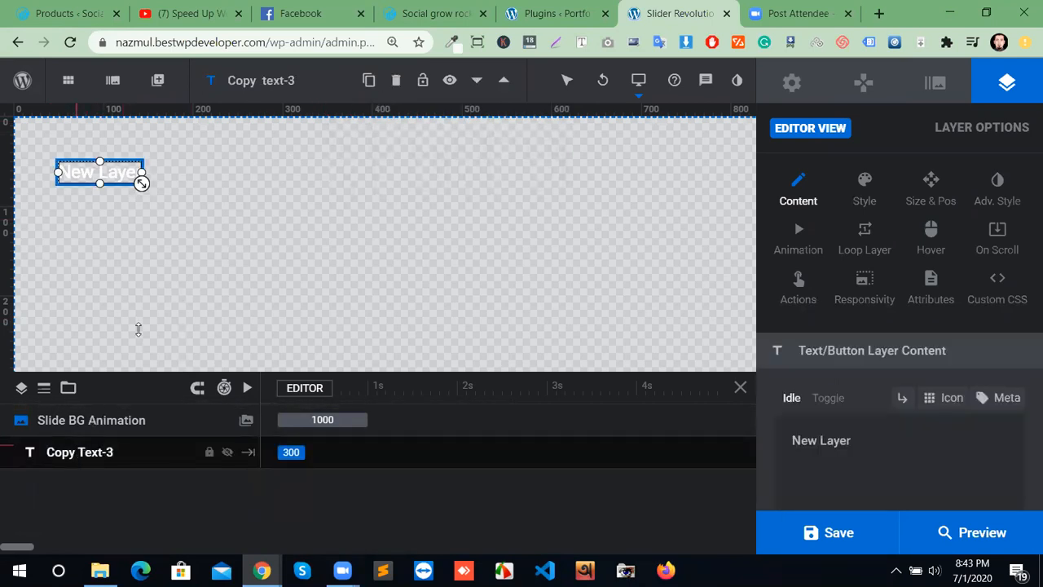
click(259, 80)
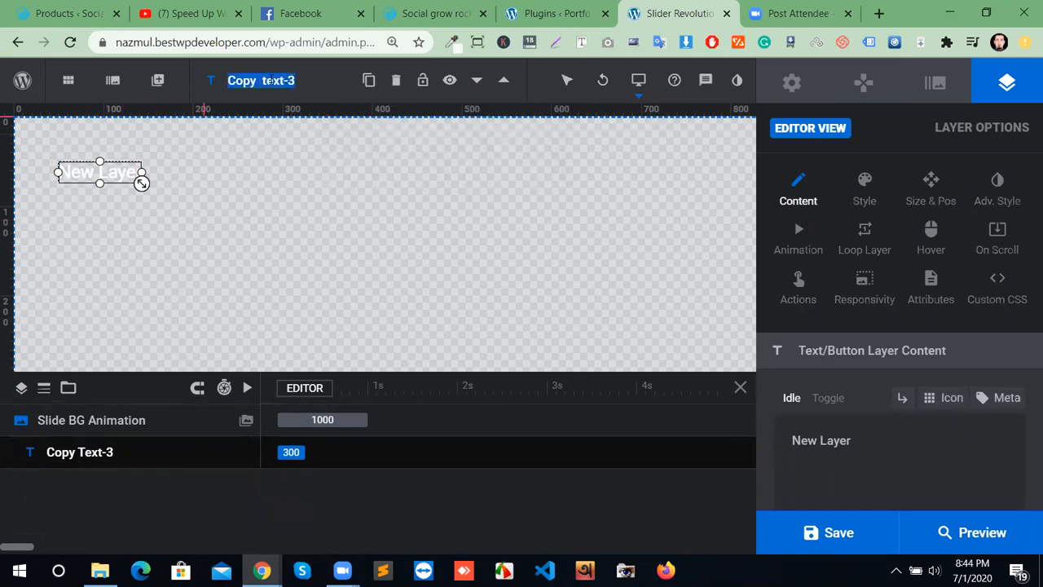
key(BackSpace)
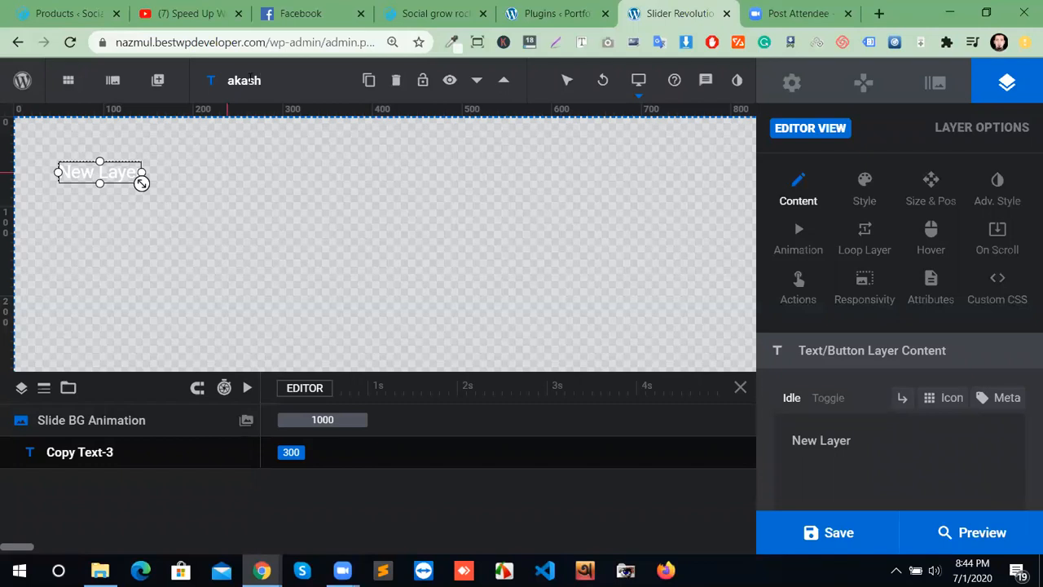
key(Return)
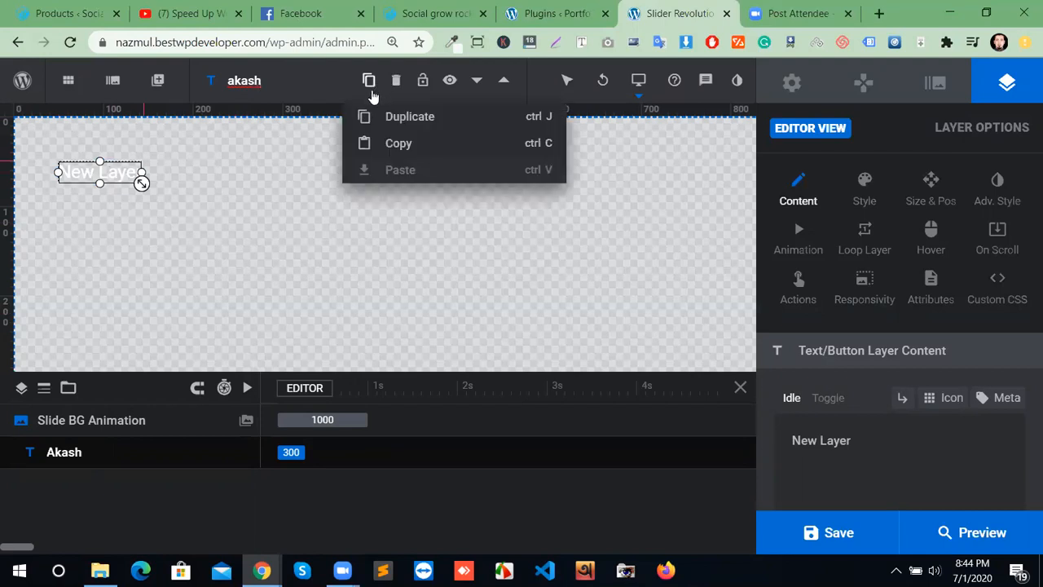
click(397, 86)
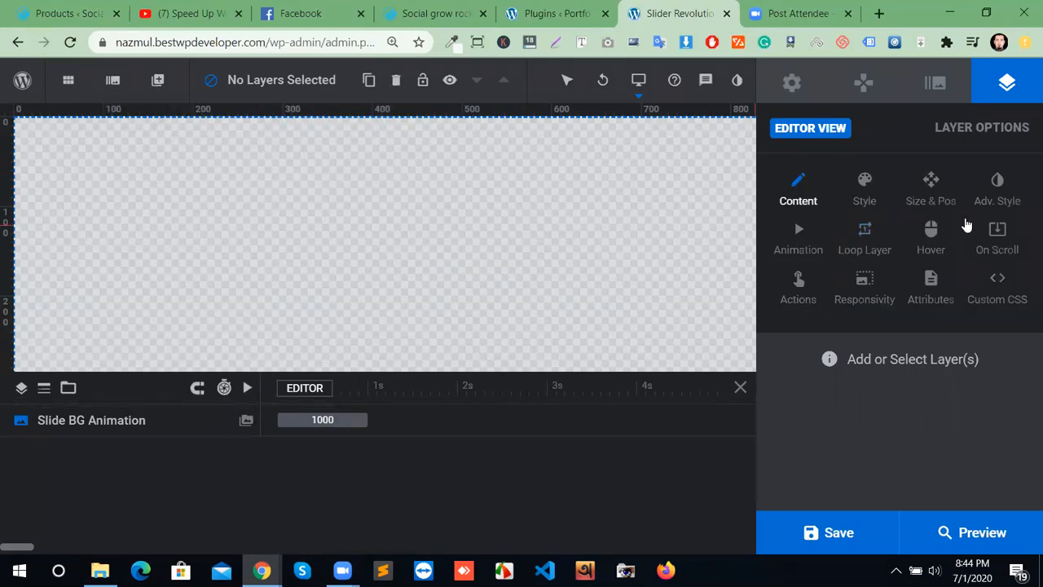
Set the module title to batash in the module general options.
click(794, 86)
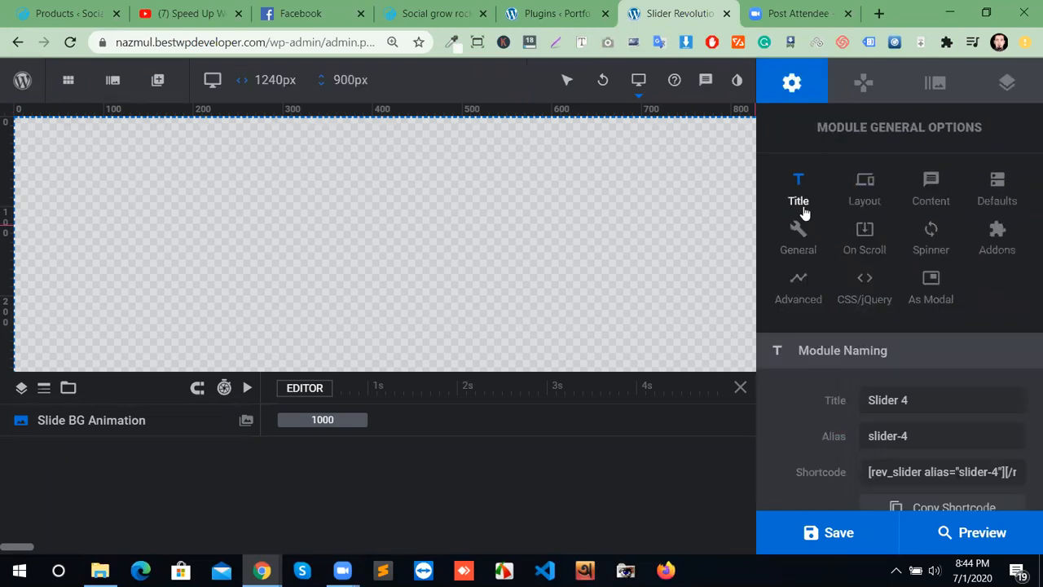
triple_click(910, 405)
key(BackSpace)
text(Akaj)
key(BackSpace)
key(BackSpace)
key(BackSpace)
key(BackSpace)
text(batha)
key(BackSpace)
key(BackSpace)
text(ash)
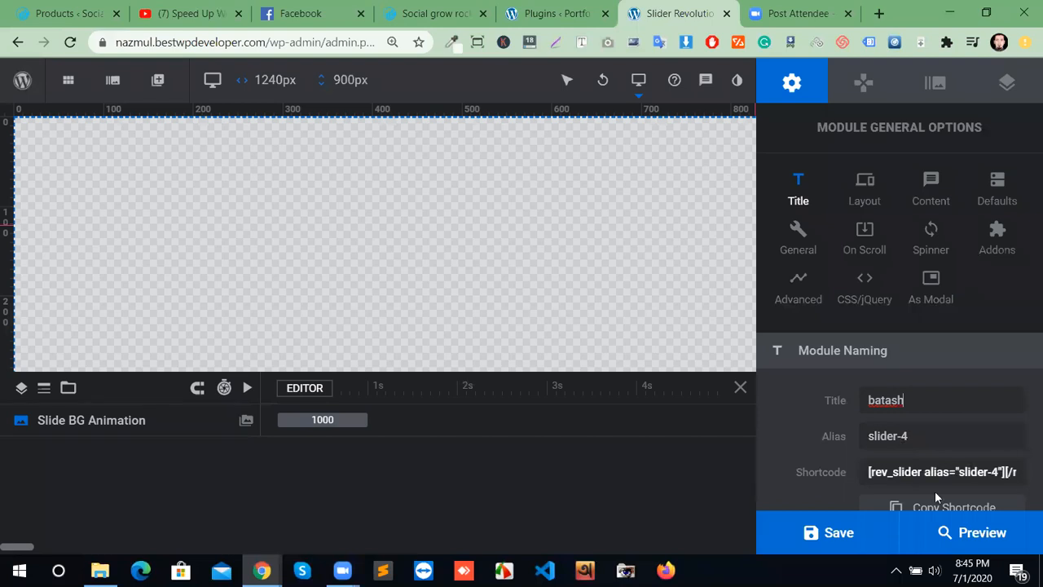
Copy the module's shortcode from the Module Naming settings.
scroll(940, 499, down, 1)
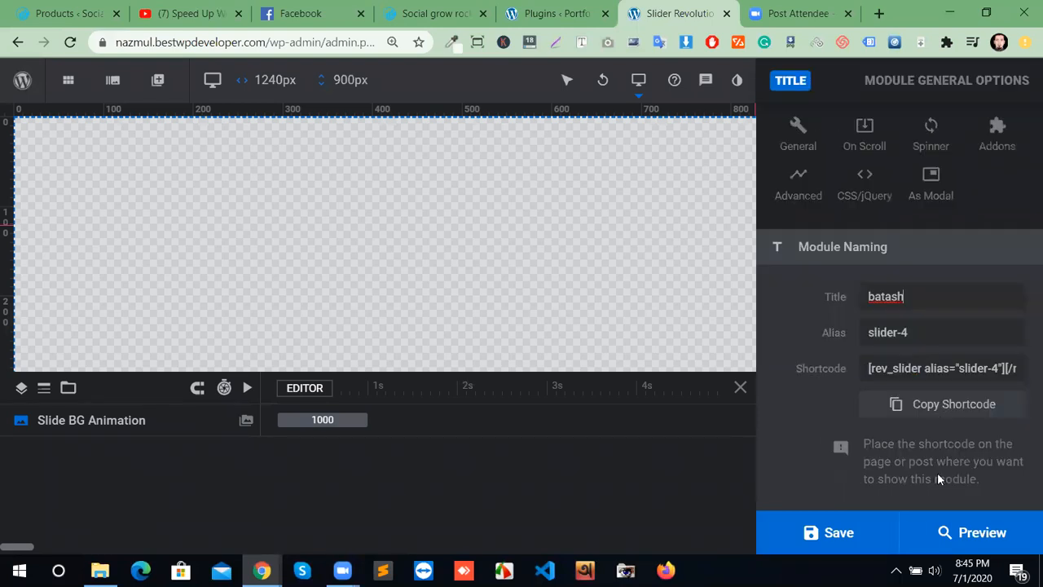
click(938, 417)
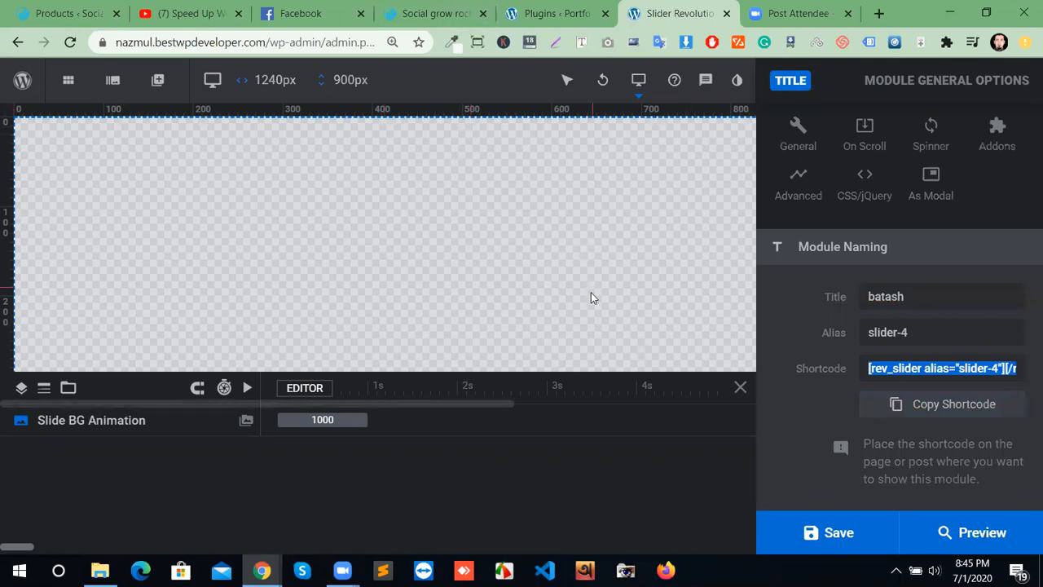
scroll(894, 291, up, 1)
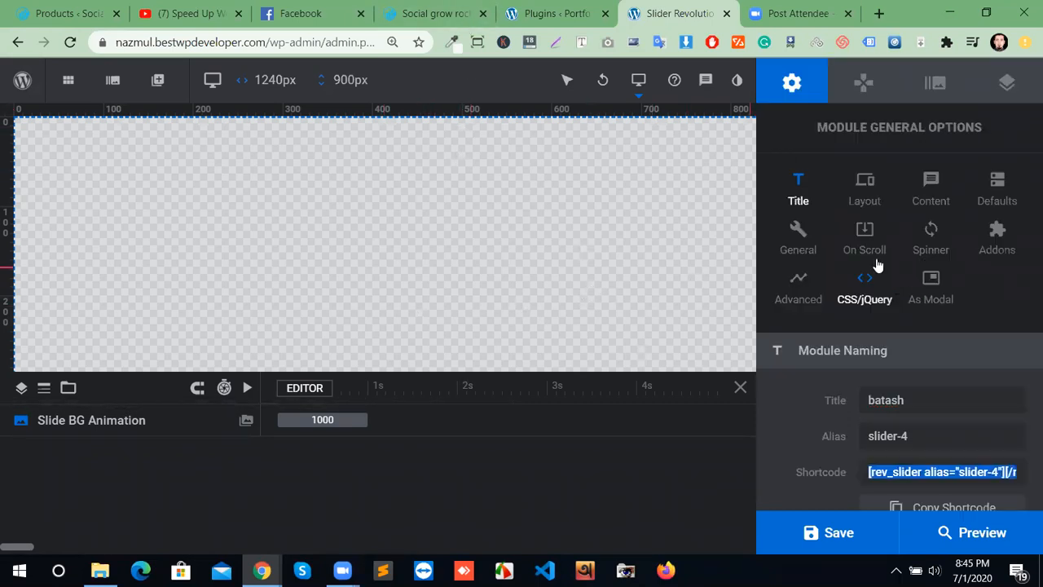
Set the desktop layer area height to 700 px in the module's Layout settings.
click(864, 190)
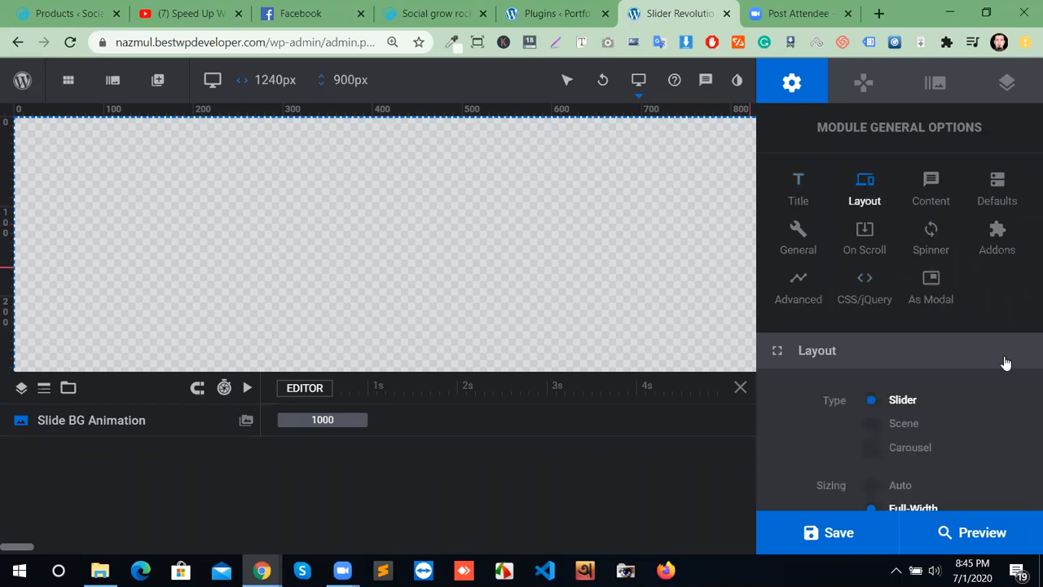
scroll(936, 383, down, 1)
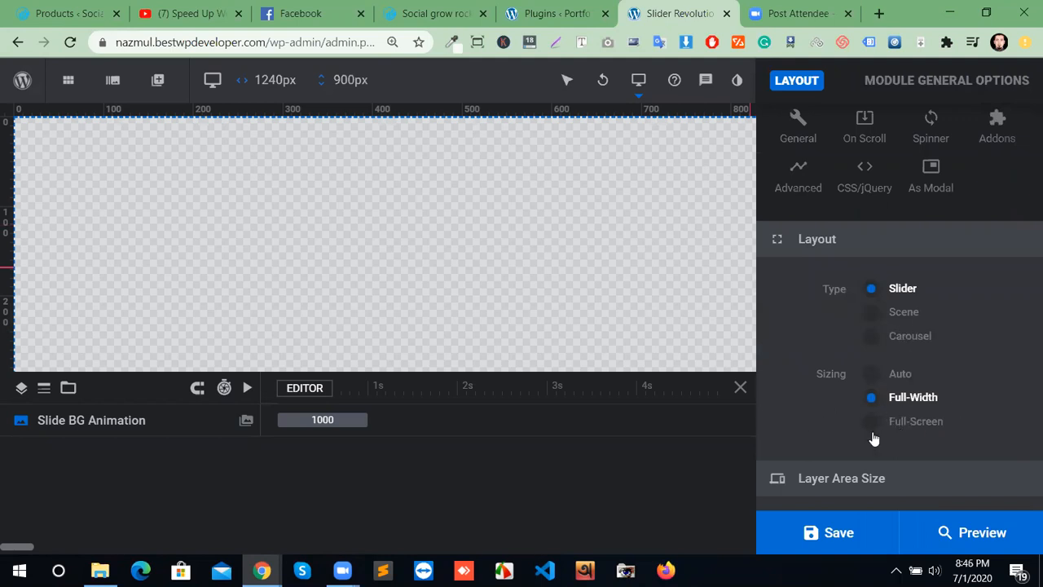
scroll(907, 432, down, 1)
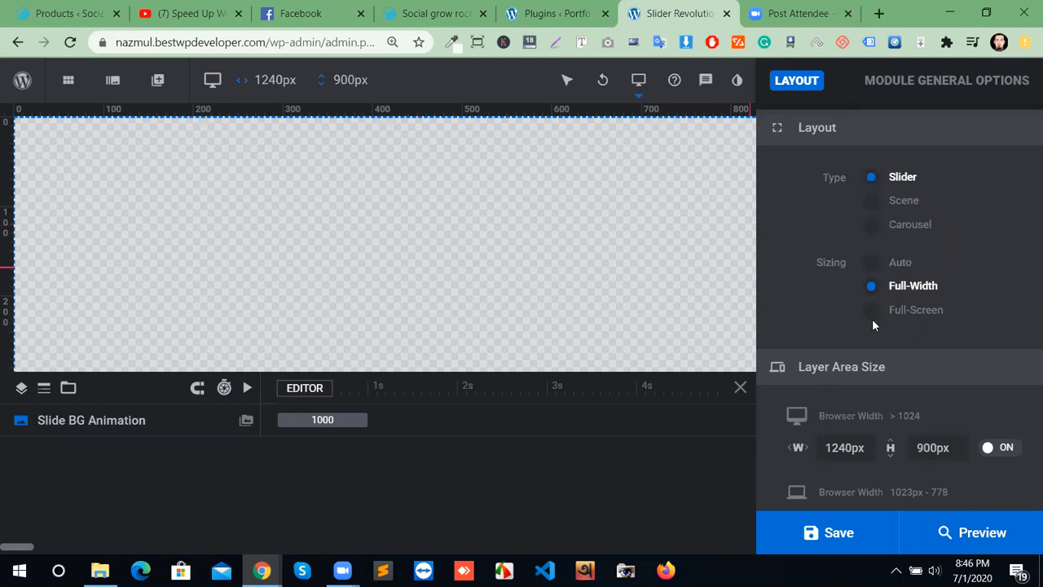
click(857, 441)
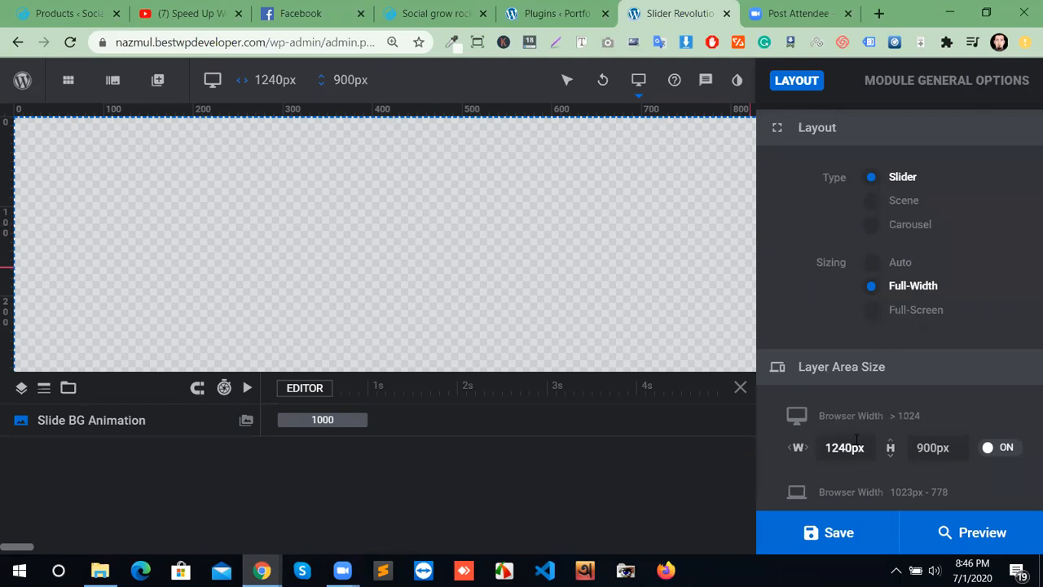
click(950, 448)
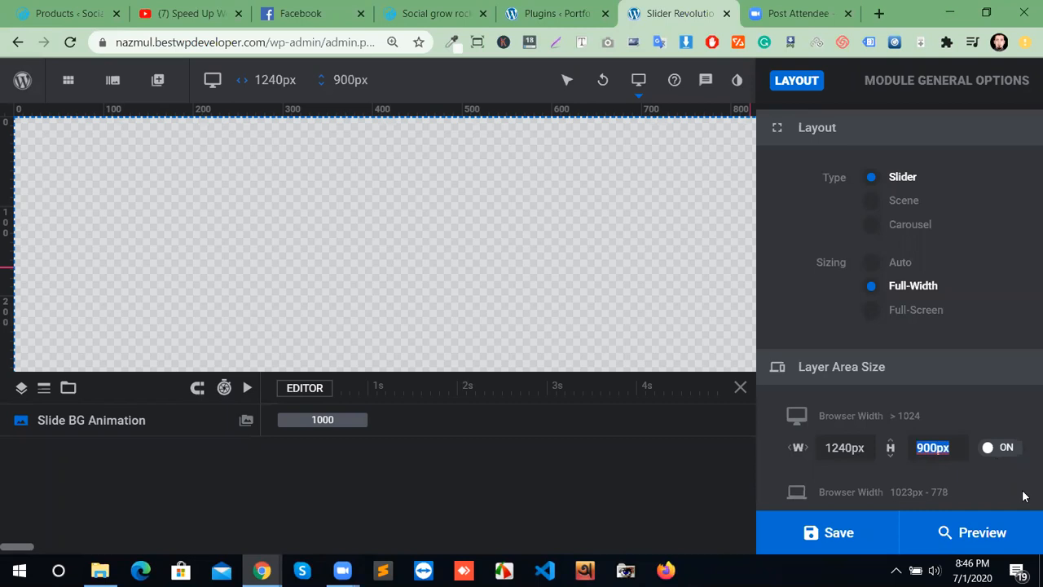
text(700)
click(963, 406)
Try a desktop layer area width of 1000 px and set it back to 1240 px.
click(874, 454)
text(1000)
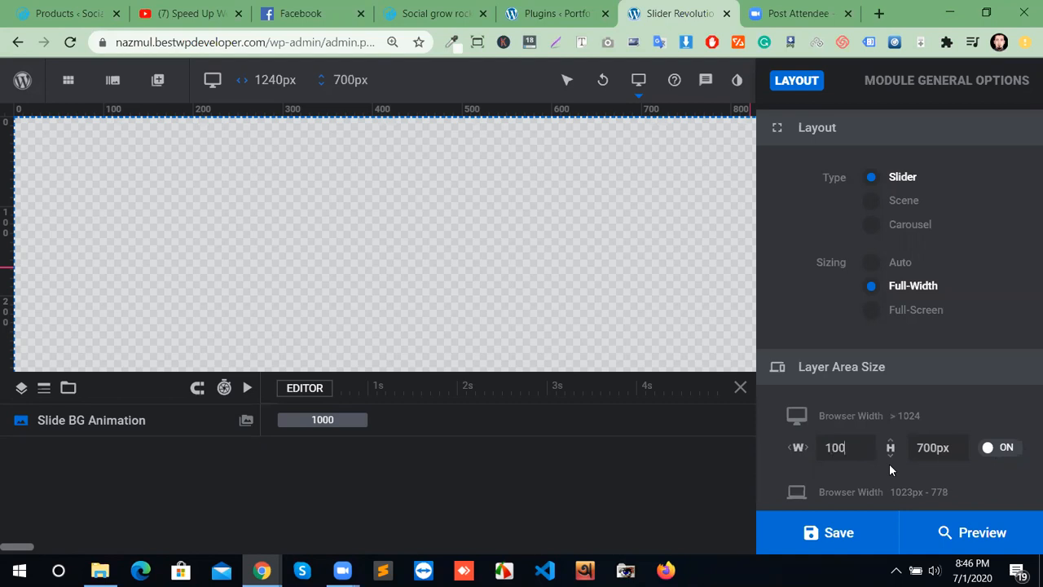
click(956, 432)
click(840, 447)
text(1240)
click(953, 417)
Review the other device sizes, Advanced Settings, module position, background, and border, overlay and shadow options of the Layout.
scroll(981, 479, down, 3)
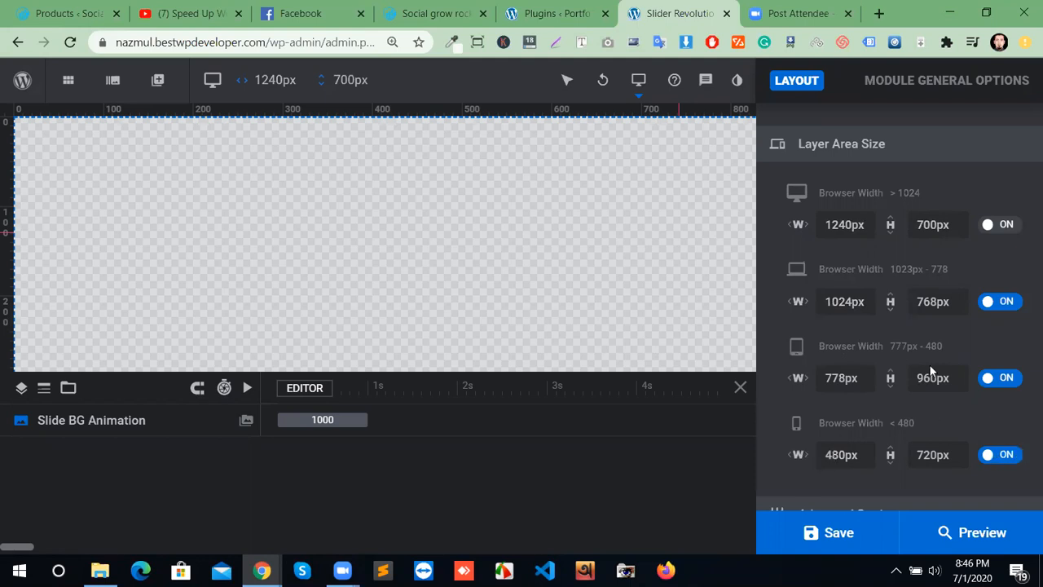
scroll(909, 400, down, 1)
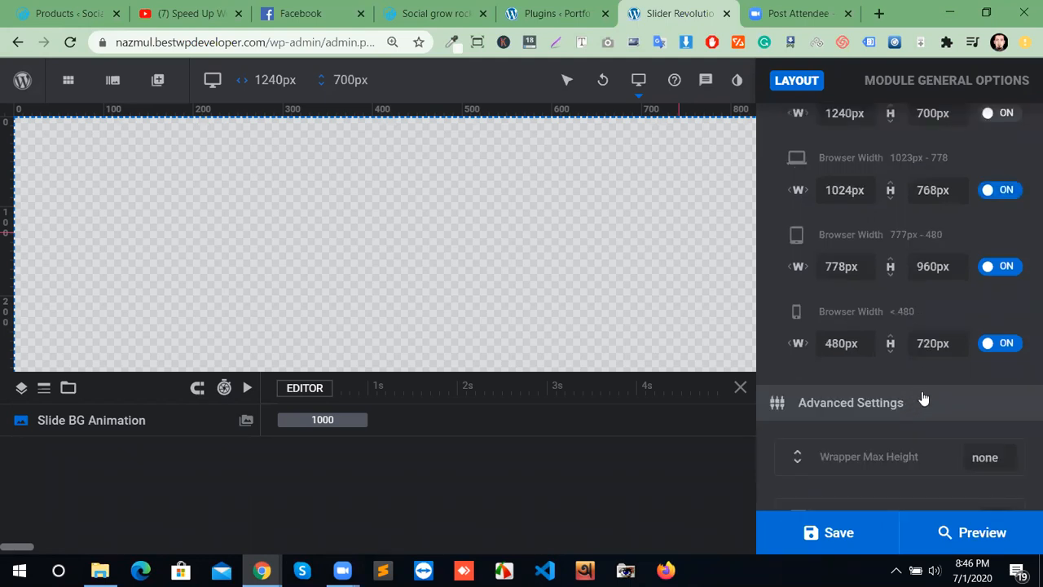
scroll(923, 409, down, 4)
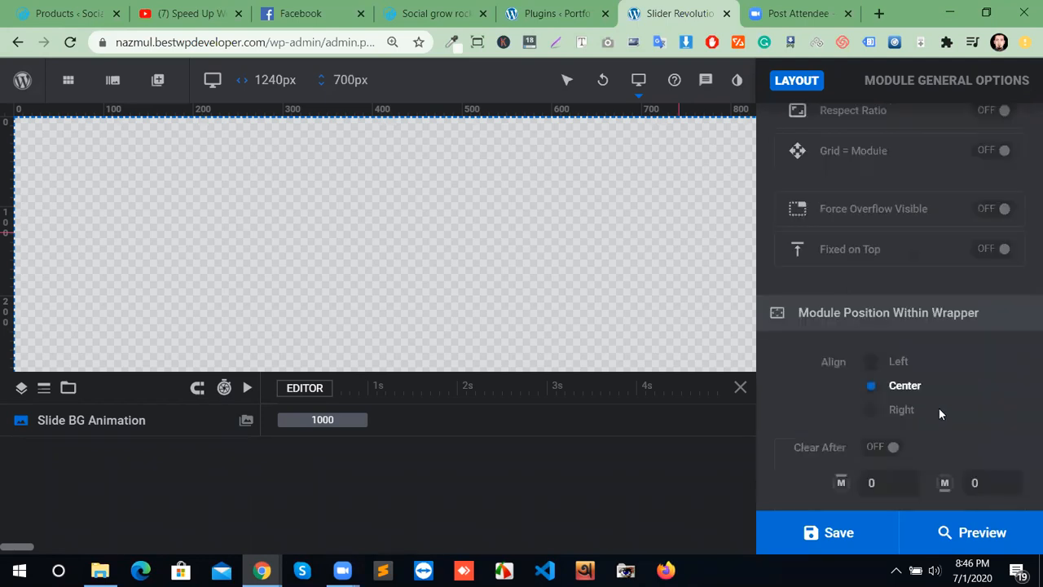
scroll(946, 412, down, 3)
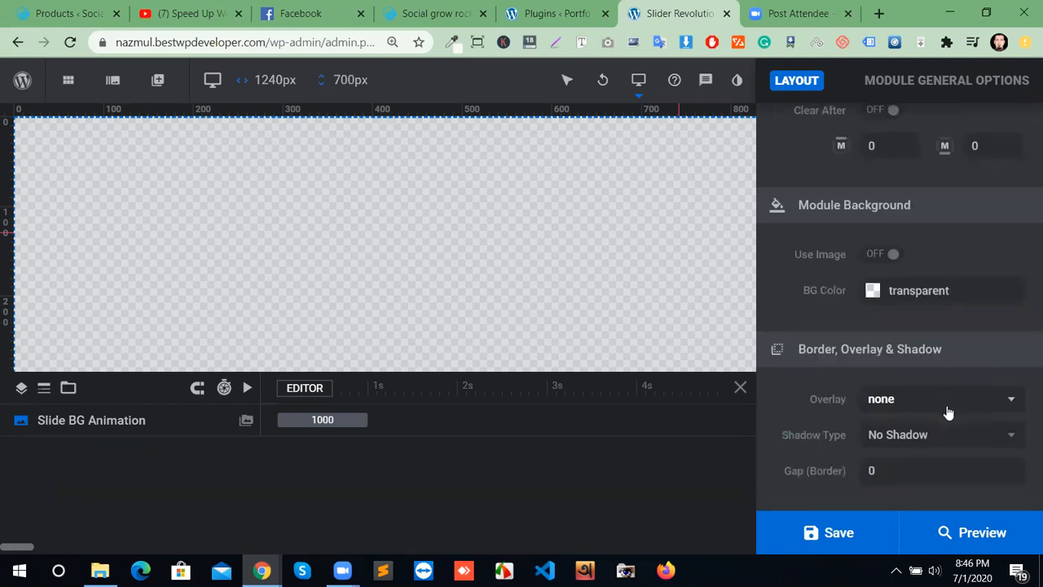
scroll(923, 416, up, 10)
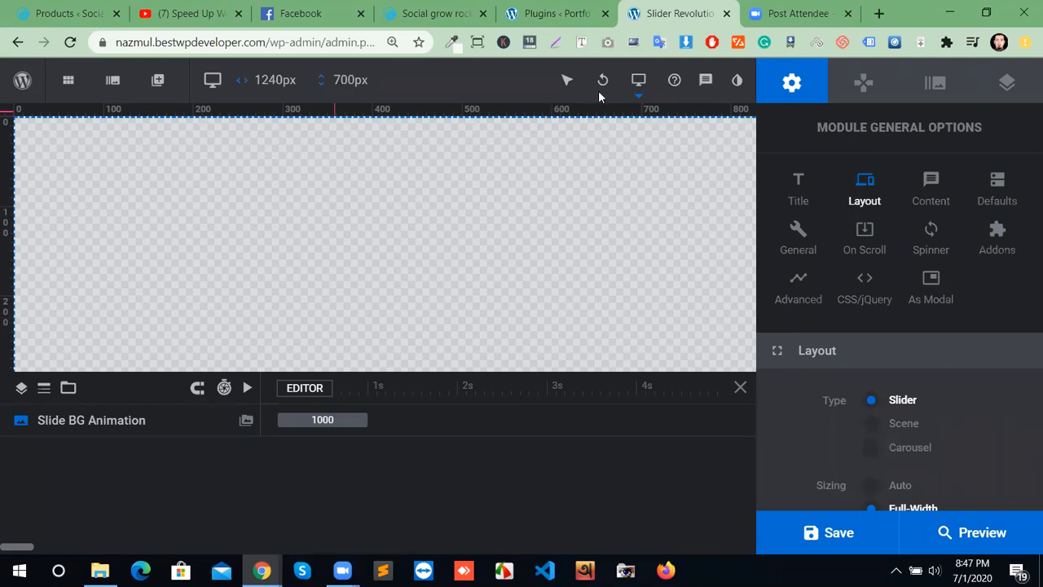
Check the canvas in the Notebook, Tablet and Mobile views and return to the Desktop view.
mouse_move(638, 81)
click(611, 153)
mouse_move(638, 82)
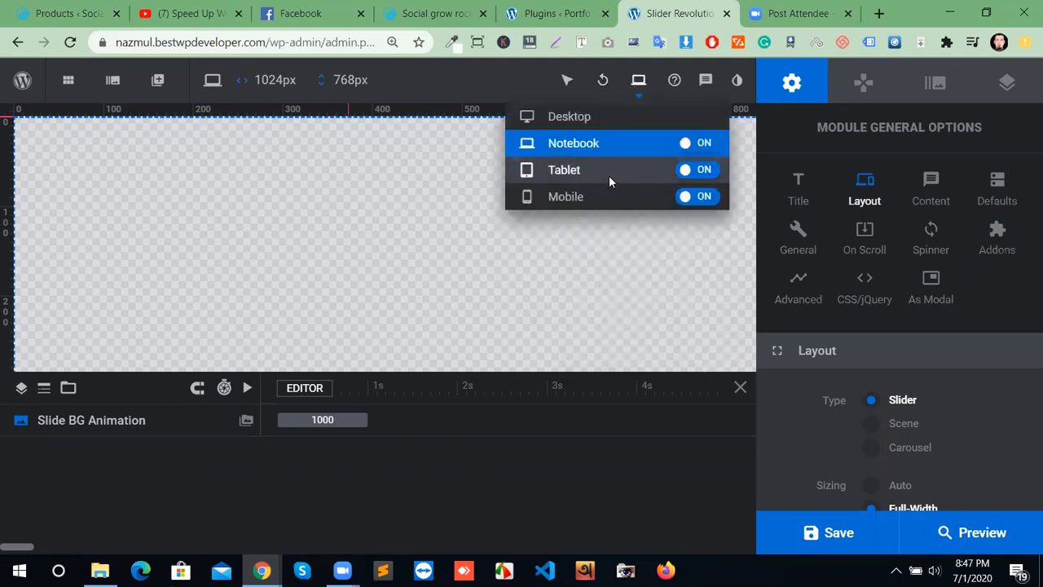
click(610, 171)
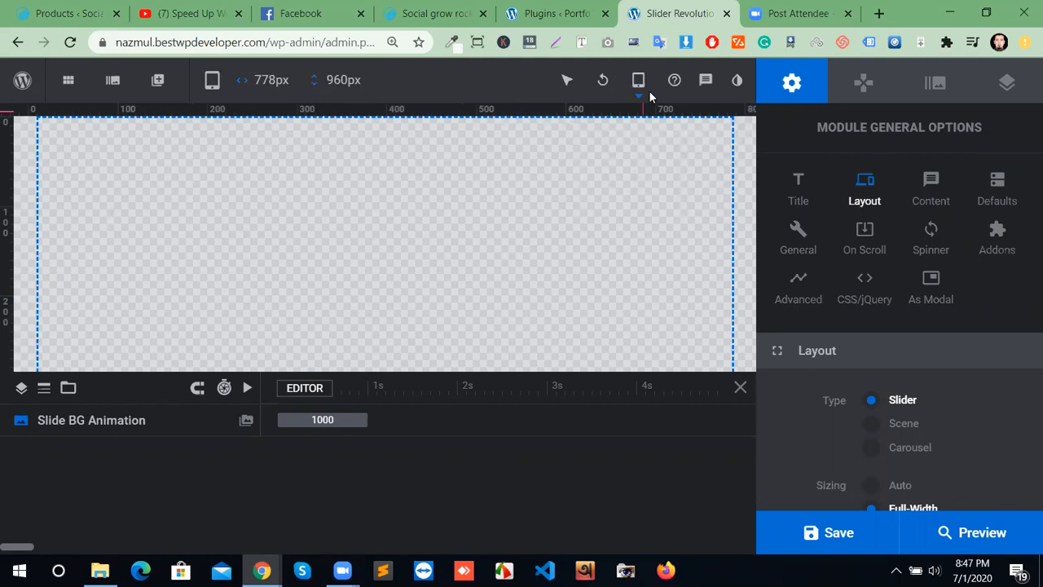
mouse_move(638, 82)
click(571, 202)
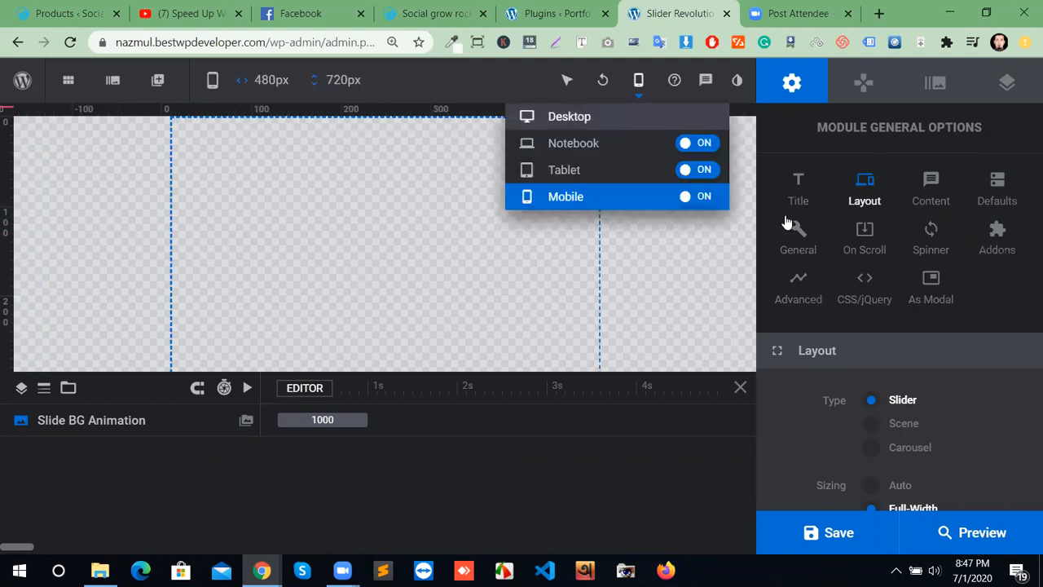
click(570, 117)
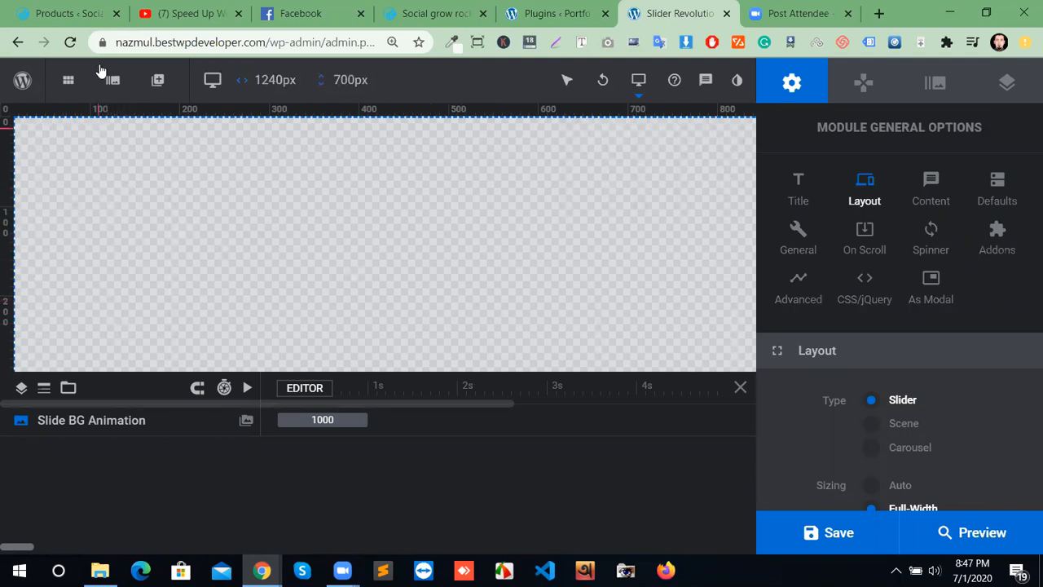
Add a blank slide to the module and open it for editing.
mouse_move(101, 87)
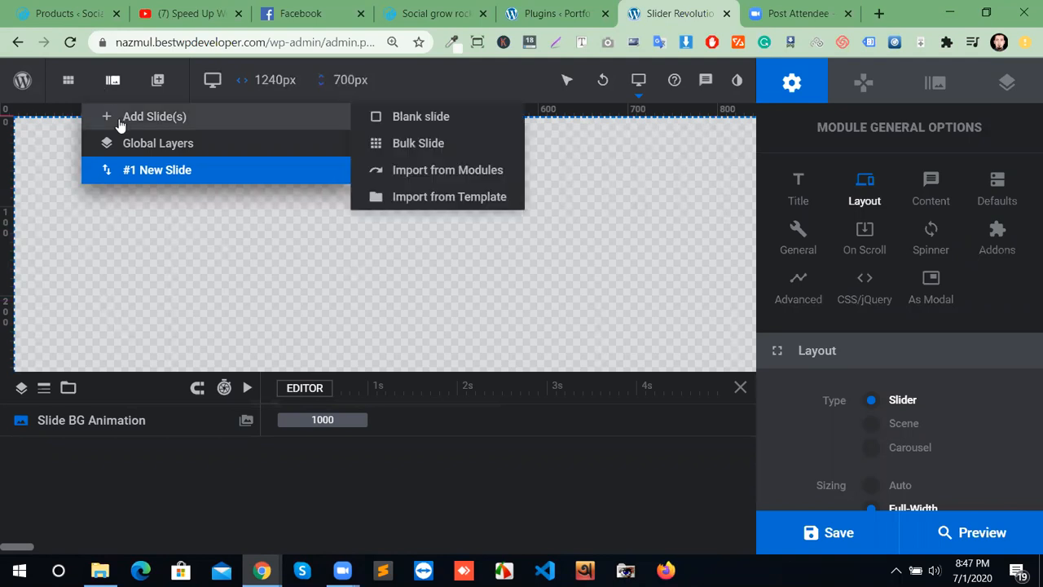
click(410, 122)
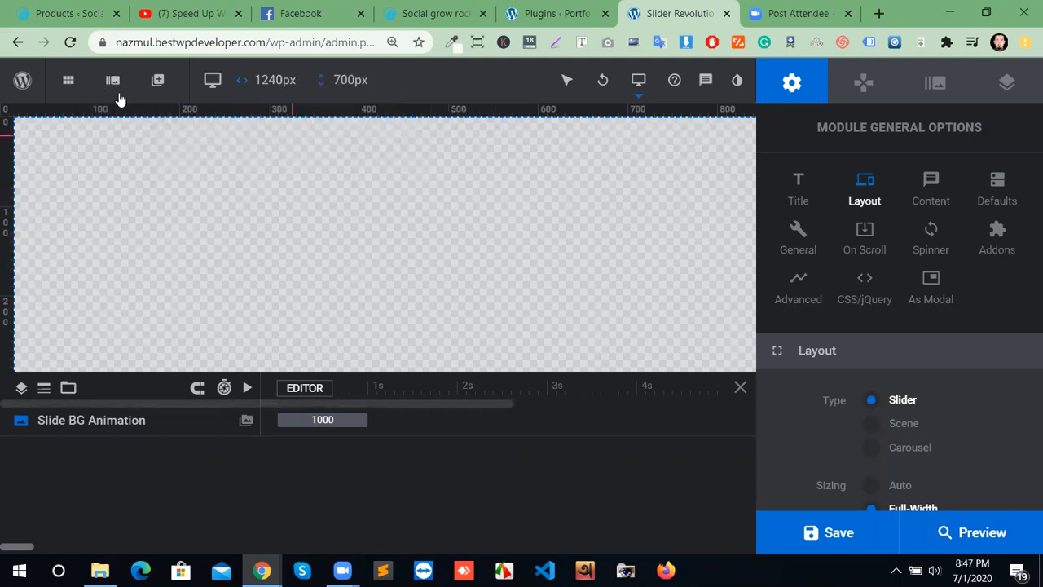
mouse_move(112, 81)
mouse_move(137, 122)
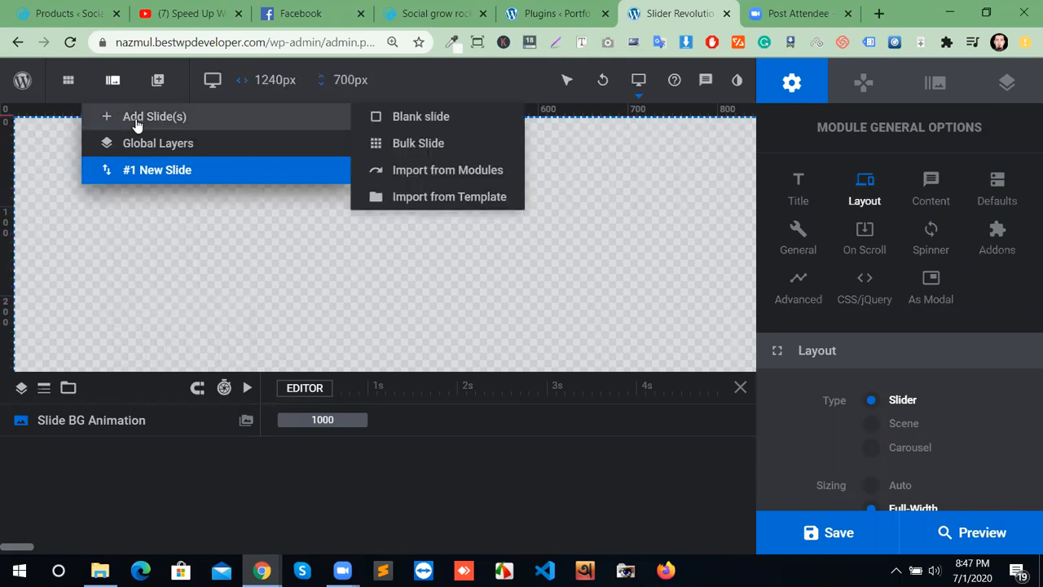
click(177, 166)
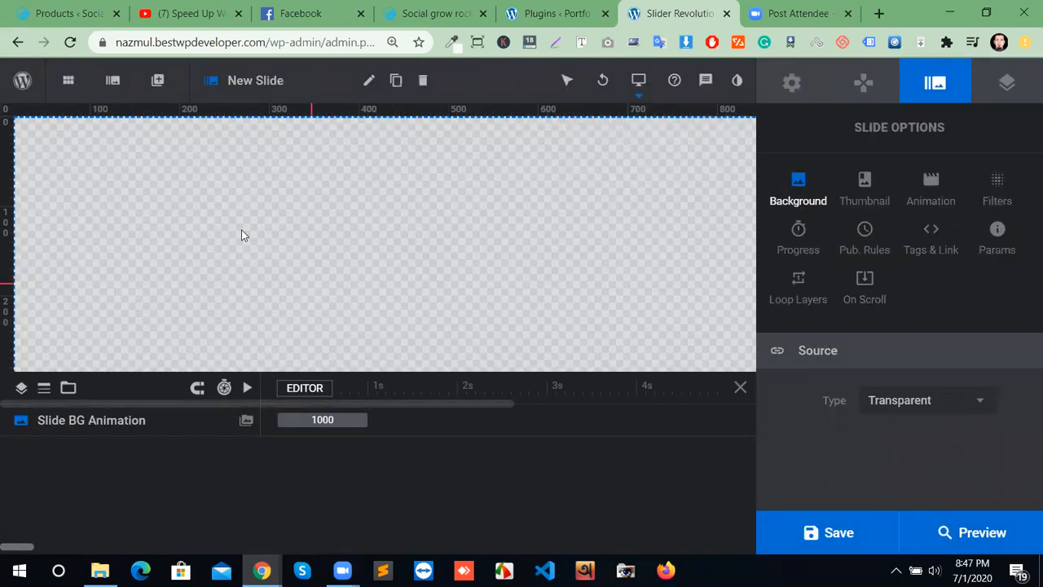
Delete the second slide from the module.
mouse_move(112, 80)
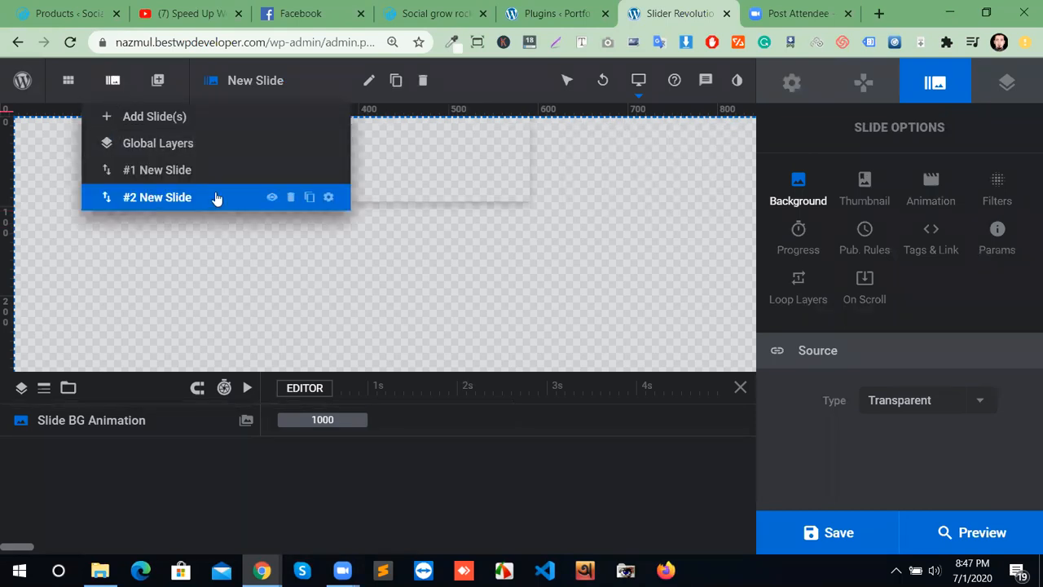
click(290, 198)
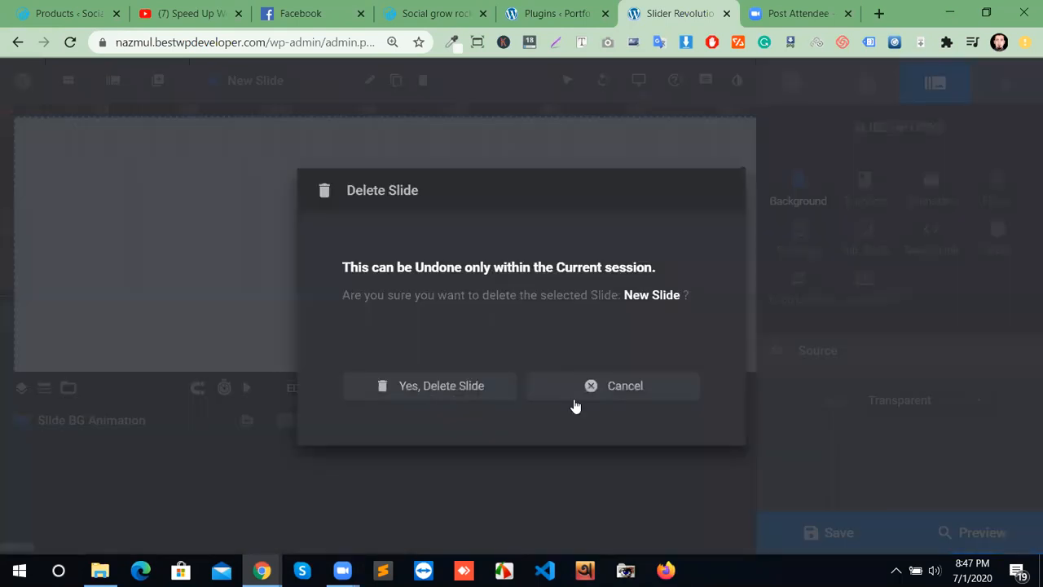
click(576, 388)
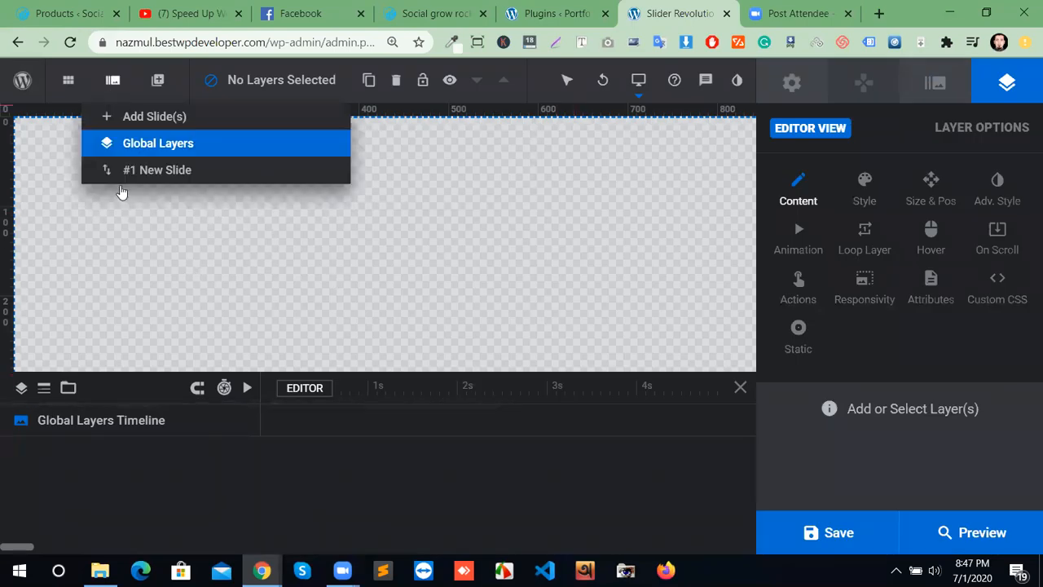
Check the slide options of the Global Layers and return to the first slide.
mouse_move(114, 88)
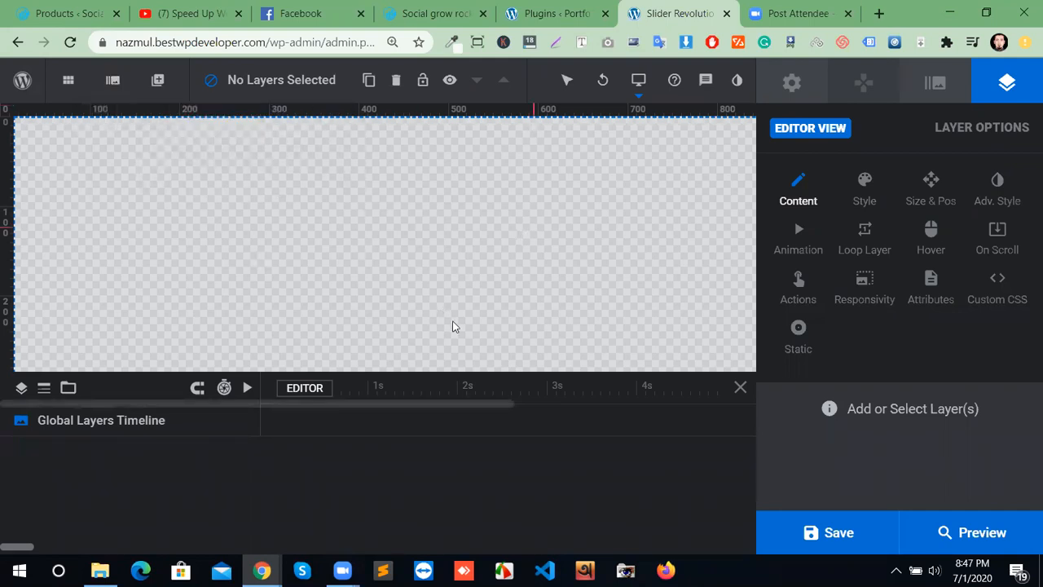
click(936, 87)
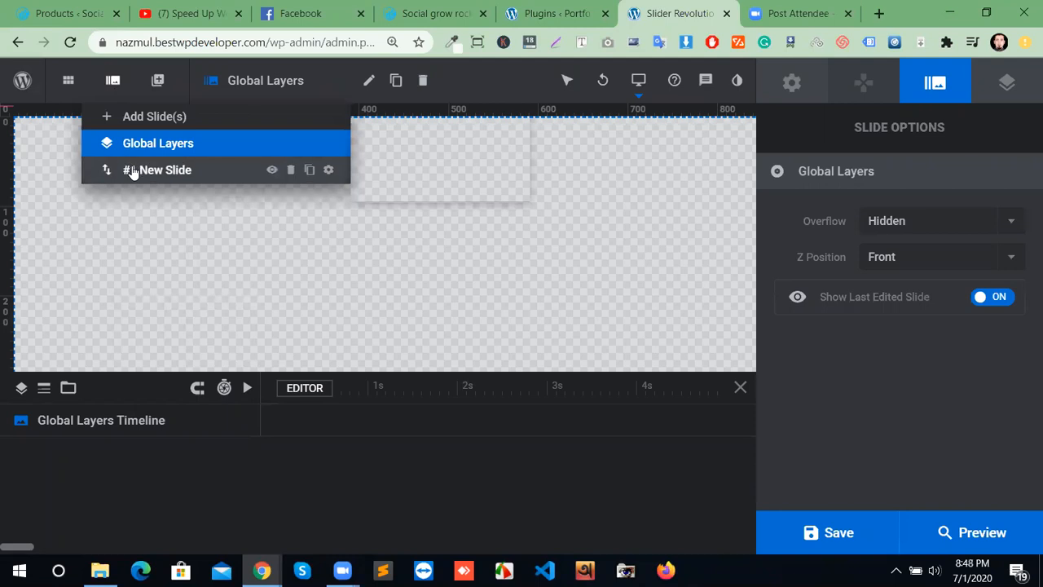
click(184, 178)
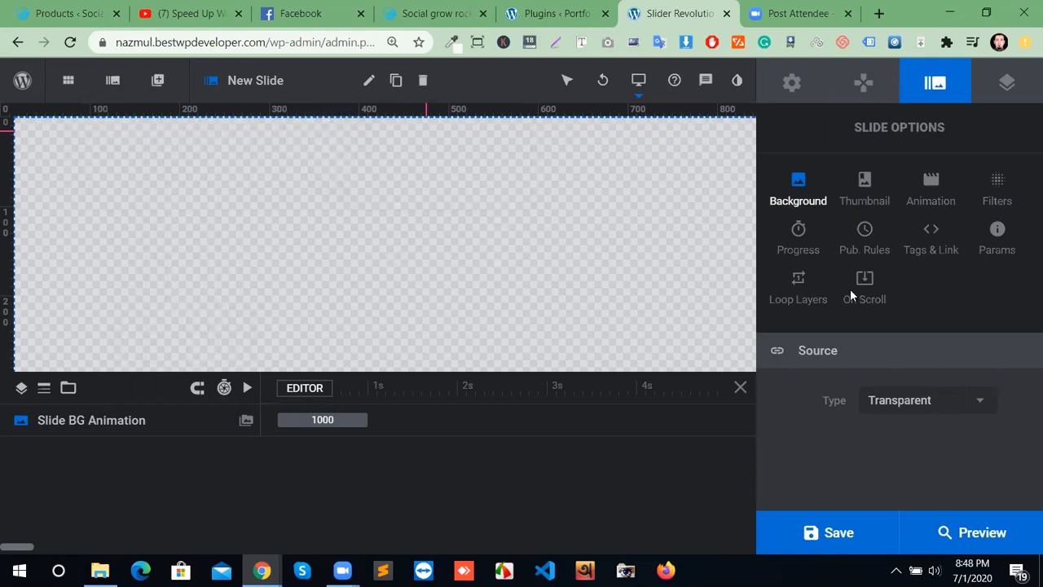
Try the Image background type on the slide, and a Colored background with the preset #ff3a2d.
click(983, 402)
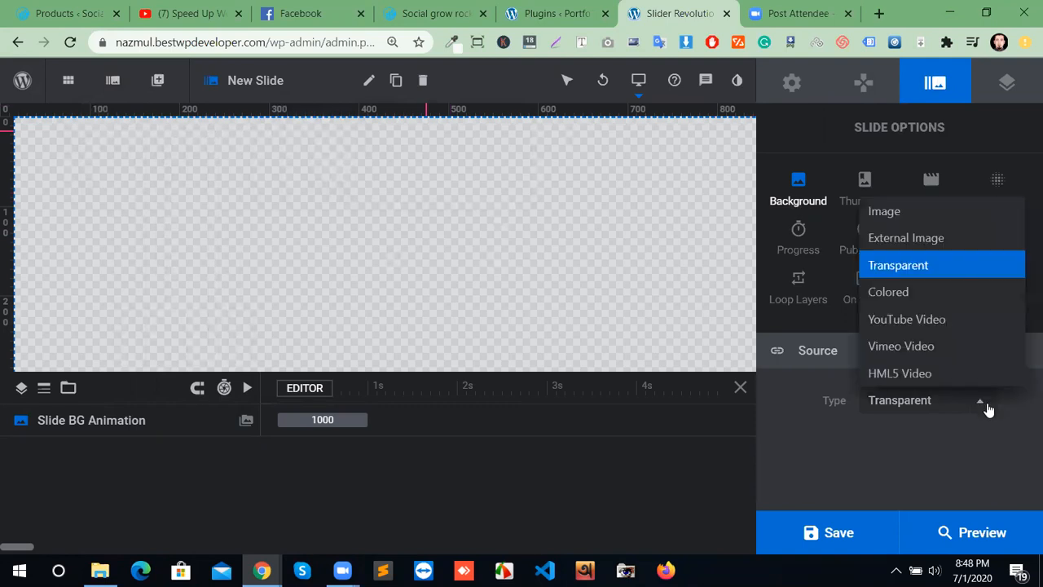
click(912, 214)
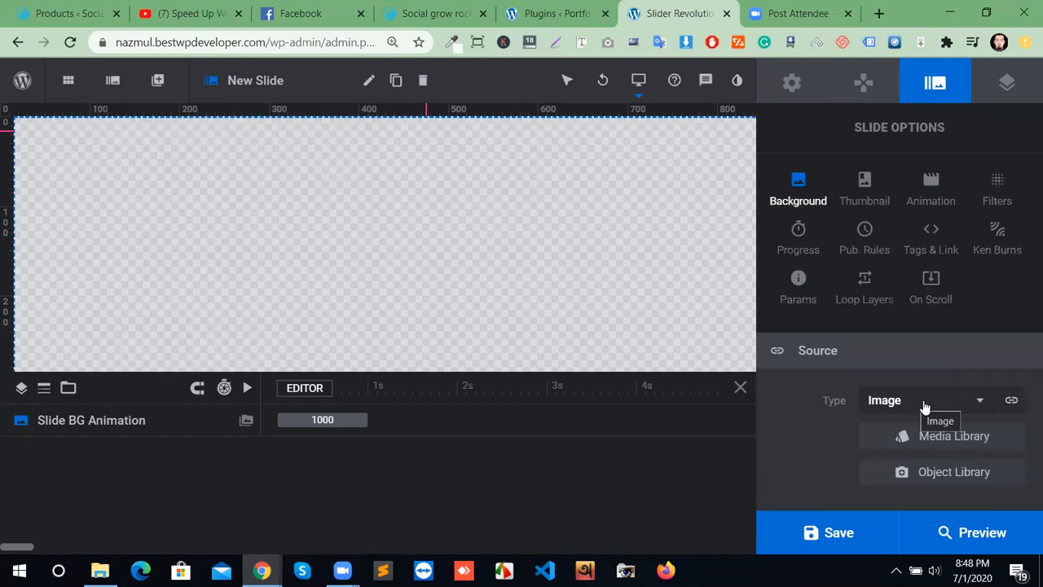
click(979, 402)
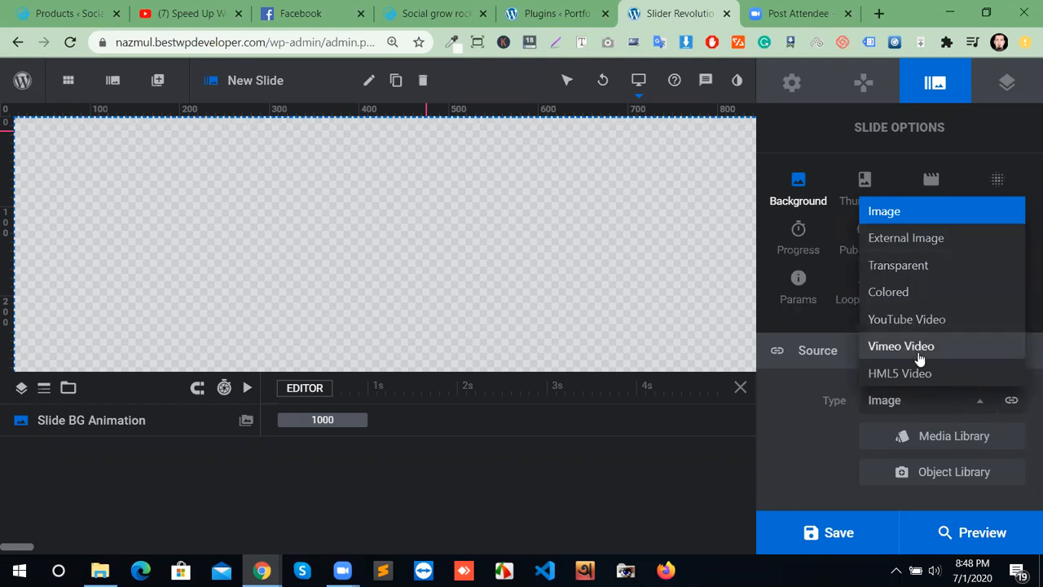
click(901, 294)
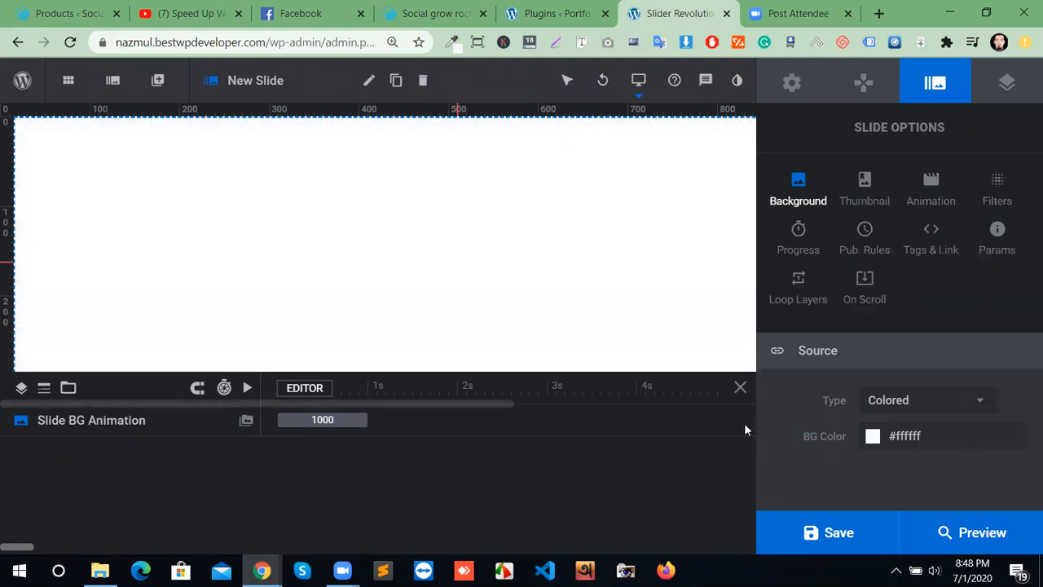
click(934, 447)
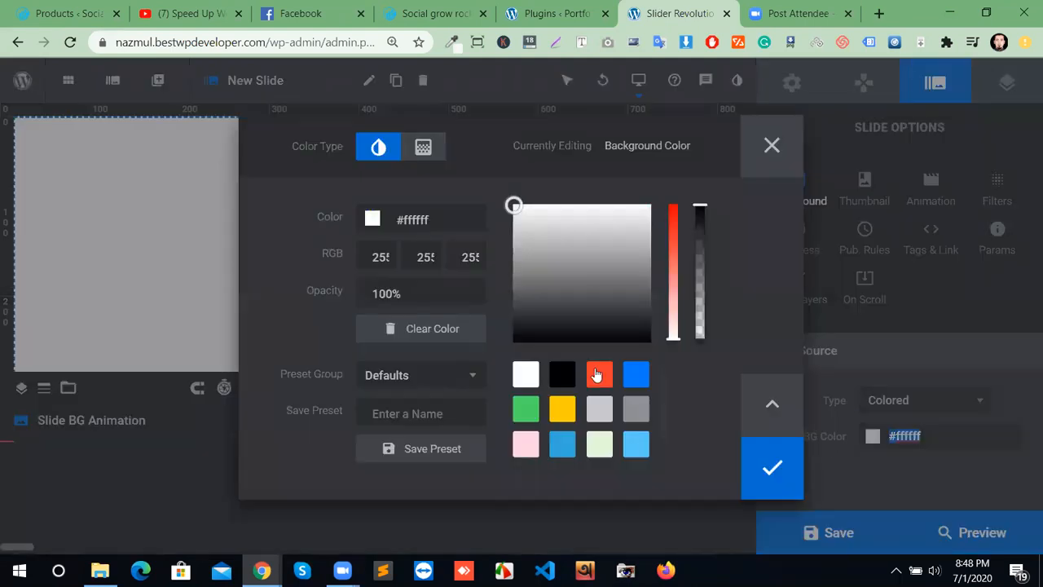
click(599, 374)
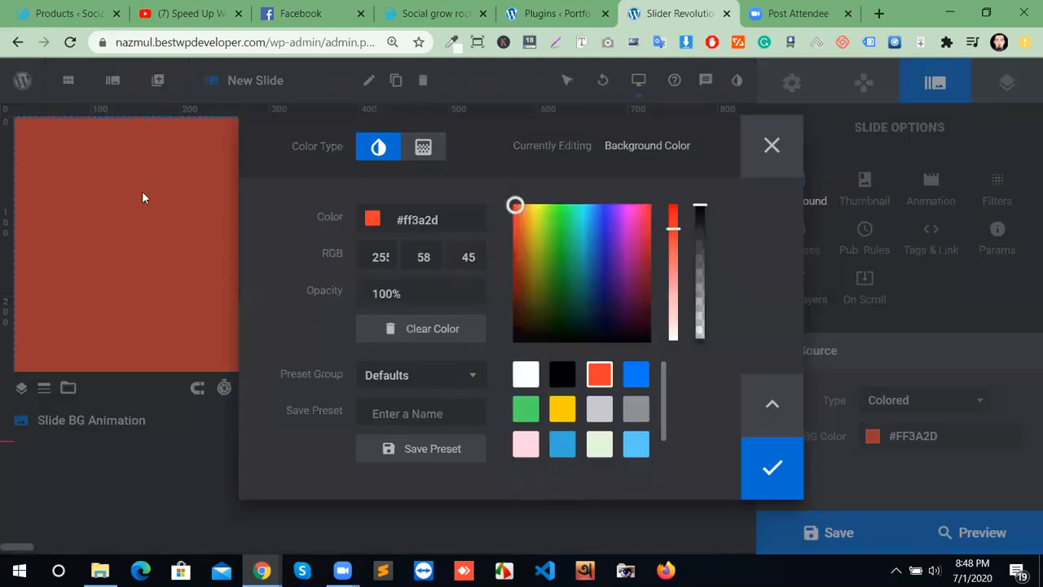
click(738, 468)
Set the slide's background type to Image and insert pexels-photo-792726.jpeg from the media library.
click(939, 415)
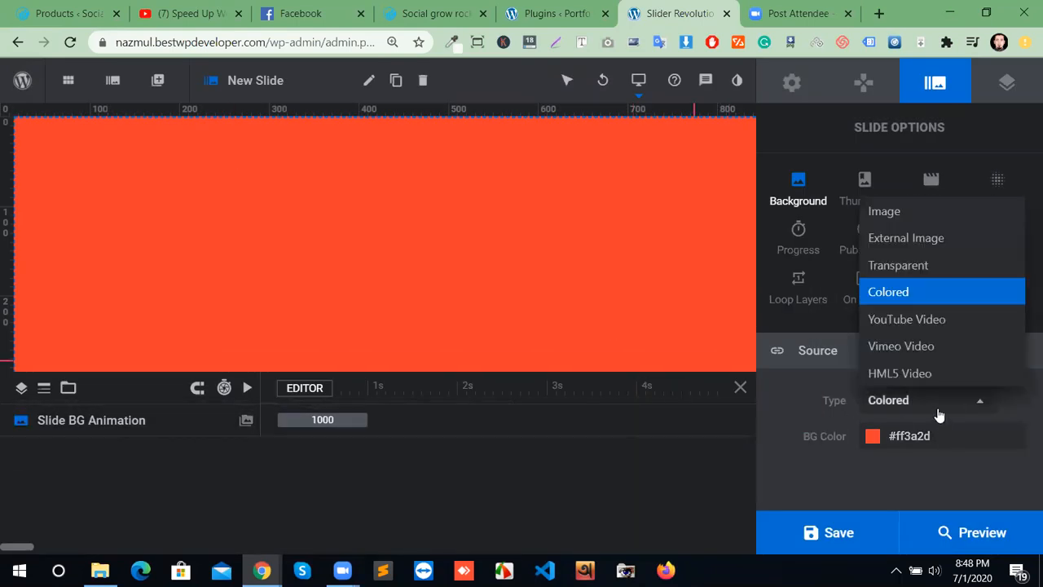
click(897, 215)
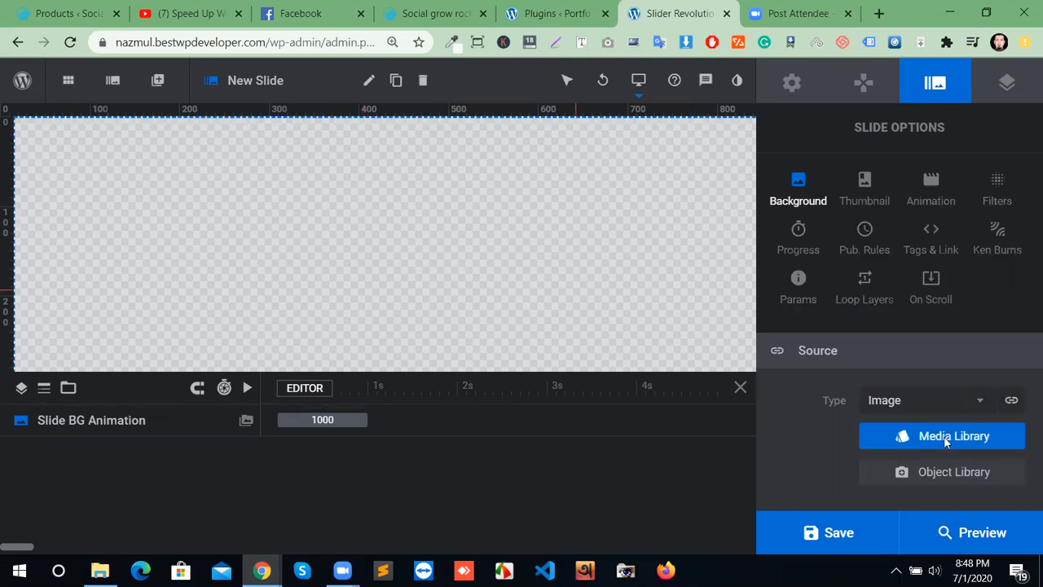
scroll(946, 440, down, 2)
click(950, 362)
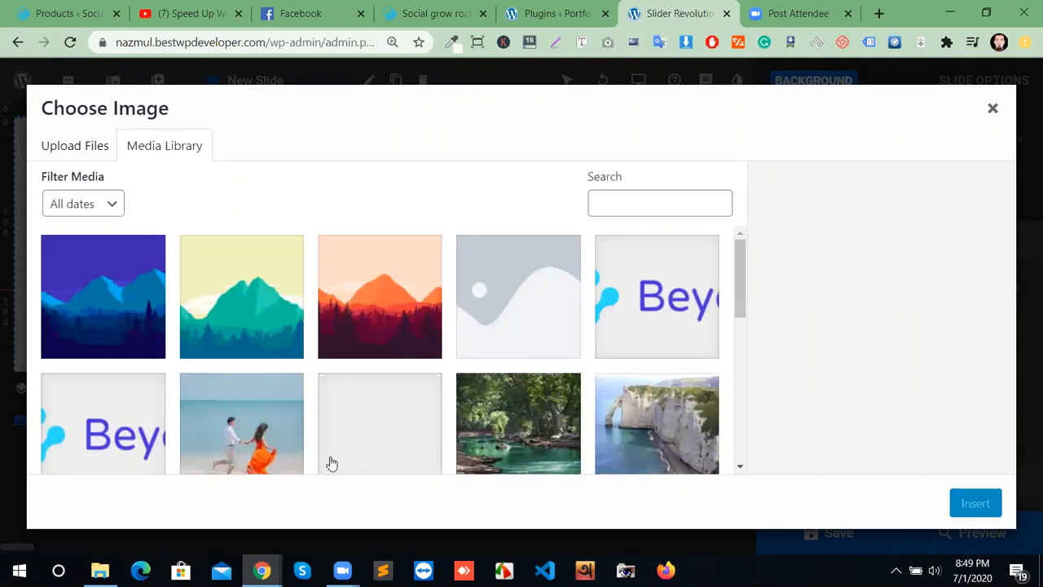
click(235, 417)
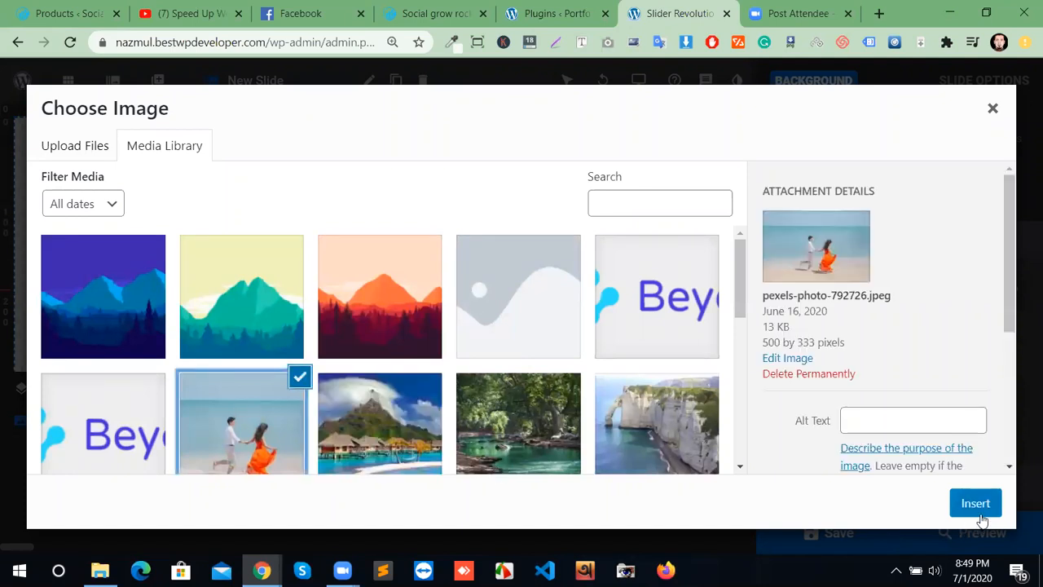
click(985, 511)
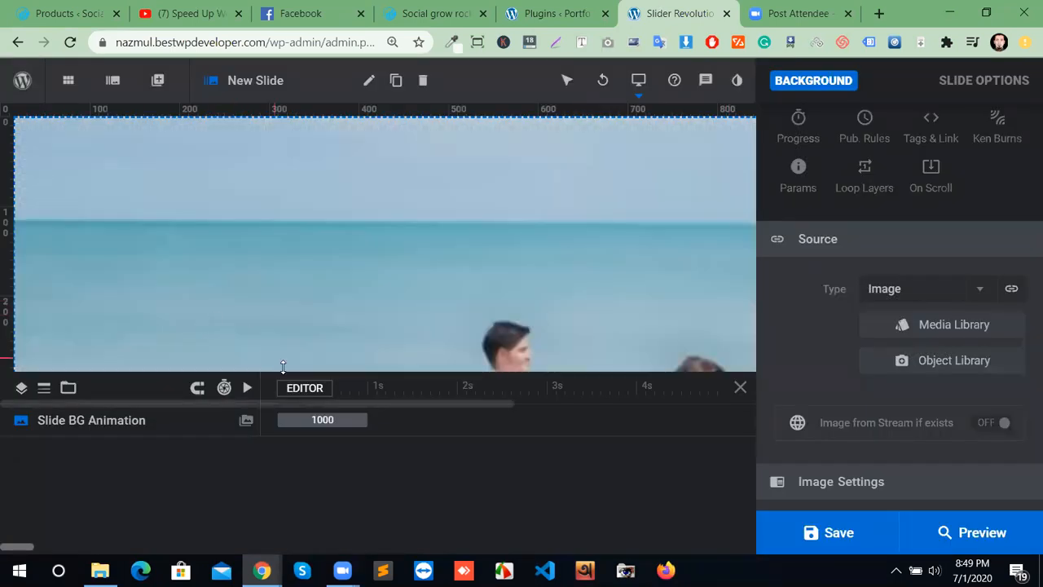
Enlarge the canvas area slightly and examine the background's Image Settings and repeat options, keeping no-repeat.
drag(326, 477, 364, 377)
scroll(881, 450, down, 1)
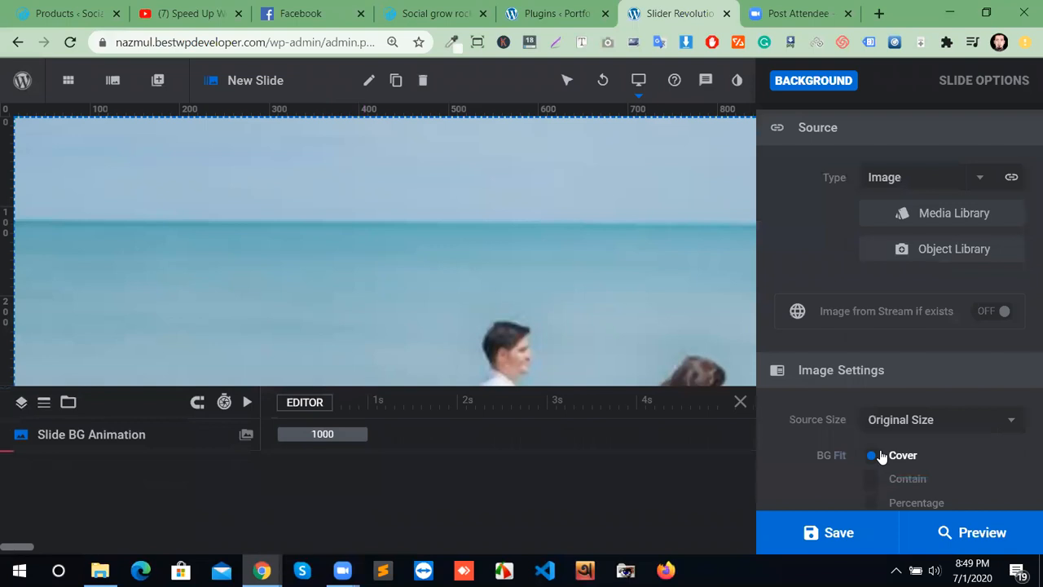
scroll(880, 457, down, 1)
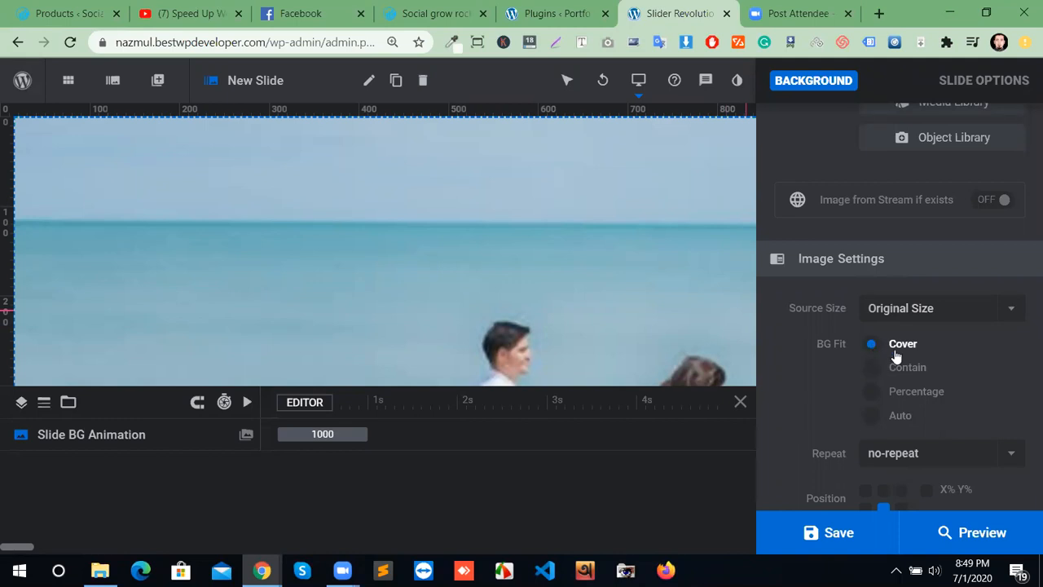
scroll(935, 387, down, 2)
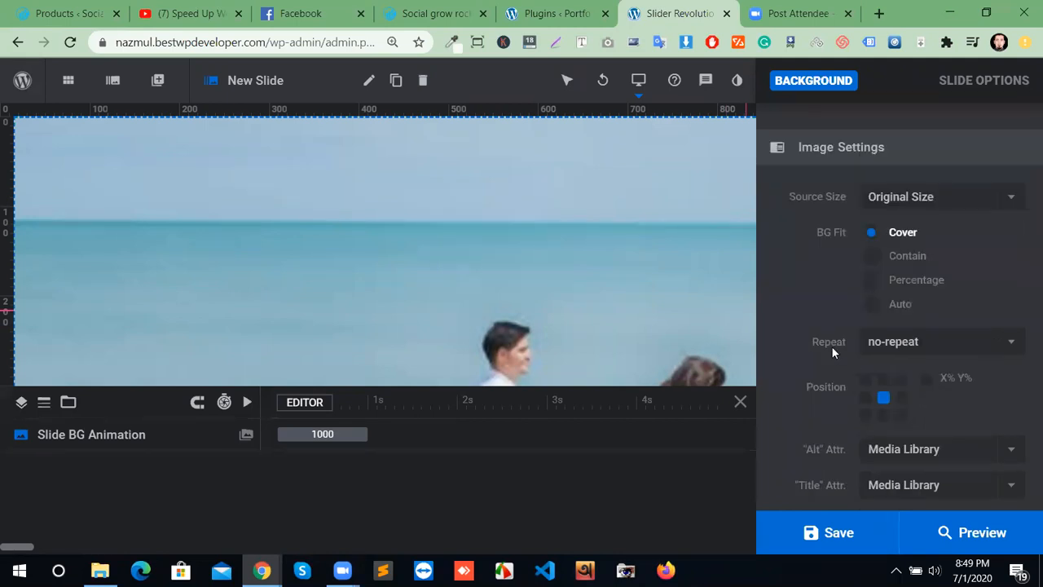
click(972, 353)
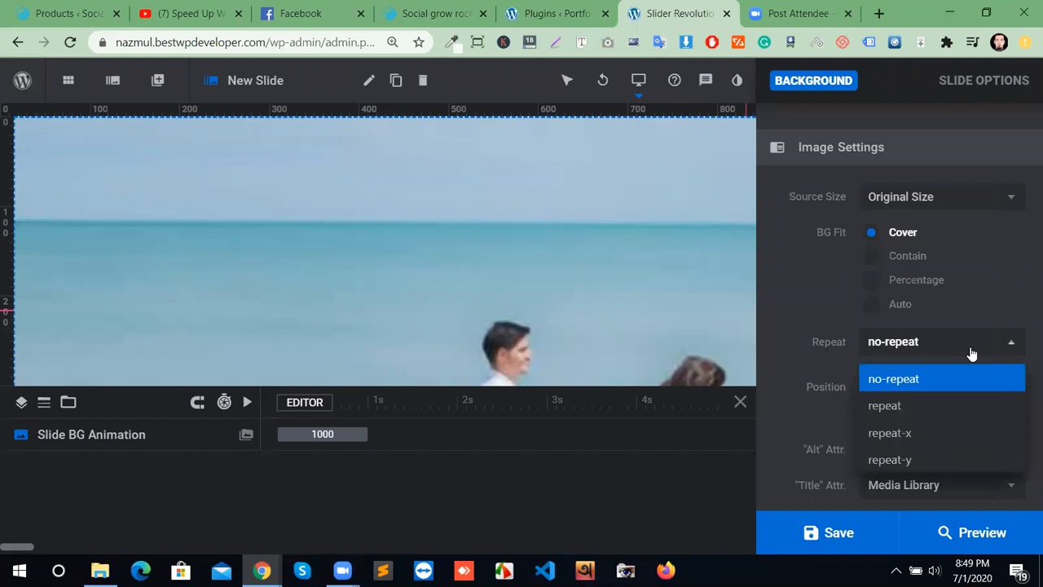
click(960, 371)
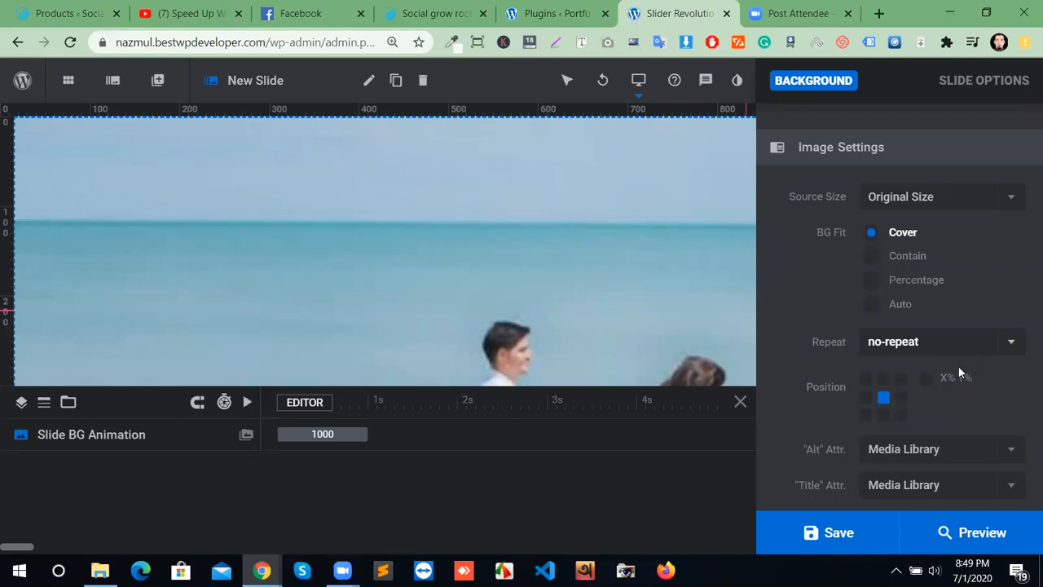
Try several positions for the background image and align it to the bottom center.
click(884, 380)
click(902, 381)
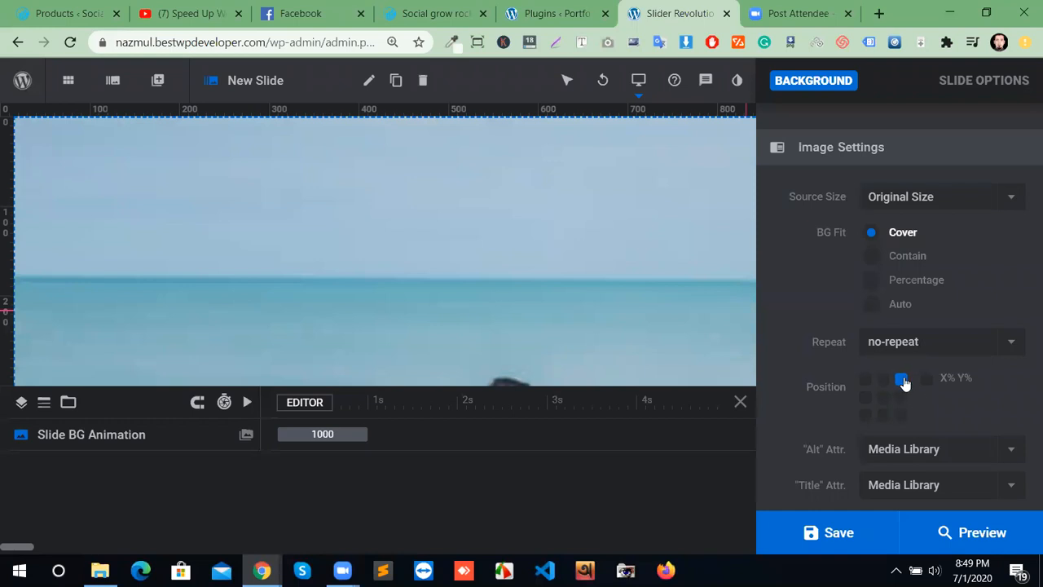
click(903, 398)
click(885, 416)
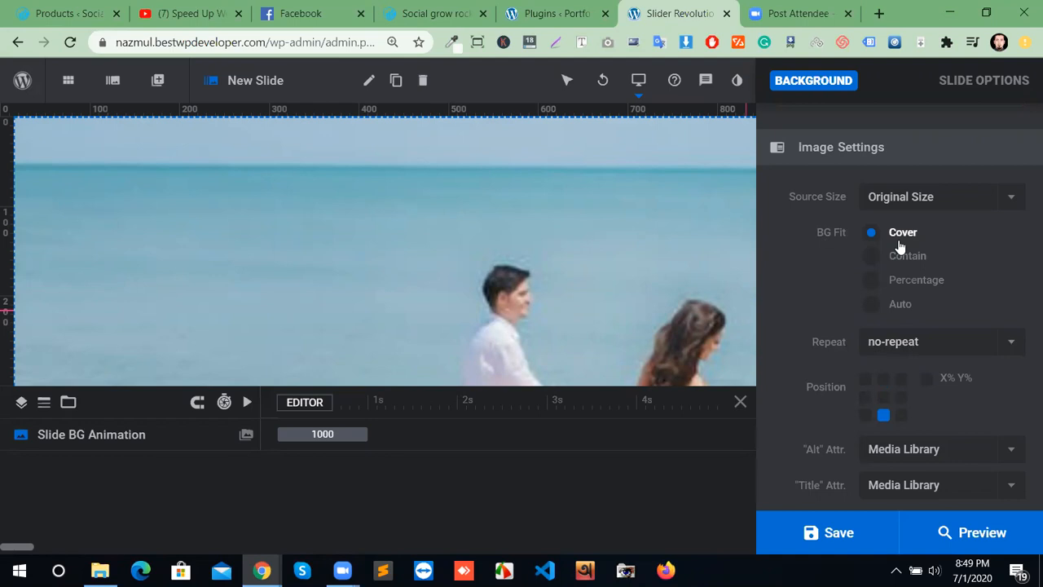
Look through the background image's source size choices, keeping Original Size, and return to the slide options overview.
click(963, 199)
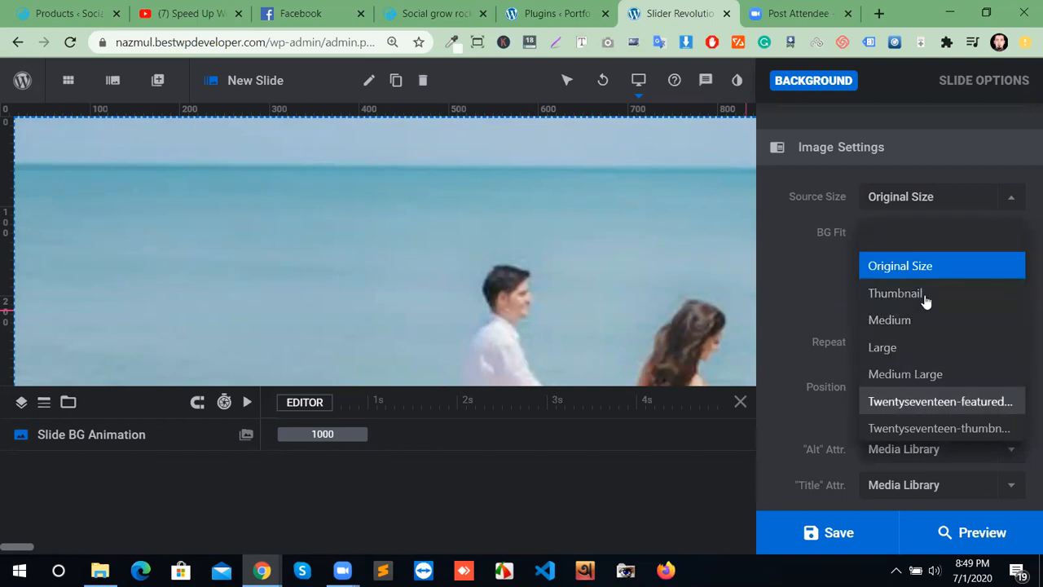
click(966, 211)
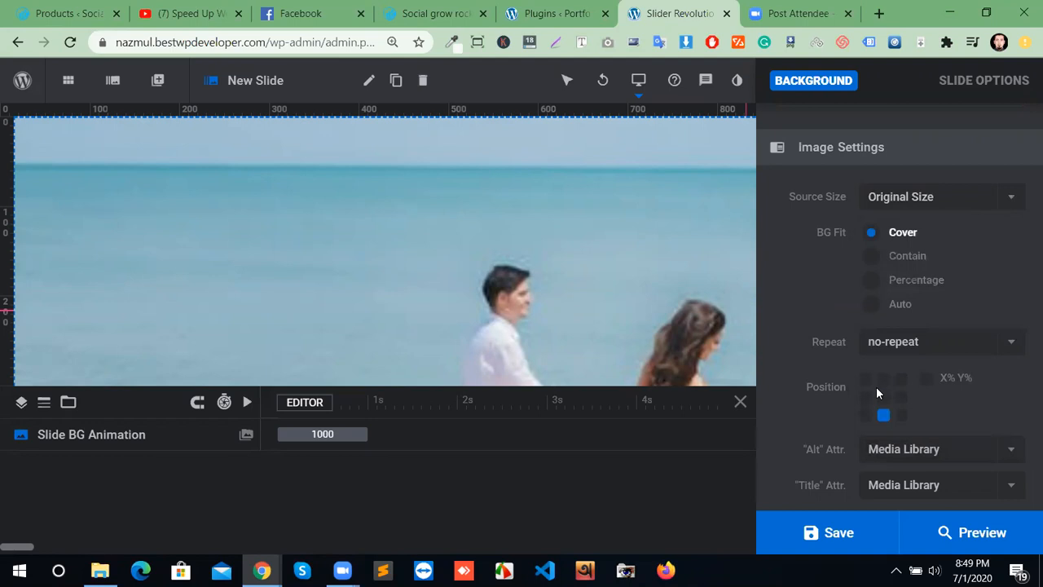
scroll(876, 387, down, 1)
scroll(892, 362, up, 5)
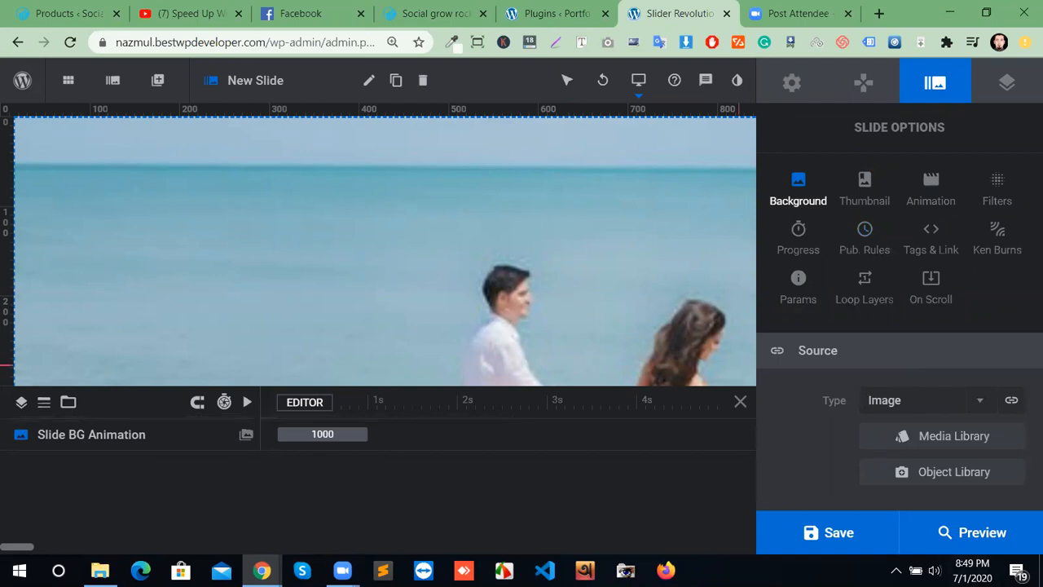
Save the module and add a second, blank slide to it.
click(857, 542)
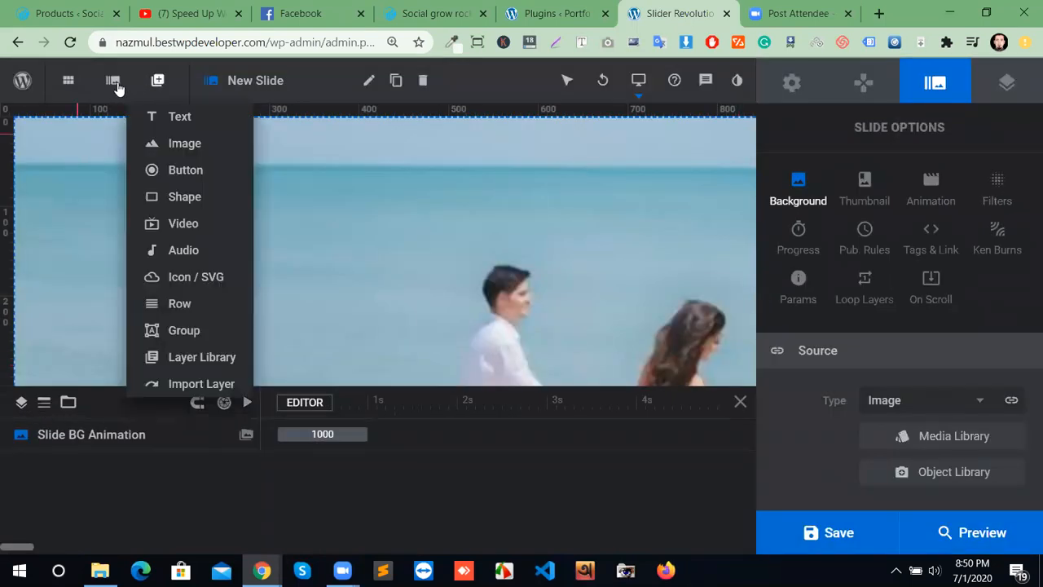
mouse_move(116, 87)
mouse_move(136, 118)
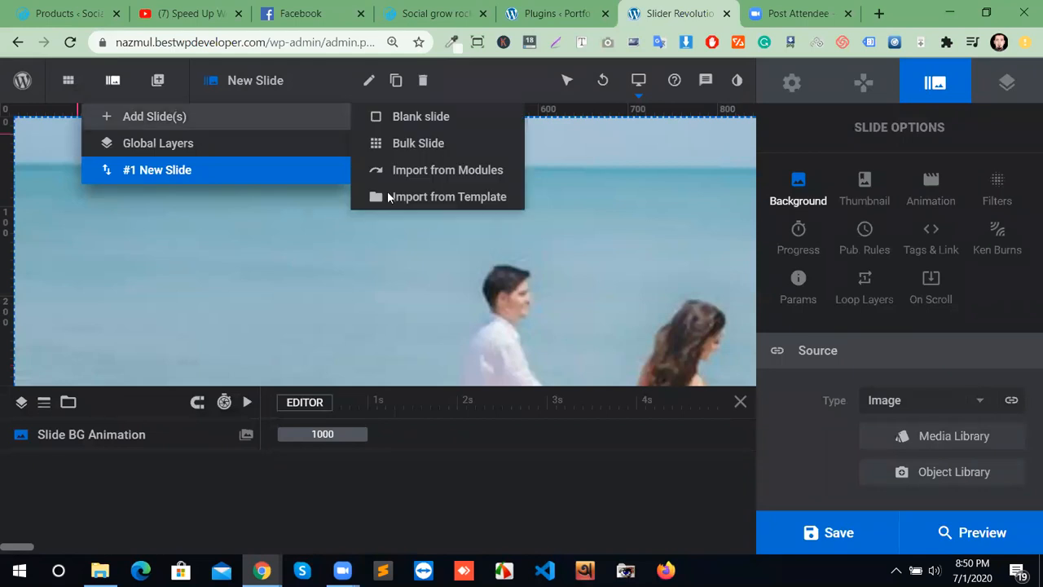
click(411, 117)
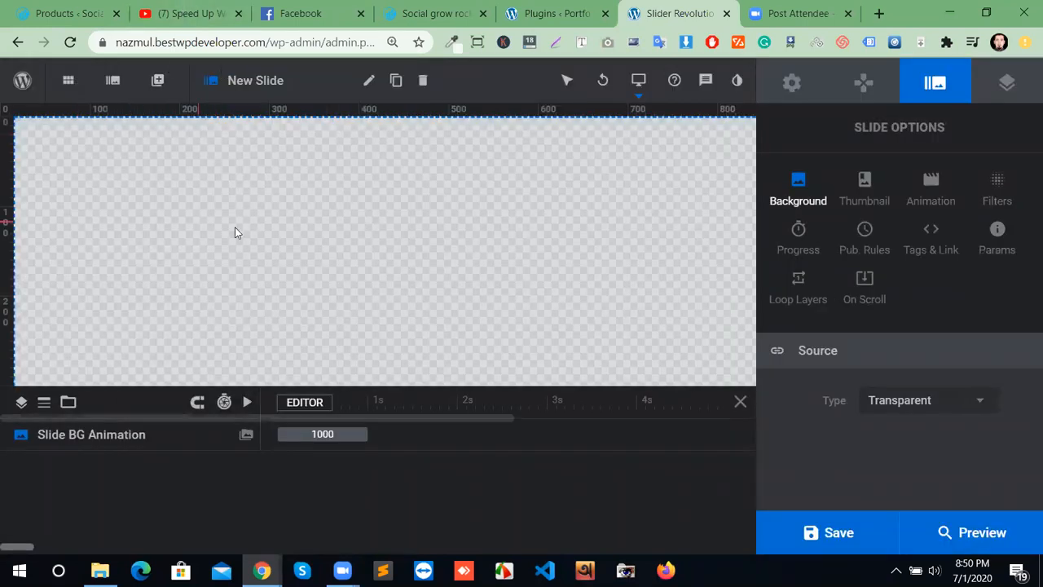
mouse_move(113, 91)
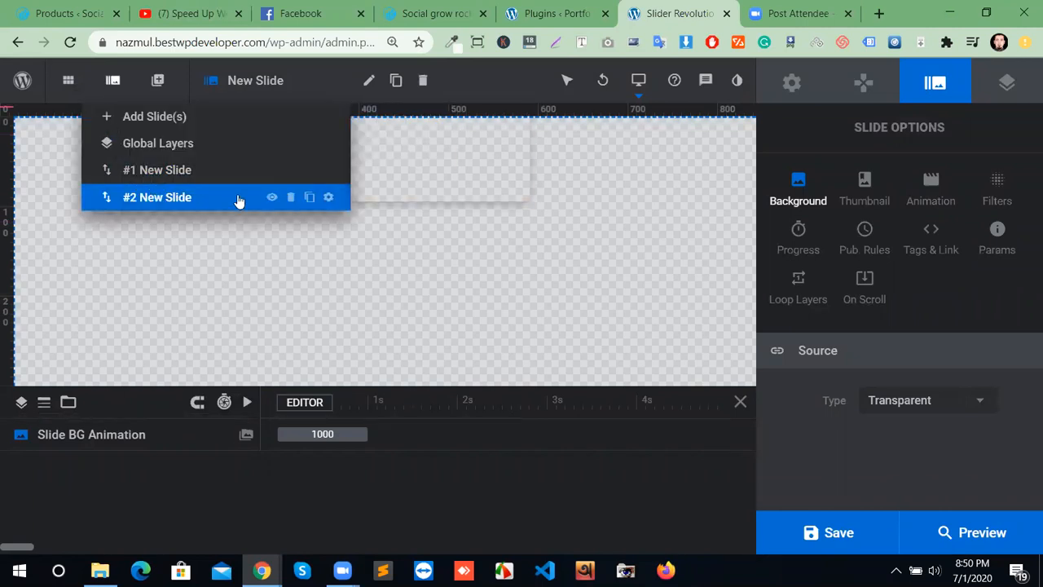
Set the second slide's background type to Image and insert pexels-photo-709552-1.jpeg from the media library.
click(928, 400)
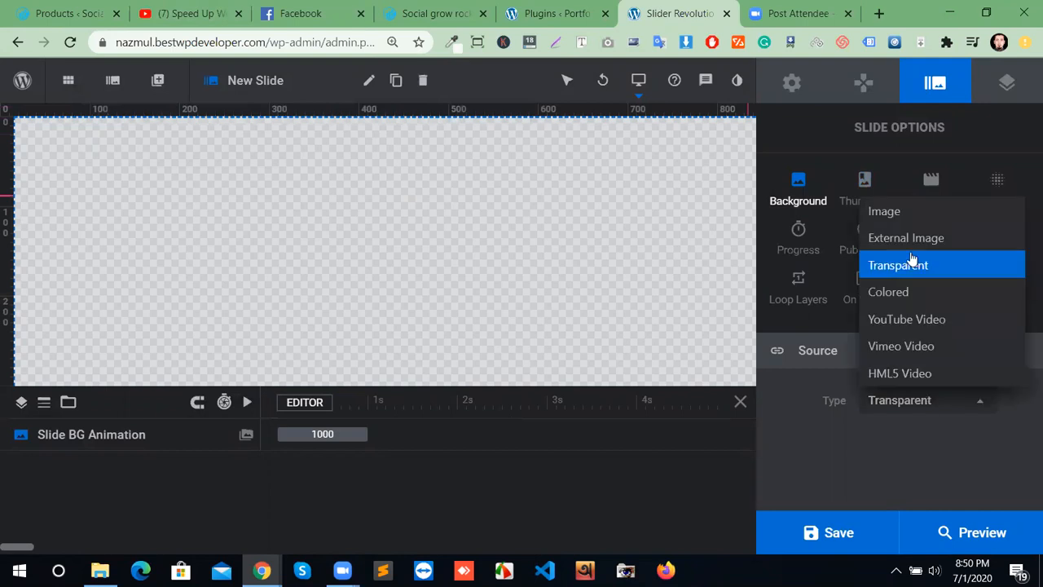
click(884, 211)
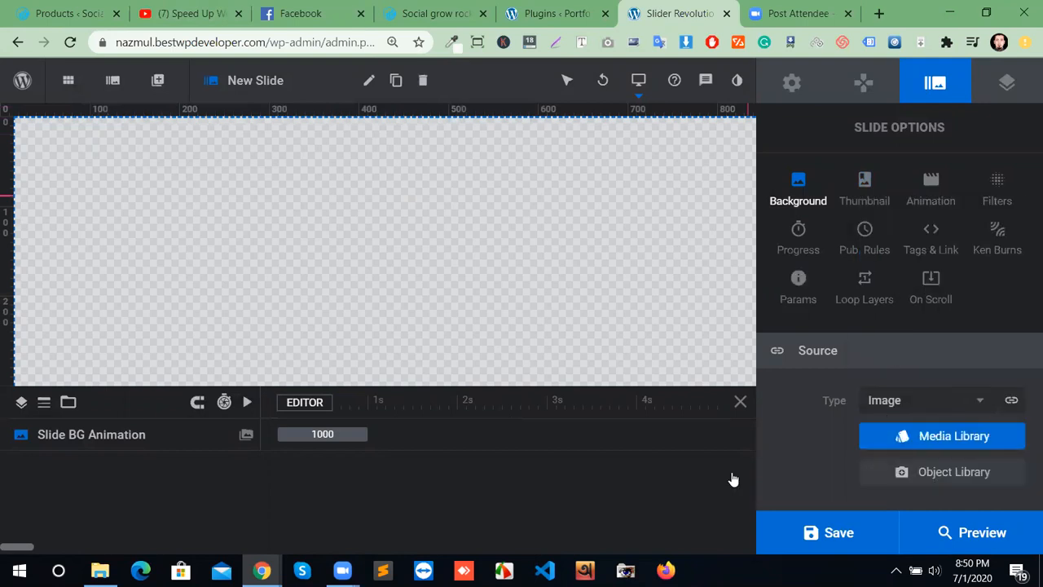
click(943, 436)
click(519, 417)
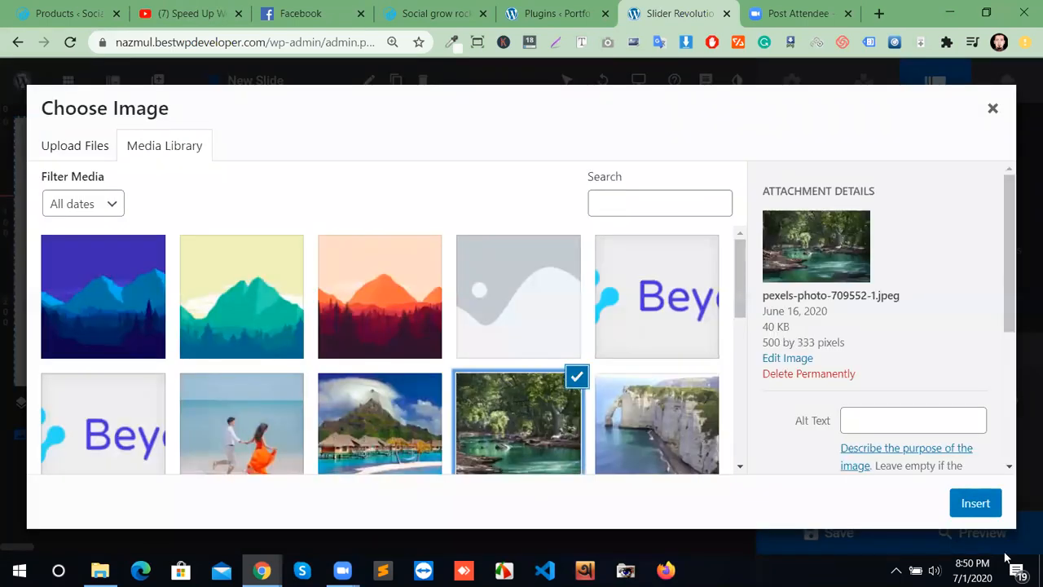
click(979, 502)
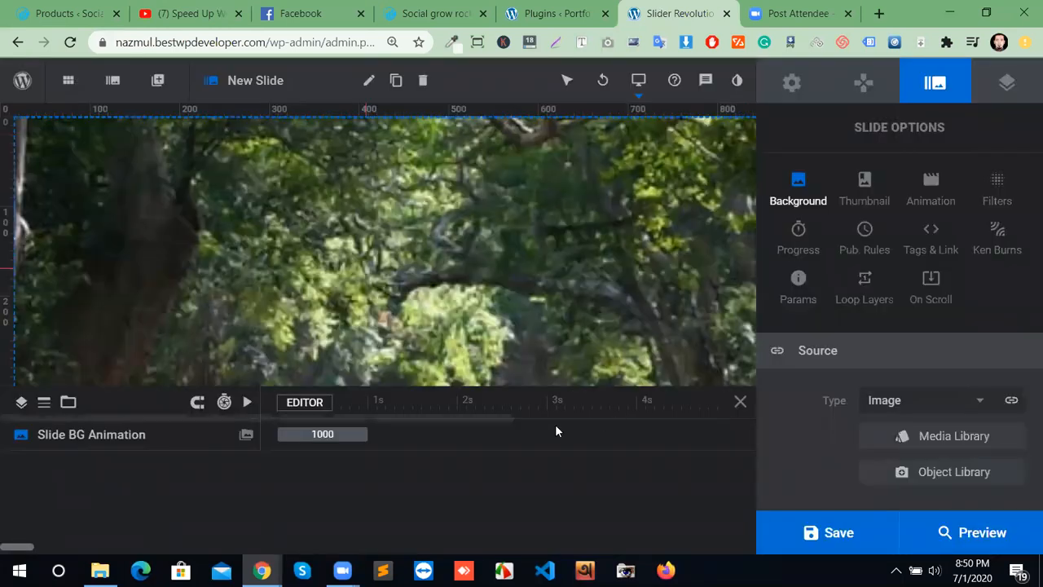
Add a third, blank slide to the module.
scroll(922, 424, down, 5)
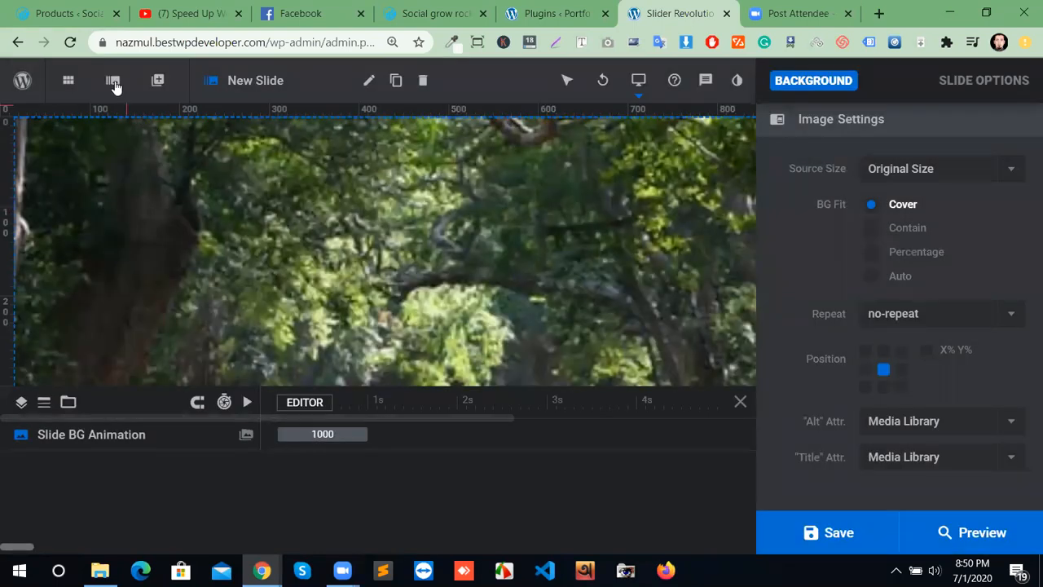
mouse_move(114, 85)
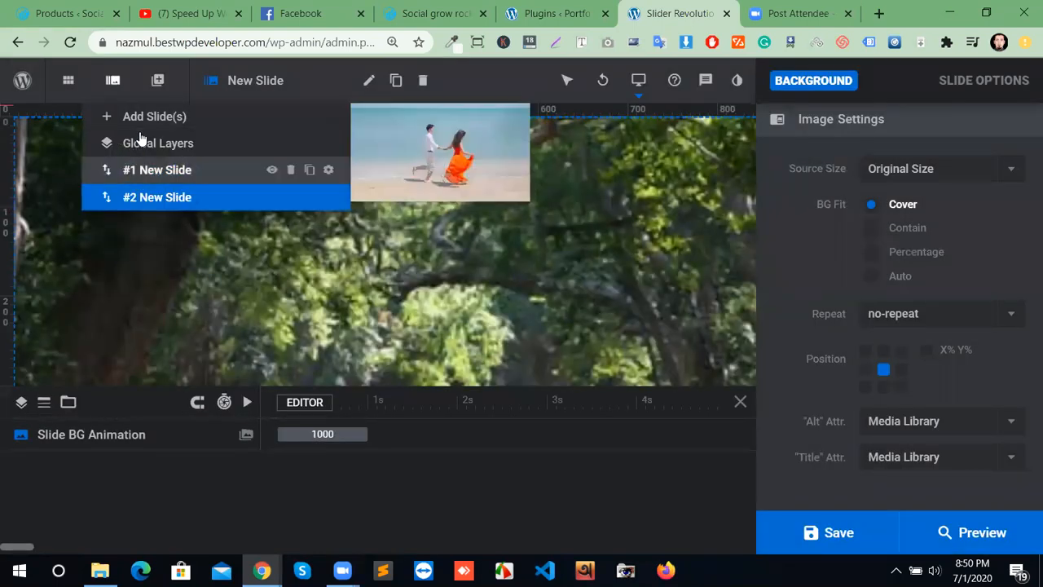
mouse_move(142, 127)
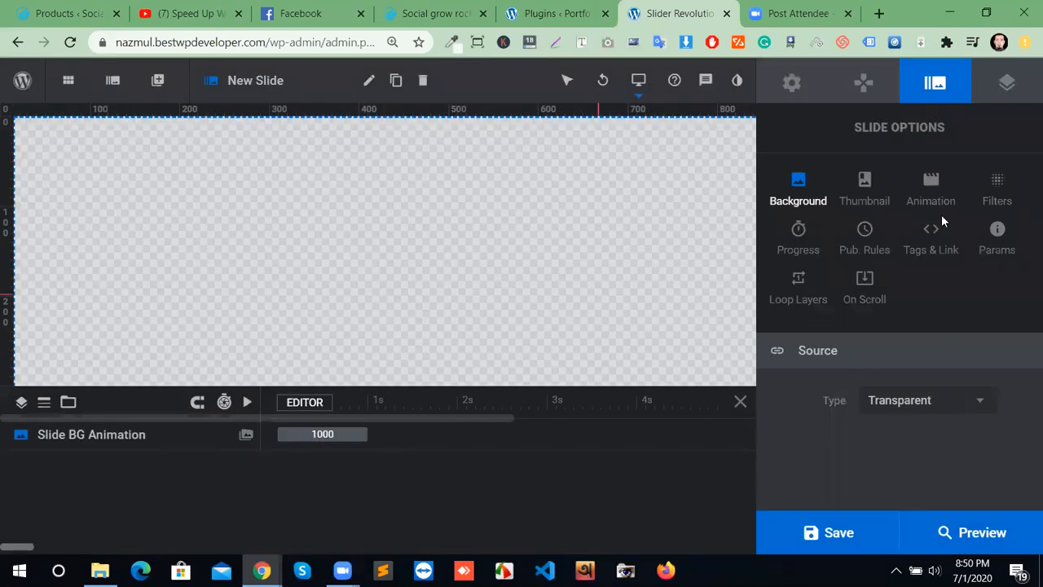
Give the third slide an Image background using pexels-photo-753626.jpeg from the media library.
click(929, 401)
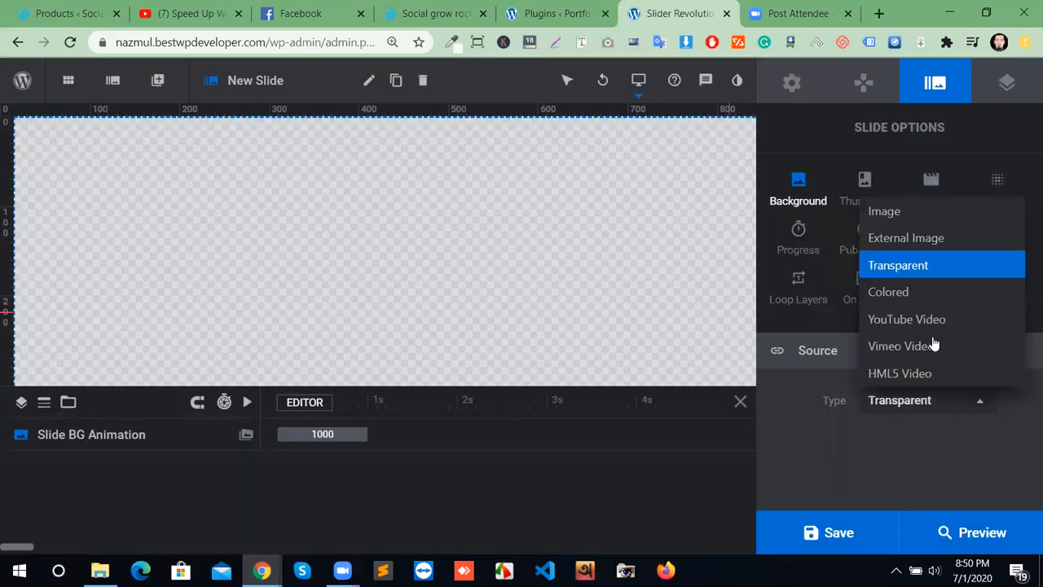
click(897, 212)
click(940, 448)
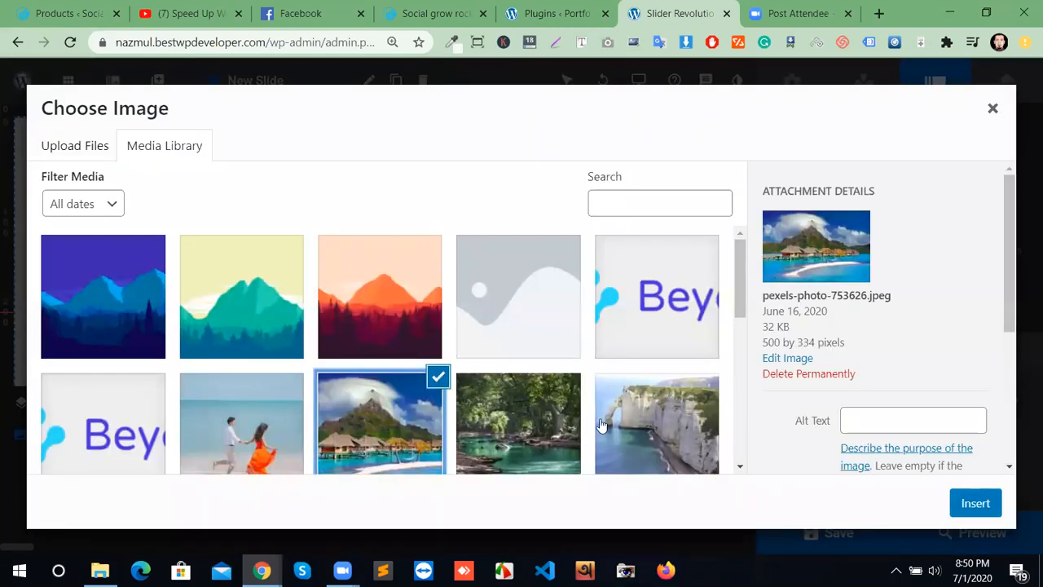
click(999, 510)
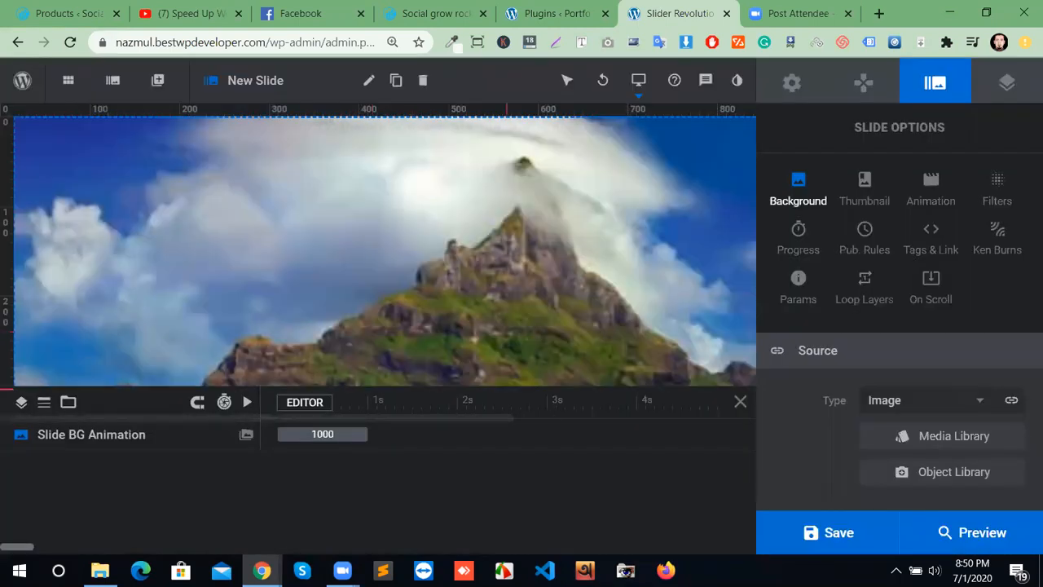
Save the module, preview the running slider, and return to the editor.
click(842, 532)
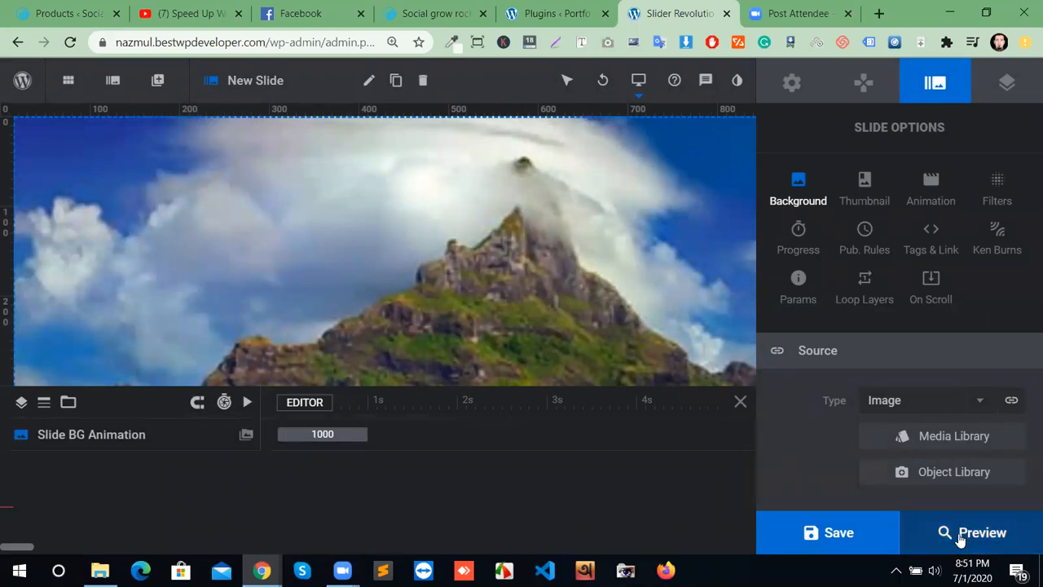
click(962, 538)
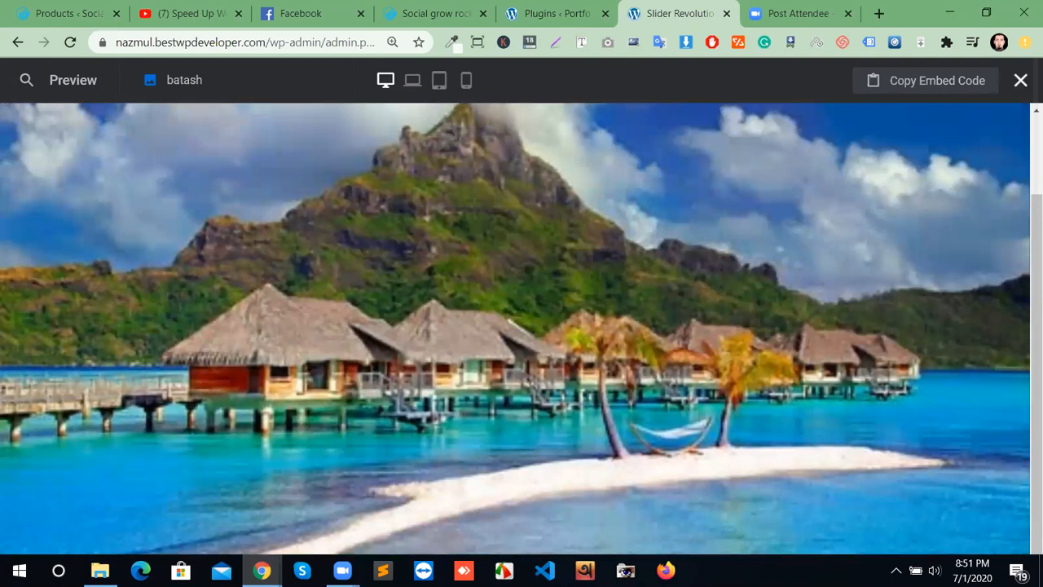
click(1021, 80)
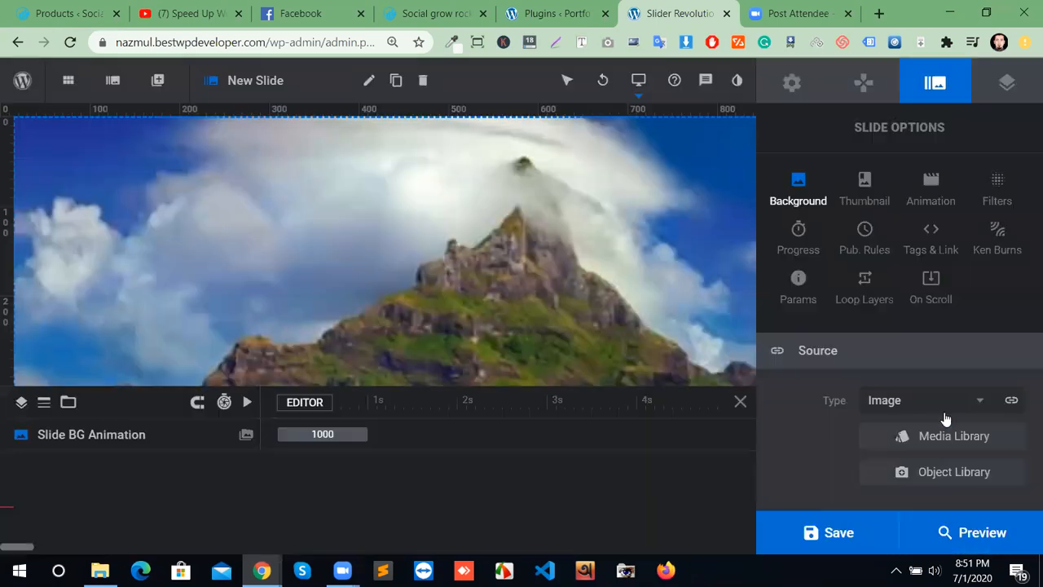
Examine the Slideshow settings in the module's General options.
click(790, 85)
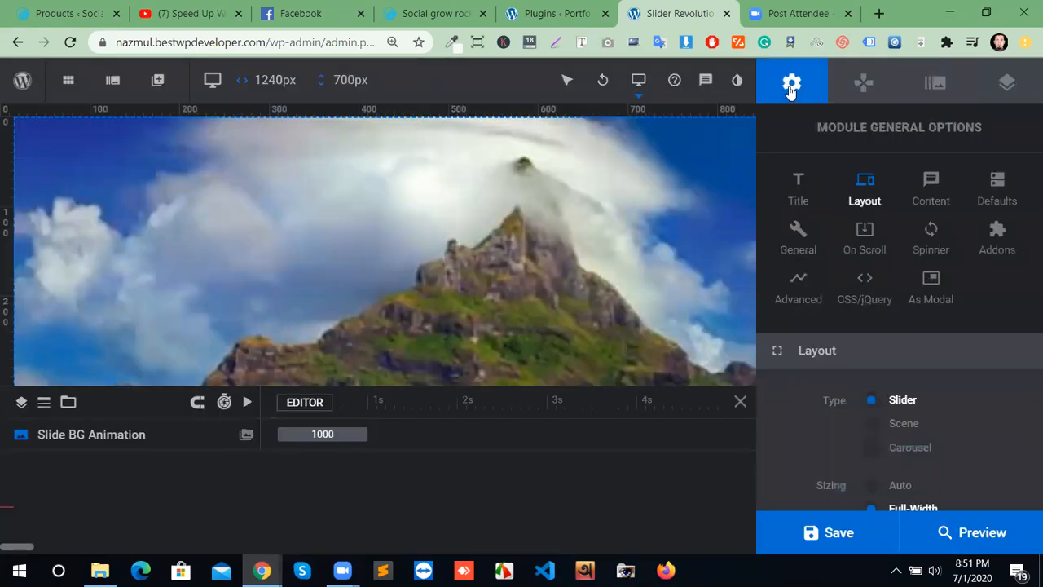
click(799, 236)
scroll(886, 365, down, 3)
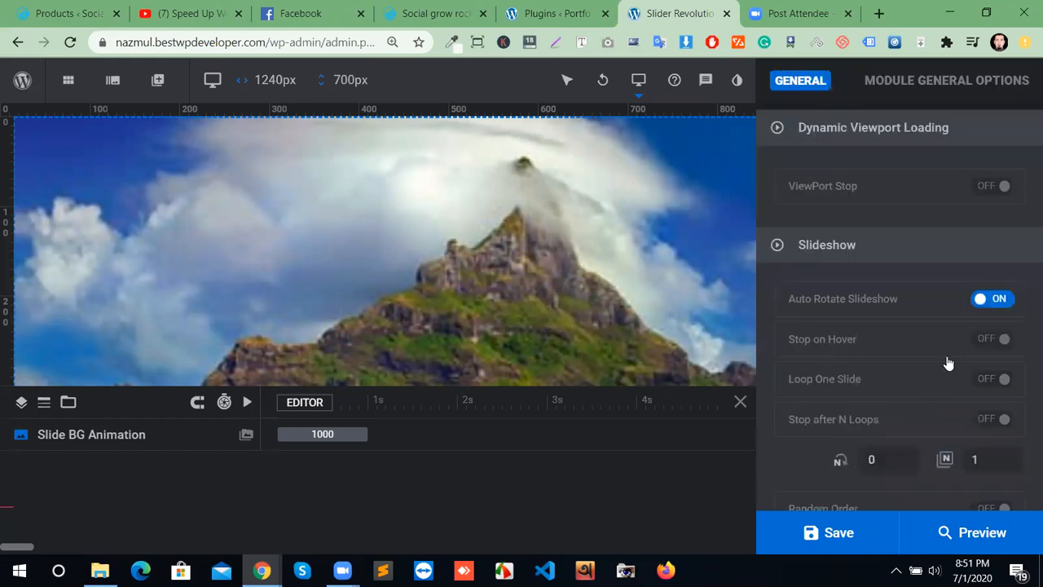
scroll(968, 356, up, 3)
Set the module's default Slide Duration to 3000 ms.
click(999, 192)
scroll(964, 370, down, 3)
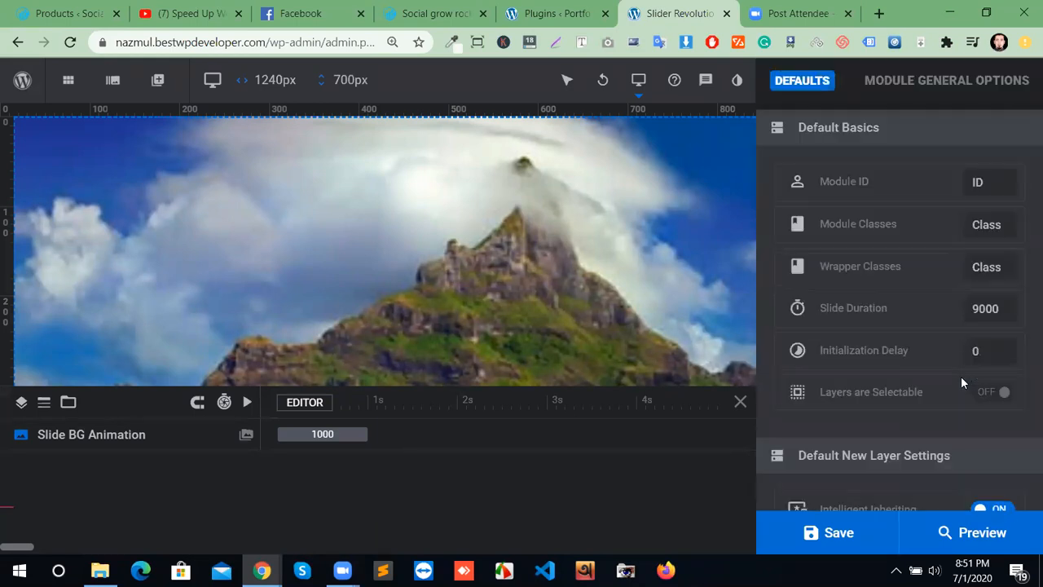
scroll(896, 310, up, 3)
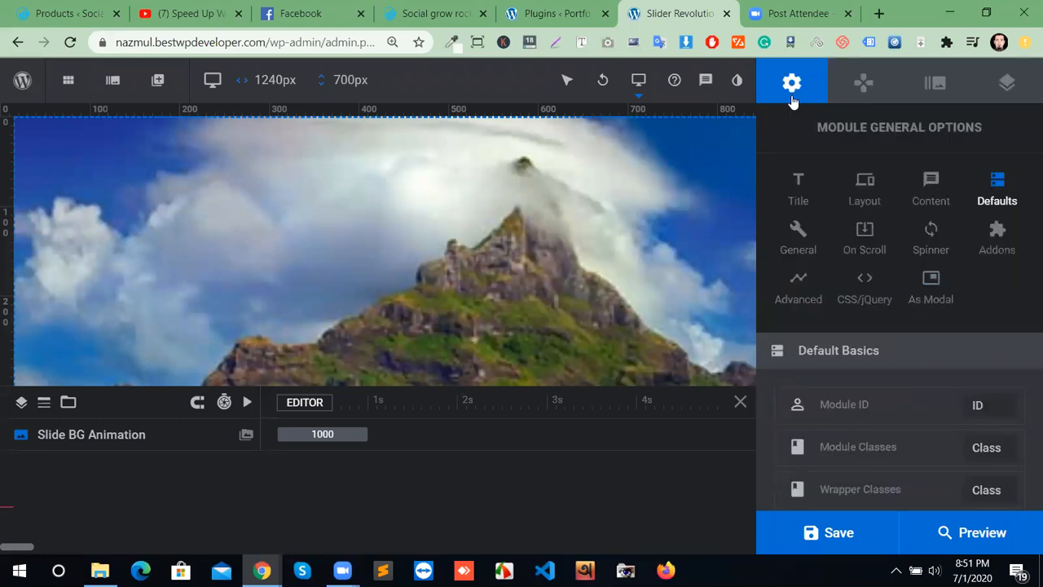
scroll(985, 261, down, 2)
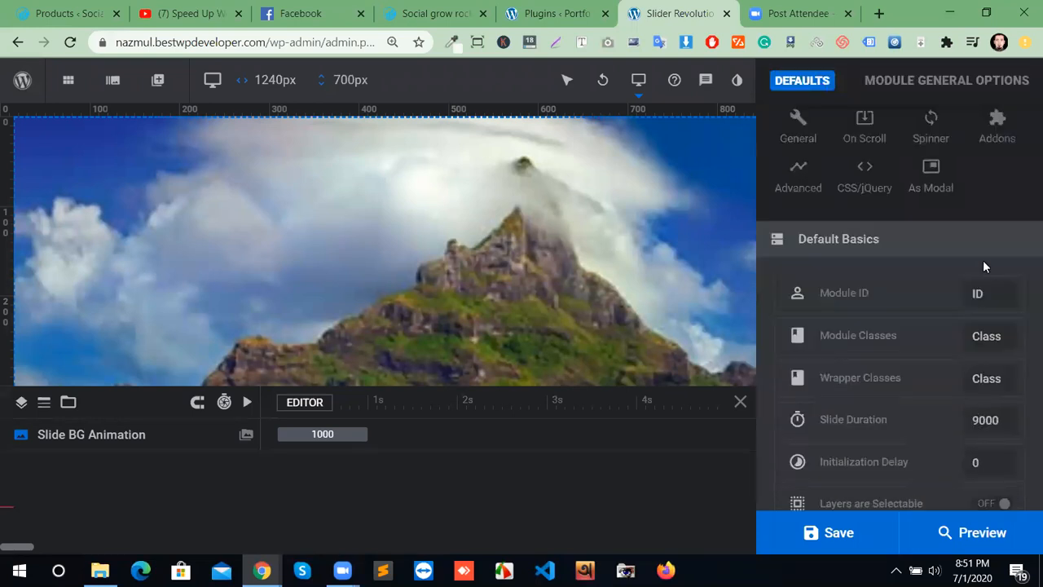
click(988, 419)
text(500)
key(BackSpace)
key(BackSpace)
key(BackSpace)
text(3000)
key(Return)
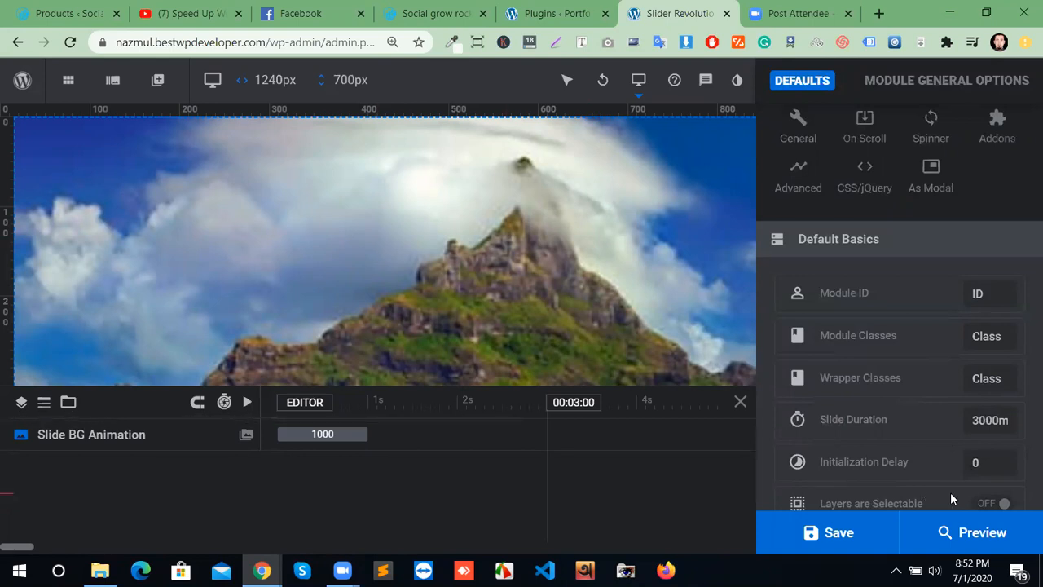
Look over the Default New Layer Settings and save the module.
scroll(950, 492, down, 3)
scroll(944, 463, down, 1)
click(850, 551)
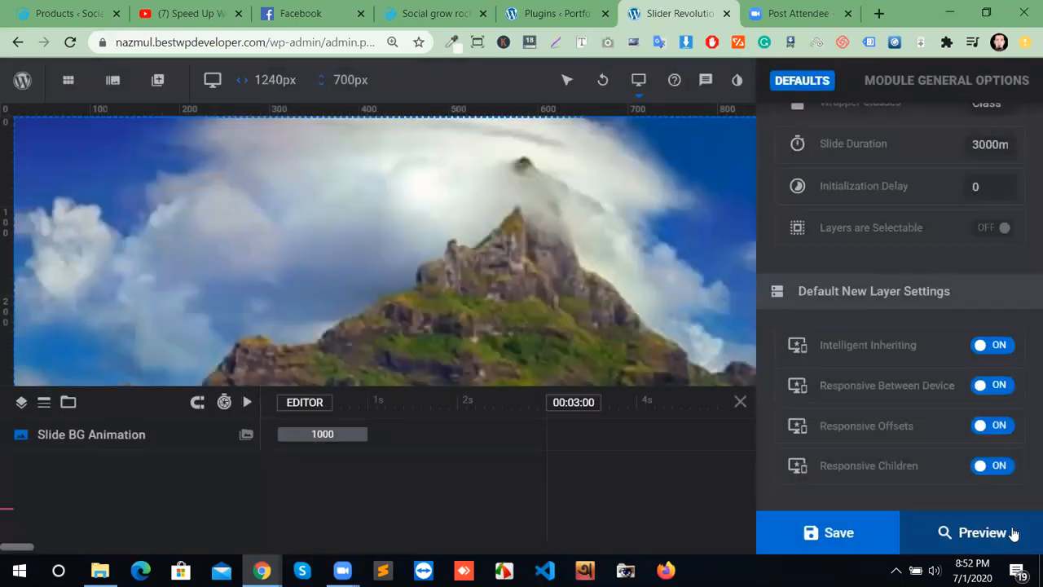
Preview the slider in the desktop, laptop, tablet and phone views, and close the preview.
click(1013, 534)
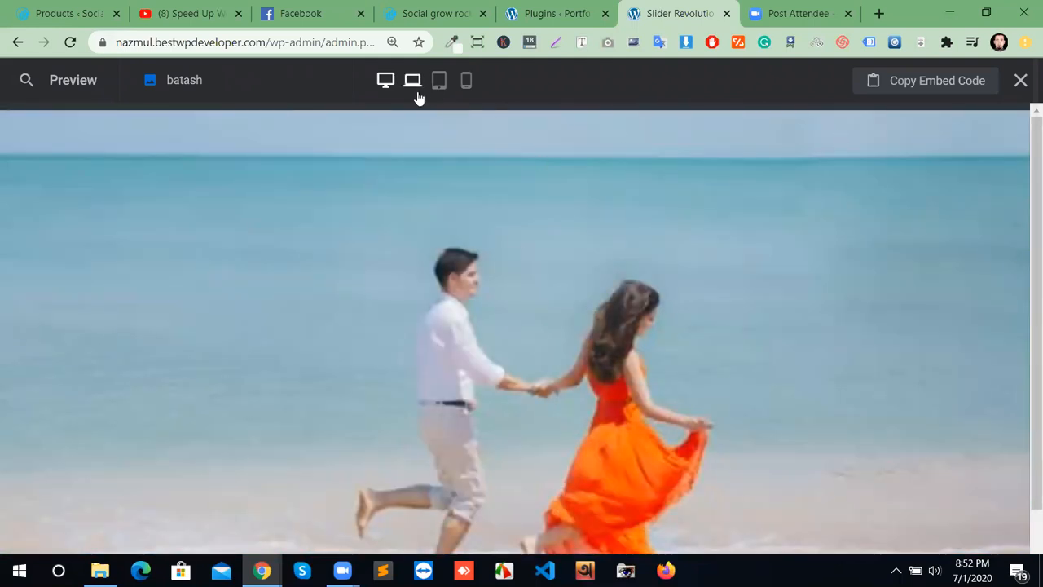
click(413, 85)
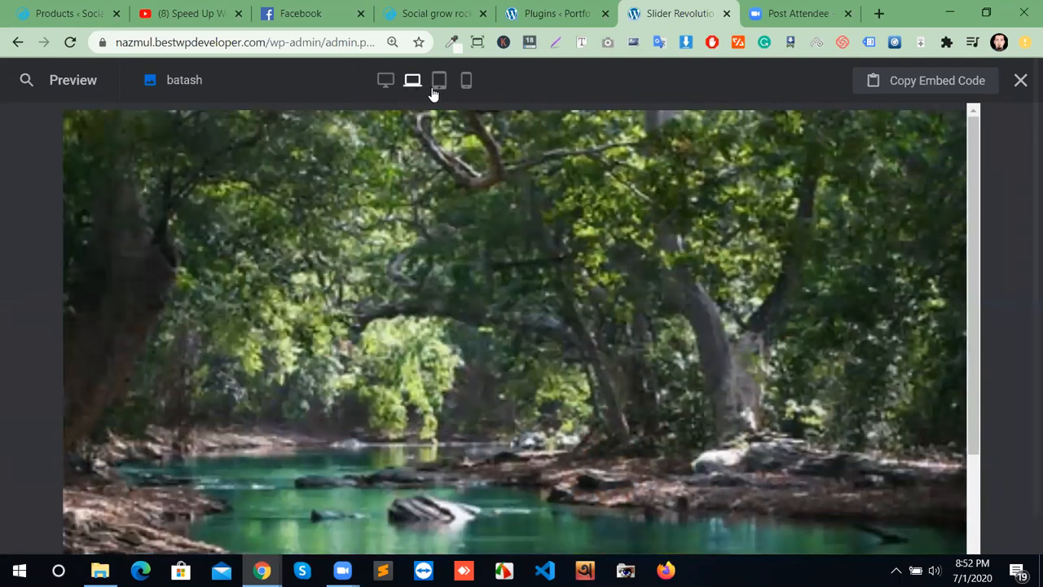
click(440, 84)
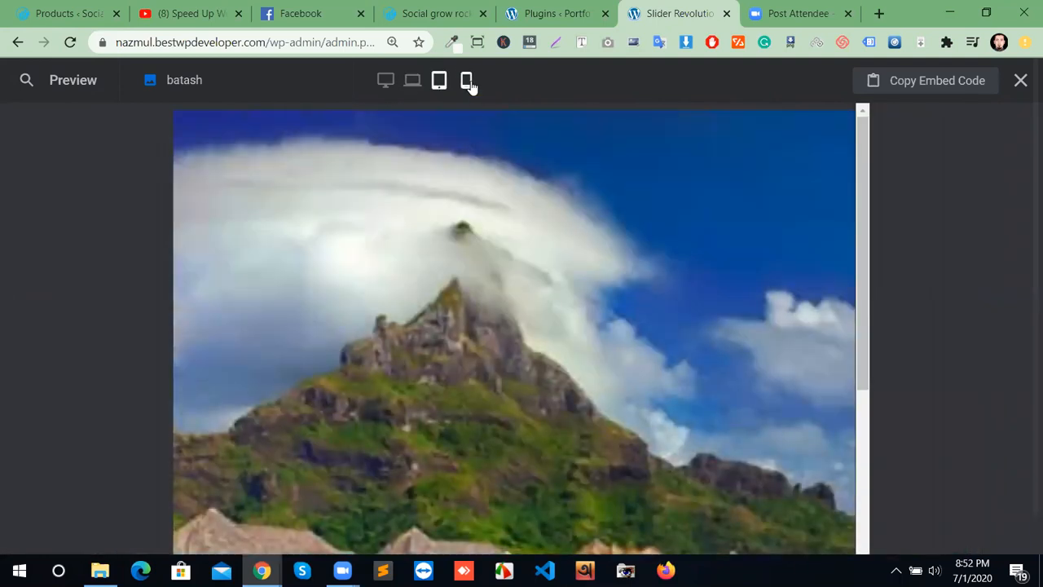
click(467, 82)
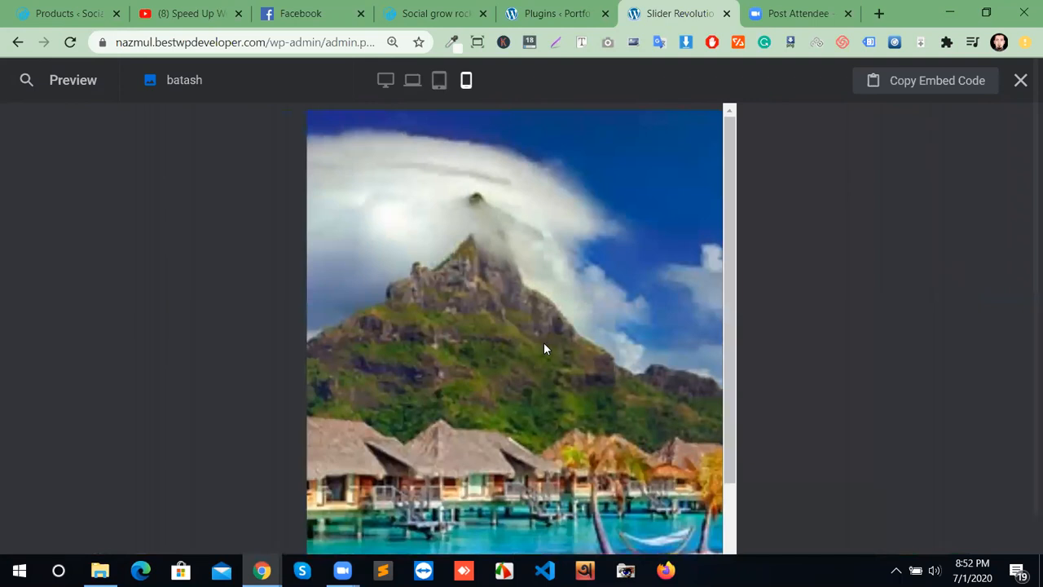
scroll(505, 285, down, 1)
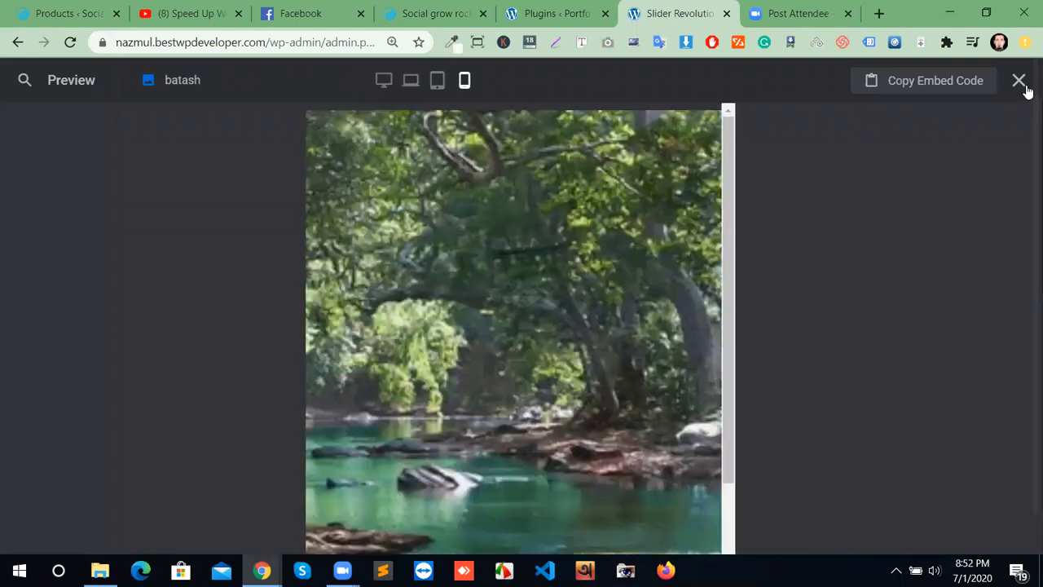
click(1022, 84)
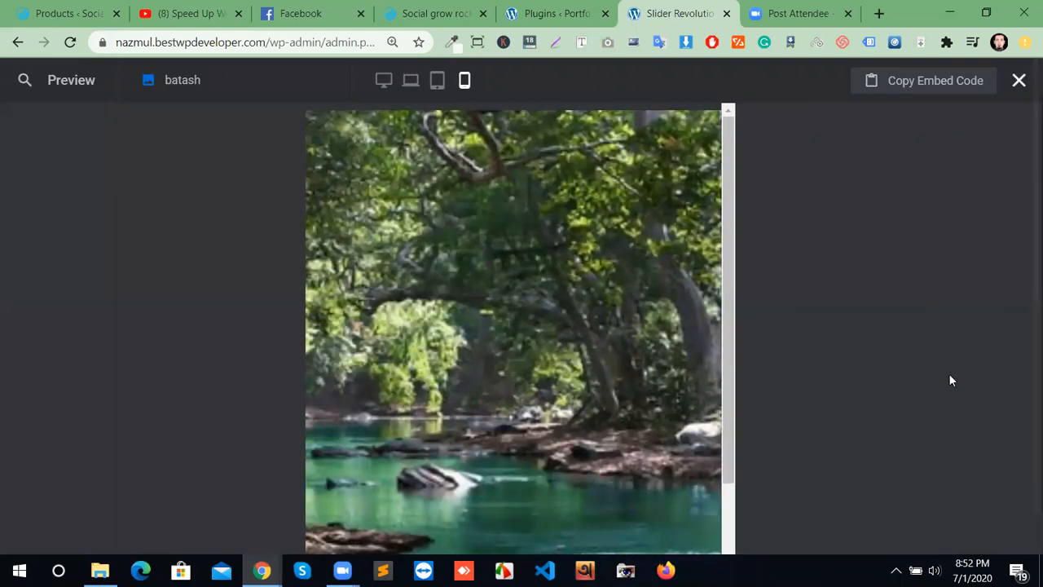
Turn off Auto Rotate Slideshow in the module's General slideshow settings.
scroll(1005, 482, up, 5)
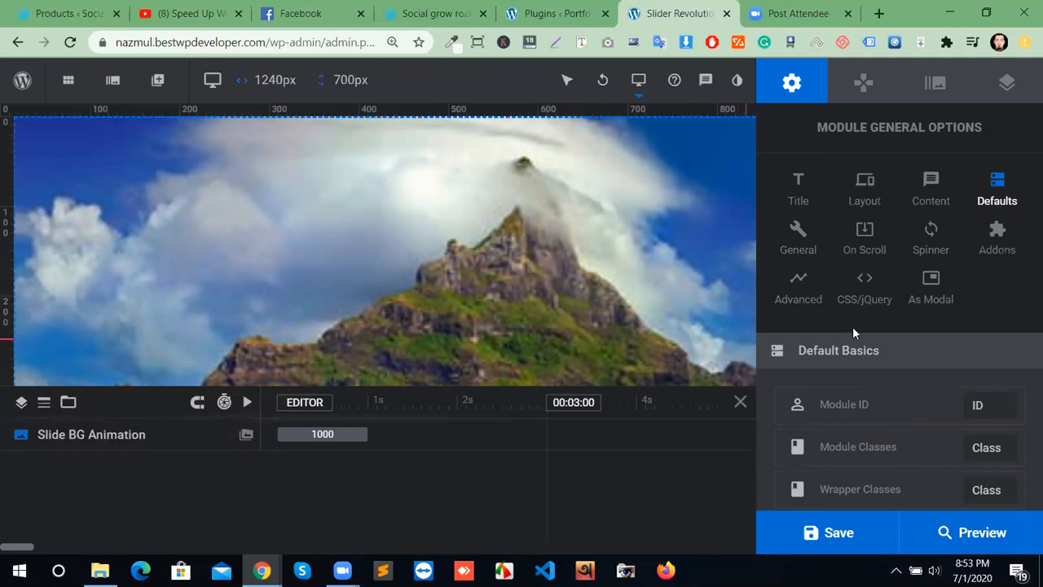
click(794, 246)
scroll(916, 362, down, 3)
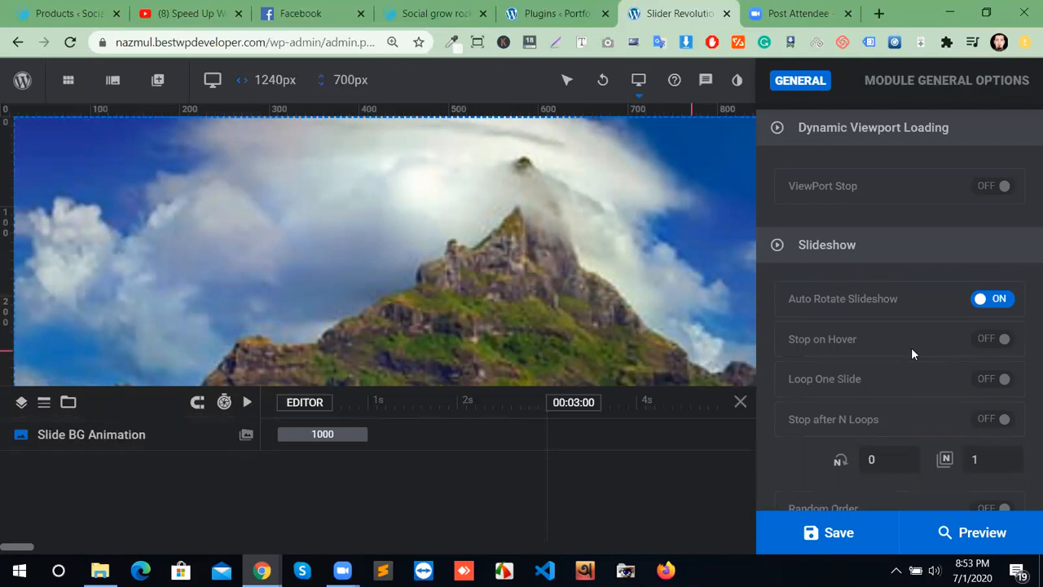
scroll(844, 289, up, 3)
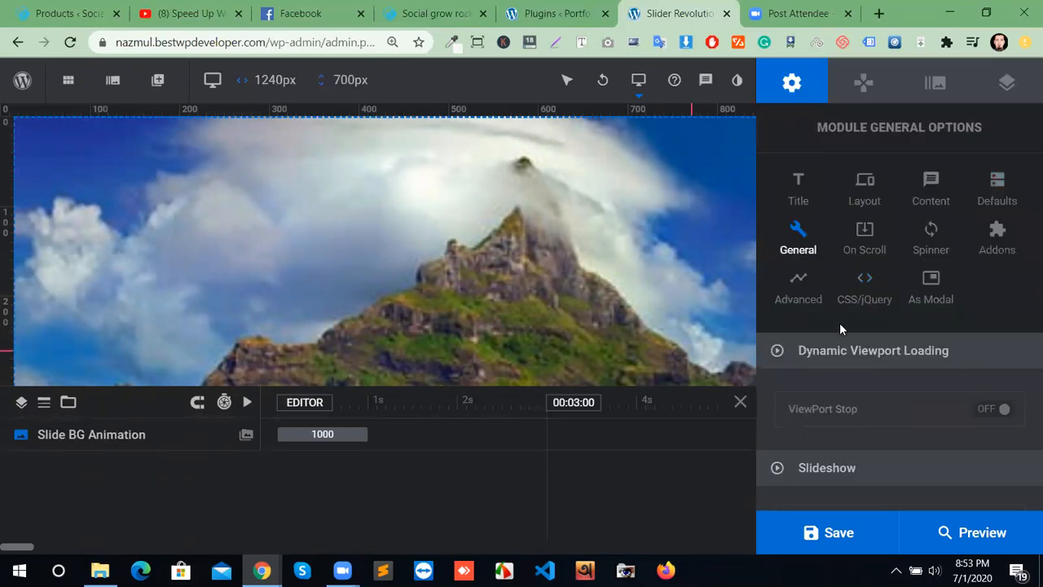
scroll(896, 285, down, 5)
scroll(884, 309, up, 3)
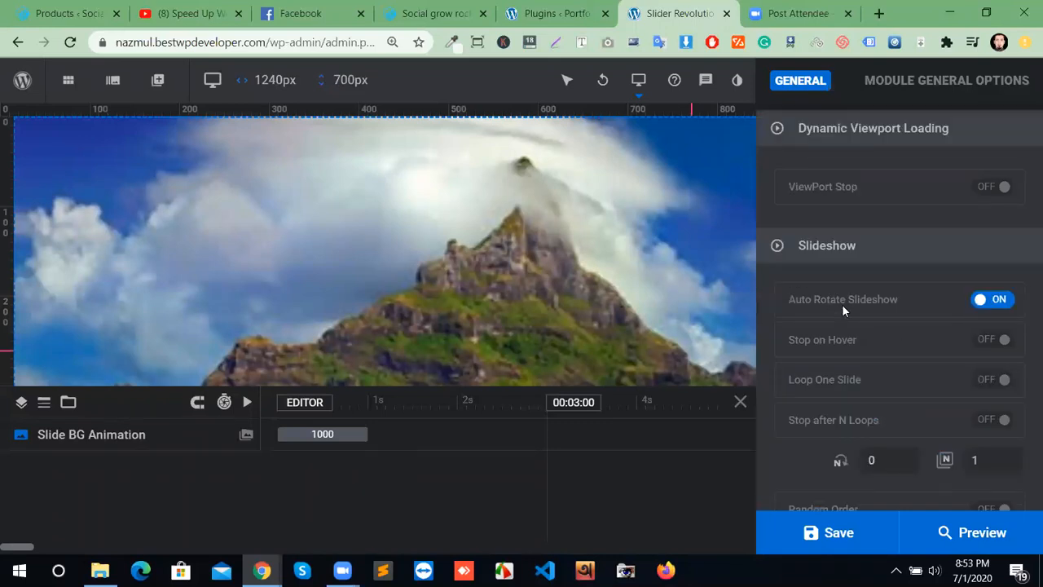
click(983, 299)
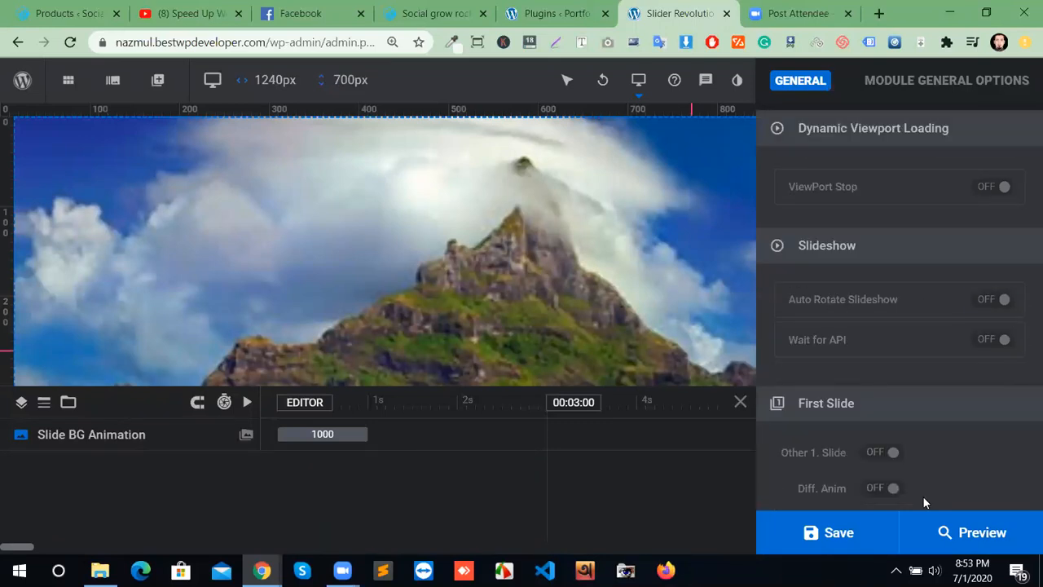
Save the module, preview the slider with auto rotation off, and close the preview.
scroll(922, 498, down, 3)
click(885, 531)
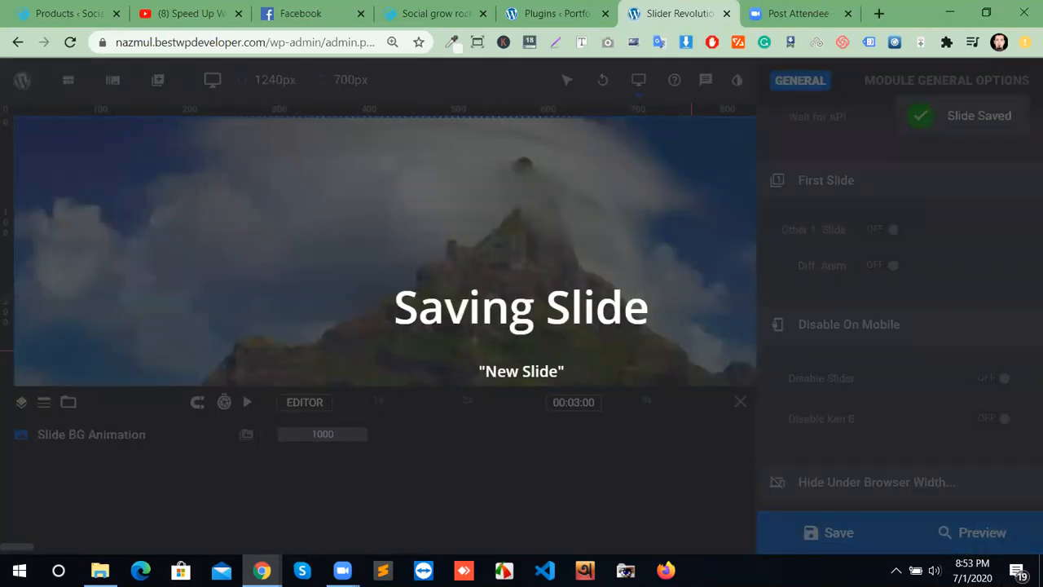
click(985, 538)
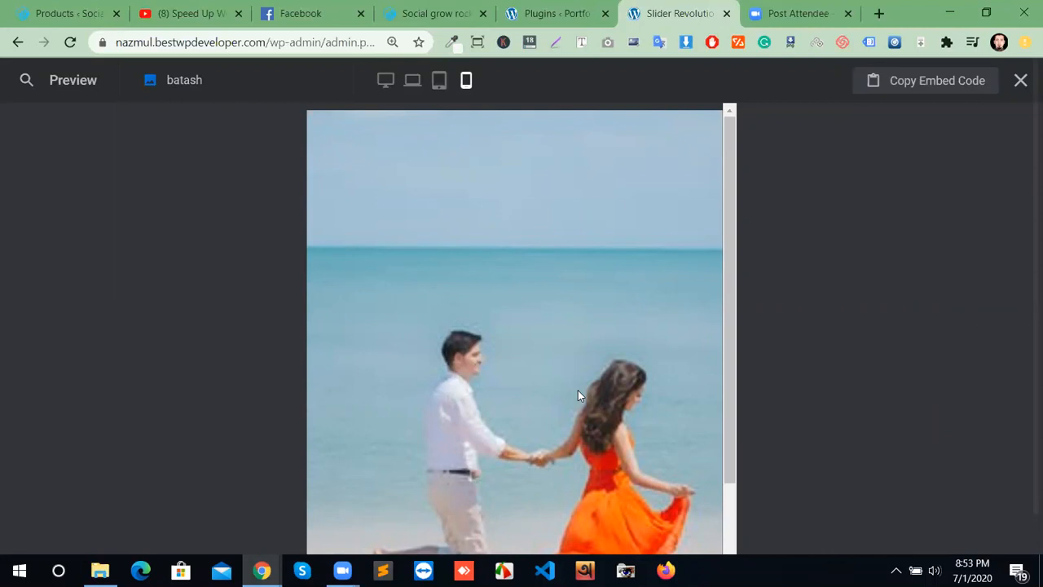
scroll(765, 441, down, 1)
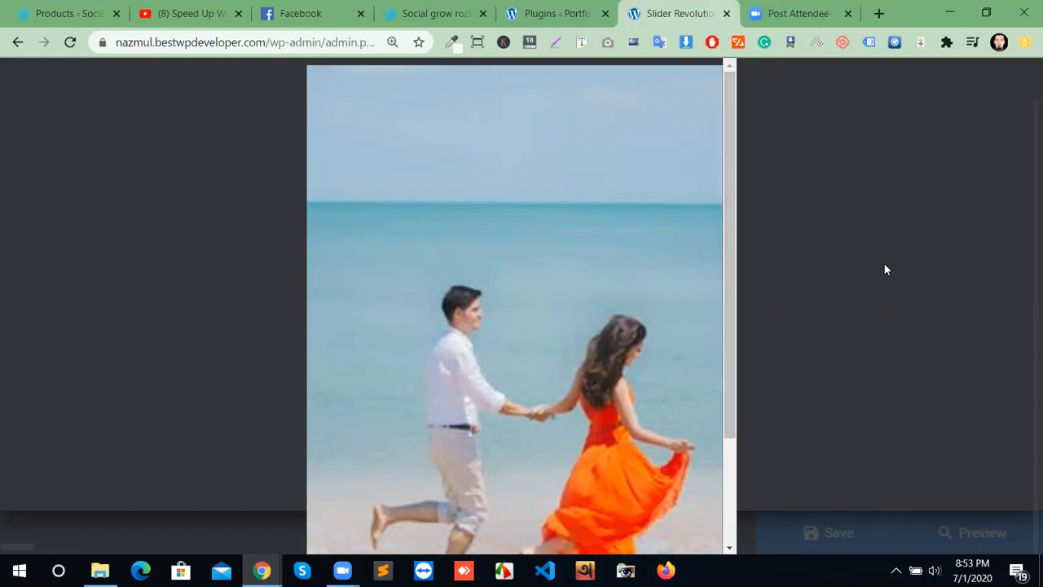
mouse_move(987, 96)
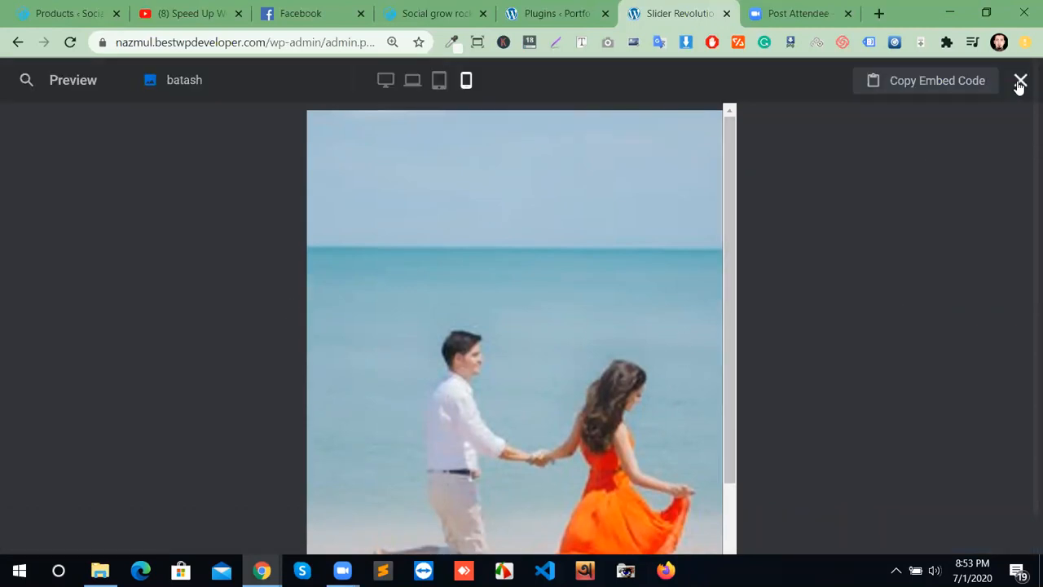
click(1020, 83)
Turn Auto Rotate Slideshow back on in the module's General options and review the remaining slideshow settings.
scroll(894, 332, up, 10)
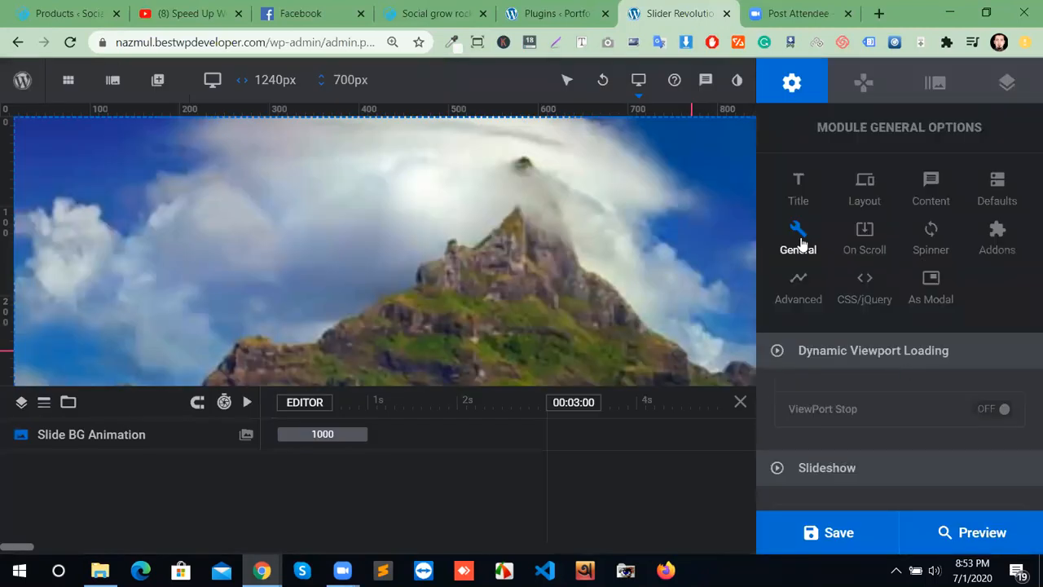
click(798, 259)
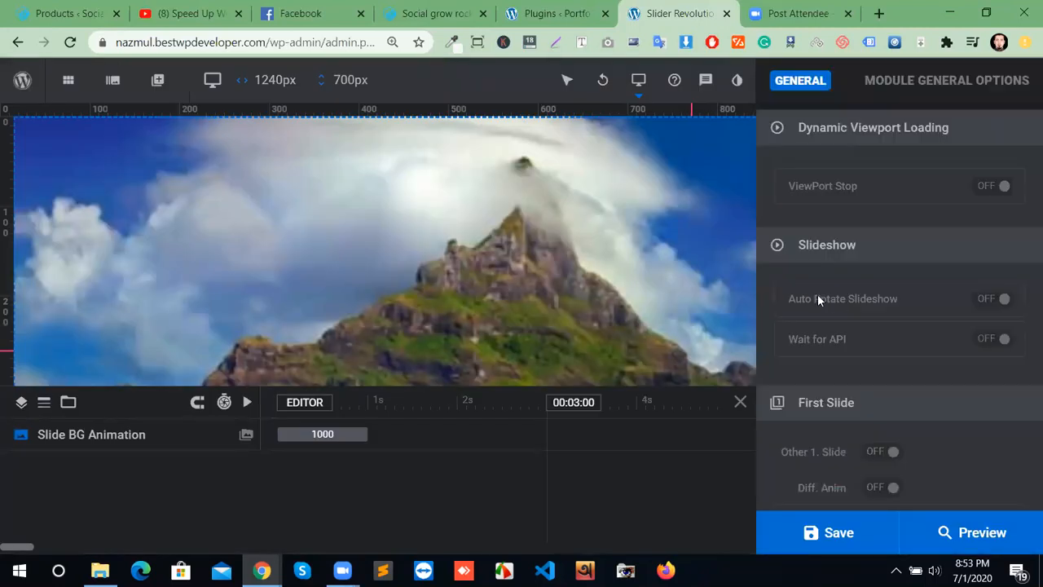
click(1005, 299)
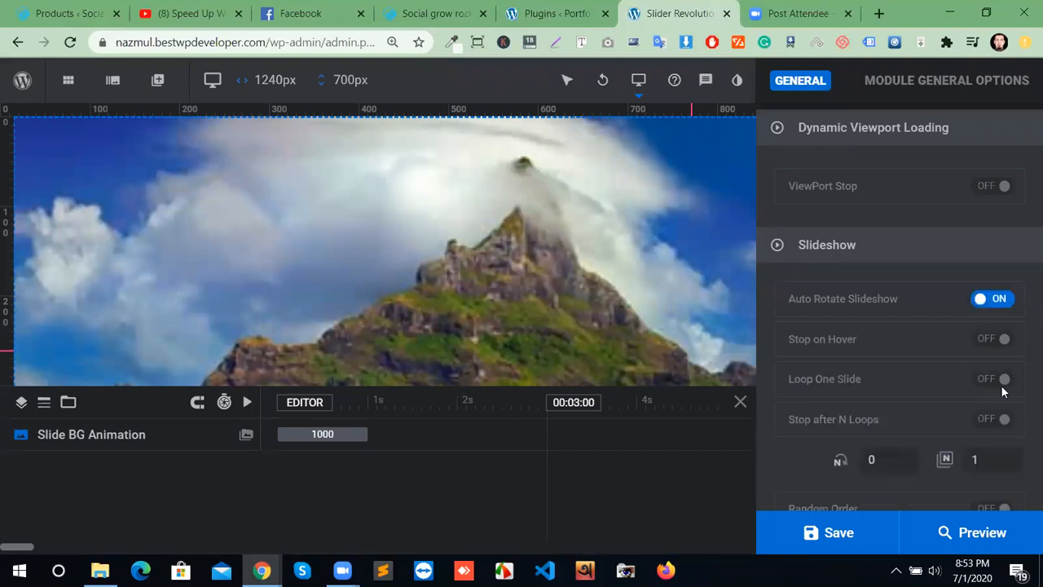
scroll(950, 460, down, 3)
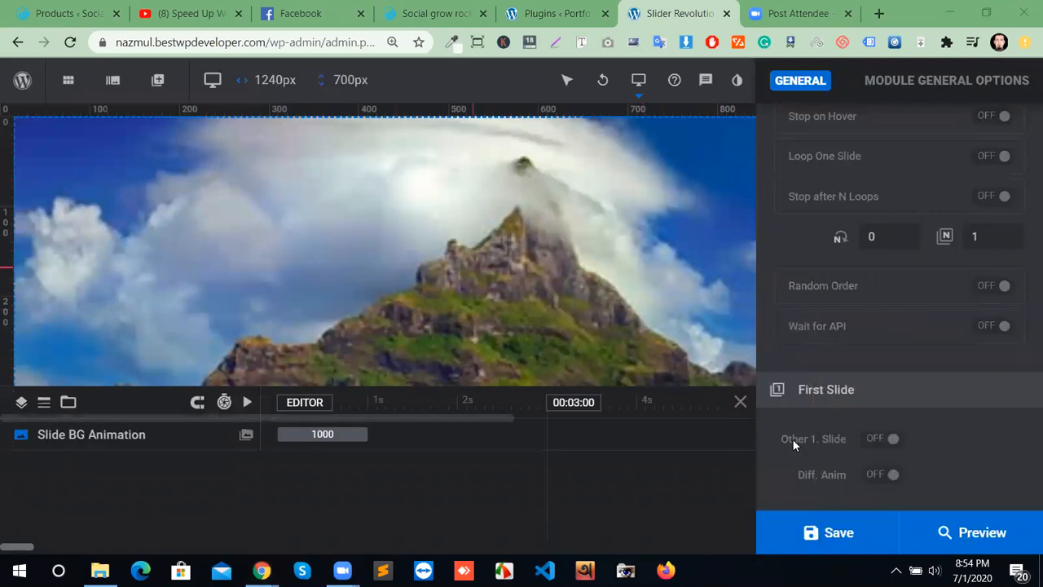
click(1015, 477)
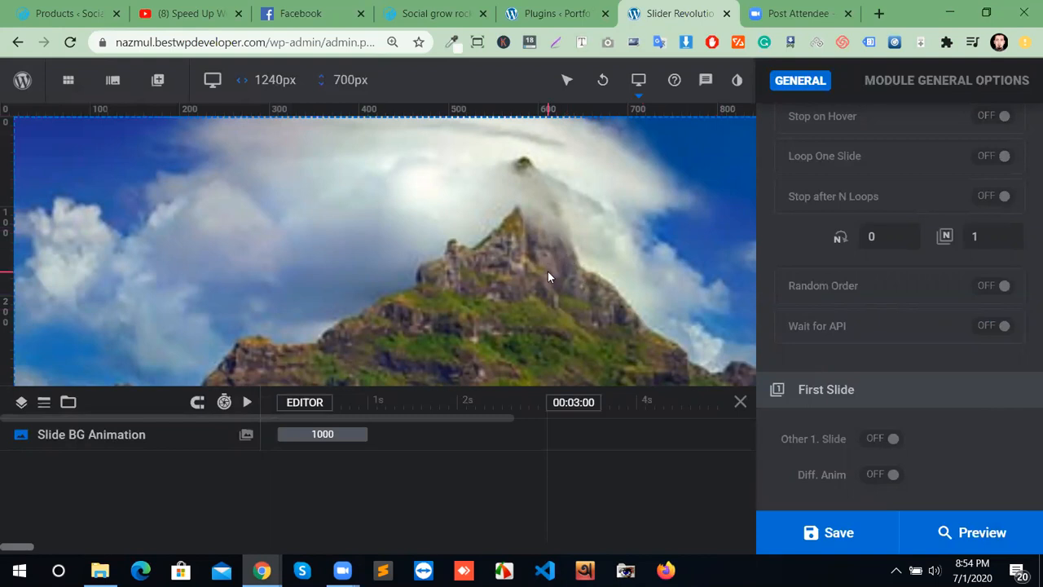
scroll(929, 298, up, 2)
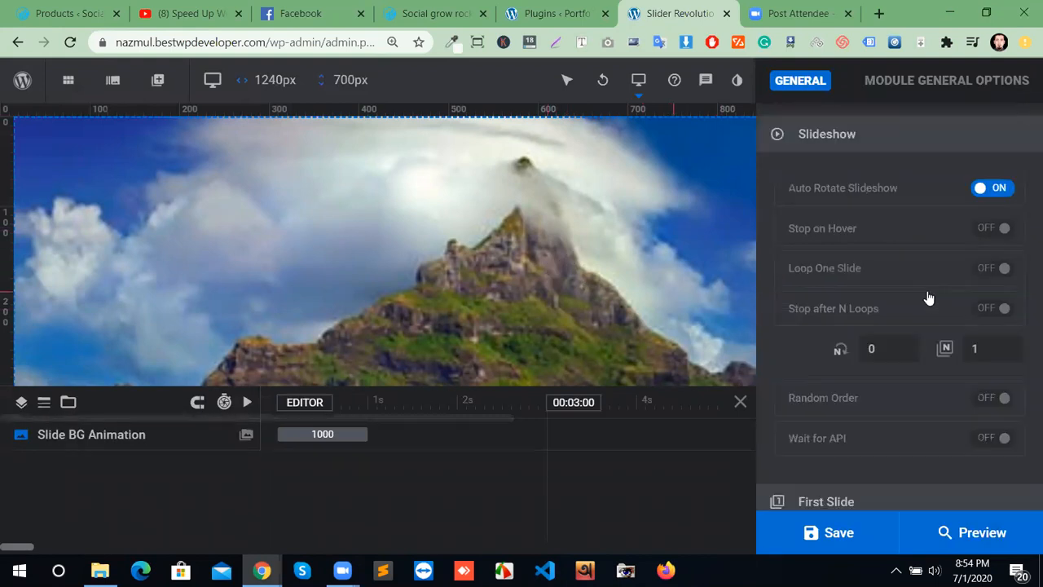
scroll(929, 299, up, 3)
Examine the Basics, Slide Simple, Slide Over, and Slide and Remove transition groups in the mountain slide's Animation options.
click(957, 105)
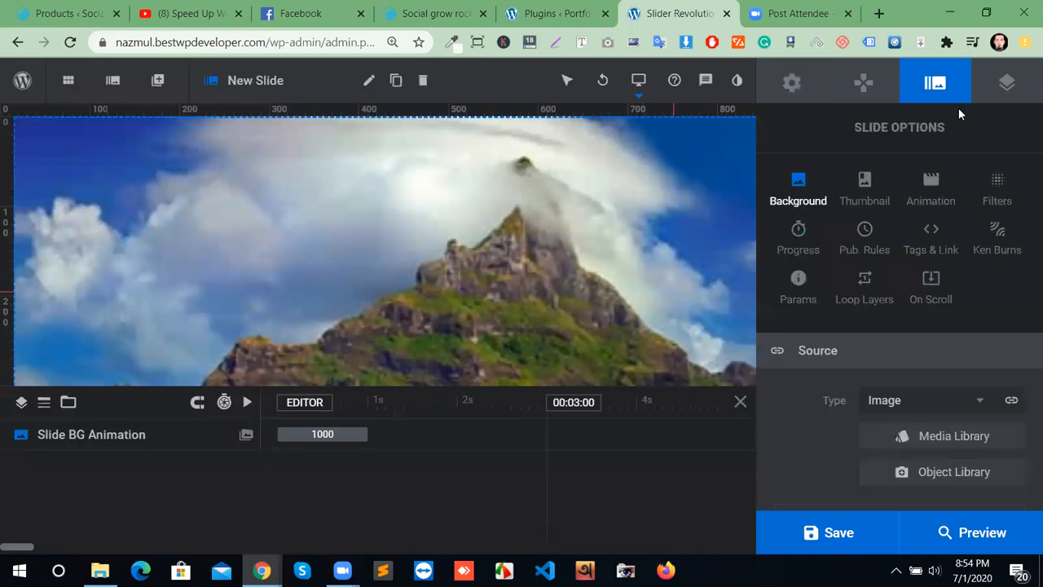
click(933, 196)
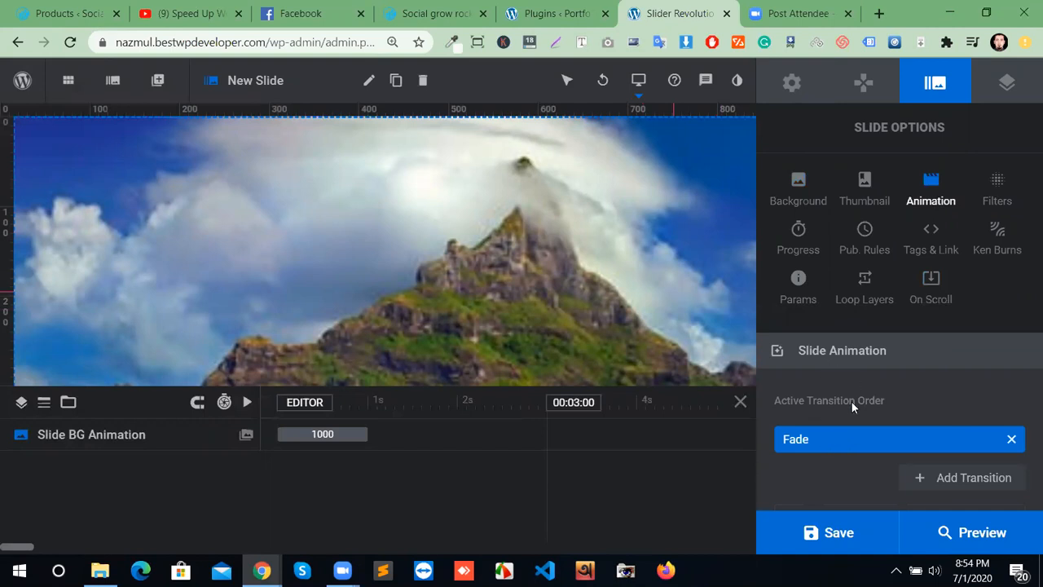
scroll(852, 402, down, 1)
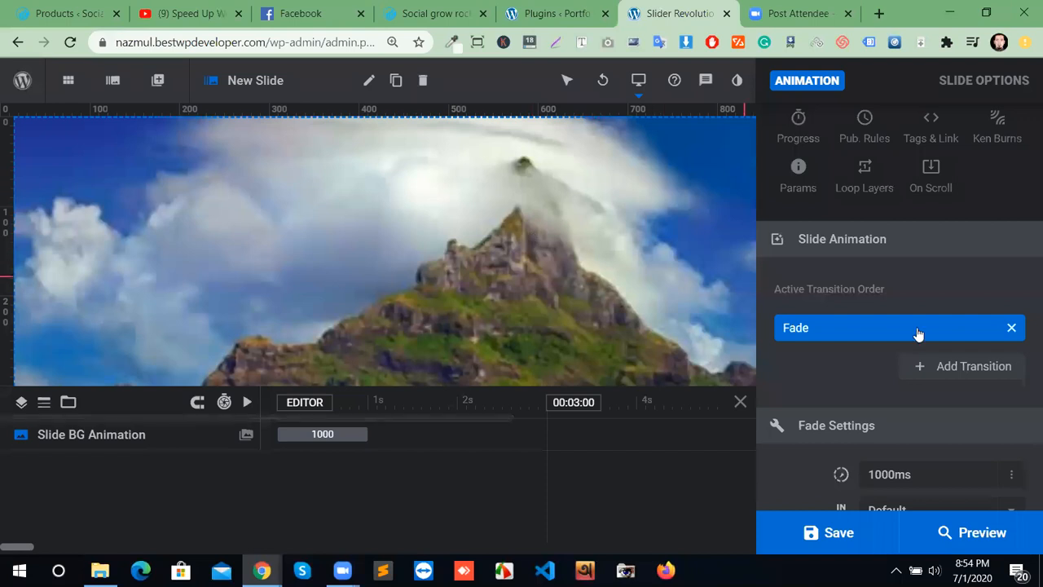
click(982, 330)
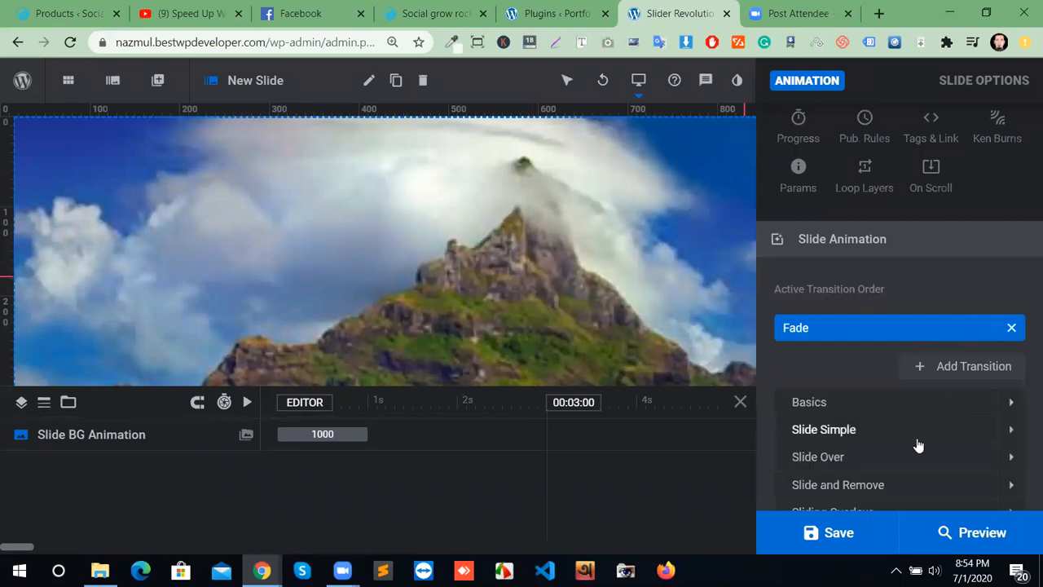
scroll(915, 441, down, 1)
click(862, 293)
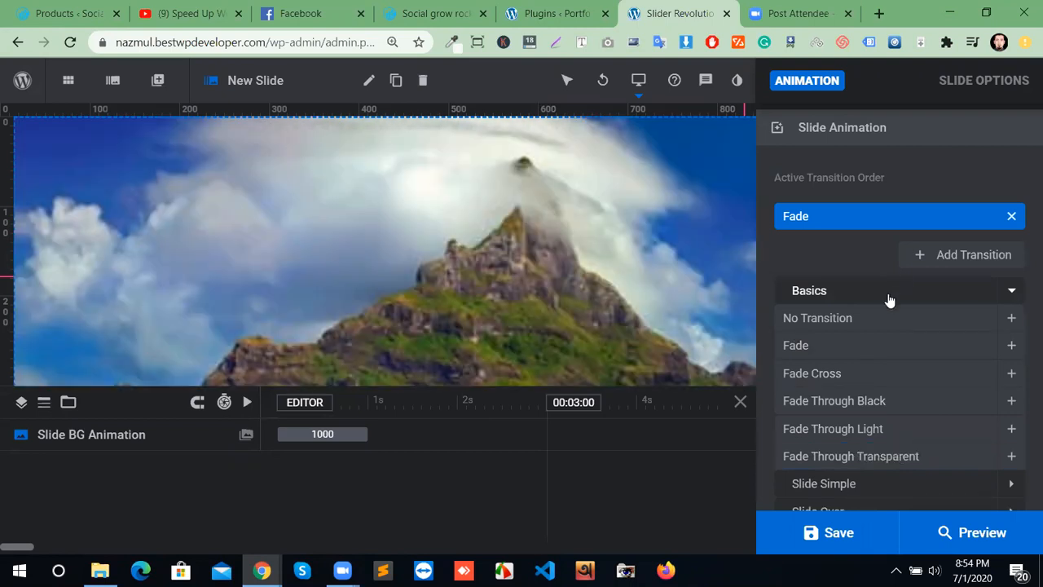
scroll(887, 342, down, 2)
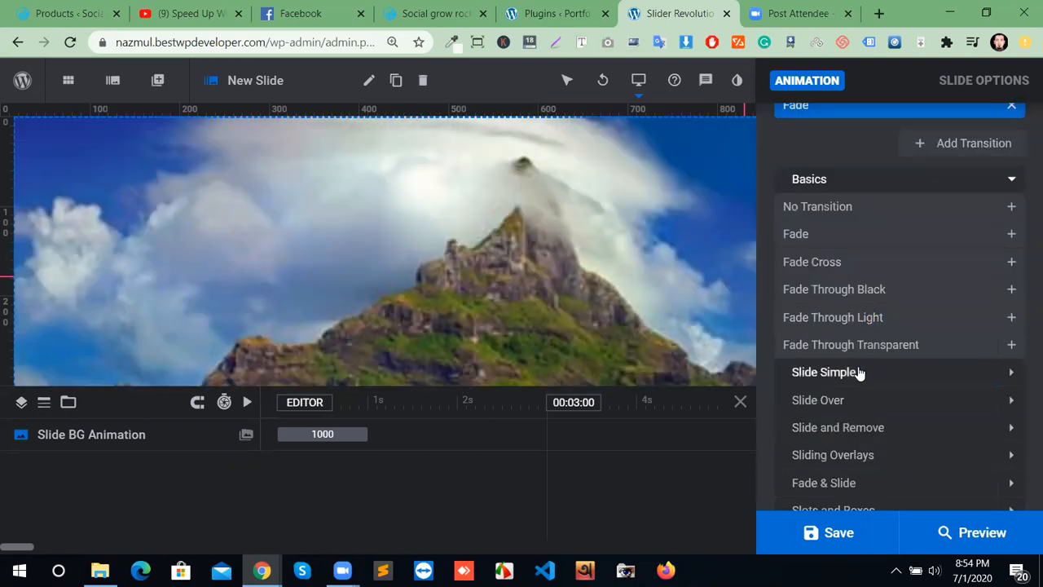
click(859, 372)
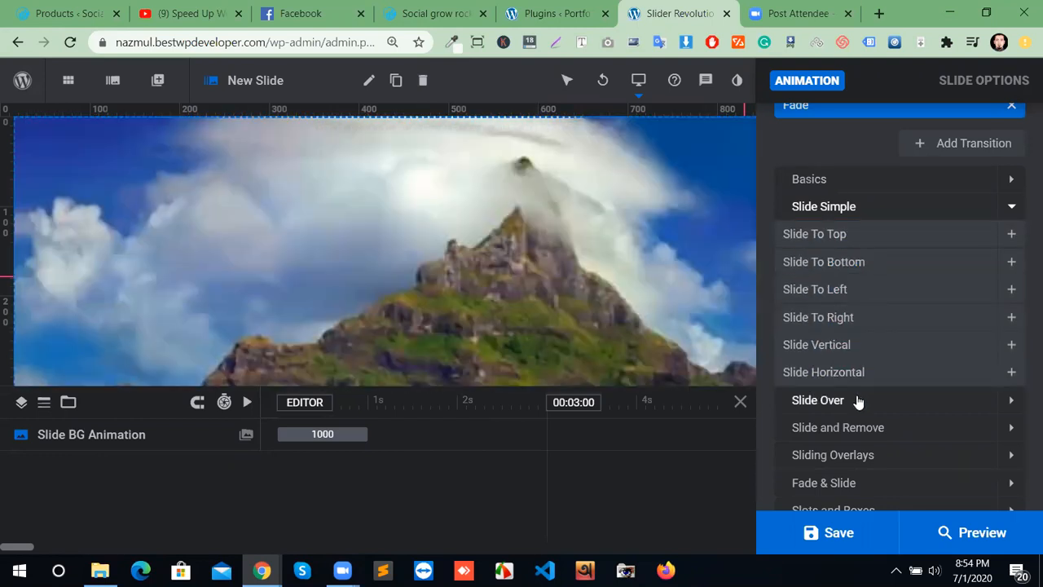
click(857, 401)
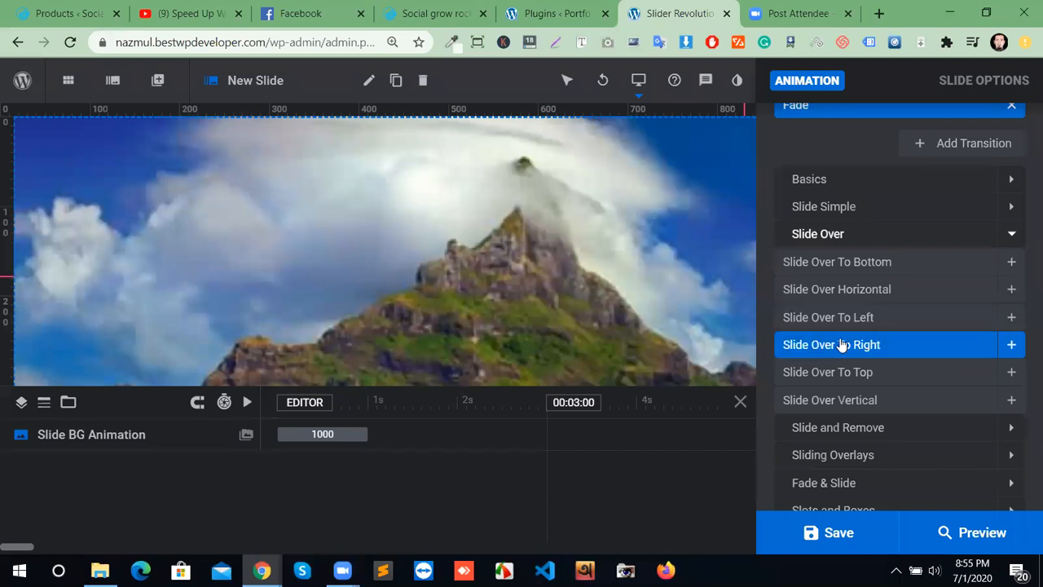
scroll(842, 345, down, 1)
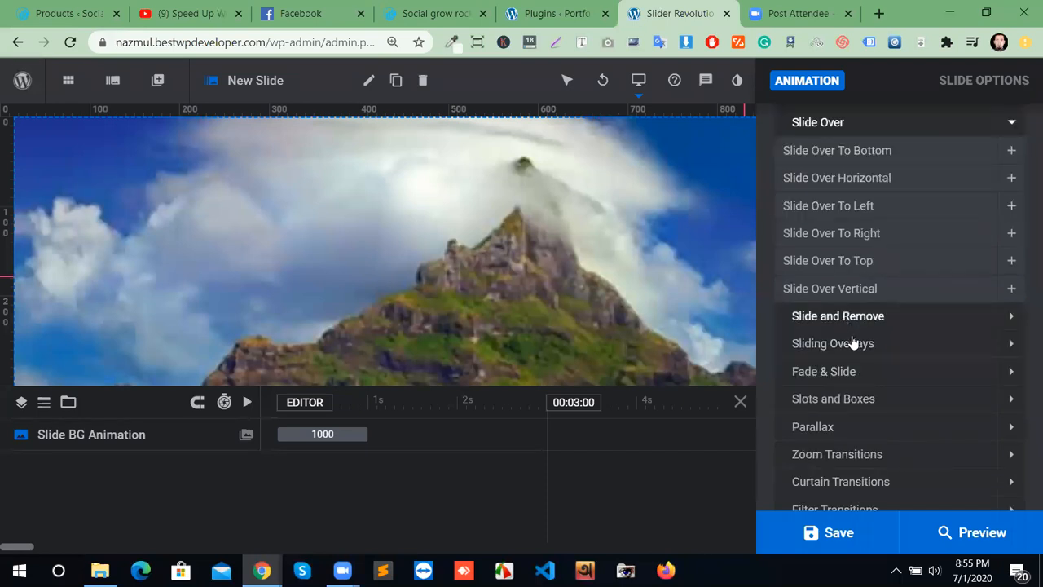
click(850, 326)
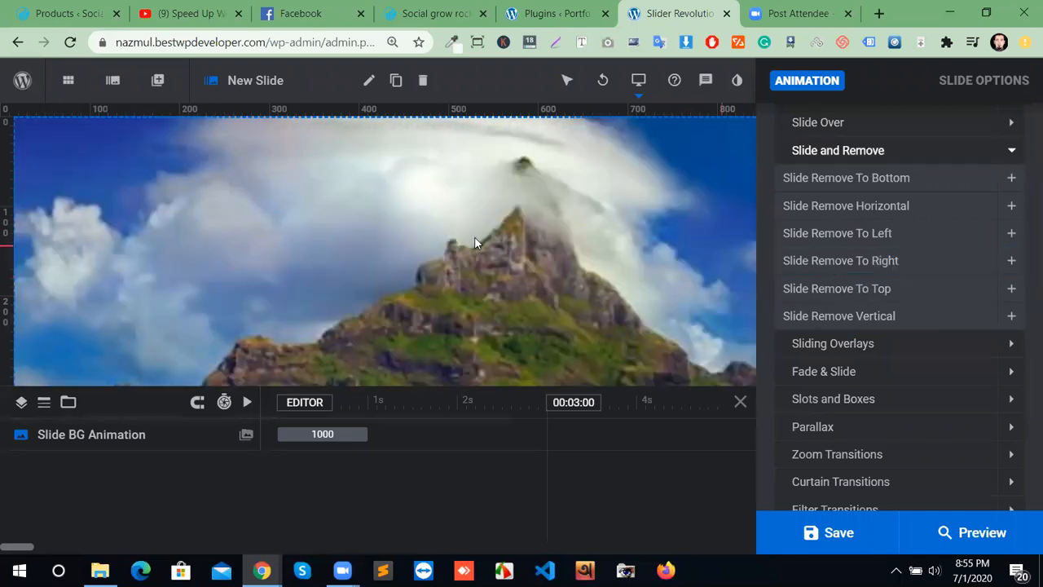
Set the mountain slide's transition to Random Flat from the Random group and save the module.
scroll(908, 338, down, 3)
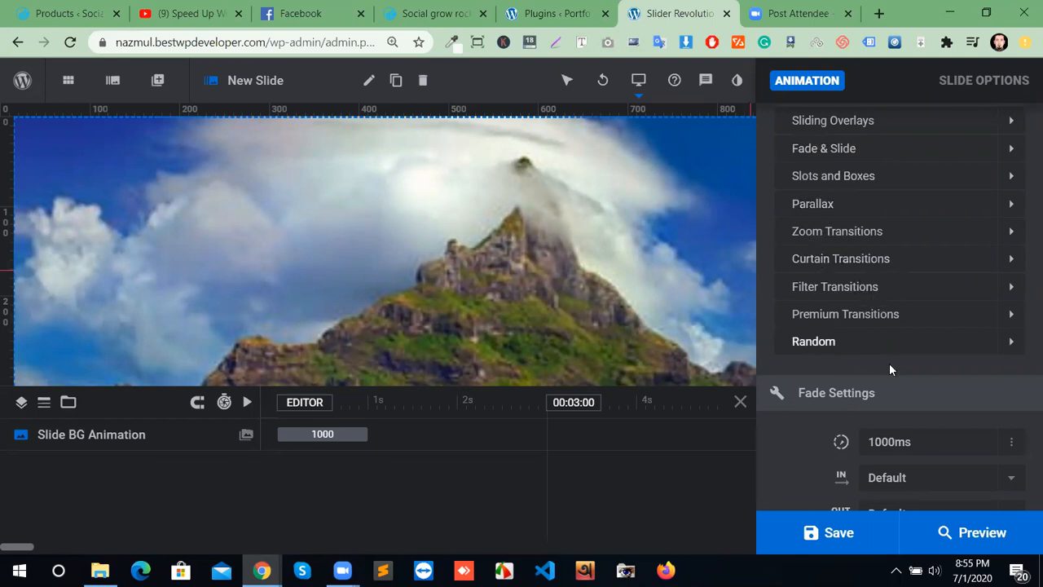
click(863, 351)
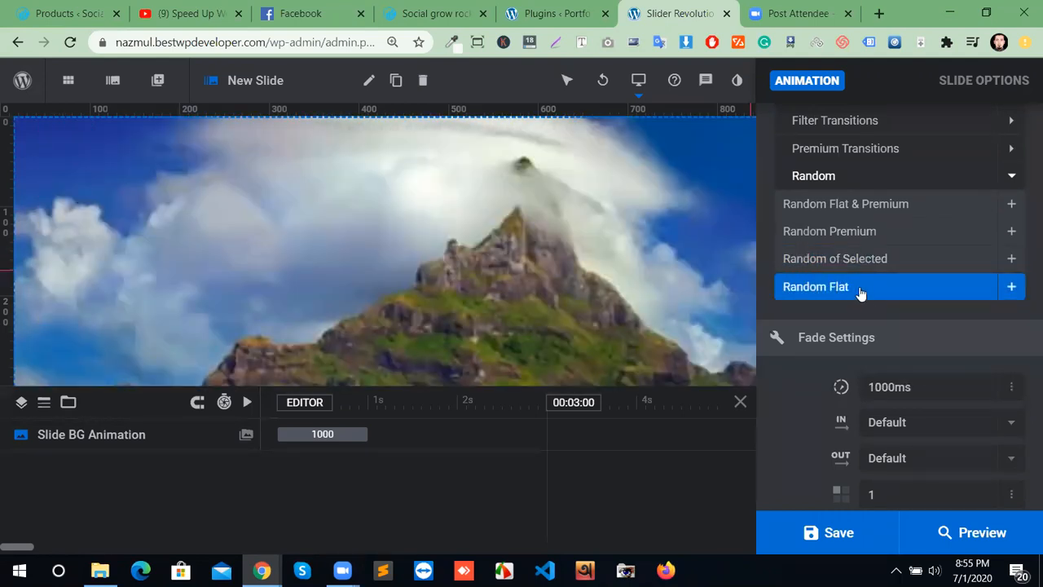
click(862, 291)
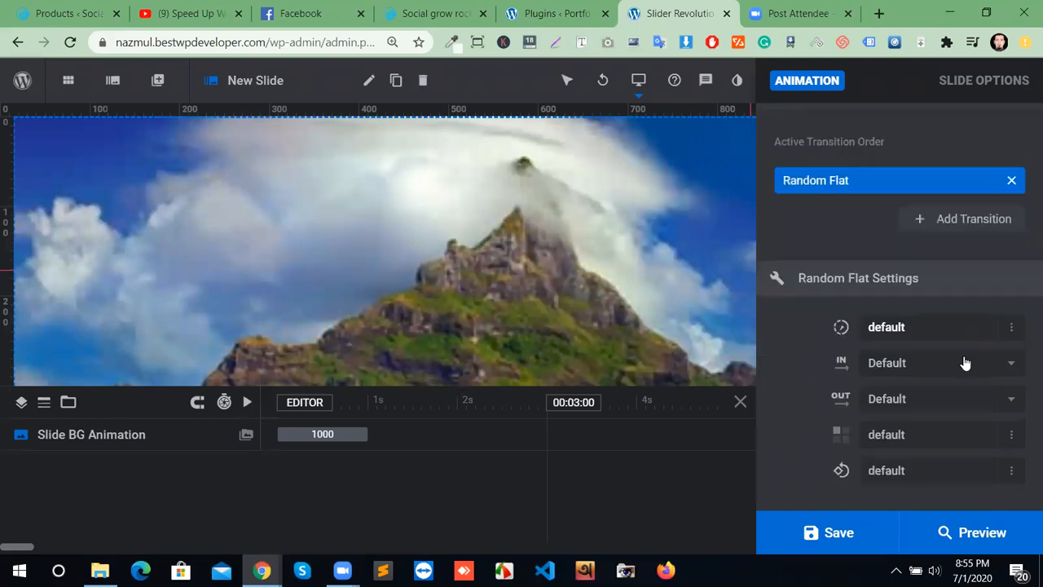
click(848, 535)
Open slide #1 with the beach couple and set its transition to Random Flat.
mouse_move(158, 80)
mouse_move(114, 85)
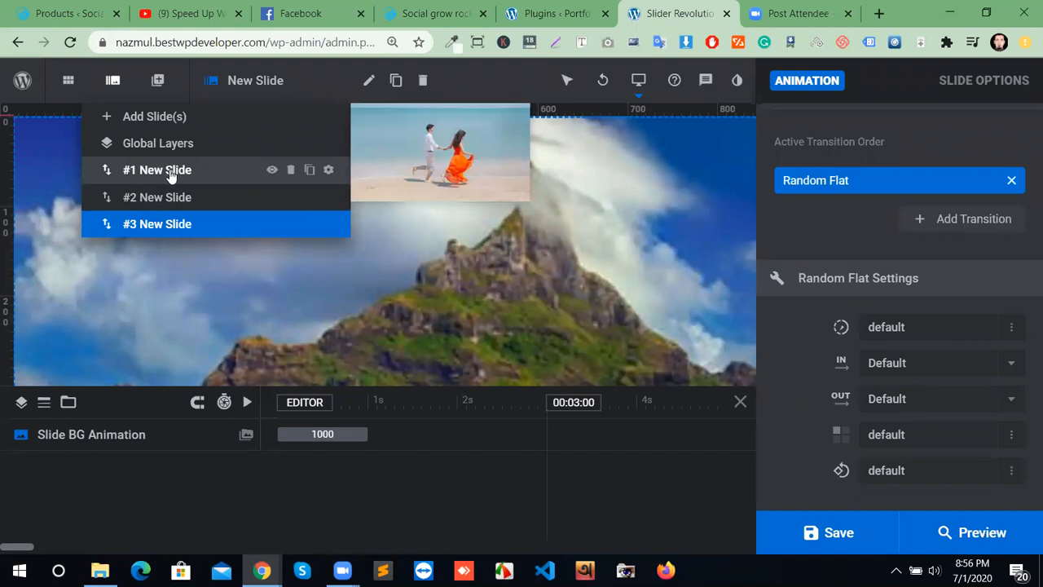
click(240, 173)
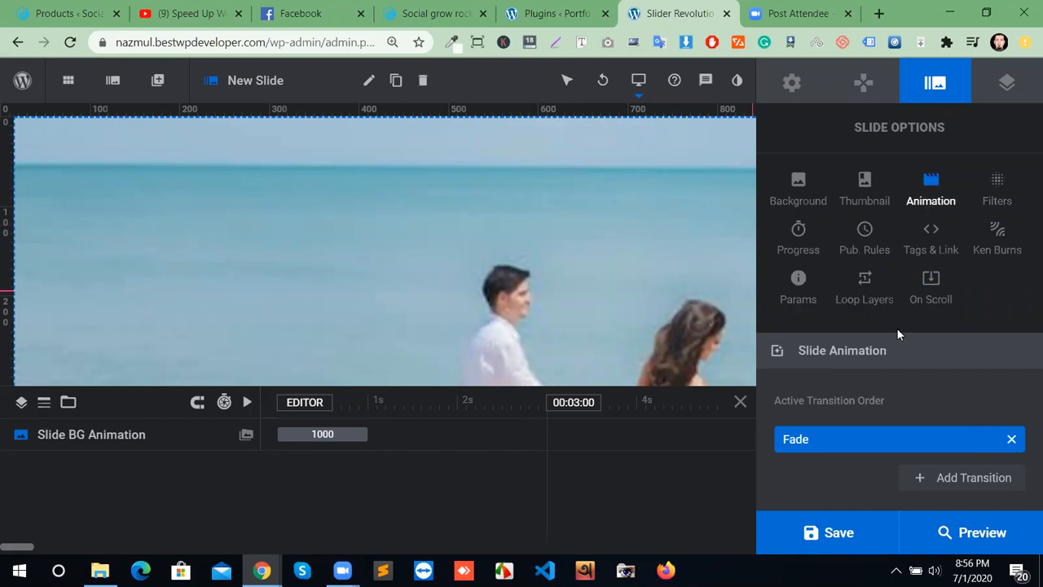
click(932, 448)
click(848, 292)
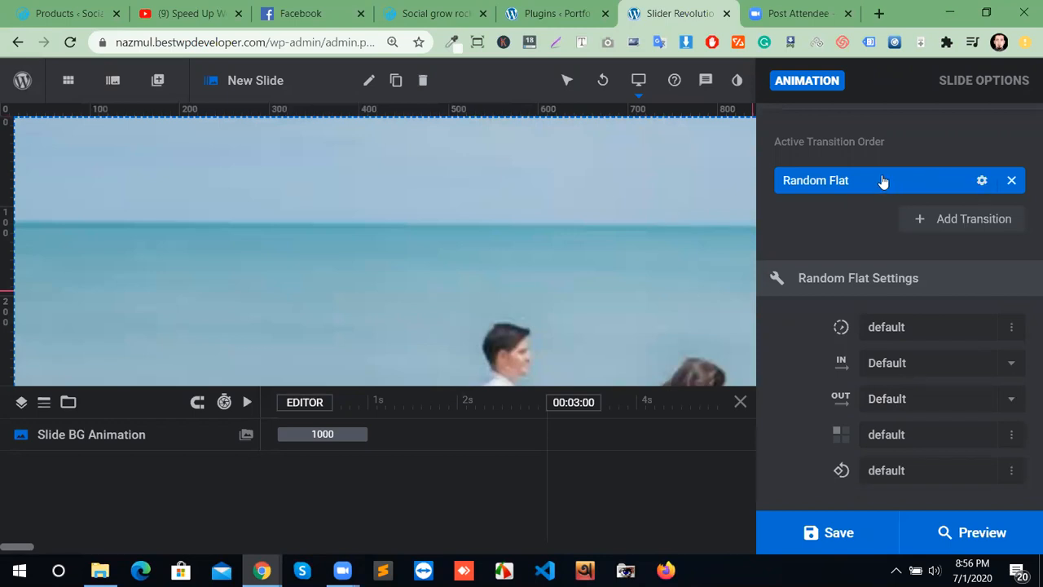
click(962, 217)
scroll(881, 370, down, 5)
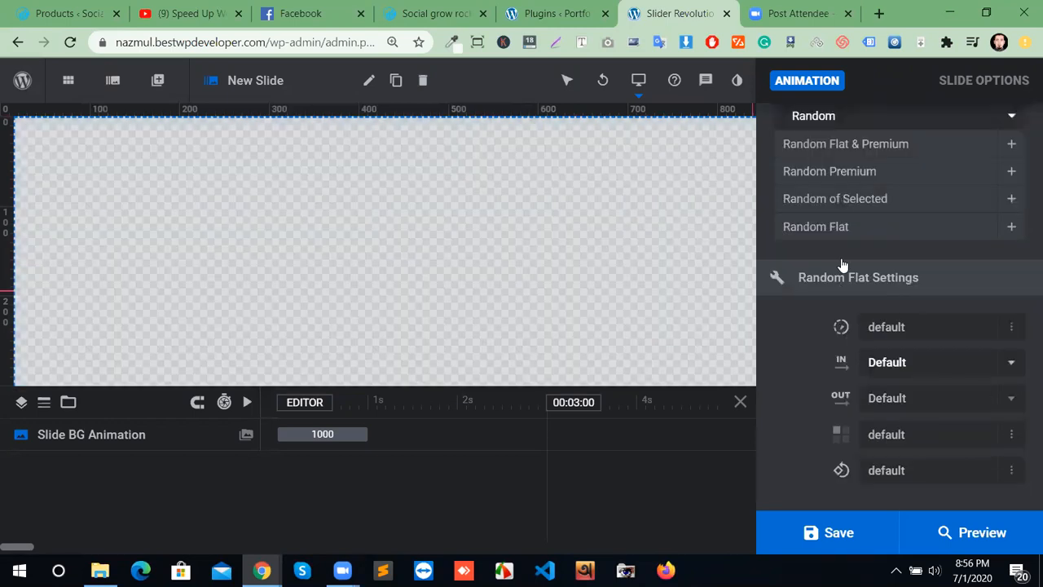
click(864, 227)
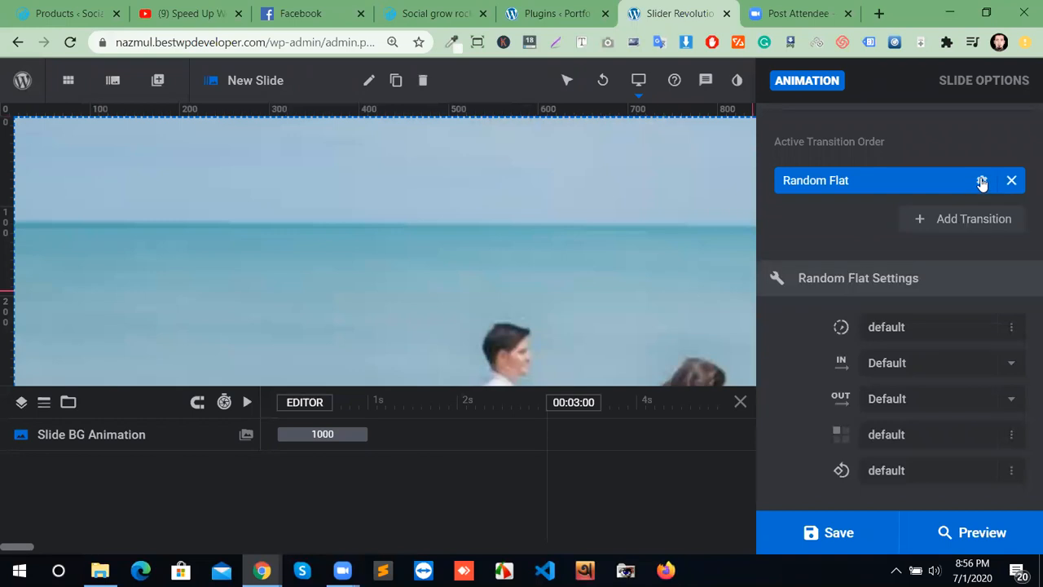
Change slide #1's transition to Random of Selected and save the module.
click(978, 214)
scroll(876, 304, down, 2)
scroll(877, 304, down, 4)
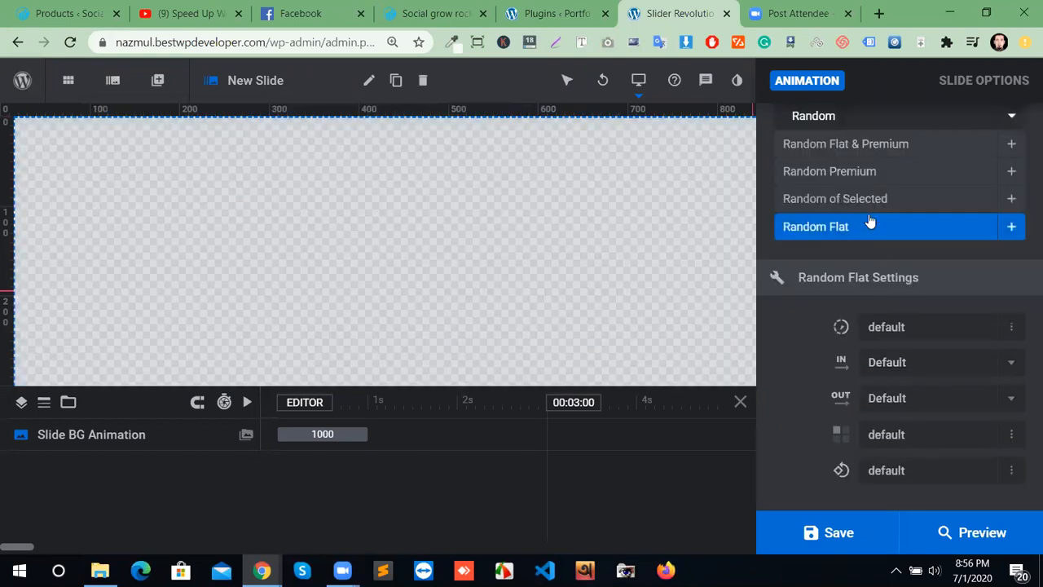
click(869, 200)
click(868, 200)
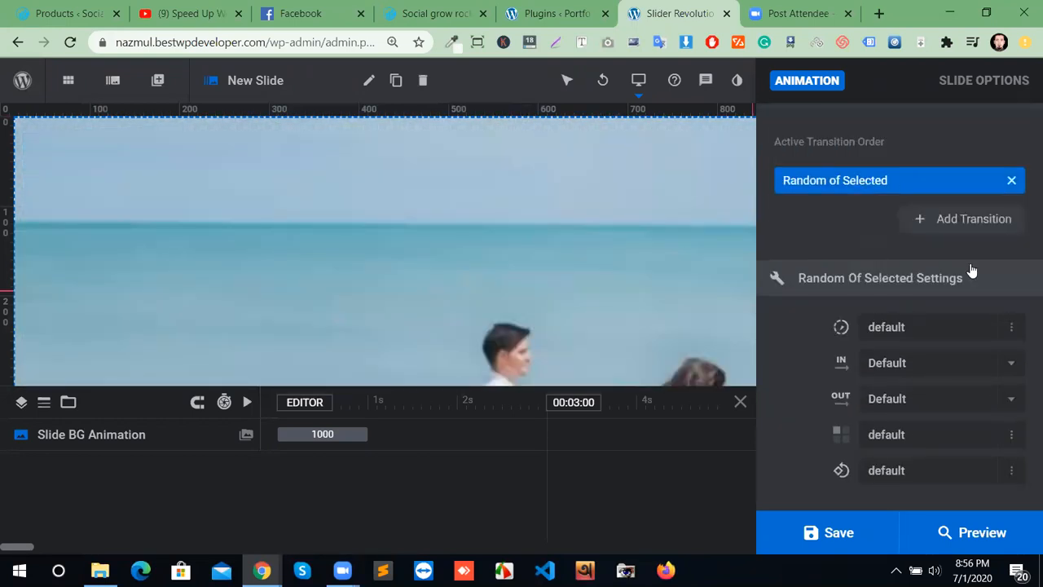
click(862, 535)
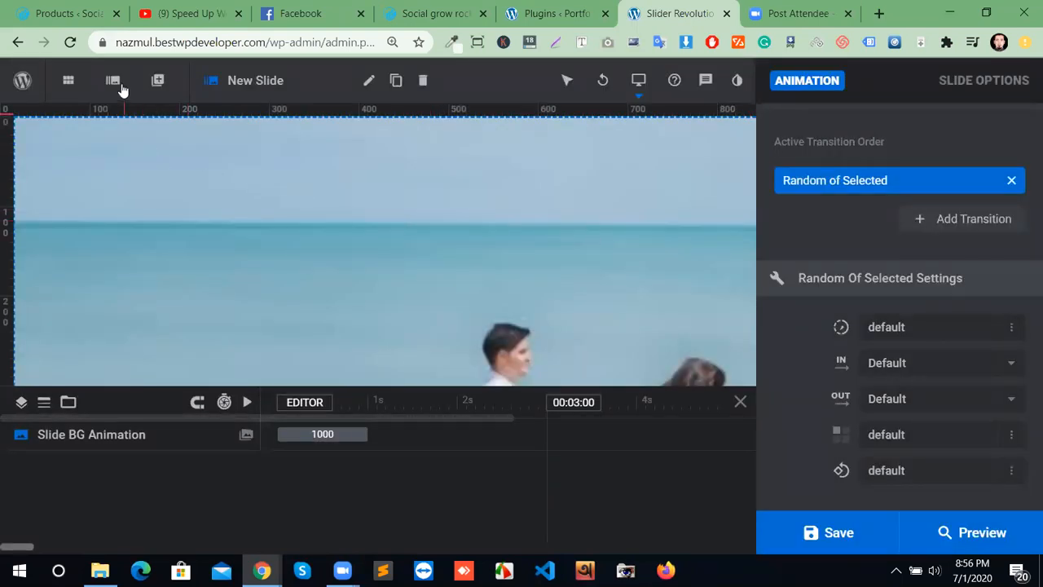
Open slide #2 with the forest image and set its transition to Random Flat.
mouse_move(155, 204)
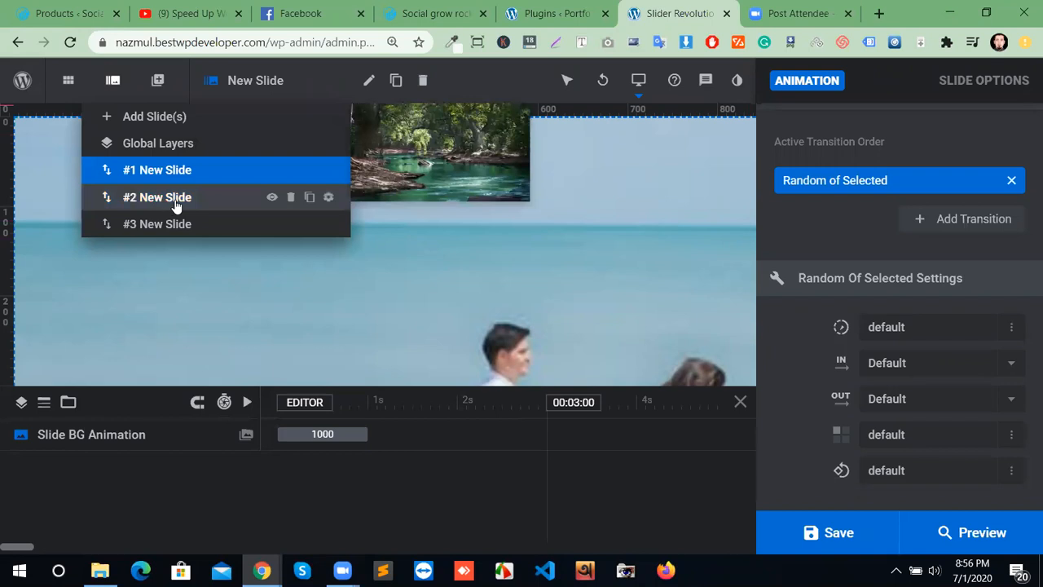
click(227, 200)
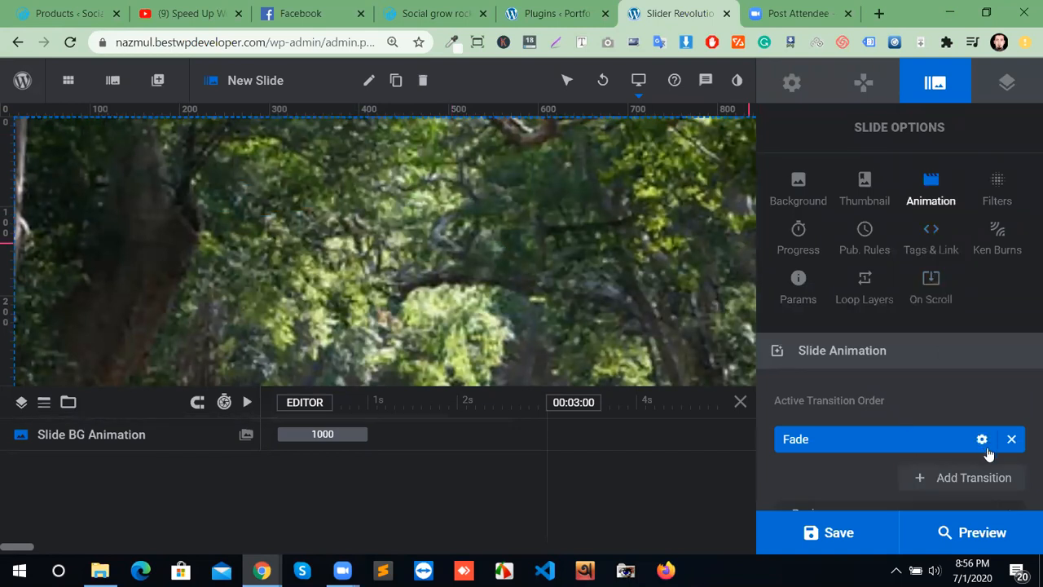
click(984, 445)
scroll(934, 482, down, 5)
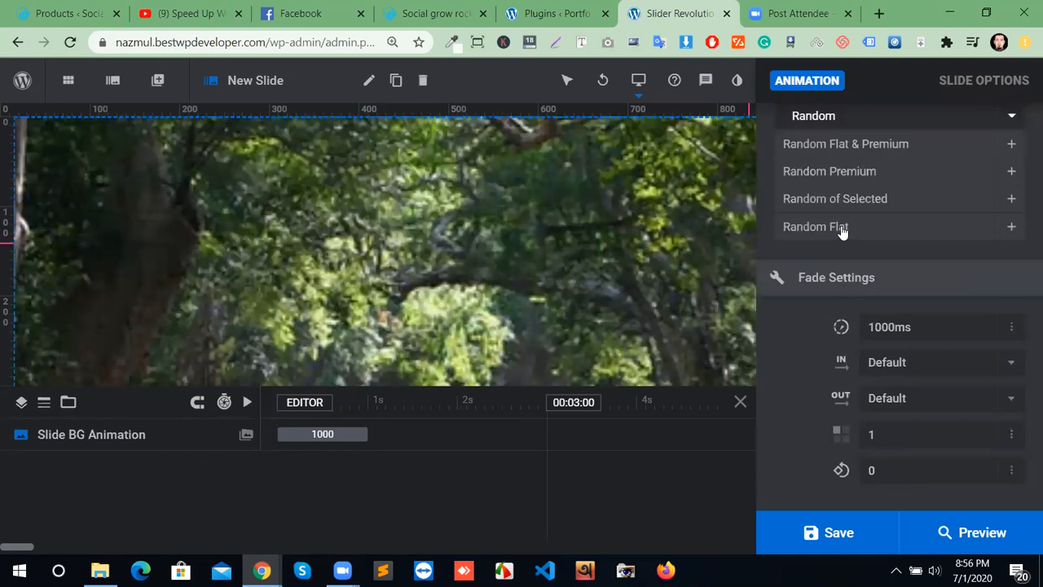
click(875, 230)
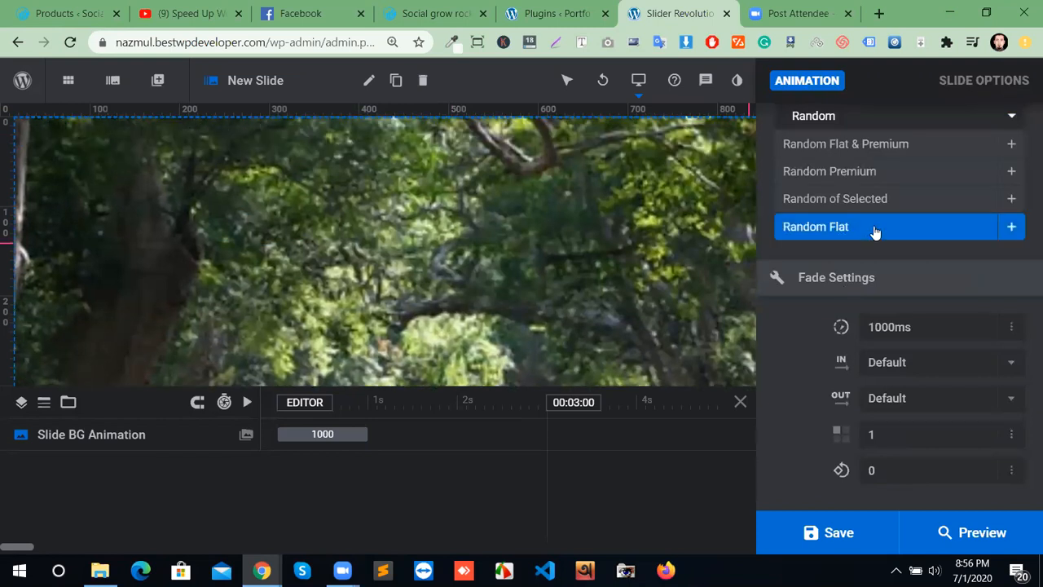
Change slide #2's transition to Random Premium and save the module.
click(869, 172)
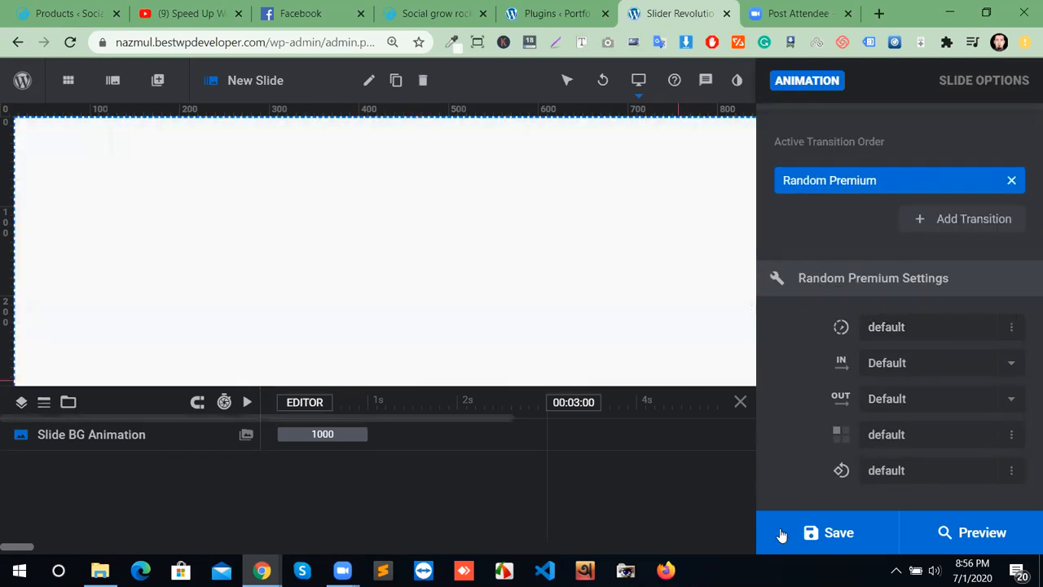
click(829, 536)
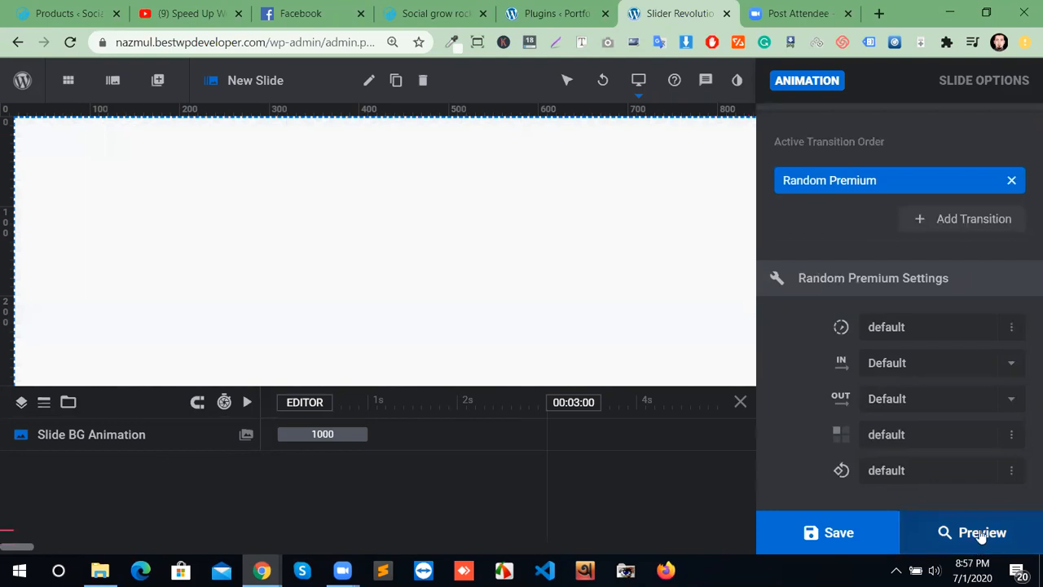
Preview the module at desktop size to check the slide transitions, and close the preview.
click(983, 532)
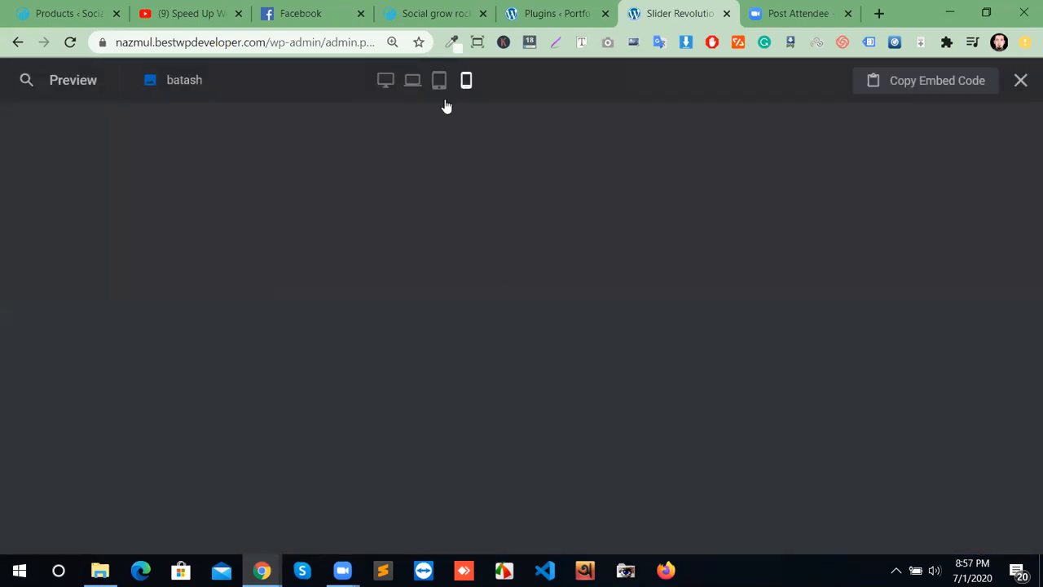
click(387, 81)
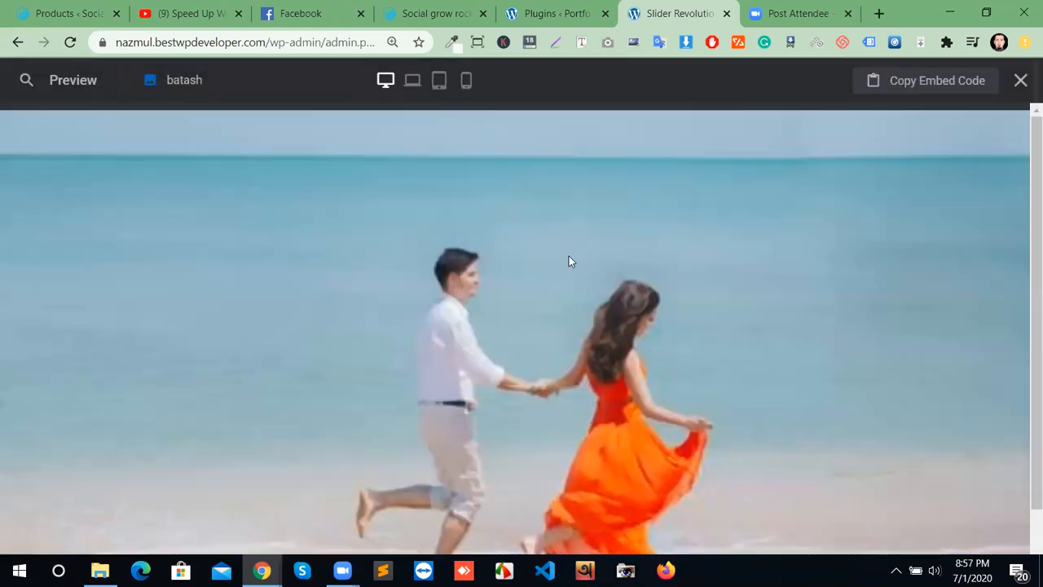
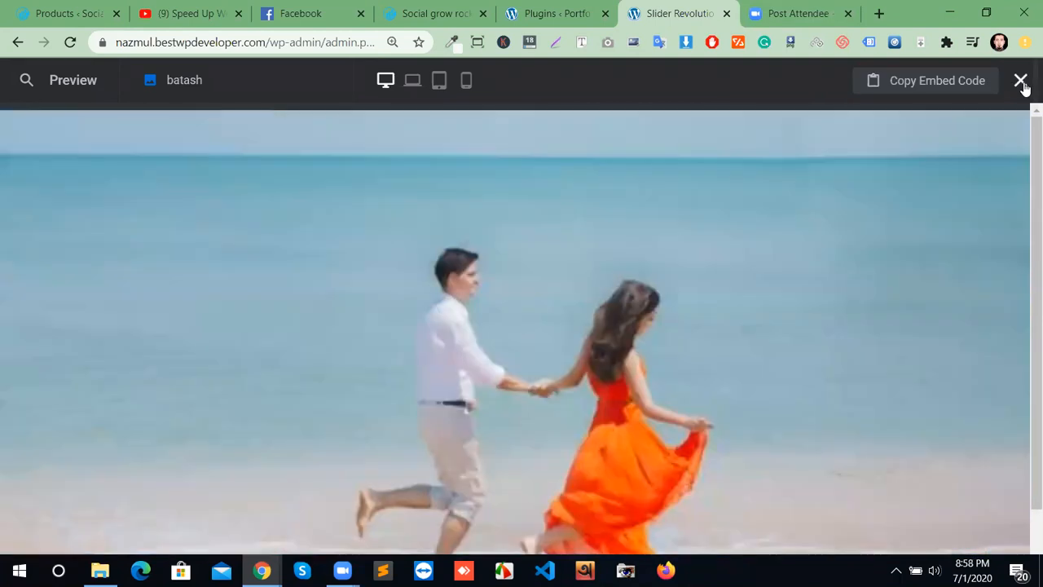
click(1025, 86)
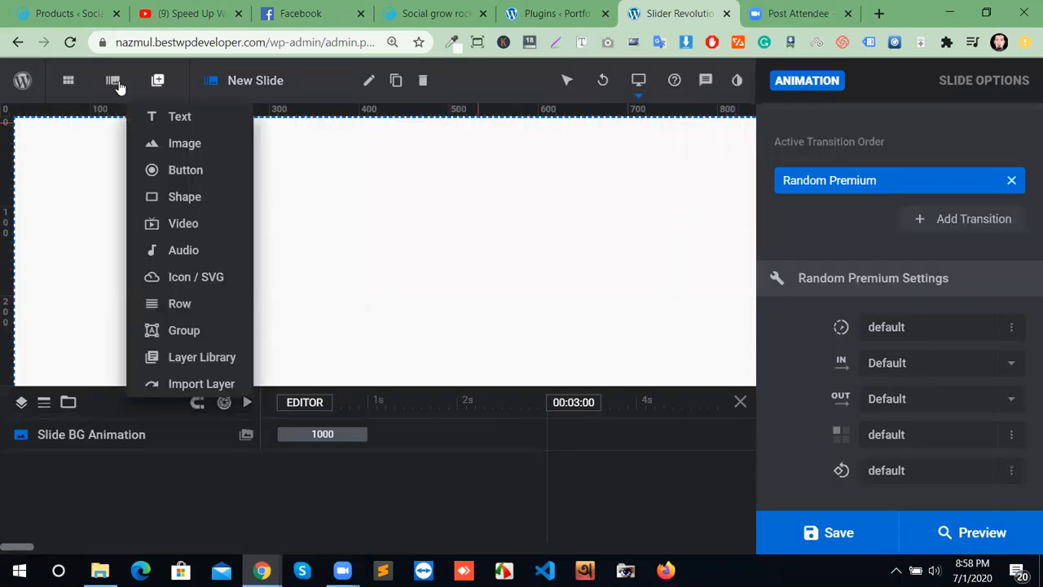
Switch between slides #1 and #2, and duplicate slide #1.
mouse_move(115, 107)
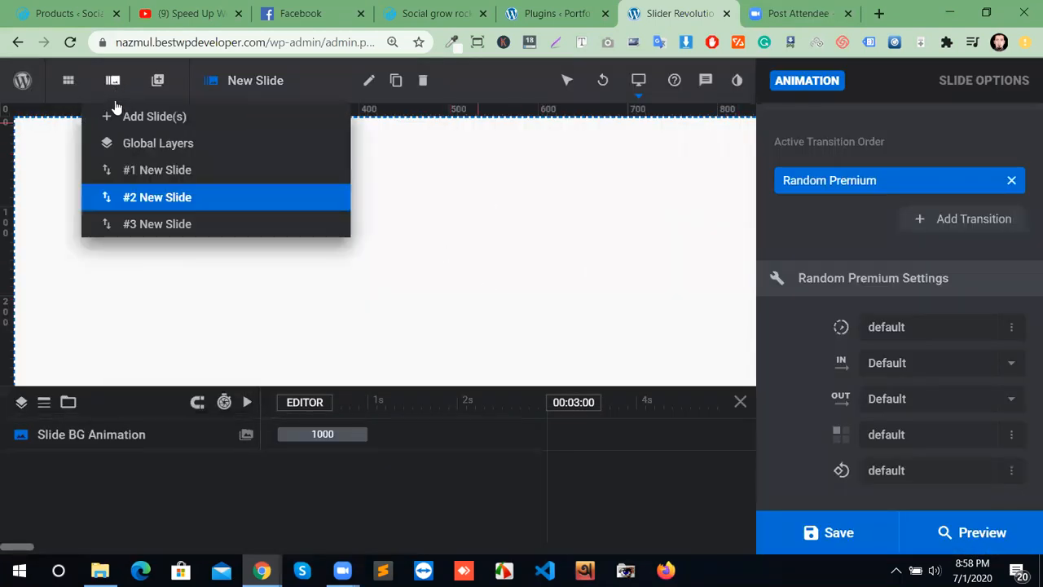
click(151, 171)
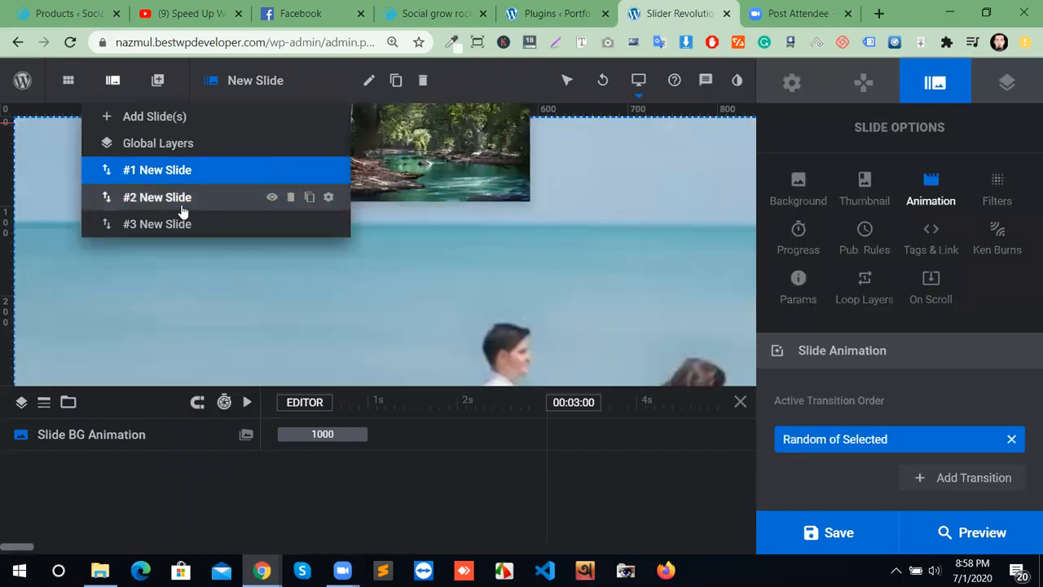
click(181, 209)
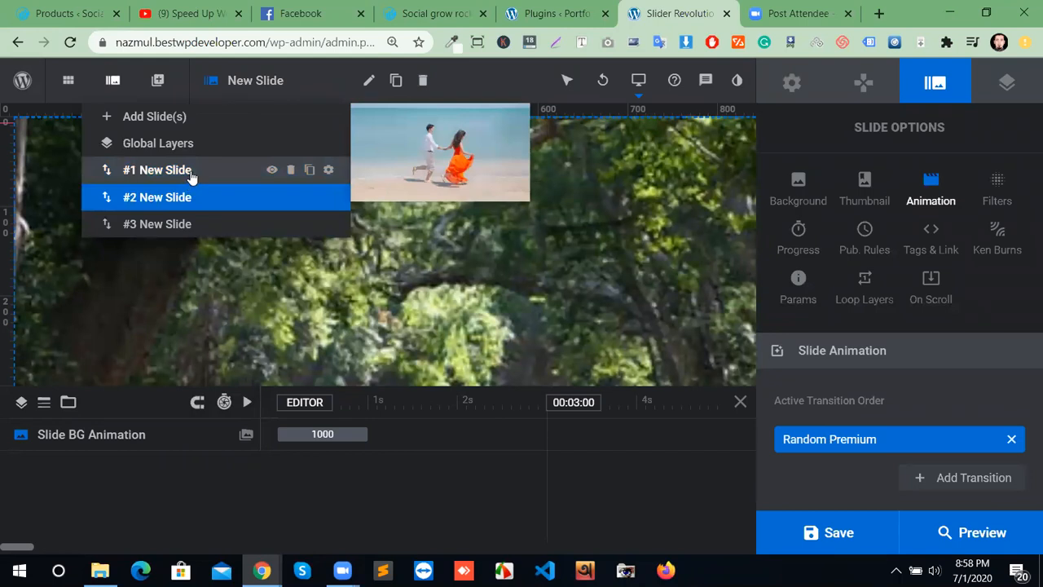
click(267, 172)
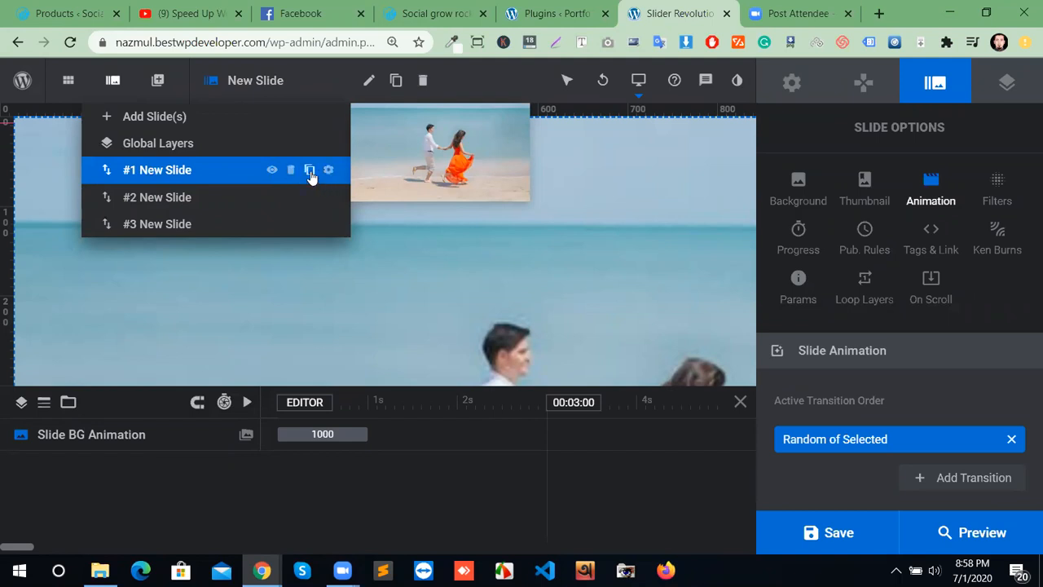
click(310, 171)
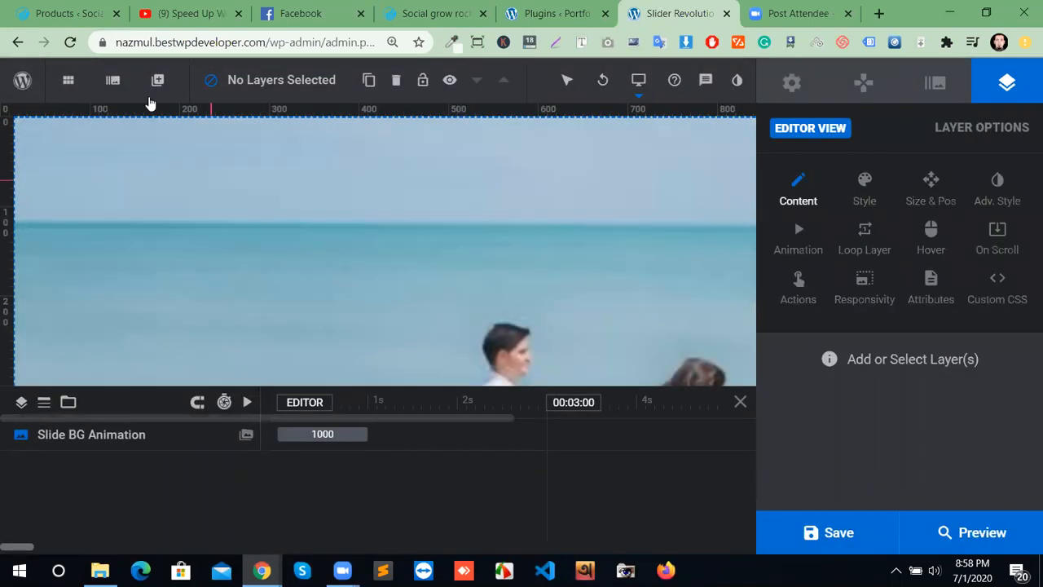
Delete the duplicated slide #4 and confirm the deletion.
mouse_move(121, 96)
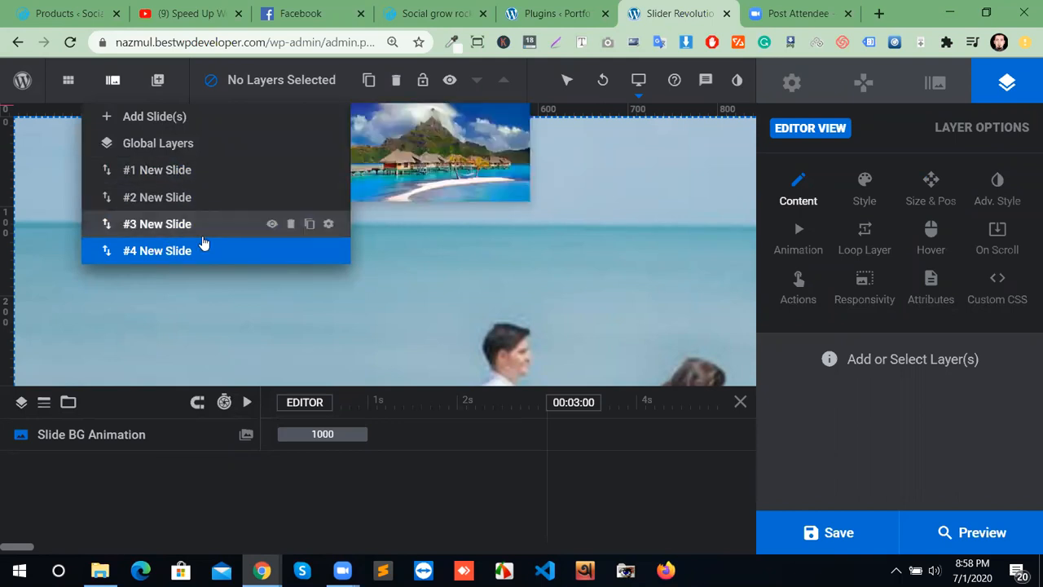
click(290, 251)
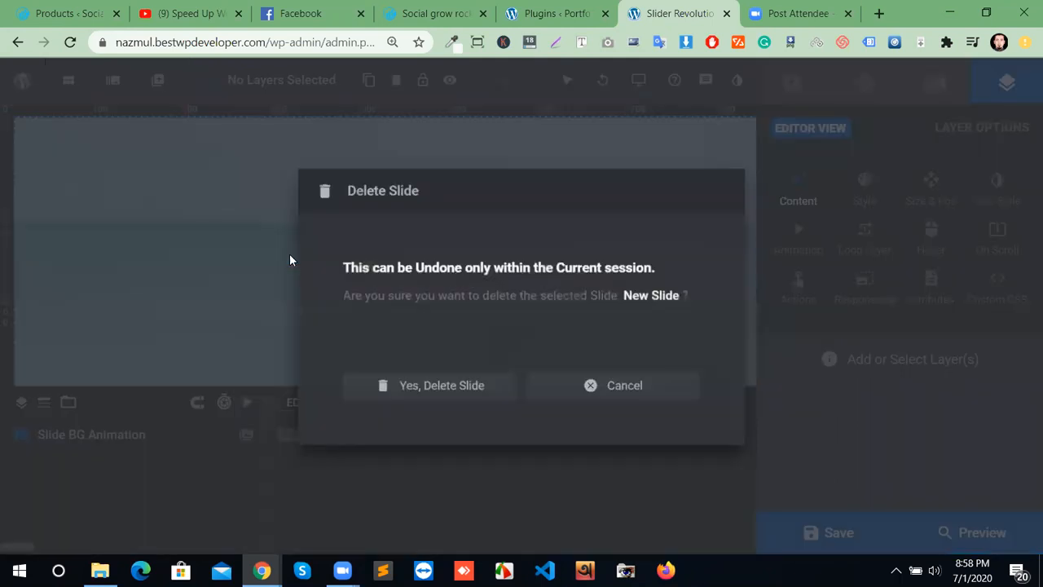
click(407, 384)
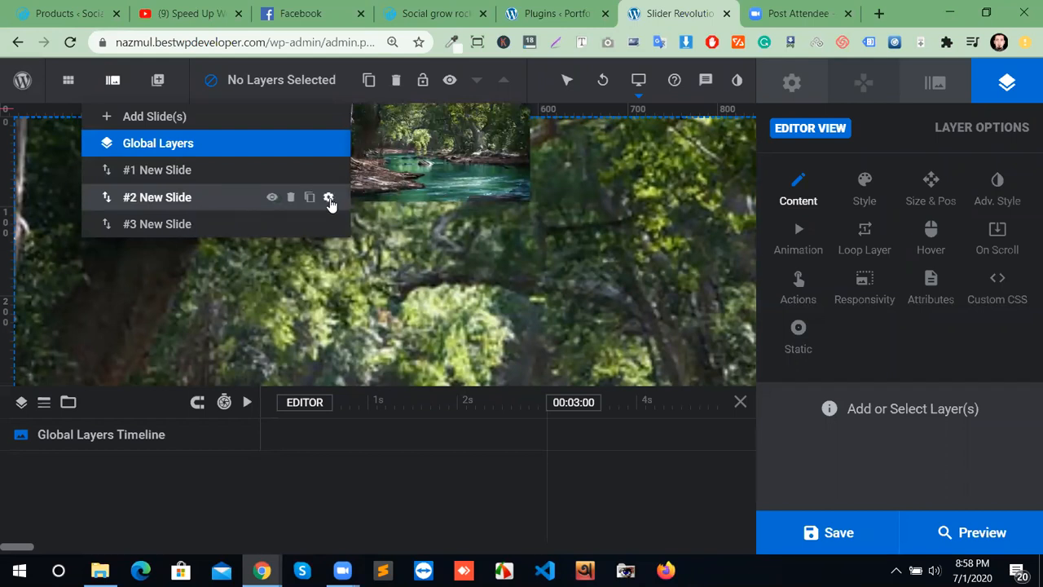
Open slide #2's settings and add a text layer to the slide.
click(329, 199)
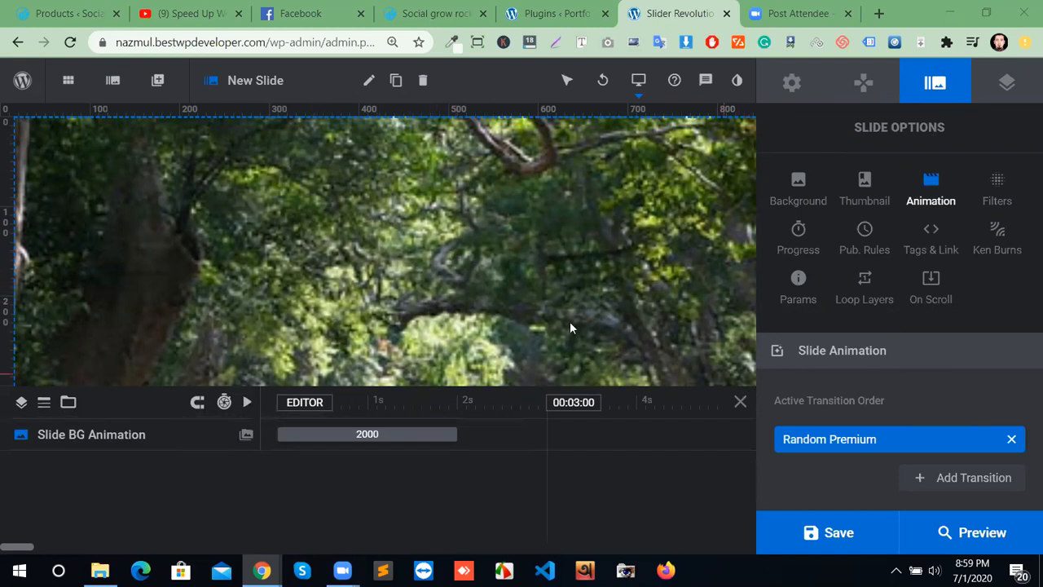
click(917, 432)
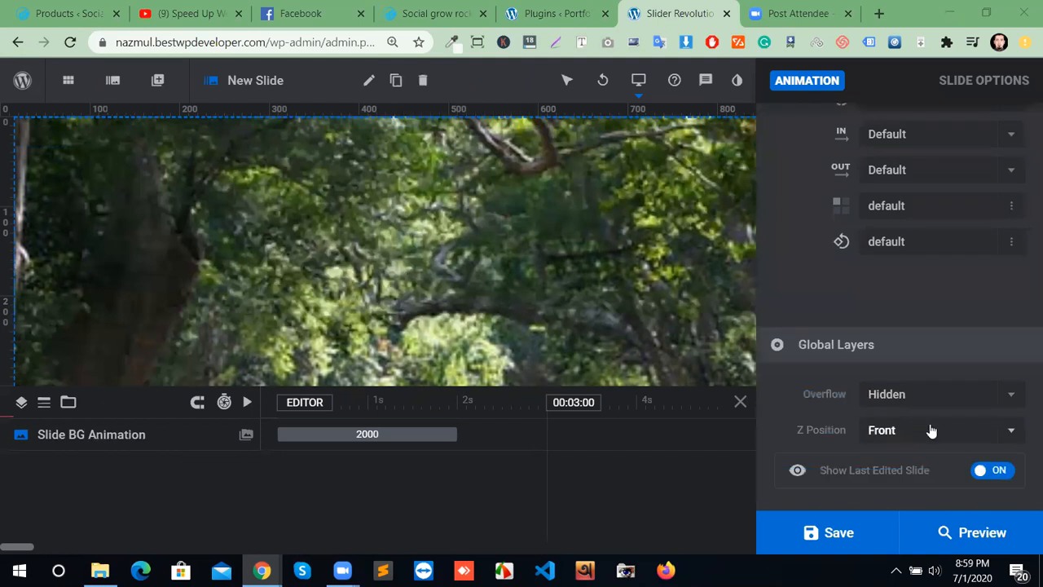
scroll(901, 388, up, 5)
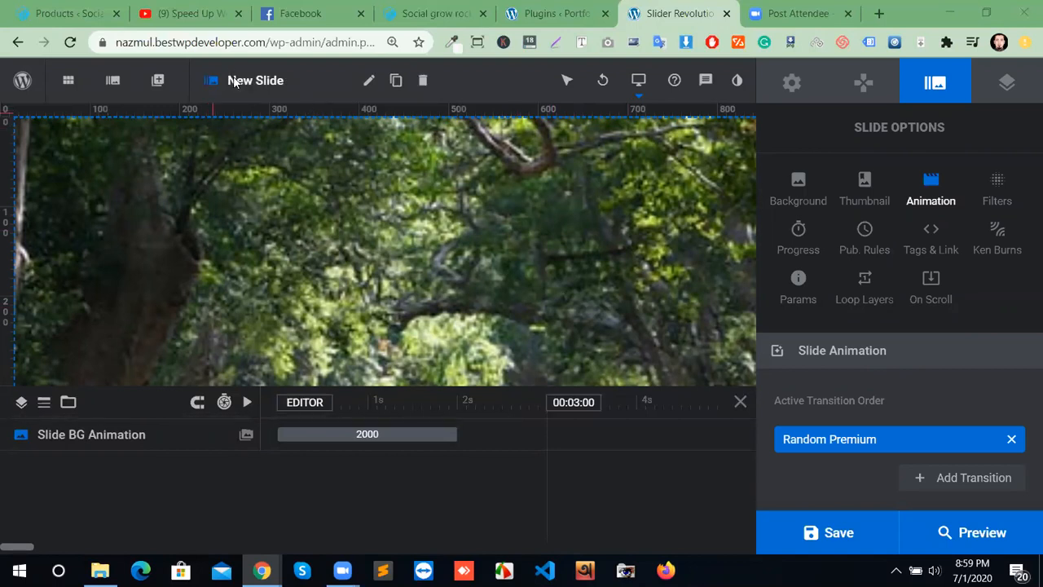
click(164, 87)
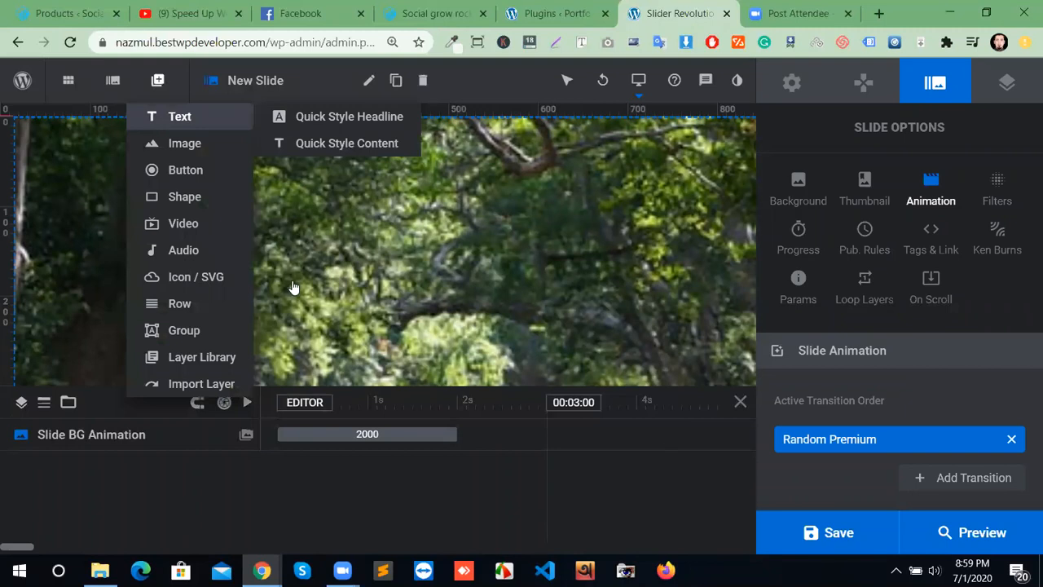
click(179, 116)
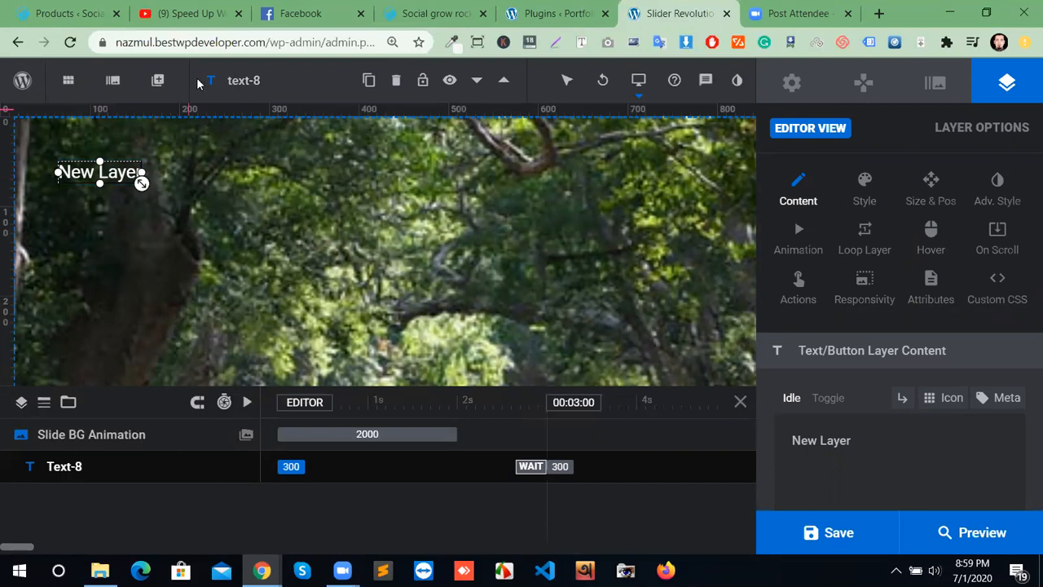
Add a second text layer through the quick styles and browse the headline, content and shadow presets without applying one.
mouse_move(155, 84)
mouse_move(165, 117)
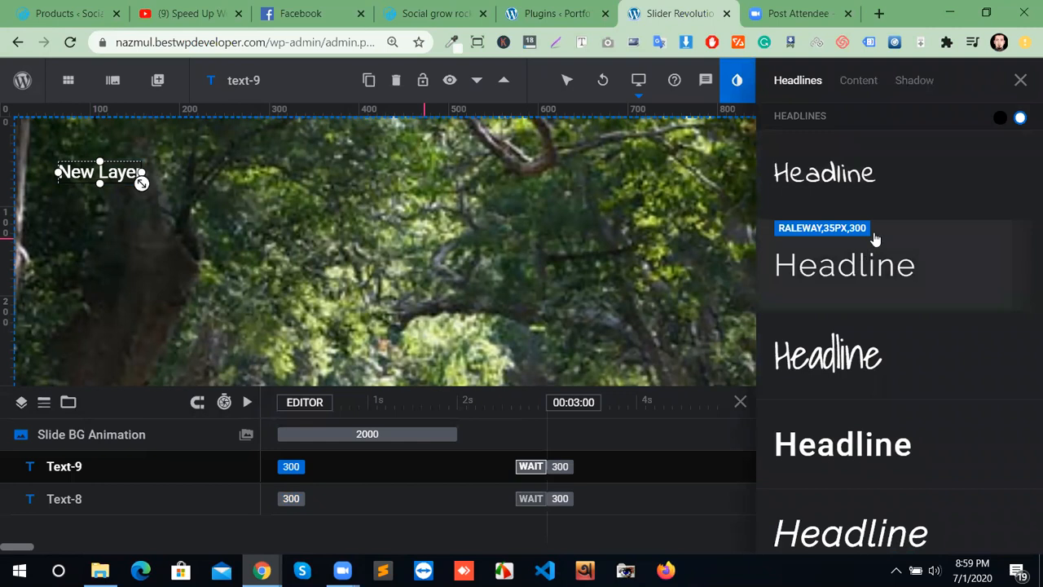
scroll(886, 357, down, 1)
scroll(886, 356, down, 4)
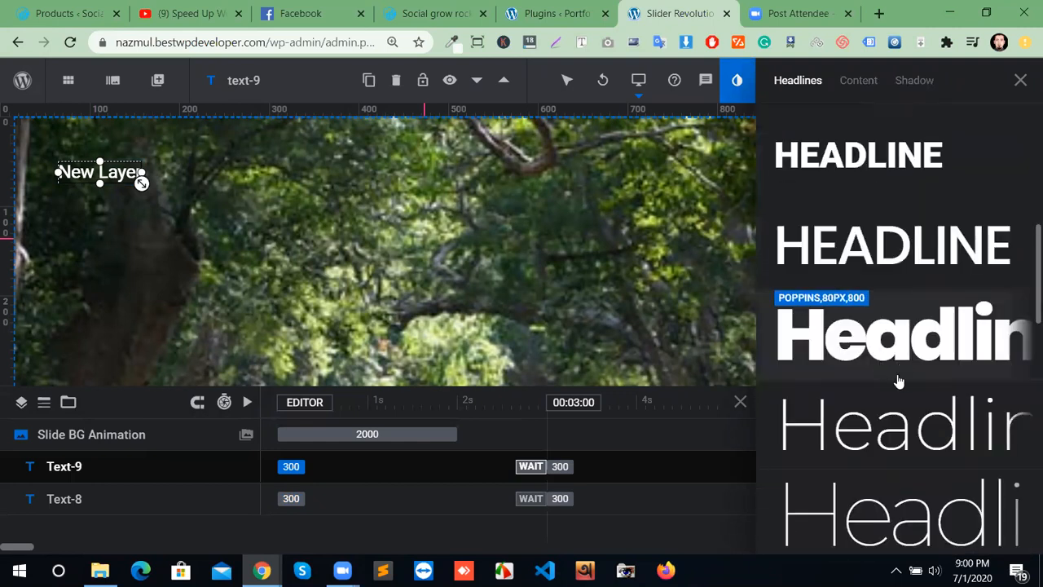
scroll(899, 352, down, 6)
scroll(897, 350, down, 3)
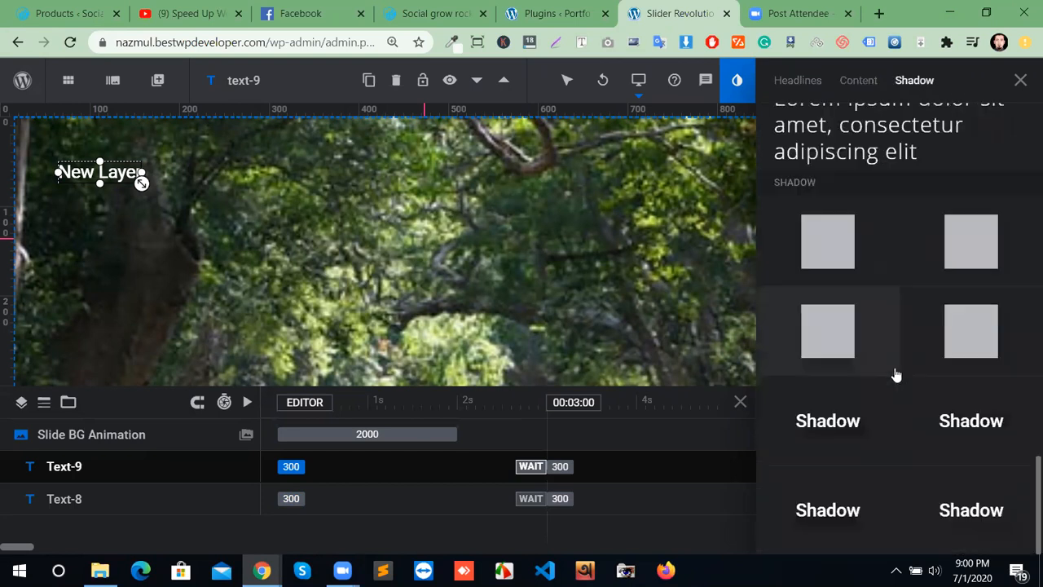
scroll(833, 417, up, 10)
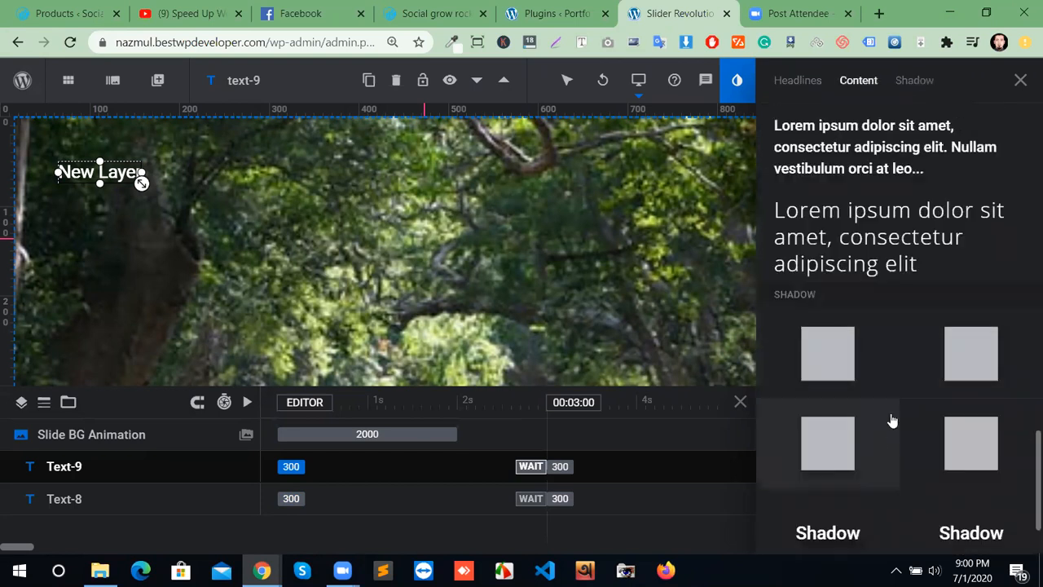
click(858, 82)
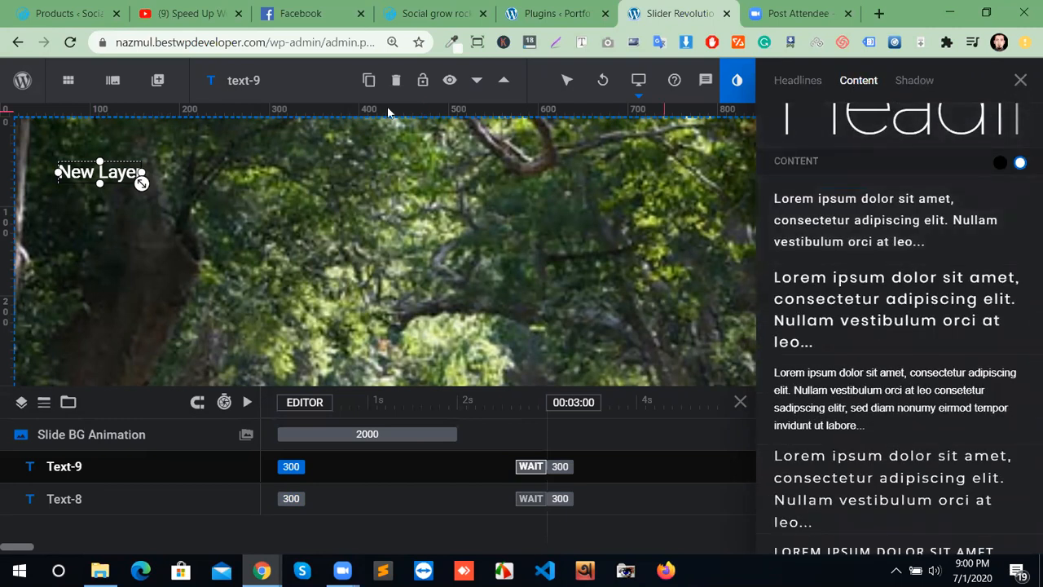
click(1021, 80)
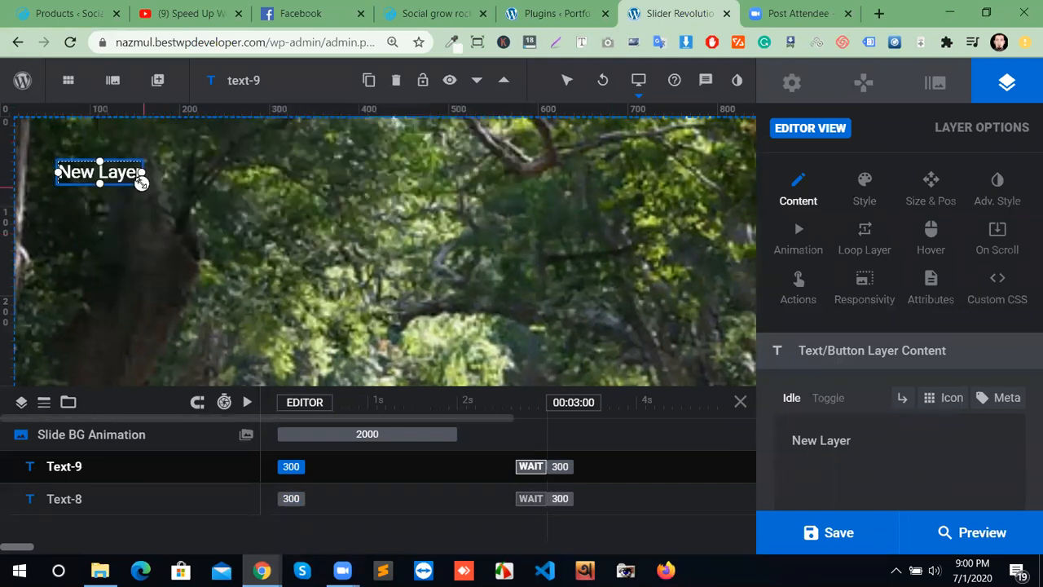
Enlarge the second text layer to a font size of about 85 px and delete that layer.
drag(141, 183, 248, 256)
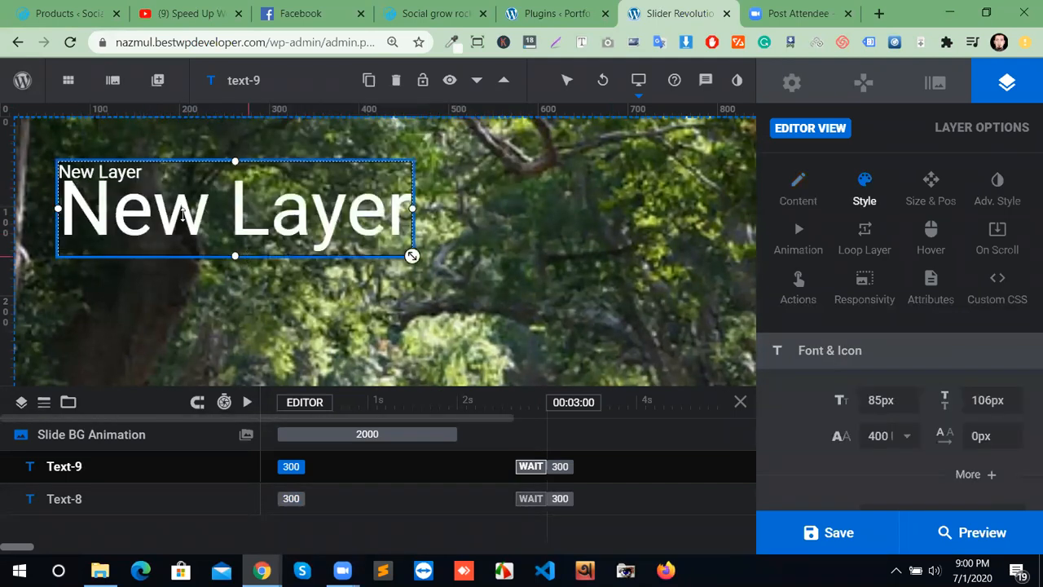
click(395, 80)
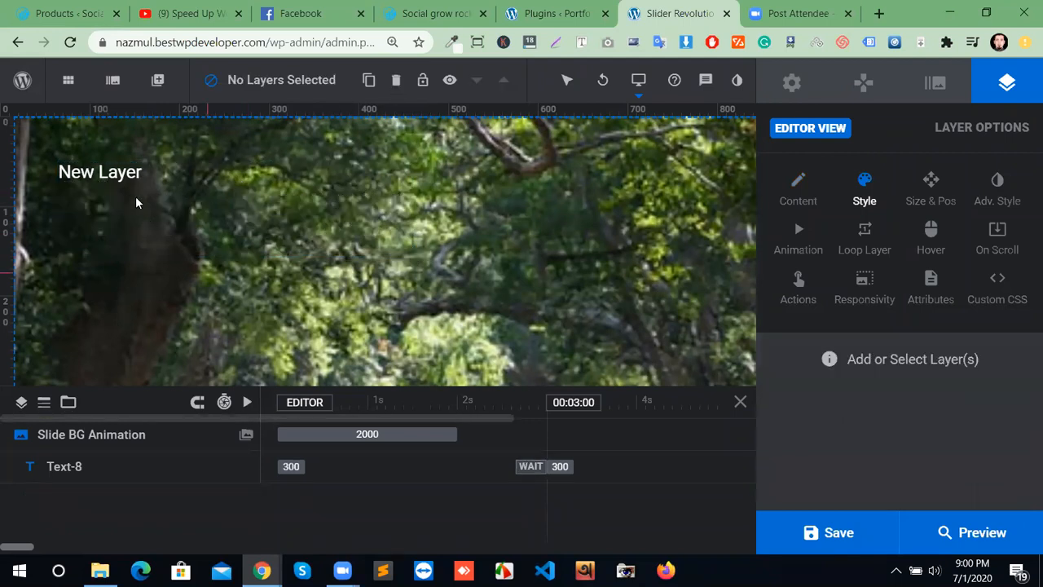
Enlarge the remaining text layer to a font size of about 57 px and move it slightly upward.
click(141, 182)
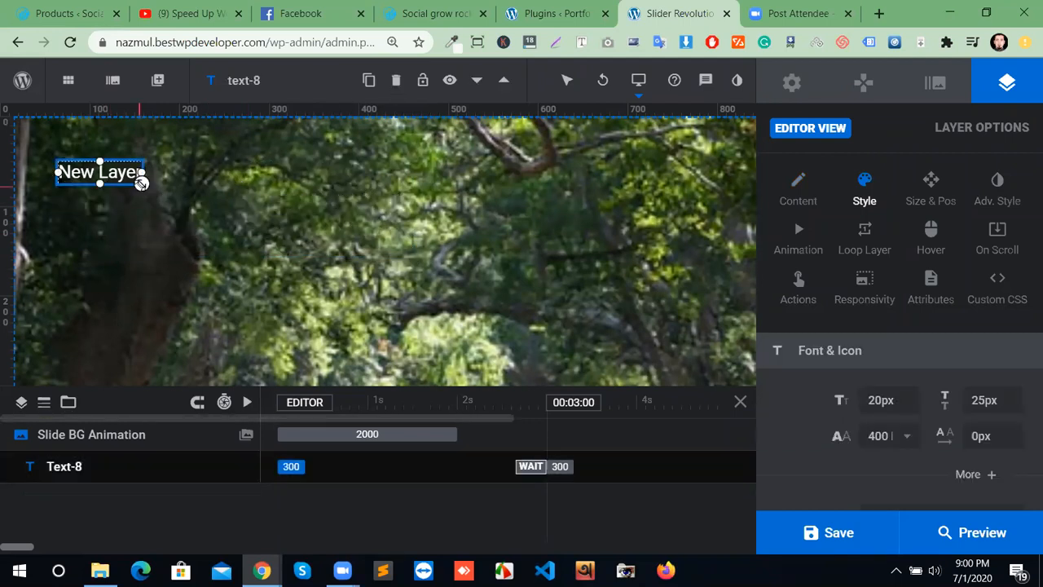
drag(142, 183, 178, 227)
mouse_move(136, 188)
mouse_down()
mouse_move(312, 222)
mouse_move(159, 178)
mouse_move(117, 180)
mouse_move(155, 207)
mouse_move(131, 233)
mouse_move(136, 180)
mouse_up()
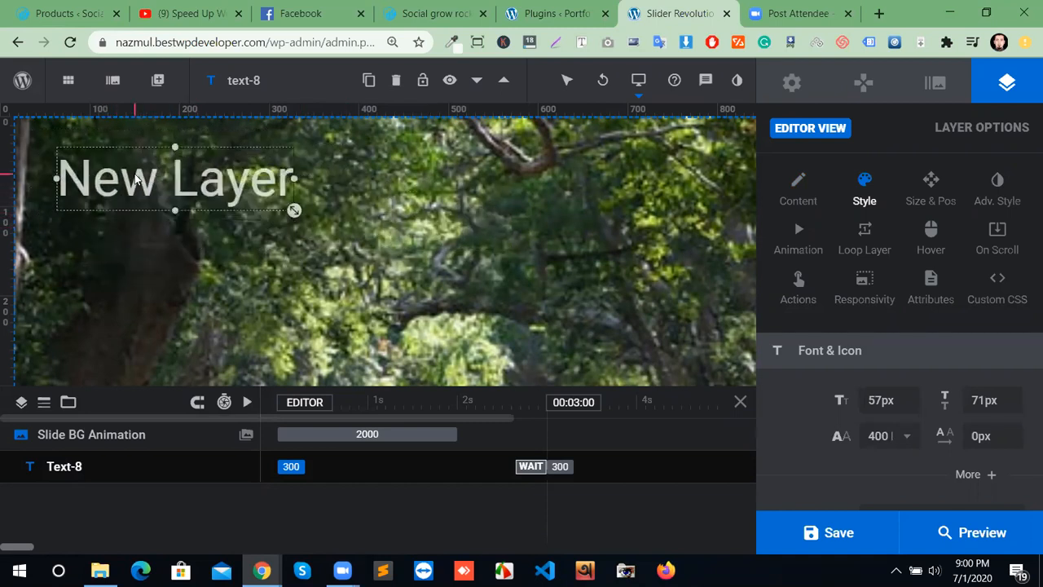
drag(143, 236, 143, 236)
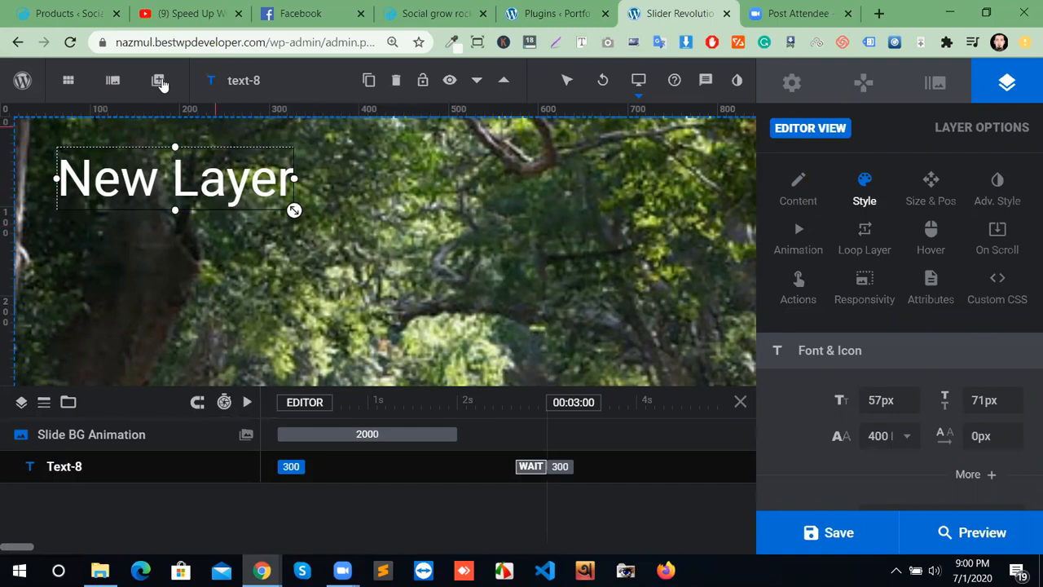
Add a button layer to slide #2 with the quick style presets open.
click(158, 80)
mouse_move(186, 147)
click(156, 83)
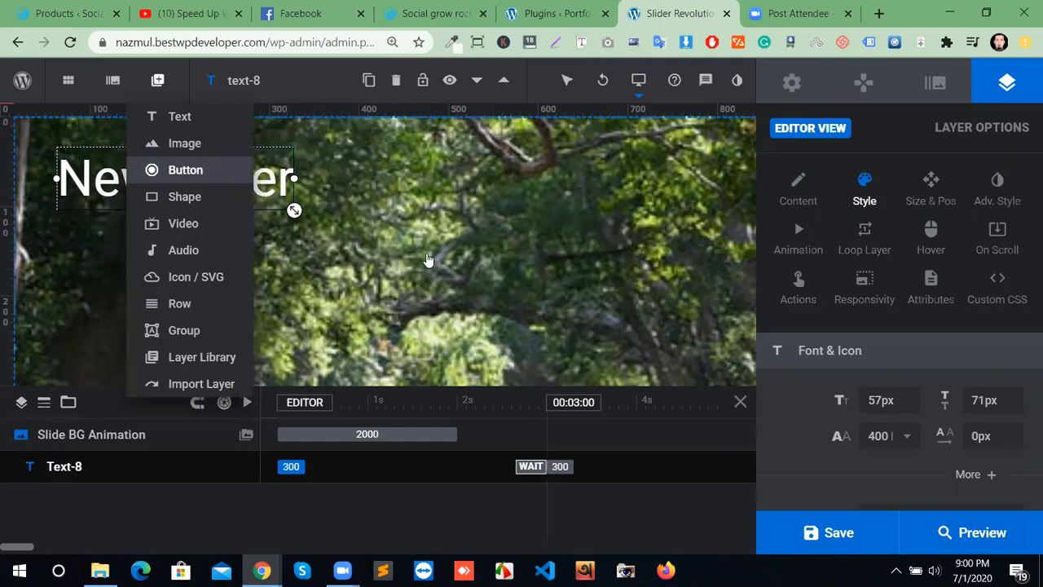
click(185, 170)
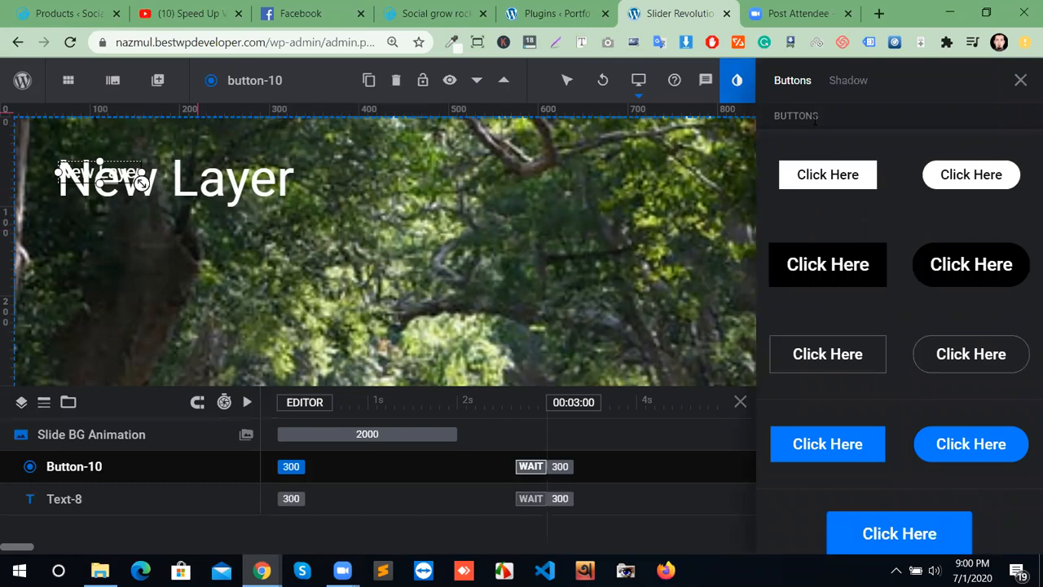
Browse the button presets in the quick styles for a suitable design.
scroll(917, 285, down, 6)
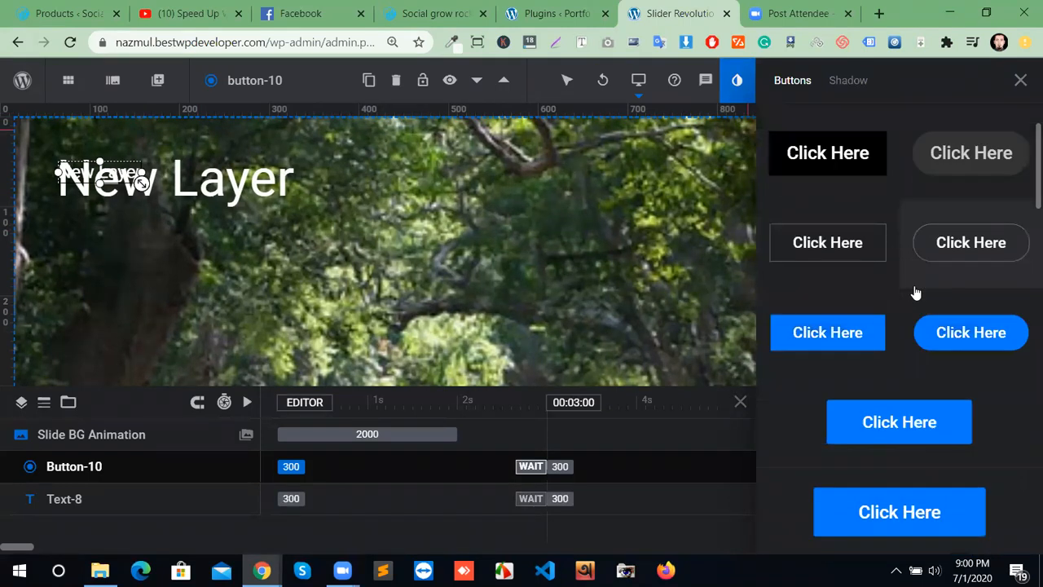
scroll(913, 310, down, 10)
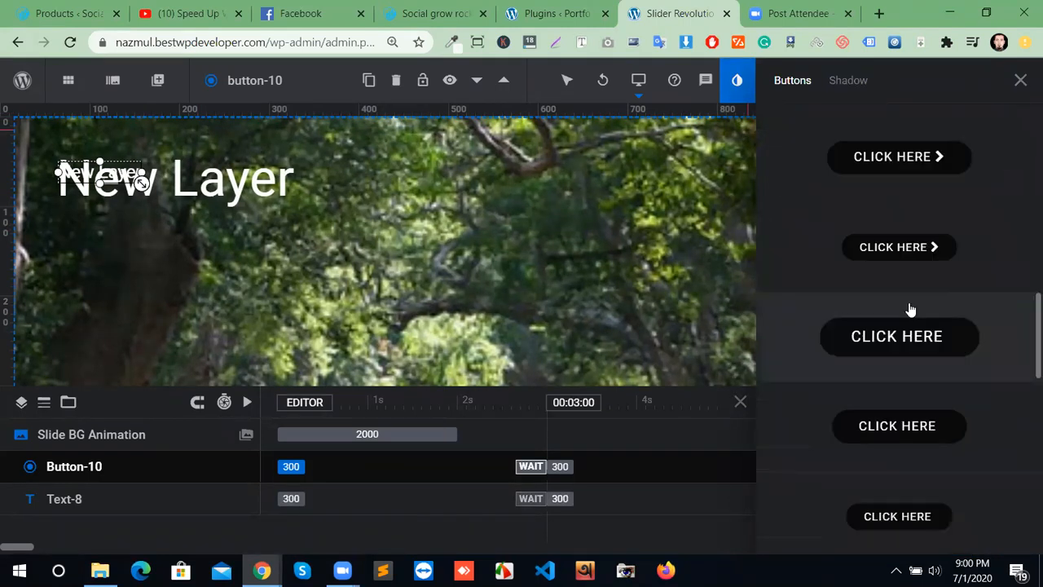
scroll(921, 367, up, 5)
scroll(925, 424, up, 3)
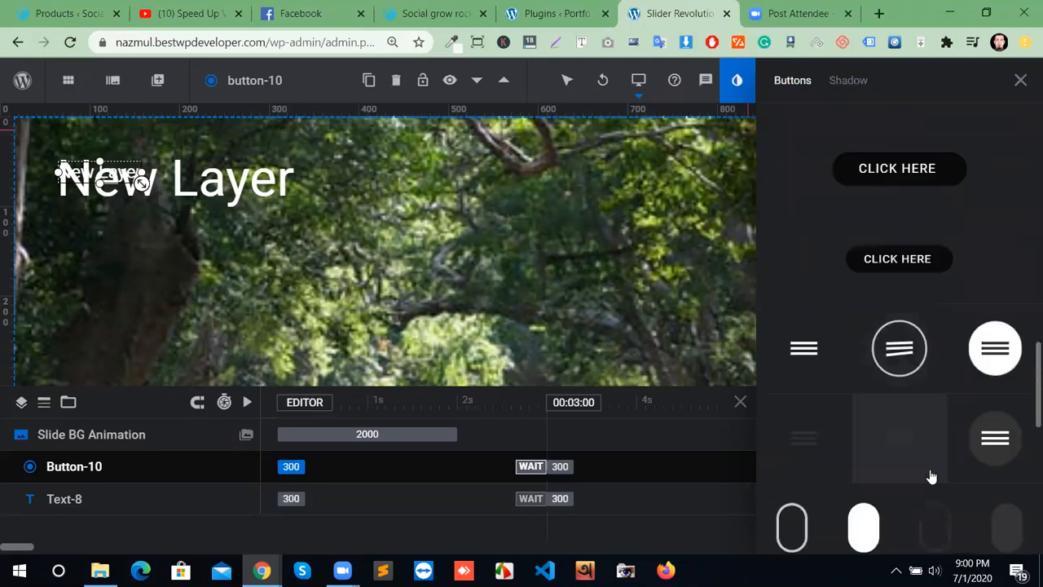
scroll(917, 367, down, 2)
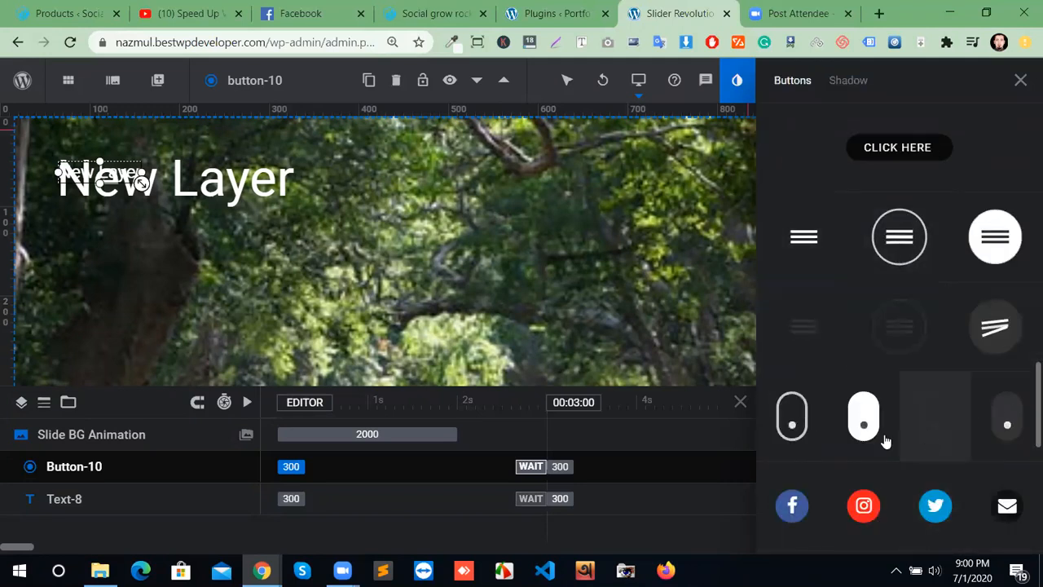
scroll(899, 443, up, 5)
scroll(901, 443, up, 3)
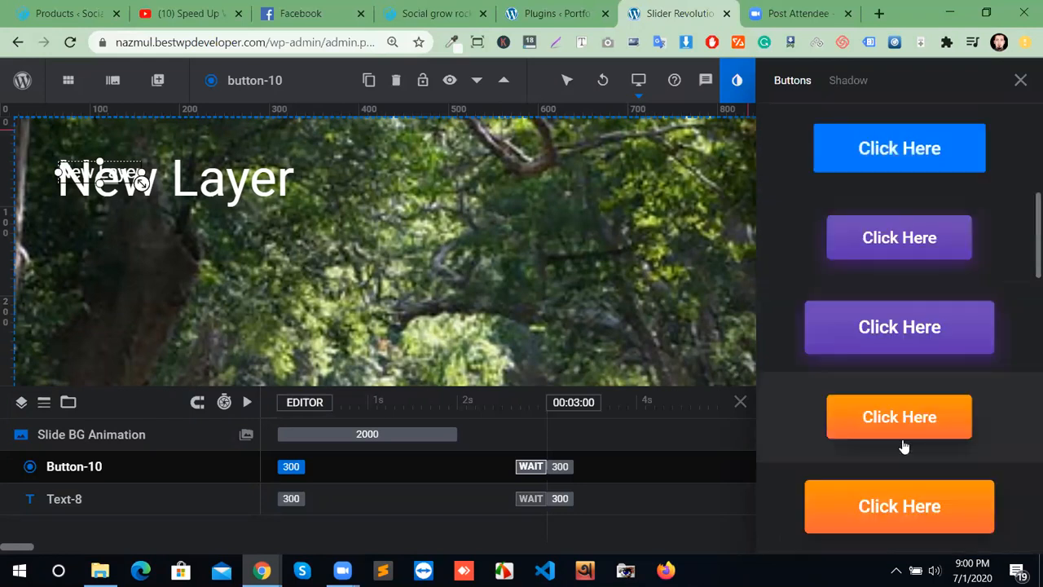
Apply the small purple "Click Here" preset to the button layer, shrink it and delete that layer.
drag(168, 166, 158, 275)
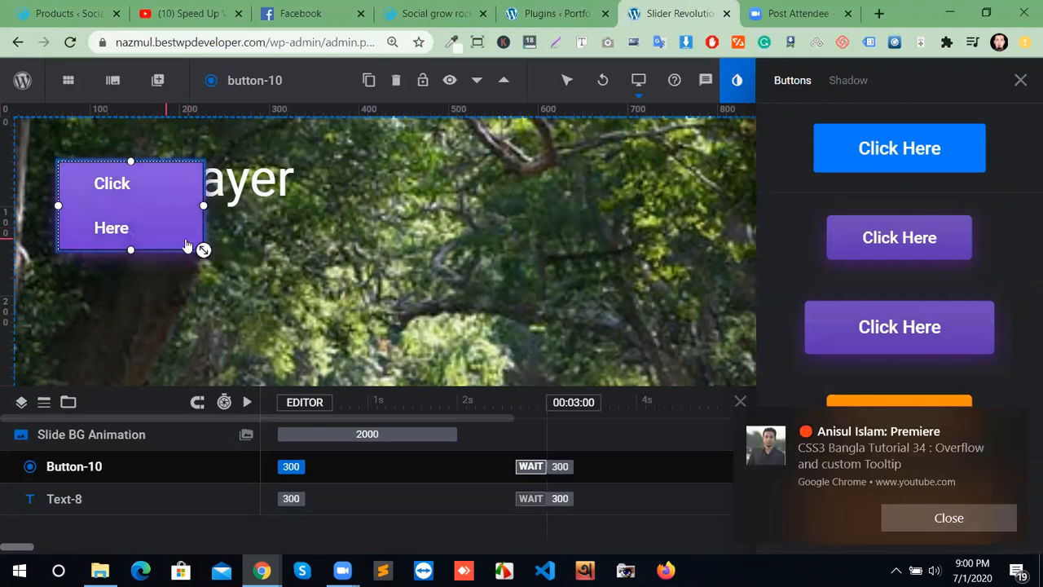
drag(203, 250, 147, 215)
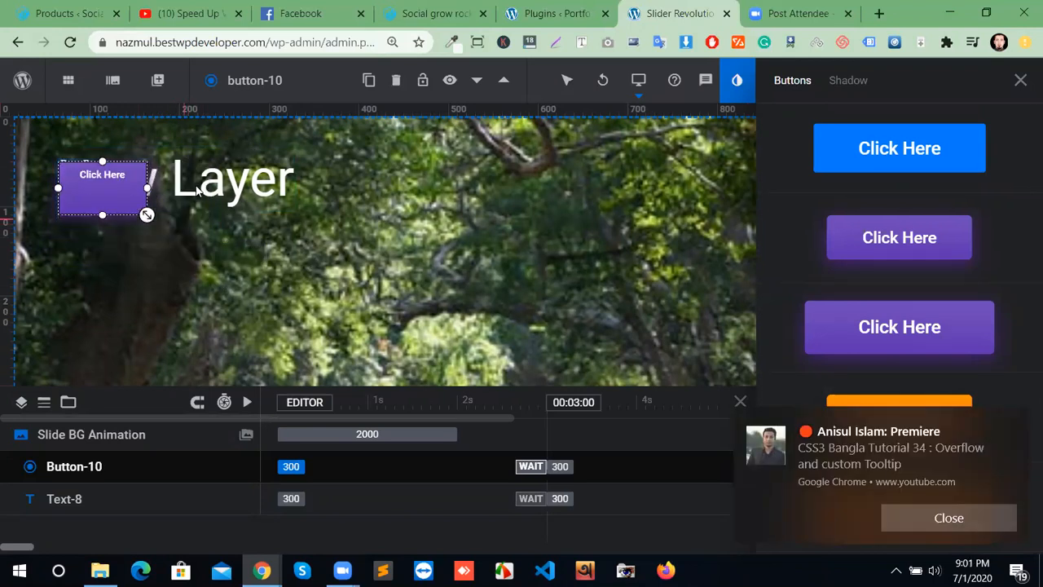
click(394, 80)
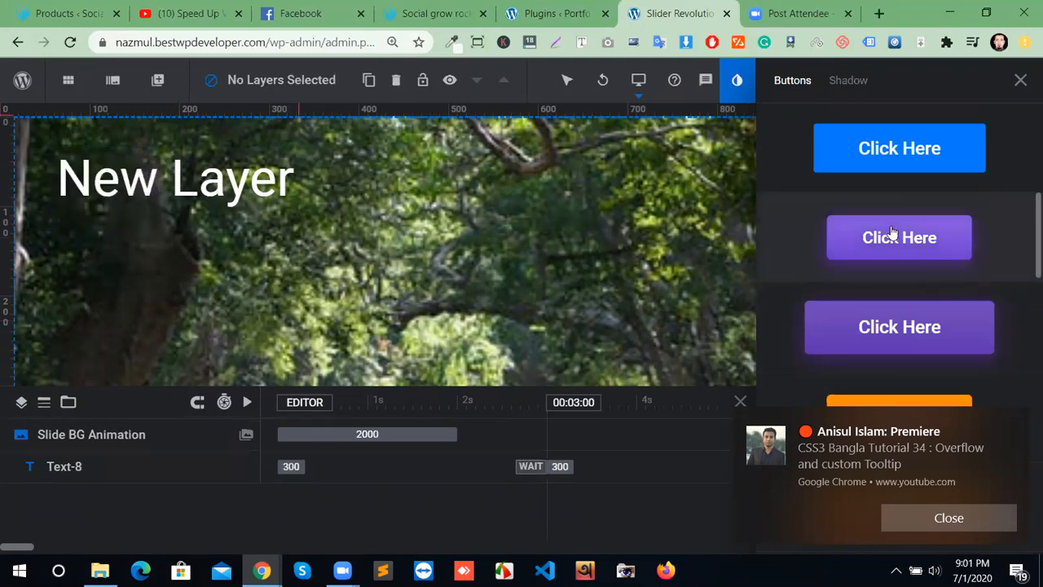
Add a new button layer with the small purple "Click Here" preset, place it below the "New Layer" text and close the quick styles.
click(857, 251)
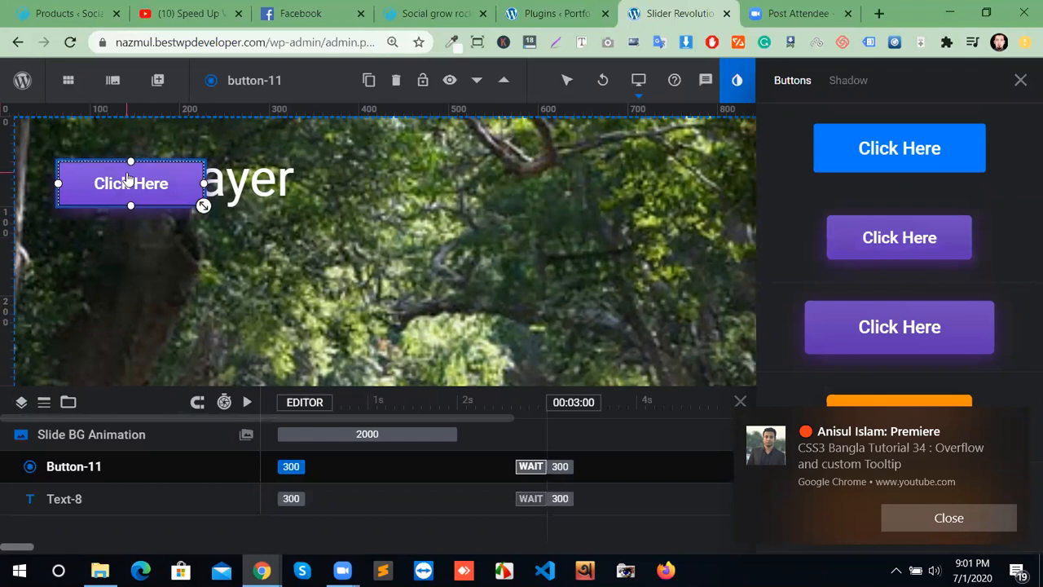
drag(127, 179, 119, 249)
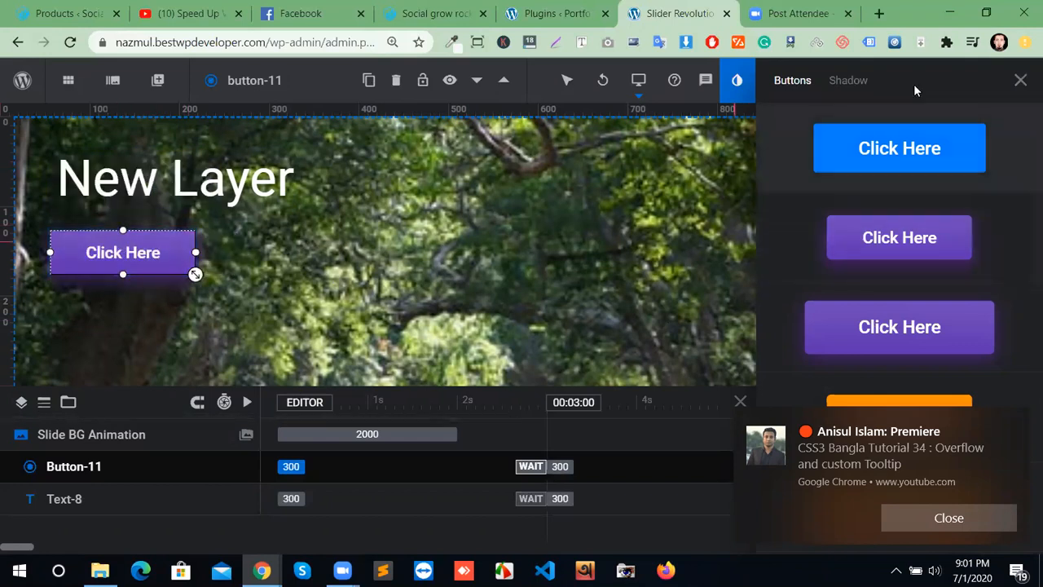
click(1016, 421)
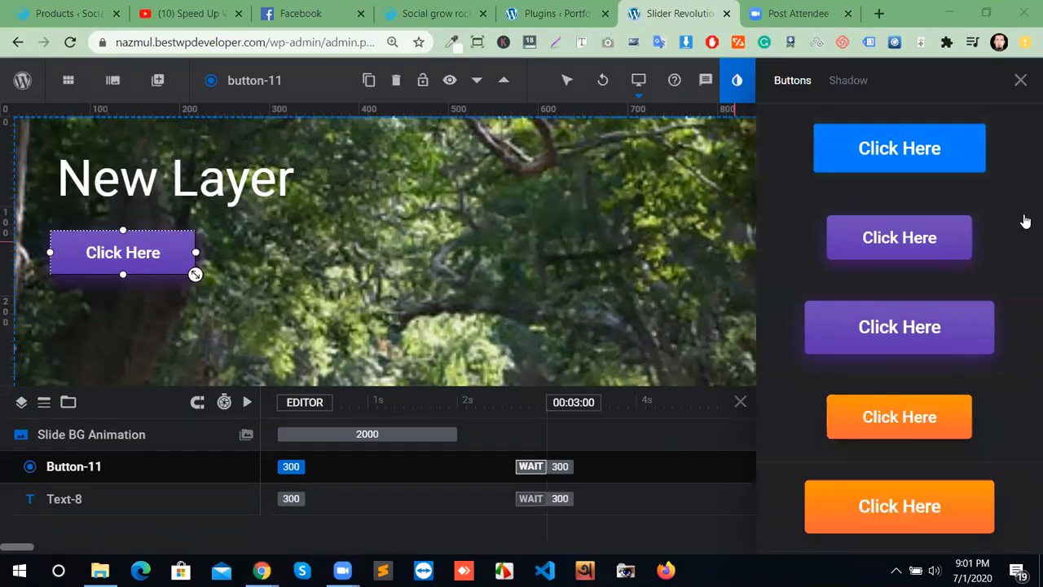
click(1020, 80)
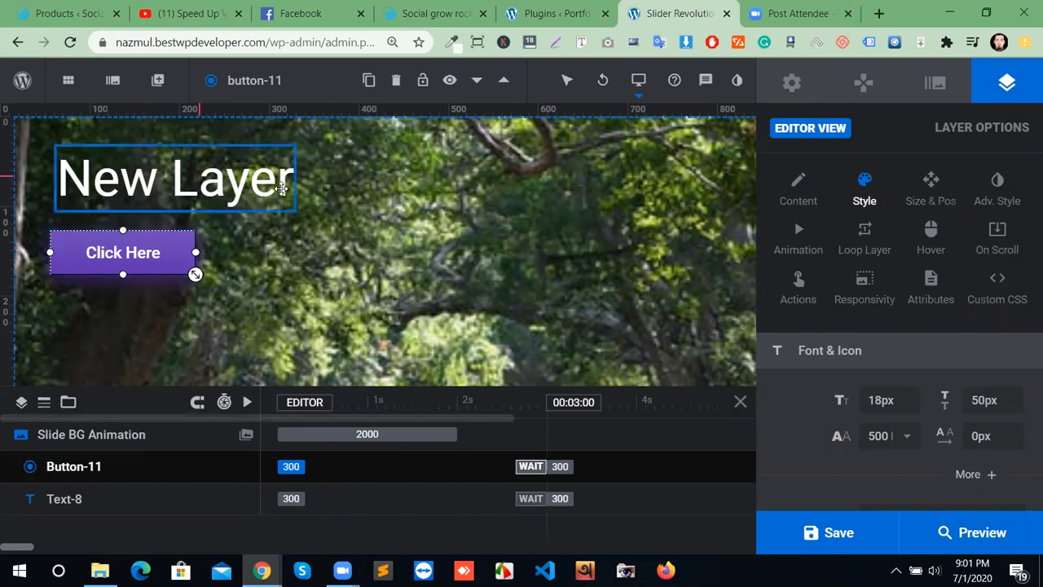
Replace the "New Layer" text with "akdsgfjlakdsgjd" in the text layer's content options.
click(238, 184)
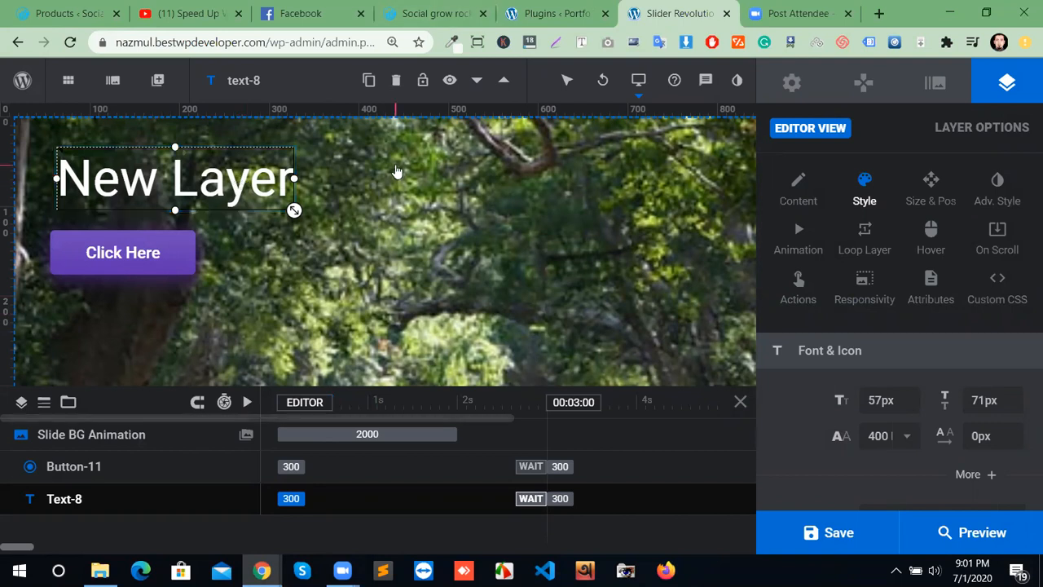
click(523, 336)
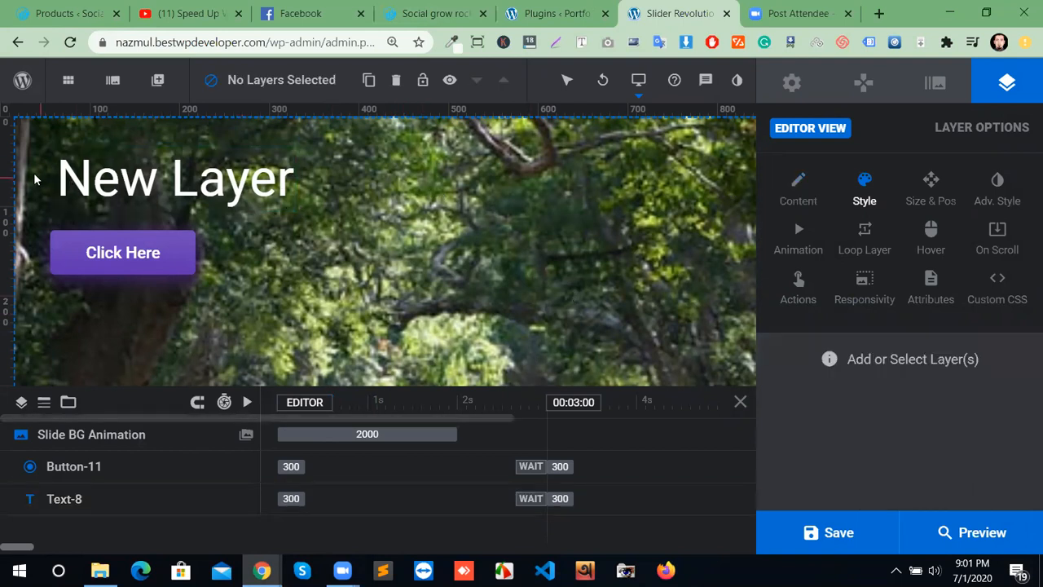
click(249, 181)
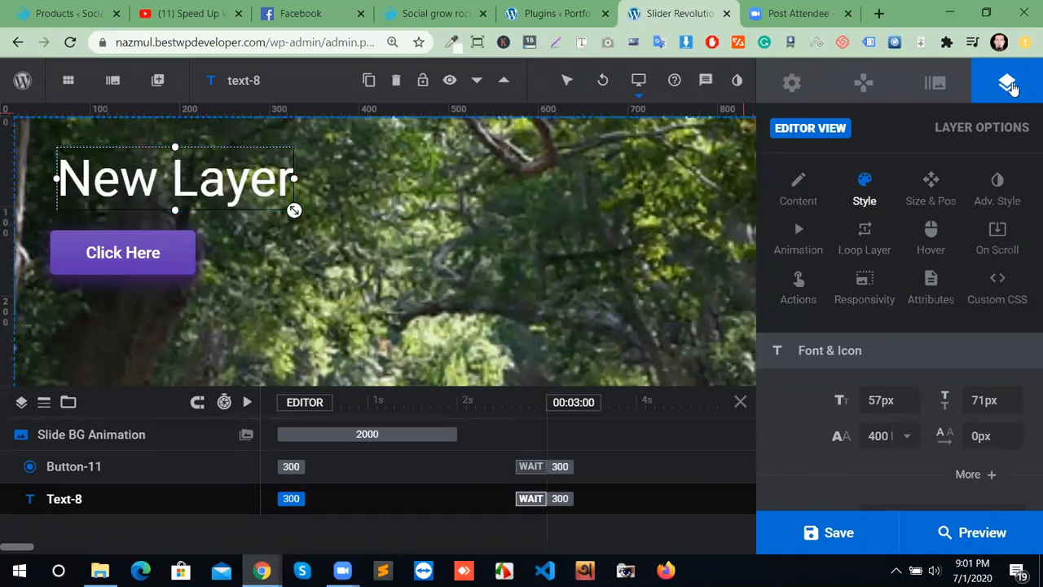
click(803, 191)
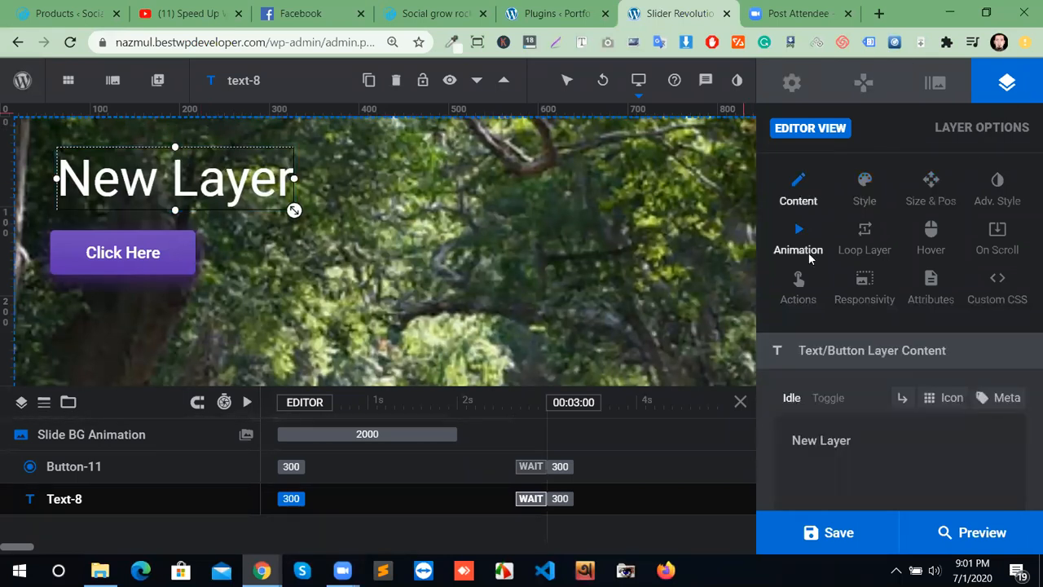
drag(869, 447, 787, 440)
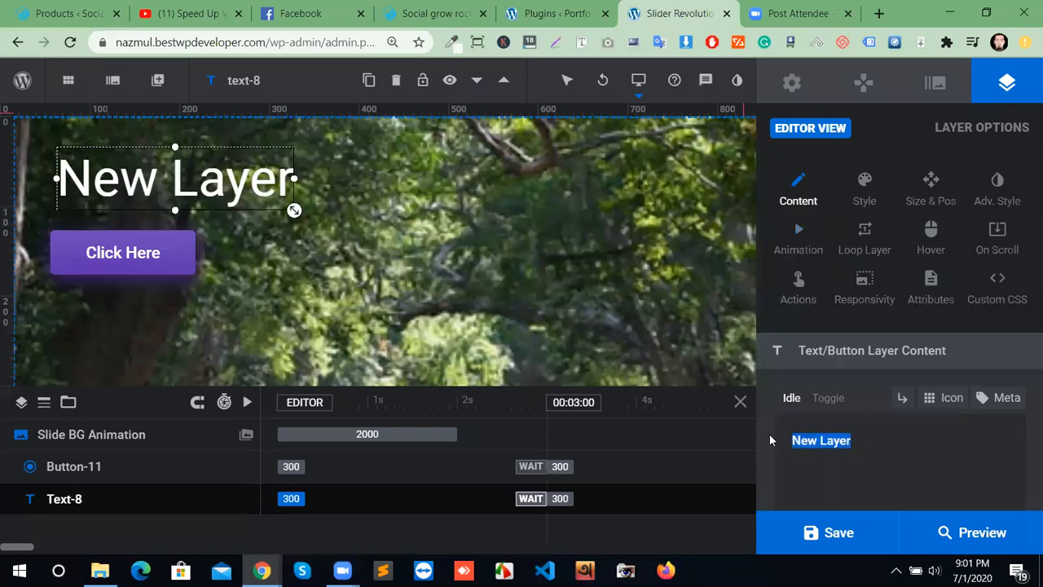
text(akdsgfjlakdsgjd)
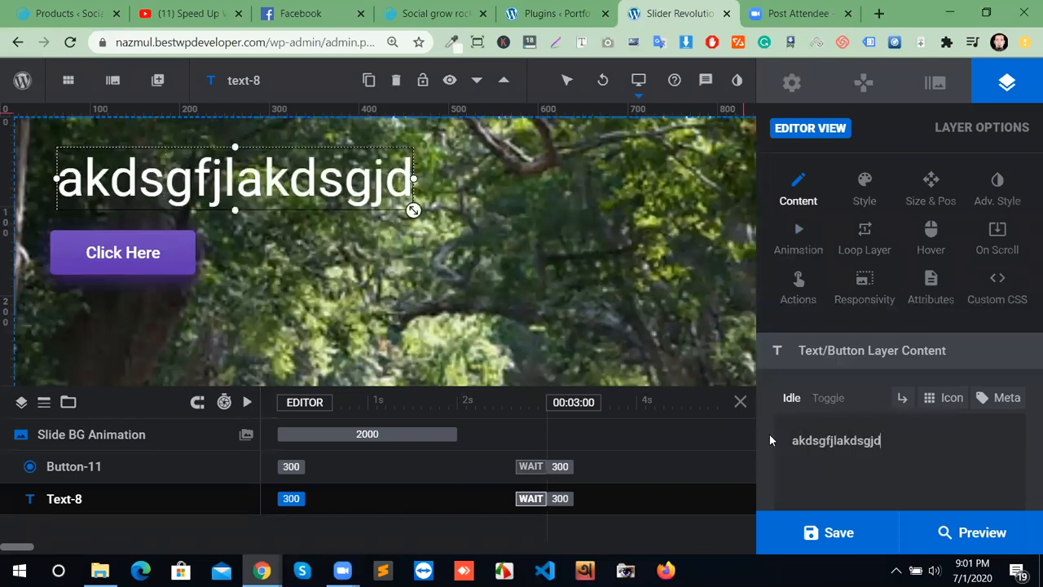
Clear the text layer's content and enter "sdgdfhf" instead.
key(BackSpace)
key(BackSpace)
key(BackSpace)
key(BackSpace)
key(BackSpace)
key(BackSpace)
key(BackSpace)
key(BackSpace)
key(BackSpace)
key(BackSpace)
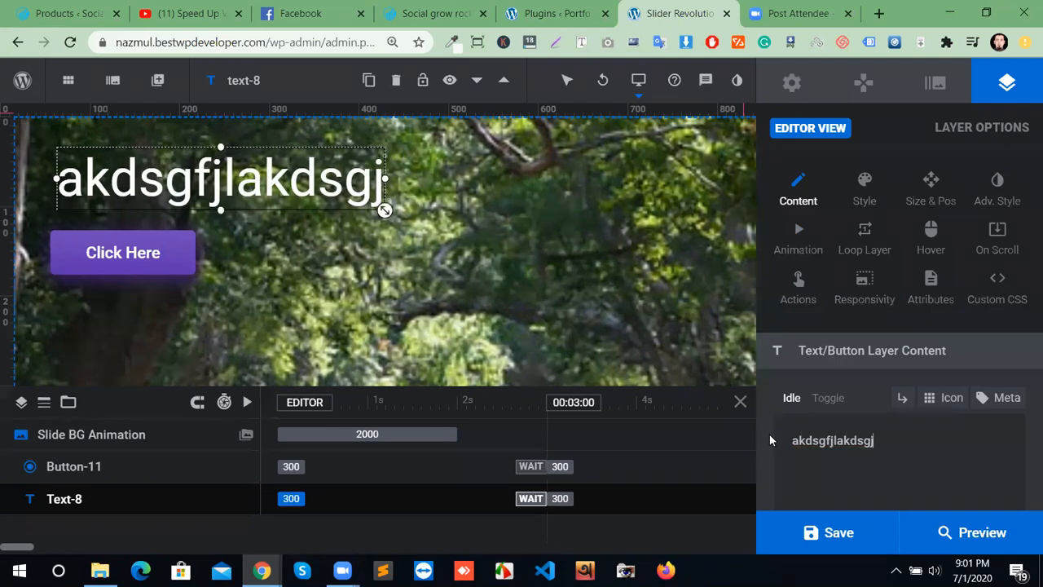
key(BackSpace)
key(BackSpace)
key(BackSpace)
key(BackSpace)
key(BackSpace)
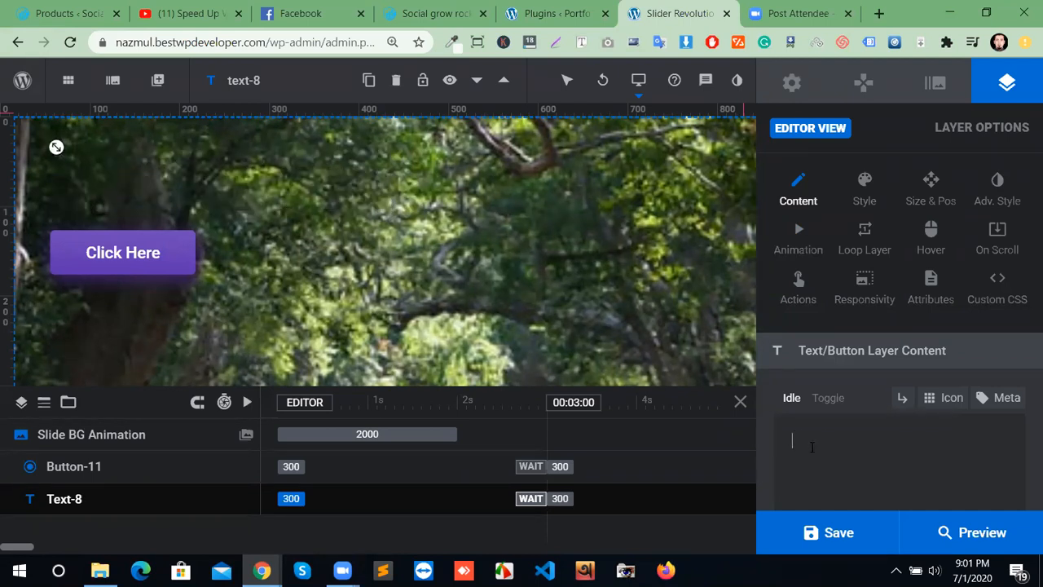
scroll(812, 446, down, 2)
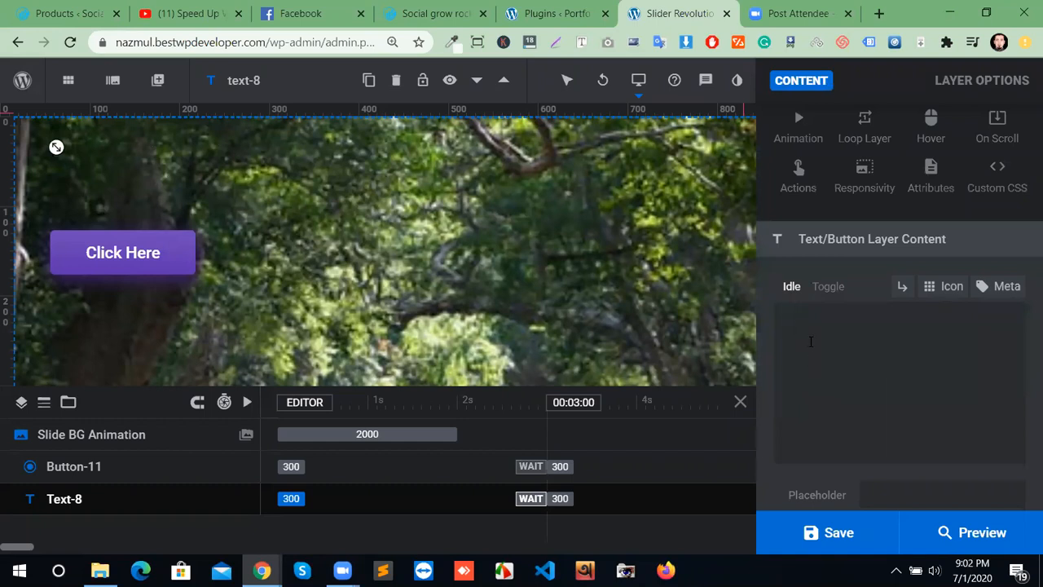
text(sdgdfhf)
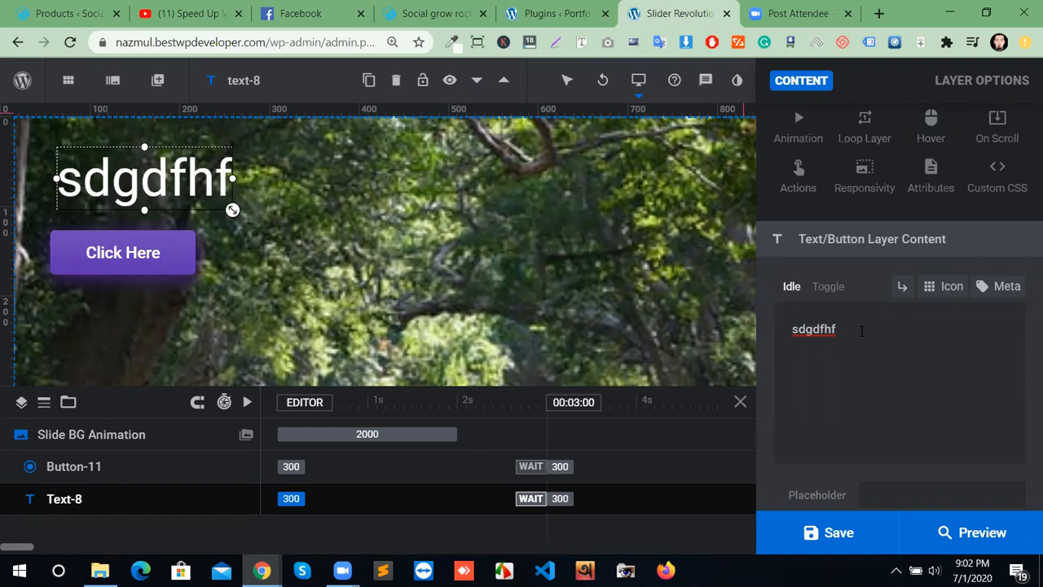
Replace the text layer's content with the person's name.
key(BackSpace)
key(BackSpace)
key(BackSpace)
key(BackSpace)
key(BackSpace)
key(BackSpace)
key(BackSpace)
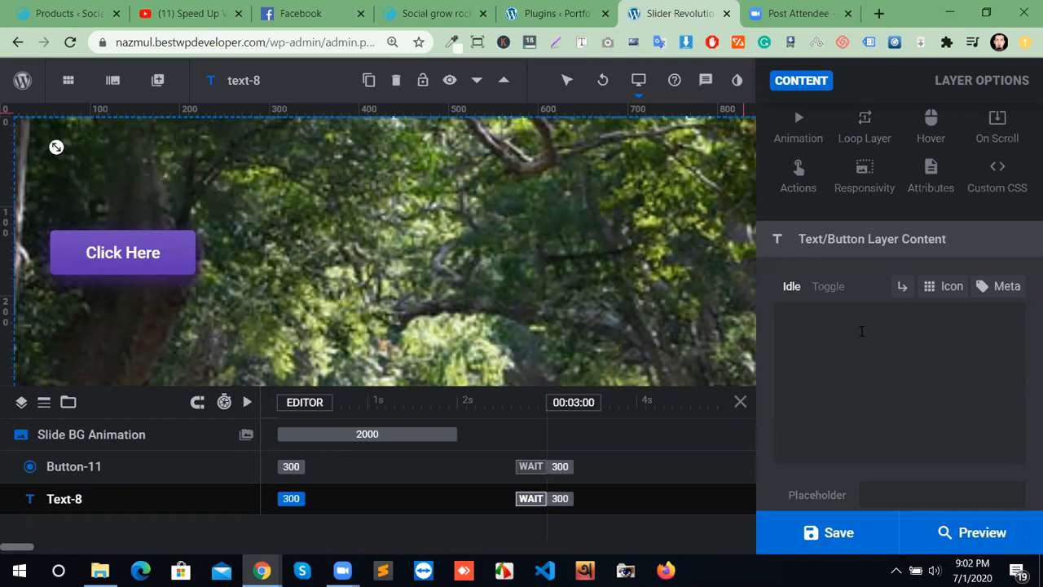
text(Rahman)
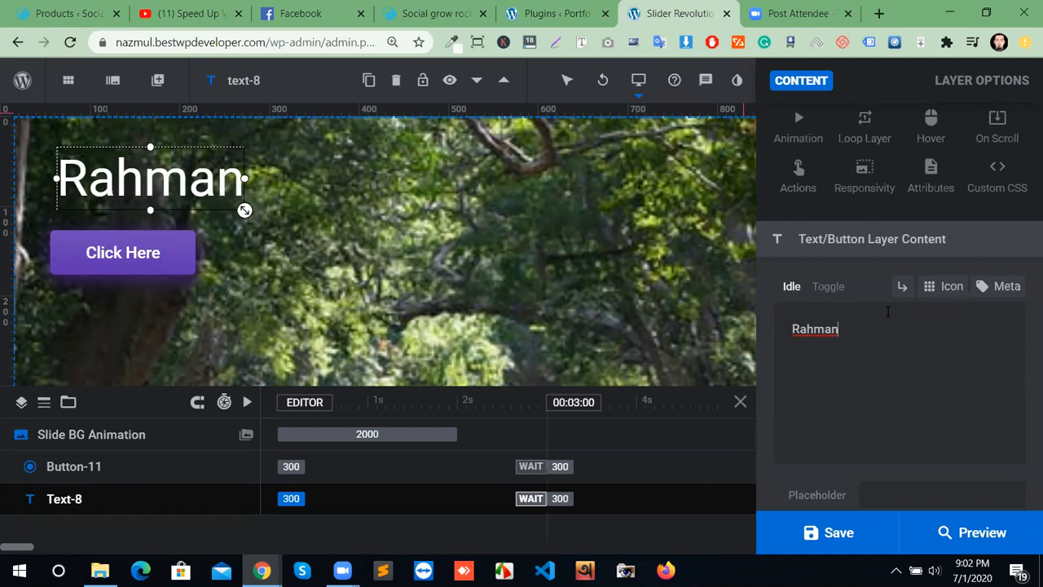
Insert the FontAwesome power-off icon after the name in the text layer and remove its code again.
key(ctrl+s)
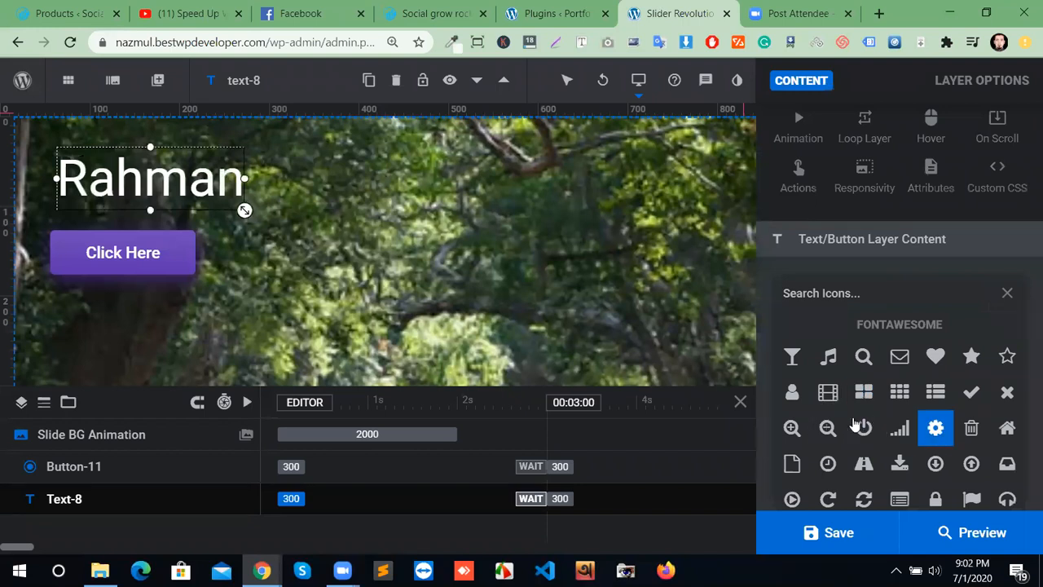
click(864, 428)
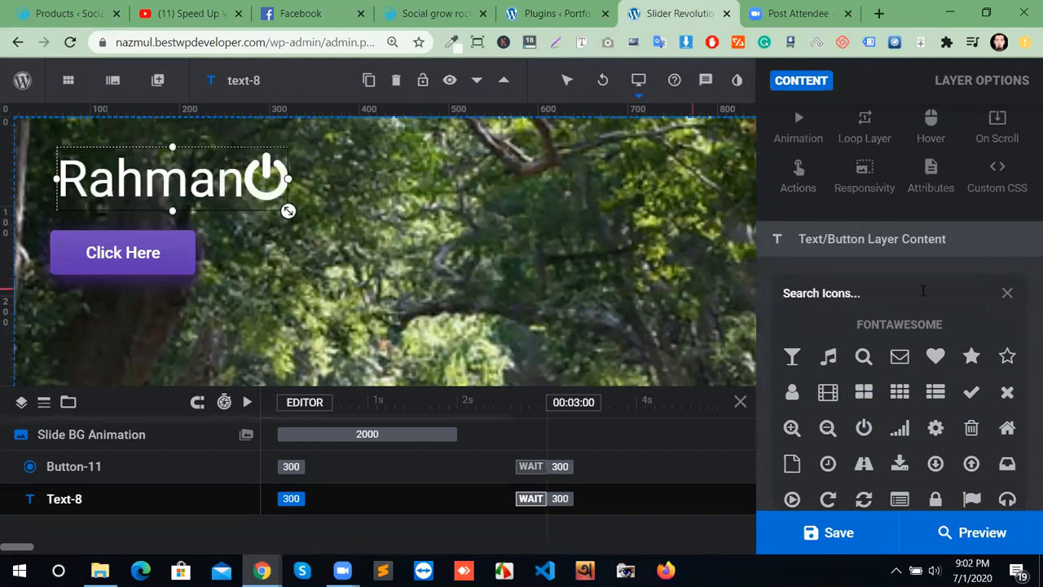
click(276, 181)
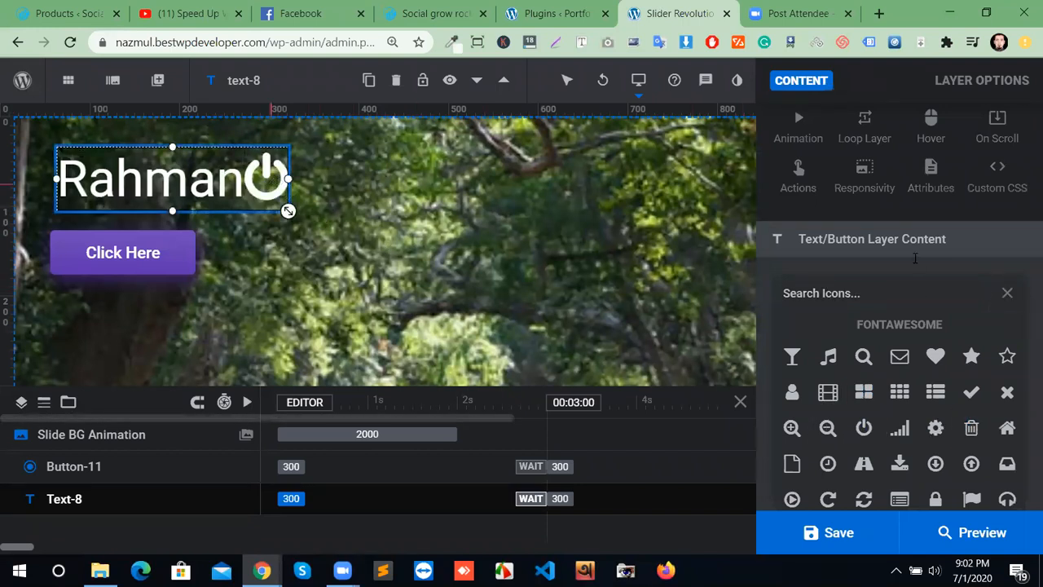
click(1007, 293)
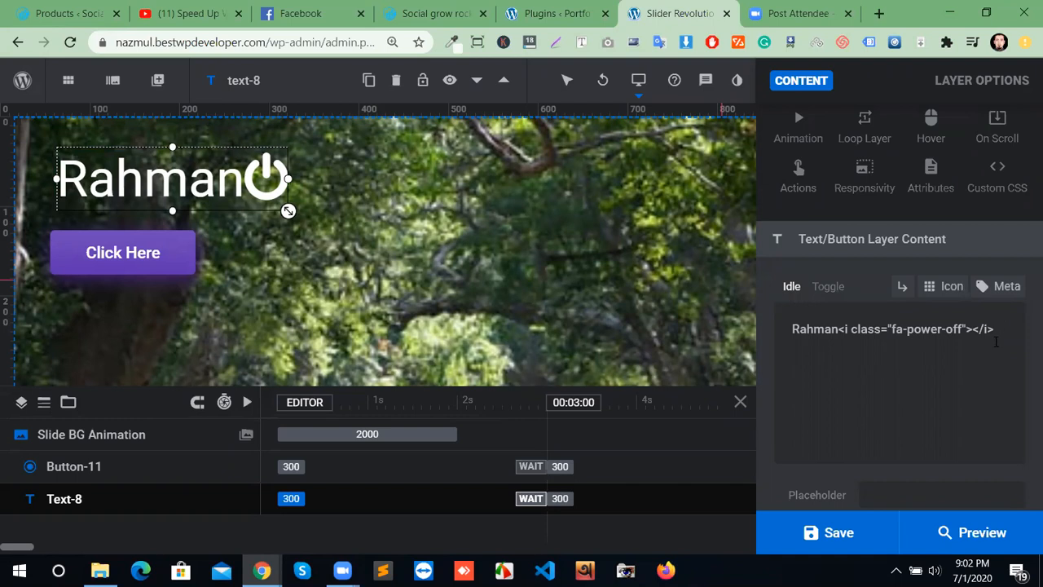
drag(1011, 328, 843, 342)
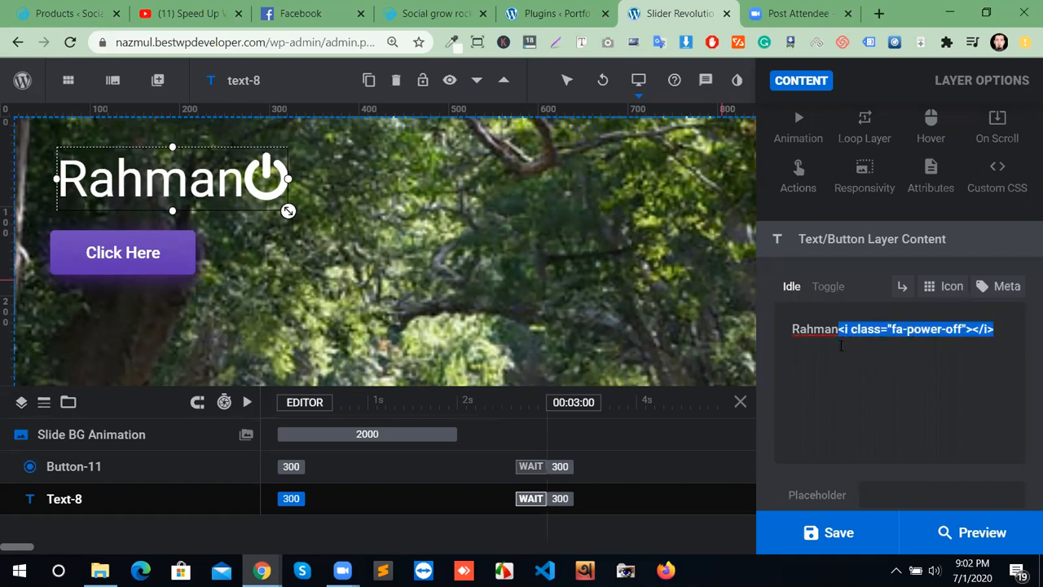
key(BackSpace)
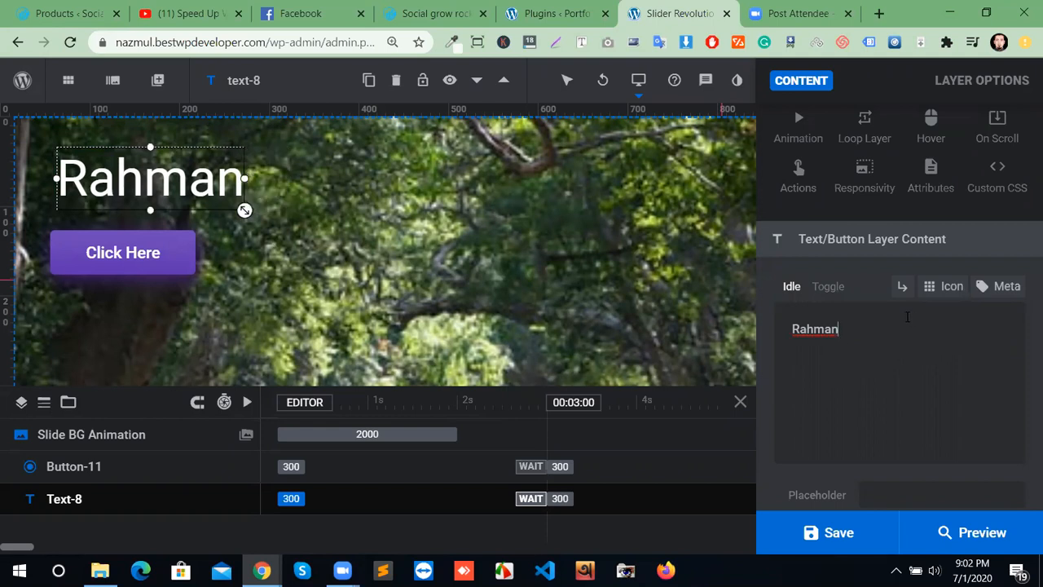
Try the right and left text alignments on the text layer and set its alignment to centre.
scroll(905, 391, up, 2)
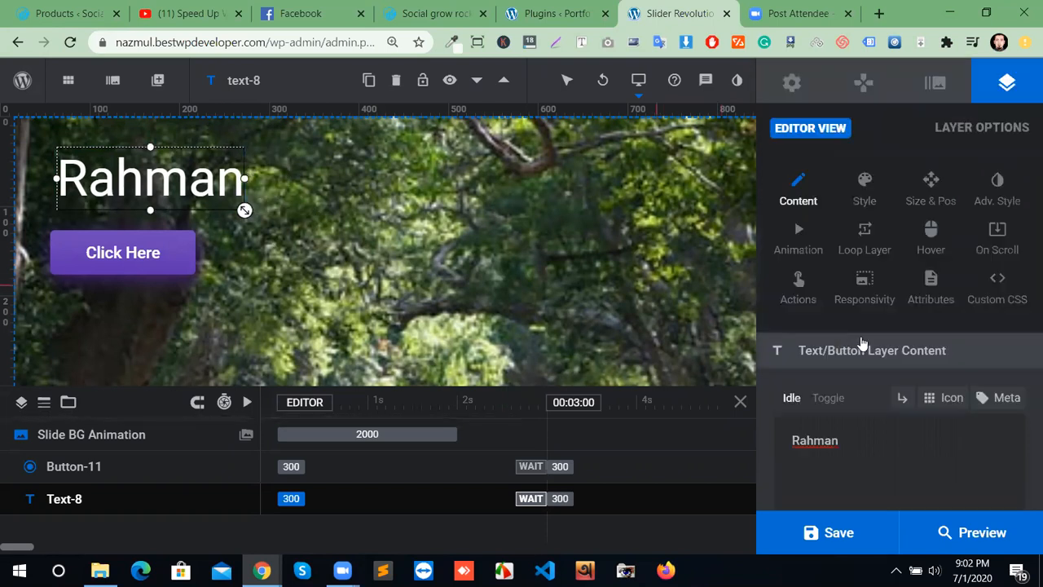
scroll(912, 423, down, 4)
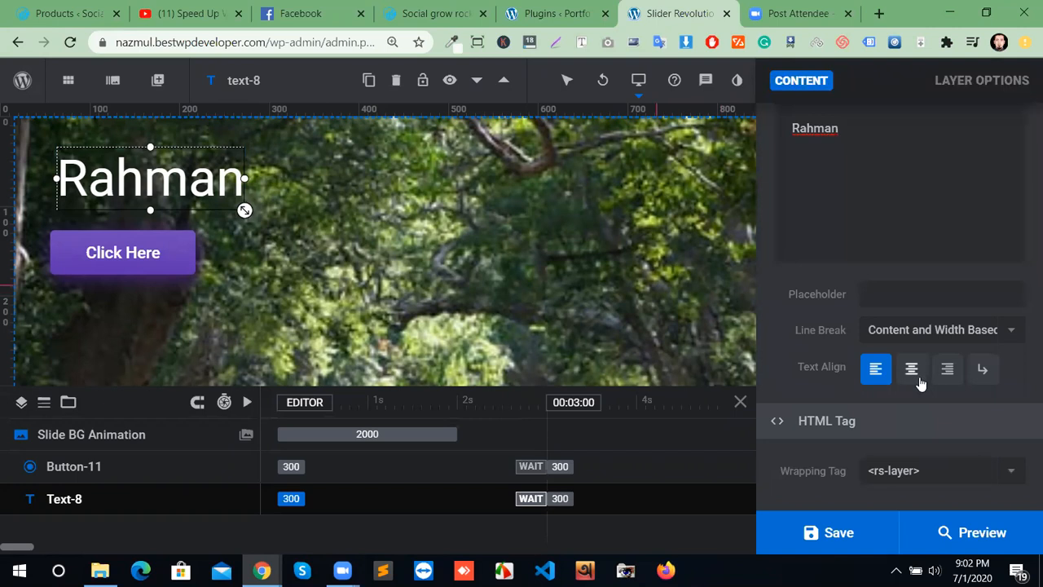
click(929, 382)
click(942, 377)
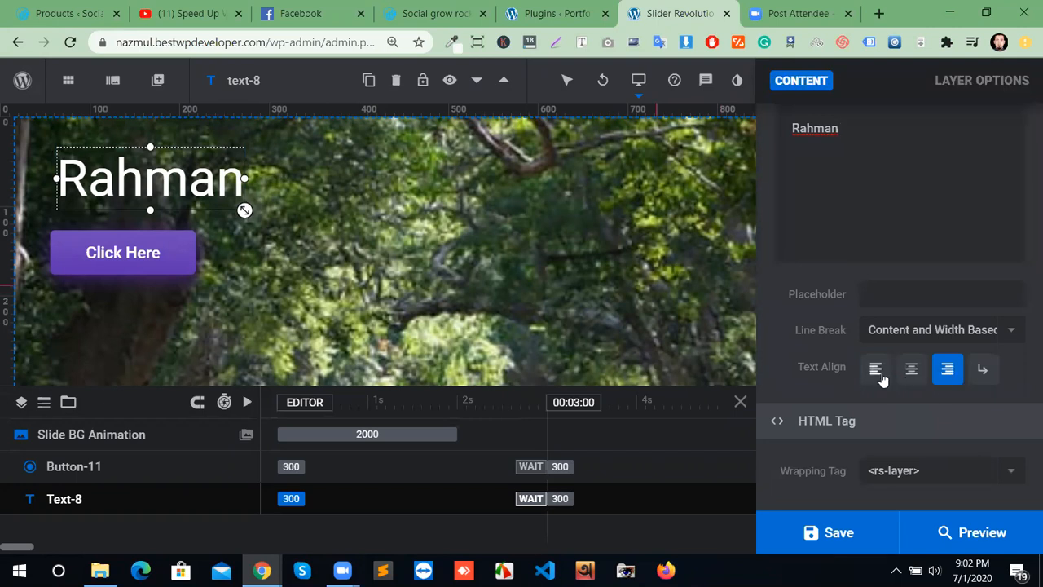
click(878, 372)
click(915, 372)
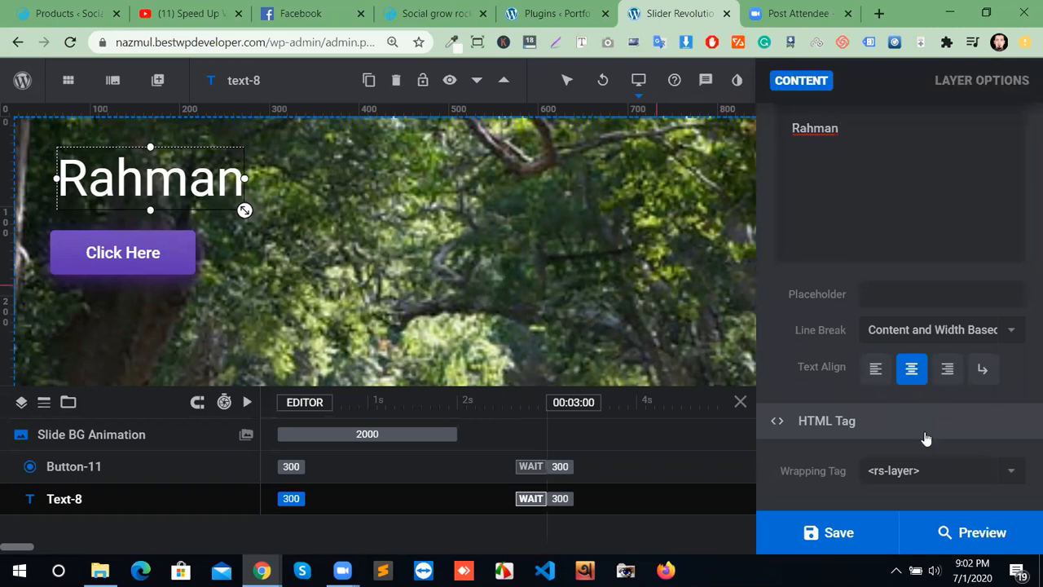
scroll(921, 412, up, 5)
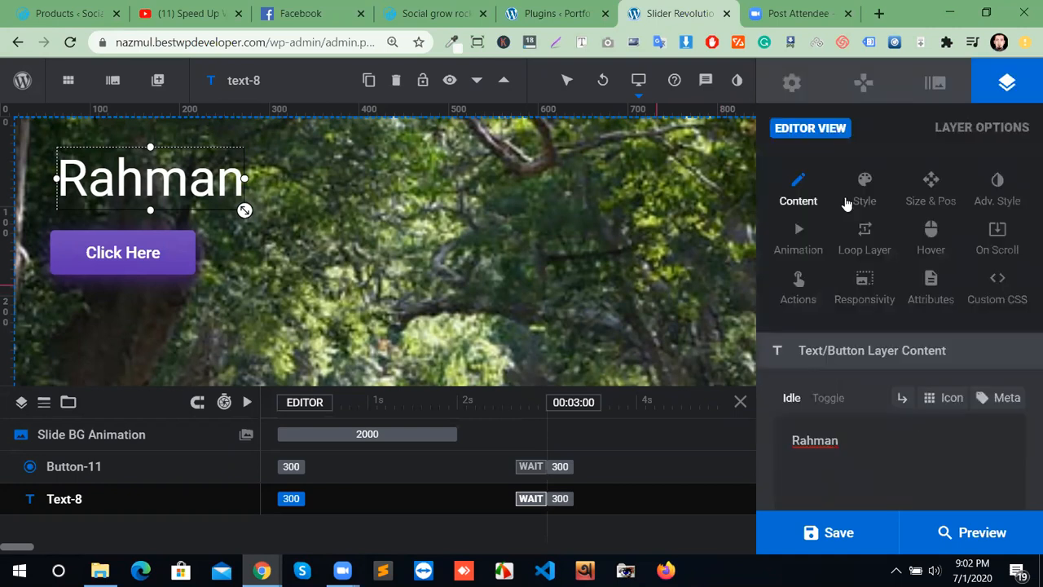
Increase the font size of the selected text layer to 87px in its style settings.
click(865, 189)
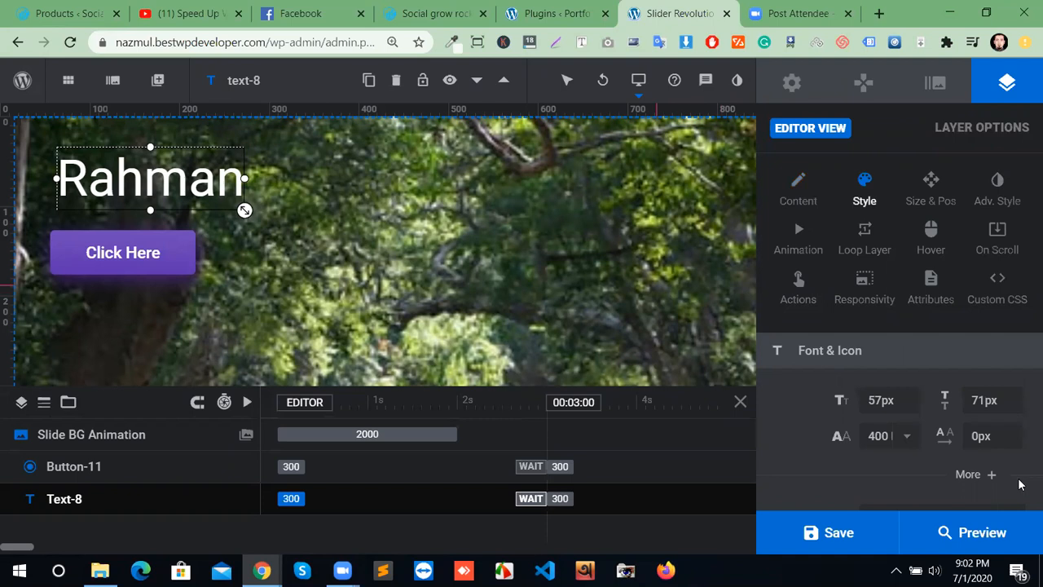
click(900, 403)
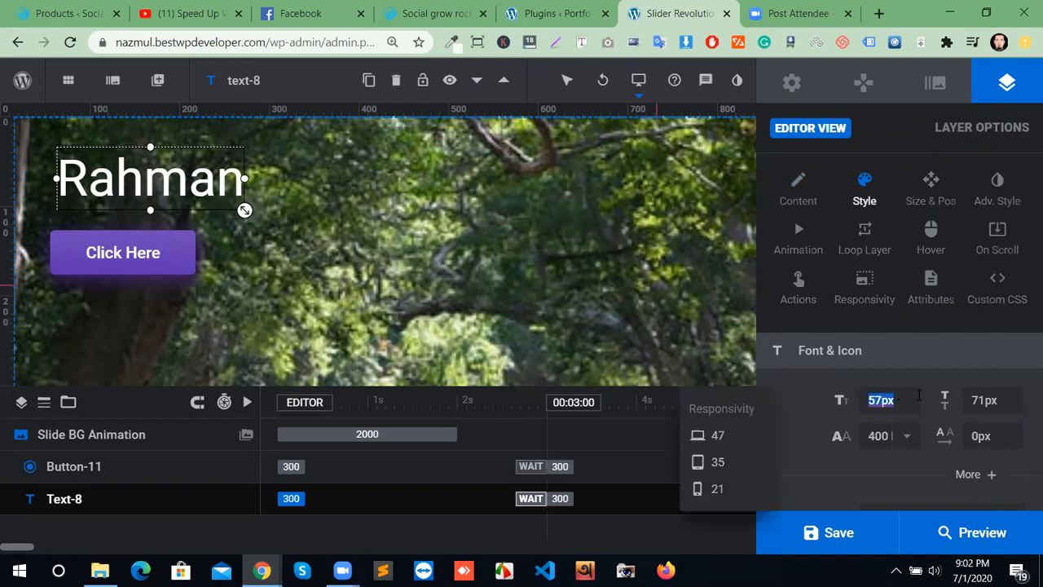
key(Up)
key(Up)
key(Up)
key(Up)
key(Up)
key(Up)
key(Up)
key(Up)
key(Up)
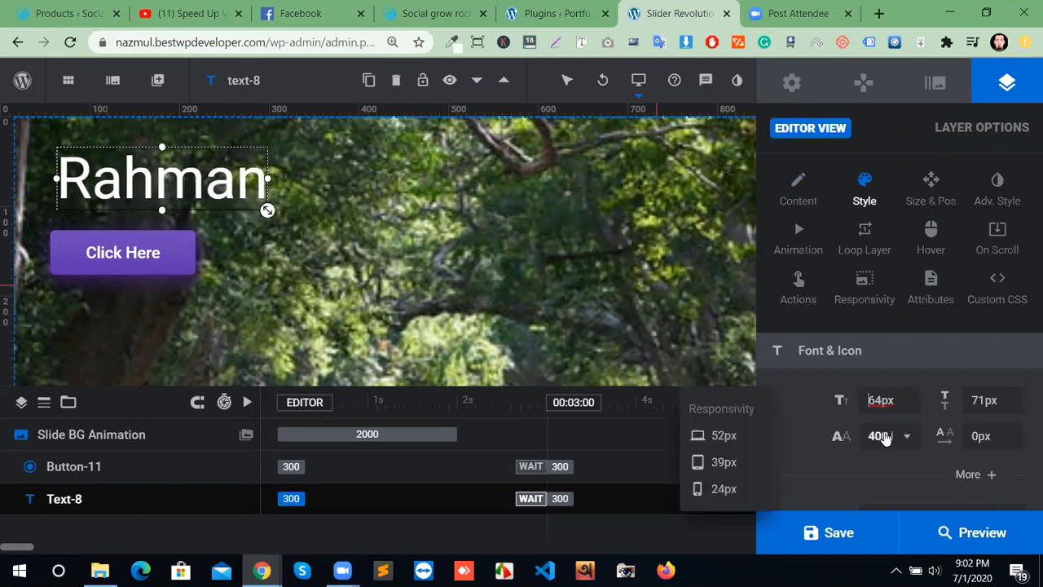
key(Up)
key(Up)
key(Up)
key(Up)
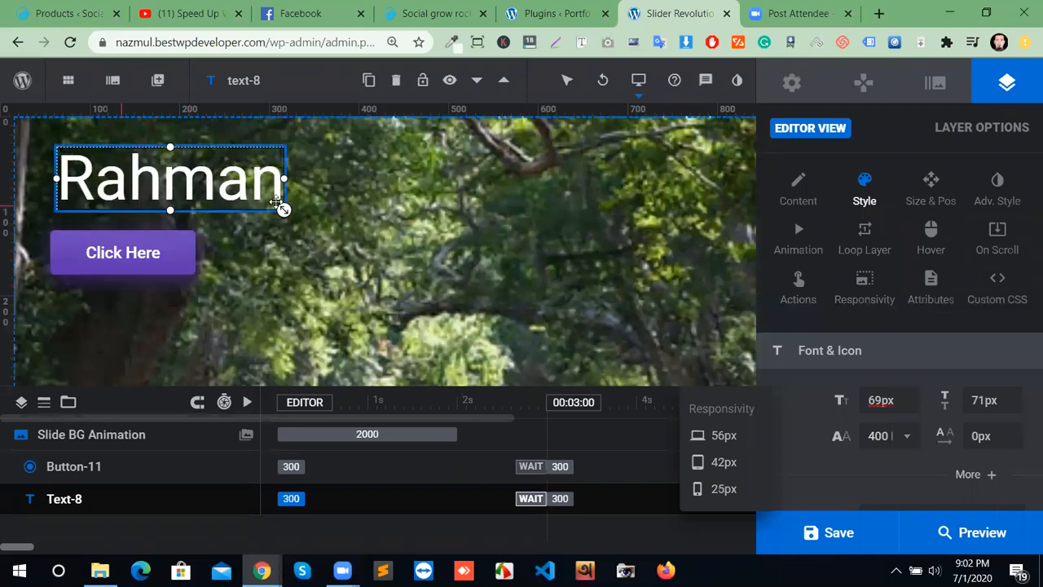
key(Up)
key(Up)
key(Up)
key(Up)
key(Up)
key(Up)
key(Up)
key(Up)
key(Up)
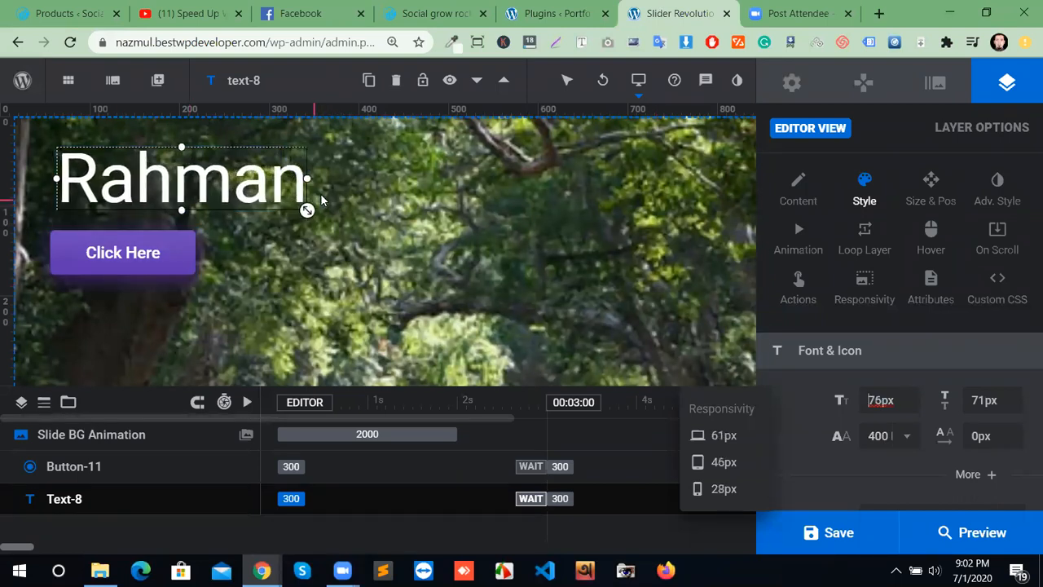
key(Up)
key(Up)
key(Up)
key(Up)
key(Up)
key(Up)
key(Up)
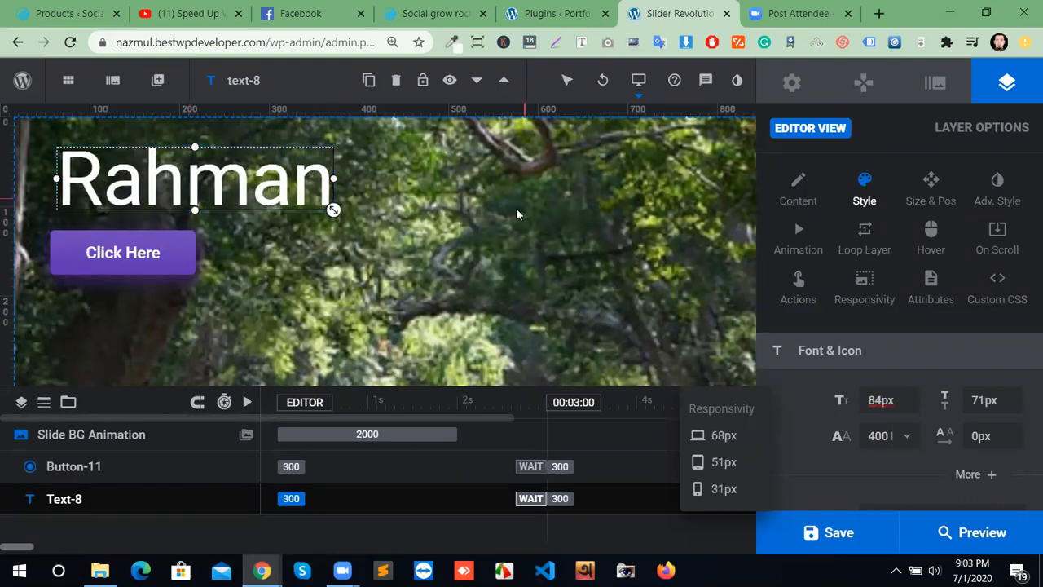
key(Up)
Raise the line height of the text layer to 93px.
click(985, 401)
key(Up)
key(Up)
key(Up)
key(Up)
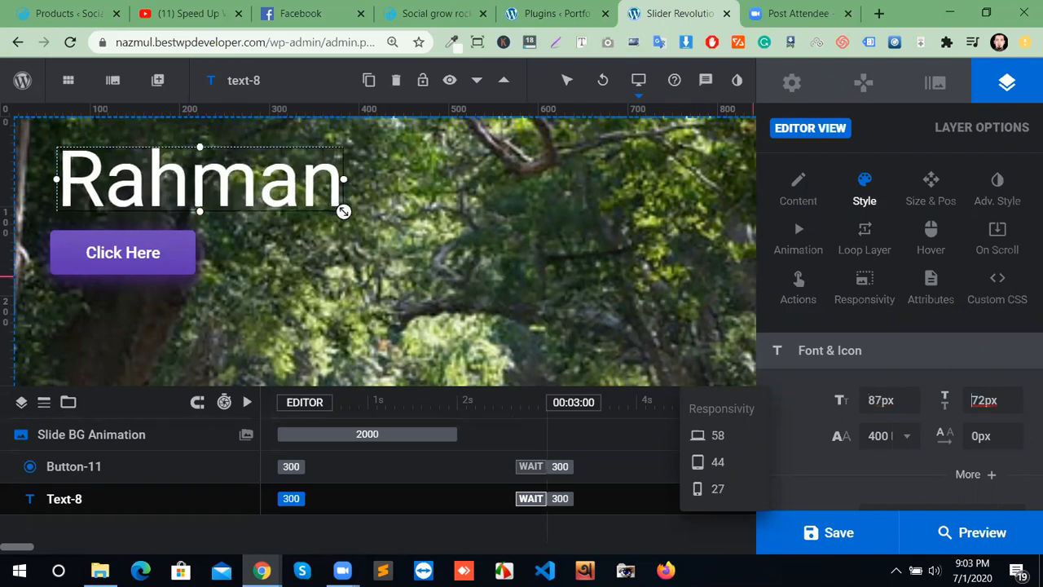
key(Up)
key(Up)
key(Up)
key(Up)
key(Up)
key(Up)
key(Up)
key(Up)
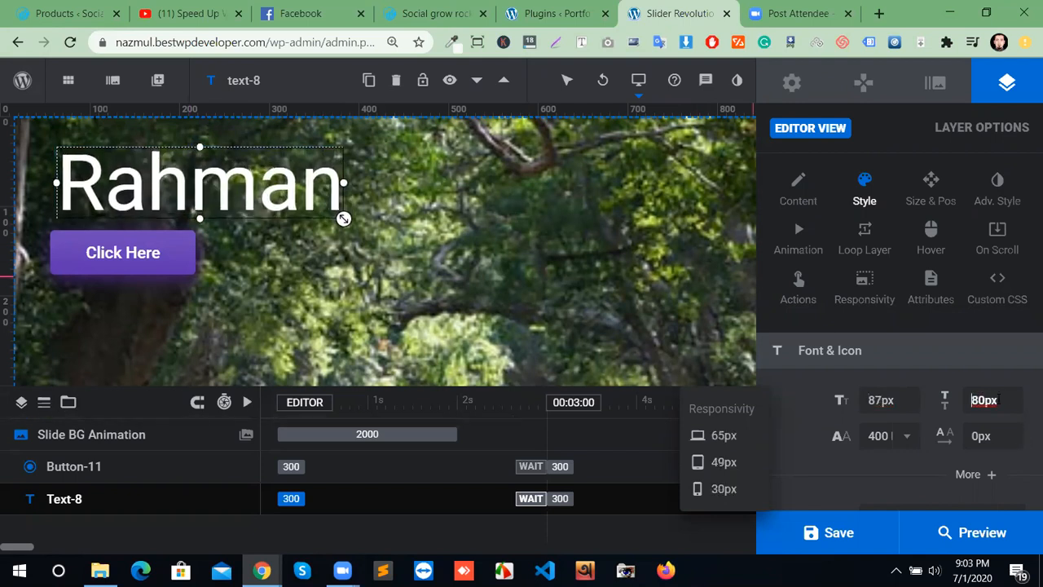
key(Up)
key(Up)
key(Up)
key(Up)
key(Up)
key(Up)
key(Up)
key(Up)
key(Up)
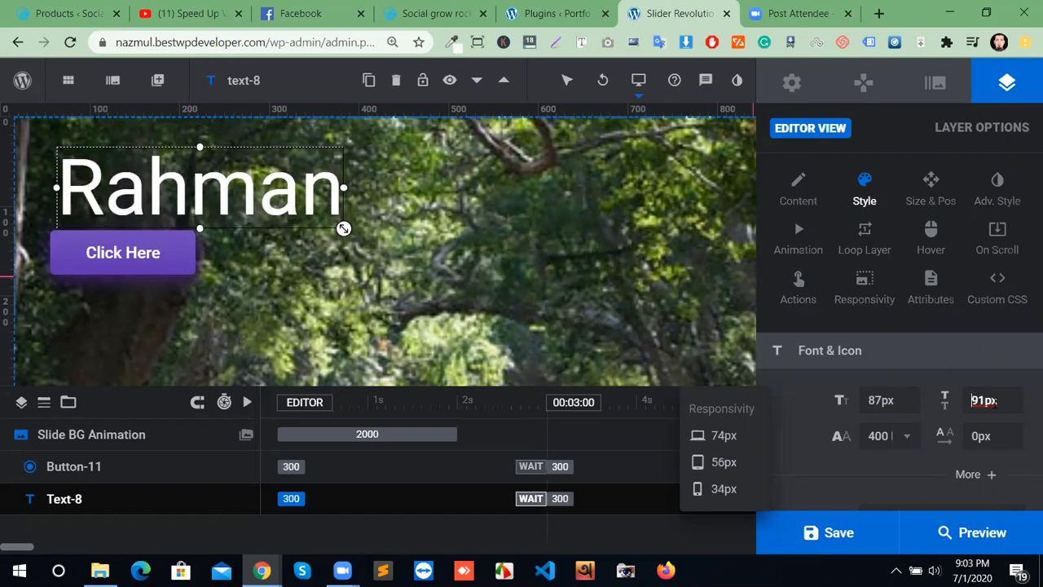
key(Up)
Try the 900 Black font weight on the text layer and set it back to 400 Regular.
click(904, 438)
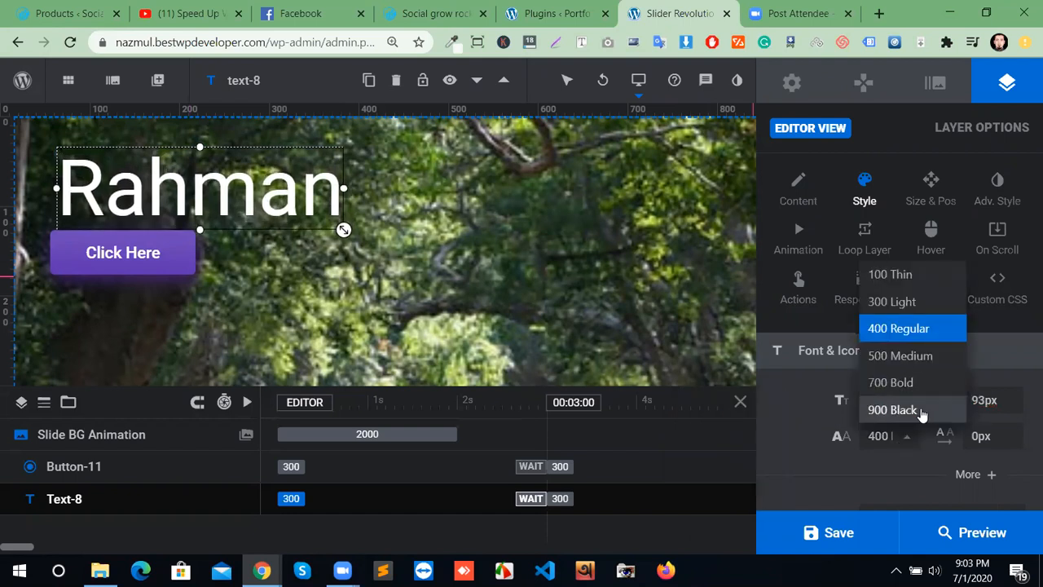
click(922, 411)
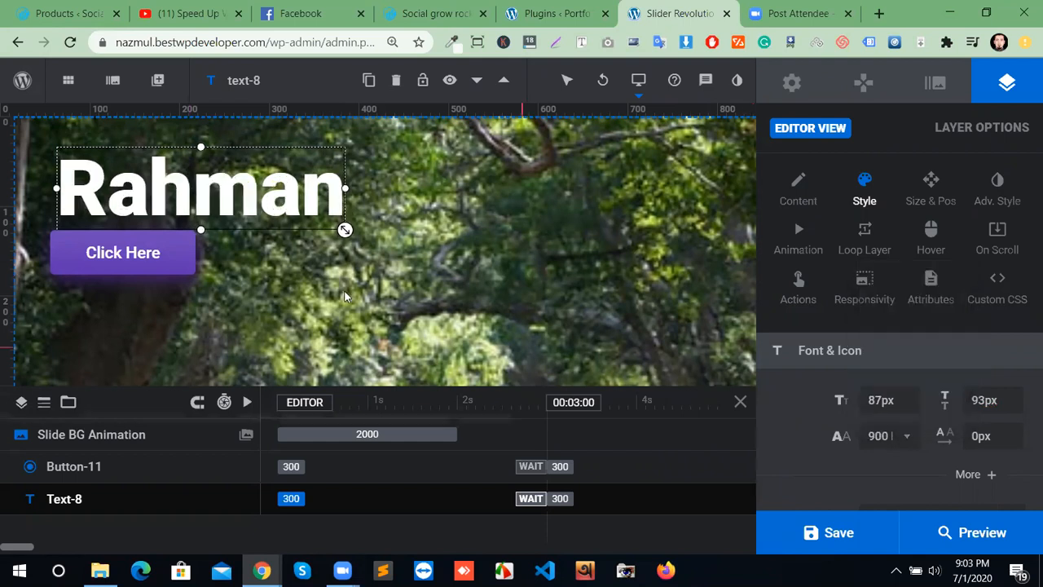
click(887, 440)
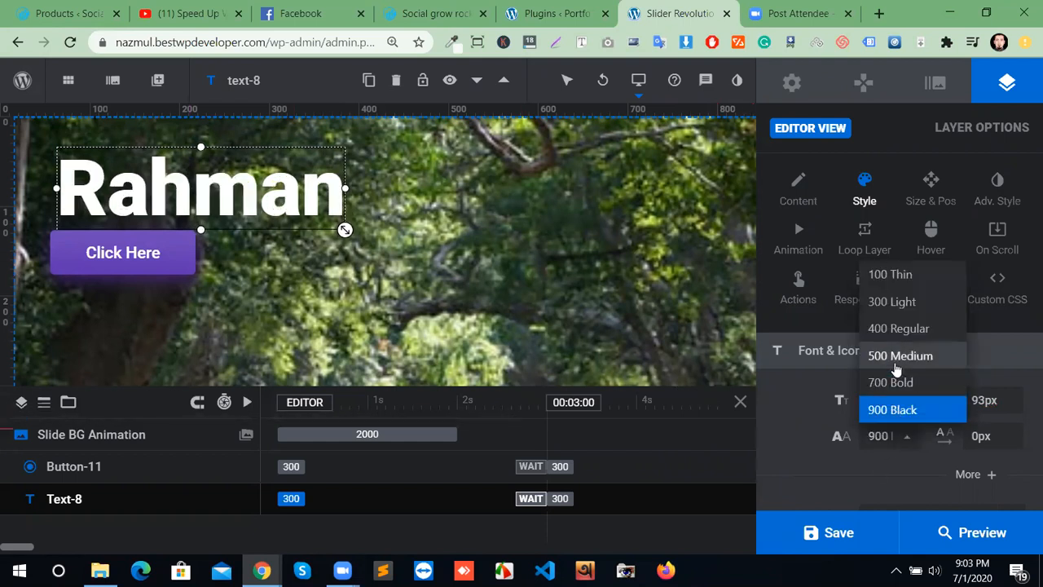
click(897, 329)
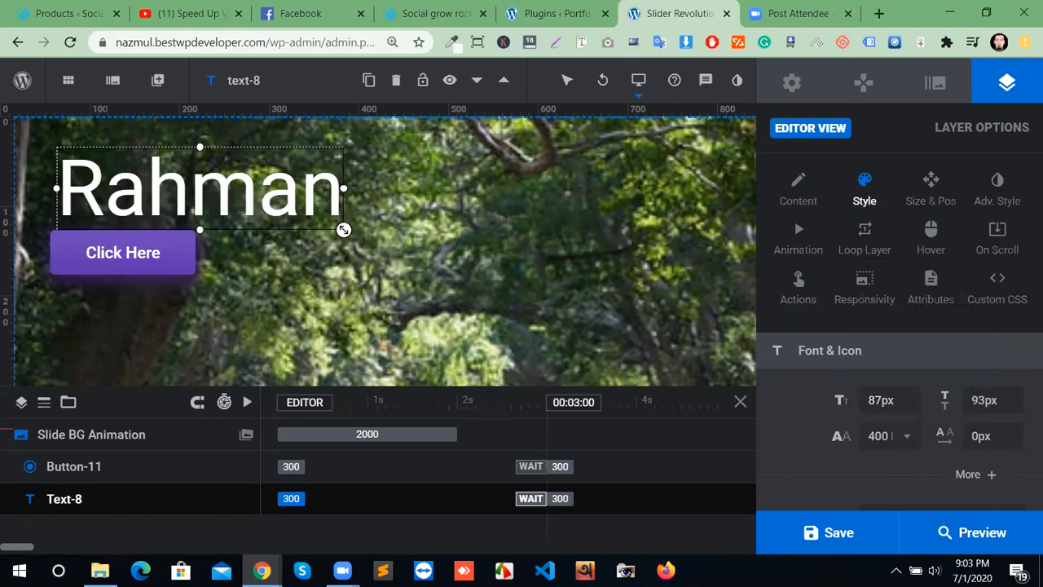
Open the text layer's letter spacing value for editing.
click(1003, 439)
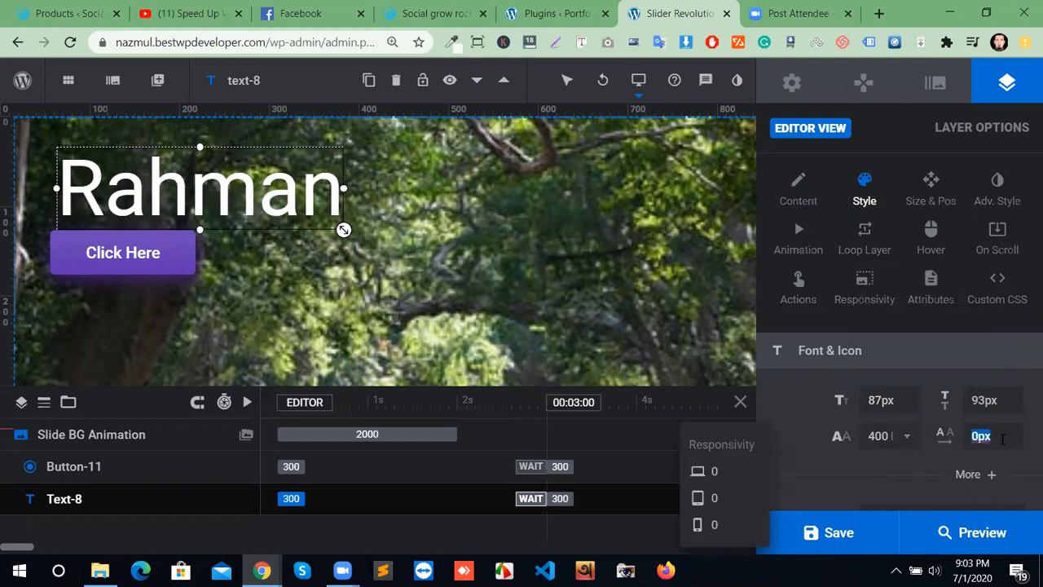
Increase the letter spacing of the Text-8 layer to 21px.
key(Up)
key(Up)
key(Up)
key(Up)
key(Up)
key(Up)
key(Up)
key(Up)
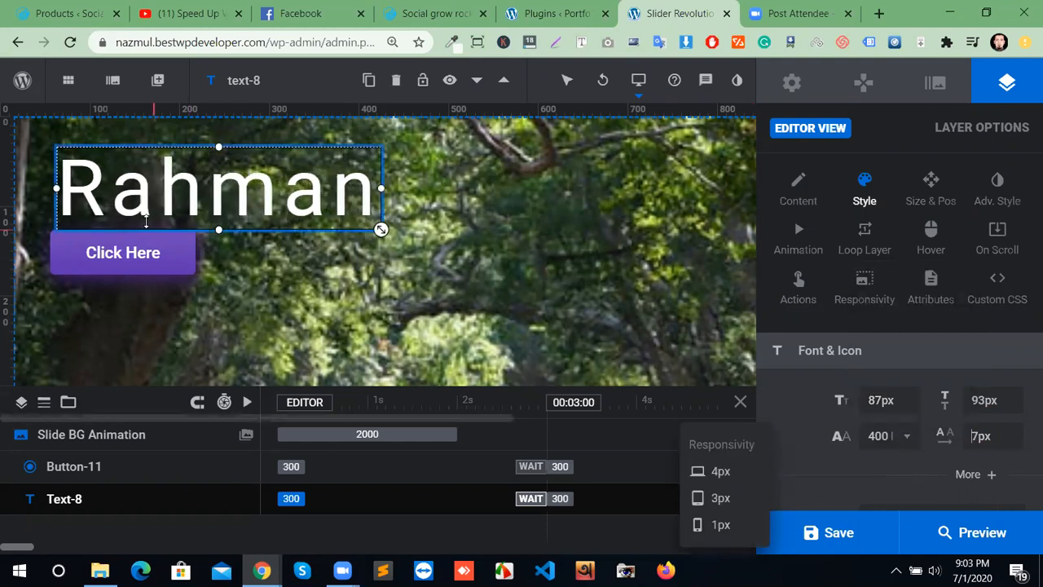
key(Up)
key(Up)
key(Up)
key(Up)
key(Up)
key(Up)
key(Up)
key(Up)
key(Up)
key(Up)
key(Up)
key(Up)
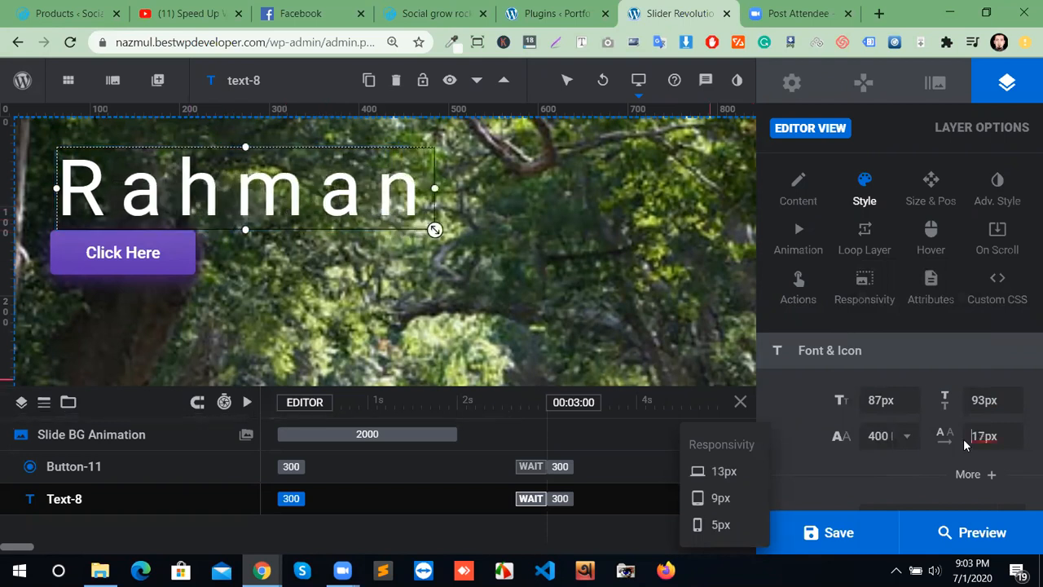
key(Up)
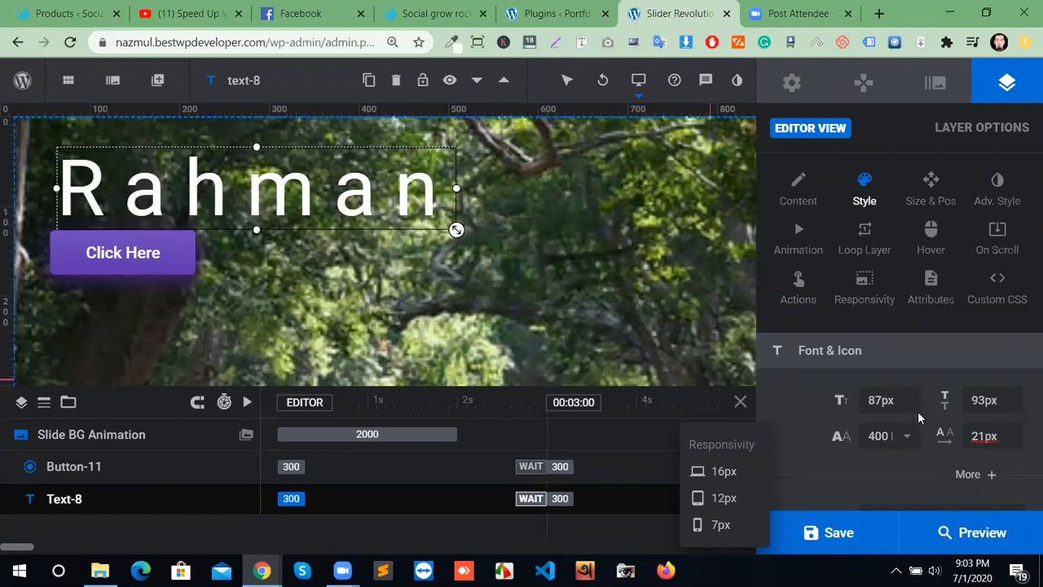
Reset the letter spacing of the Text-8 layer to 0px.
double_click(972, 438)
key(BackSpace)
key(Return)
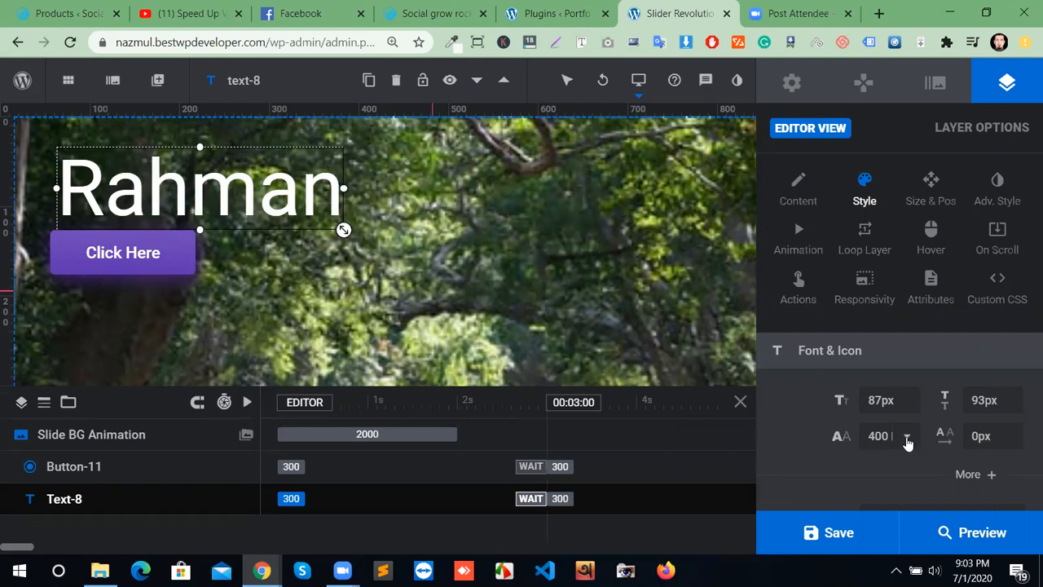
Recolour the Text-8 layer's text with the green preset #4cd964.
scroll(947, 453, down, 1)
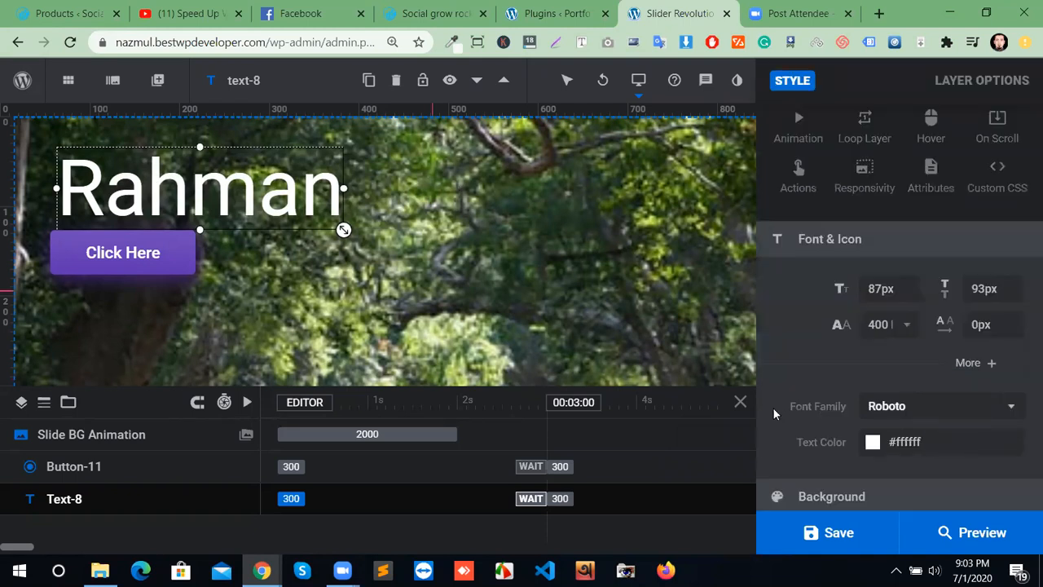
click(981, 410)
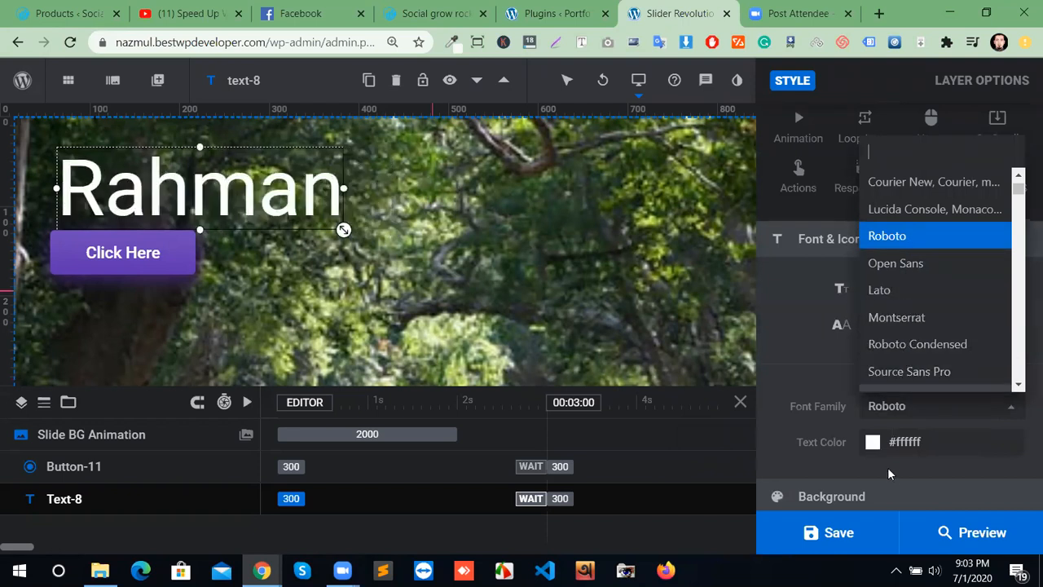
click(932, 445)
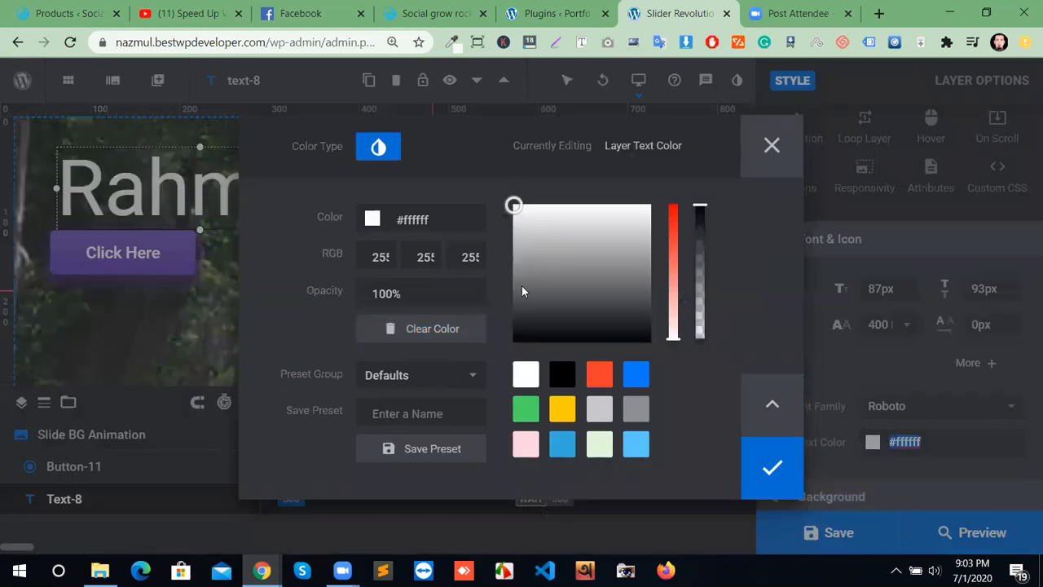
click(602, 379)
click(562, 410)
click(525, 411)
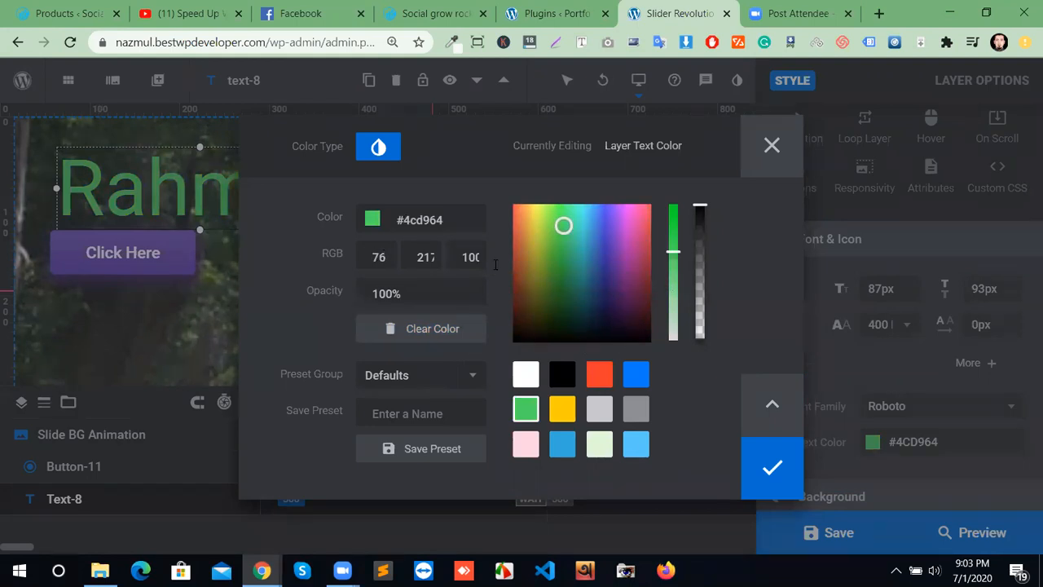
Reduce the opacity of the layer's text colour to 50%.
drag(459, 222, 418, 221)
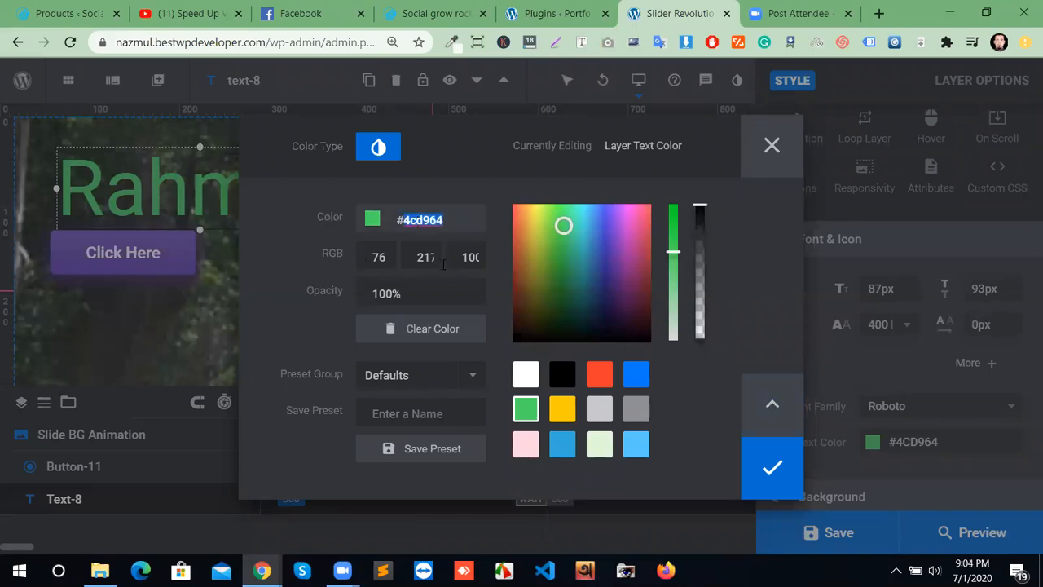
drag(417, 295, 356, 298)
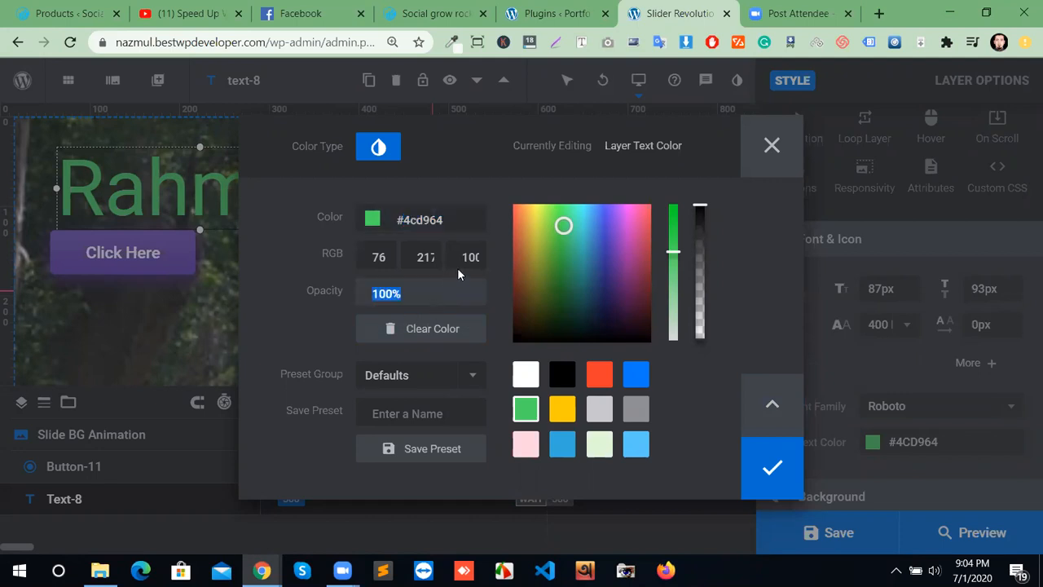
text(50)
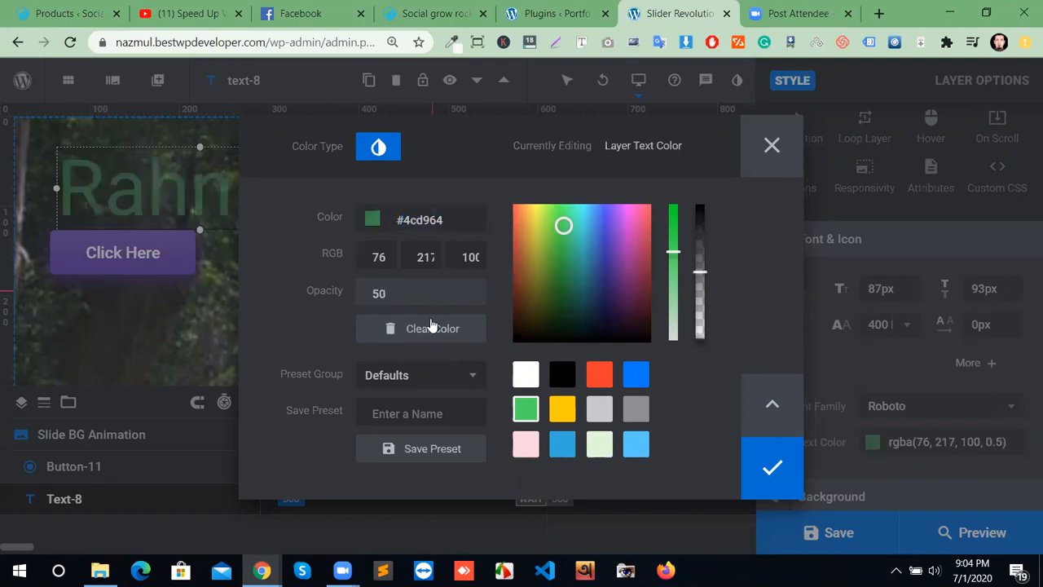
Bring the text colour's opacity back to 100% and apply the colour to the layer.
drag(699, 265, 700, 257)
drag(701, 241, 703, 206)
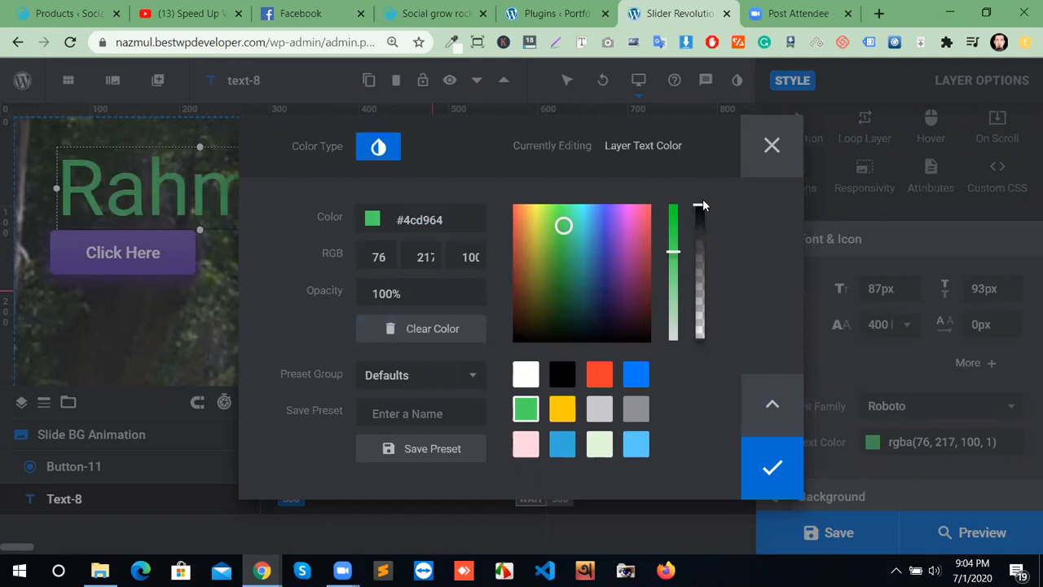
click(771, 467)
Set the text layer's background colour to the red preset #ff3a2d.
scroll(888, 417, down, 4)
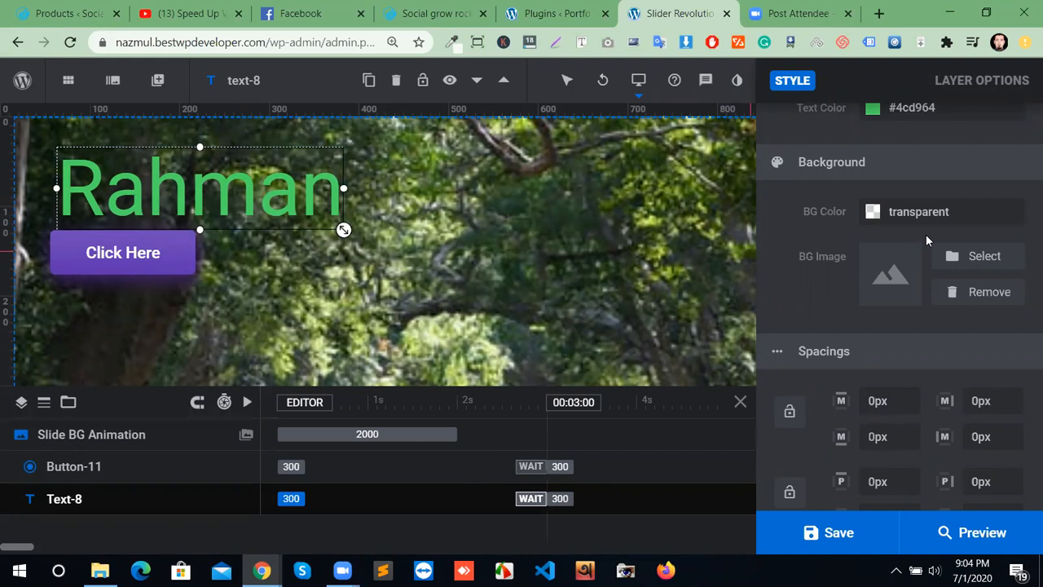
click(992, 216)
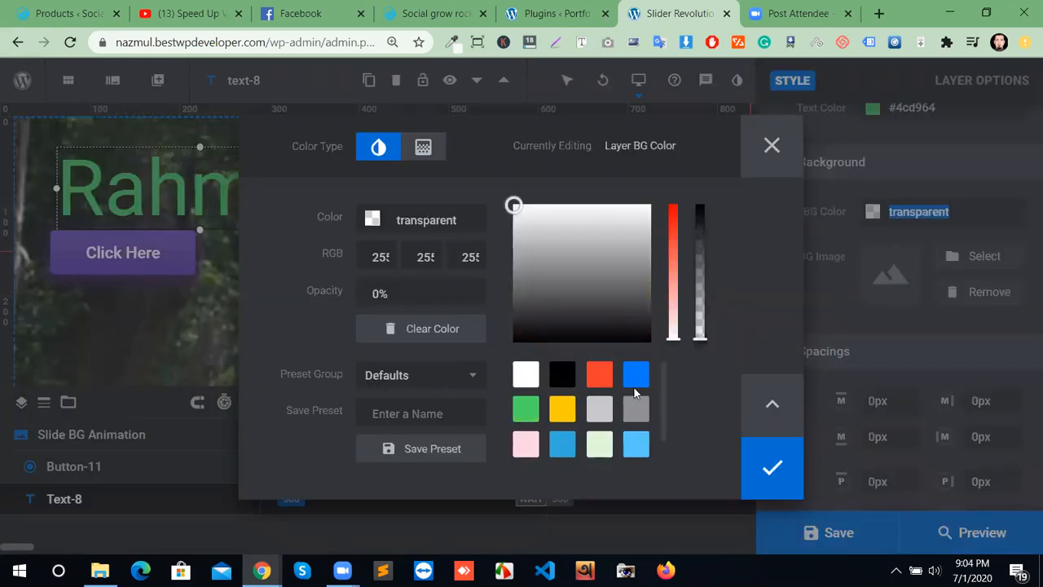
click(600, 374)
click(770, 467)
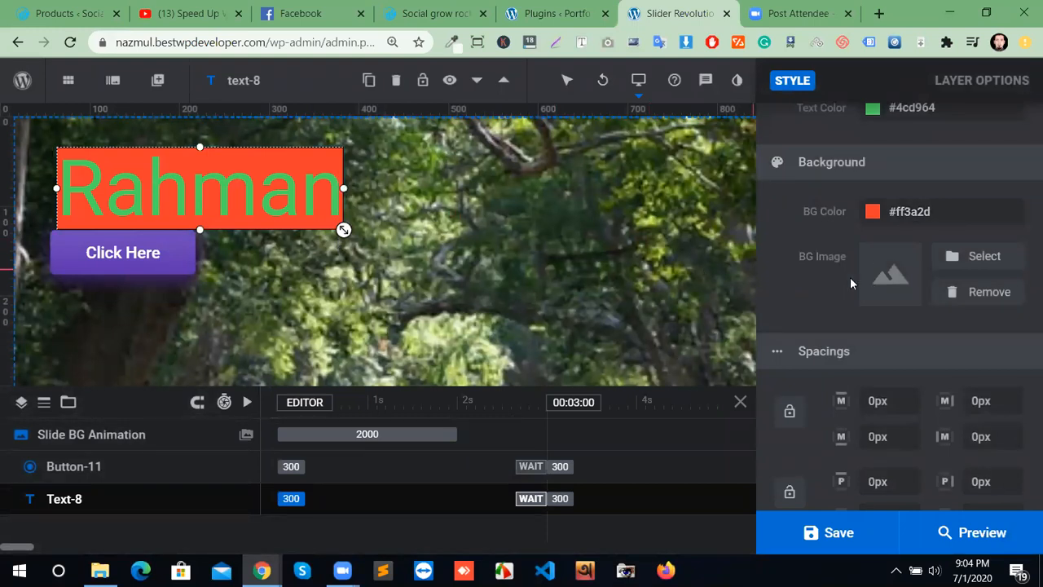
Insert the orange mountain picture from the media library as the text layer's background image.
click(996, 261)
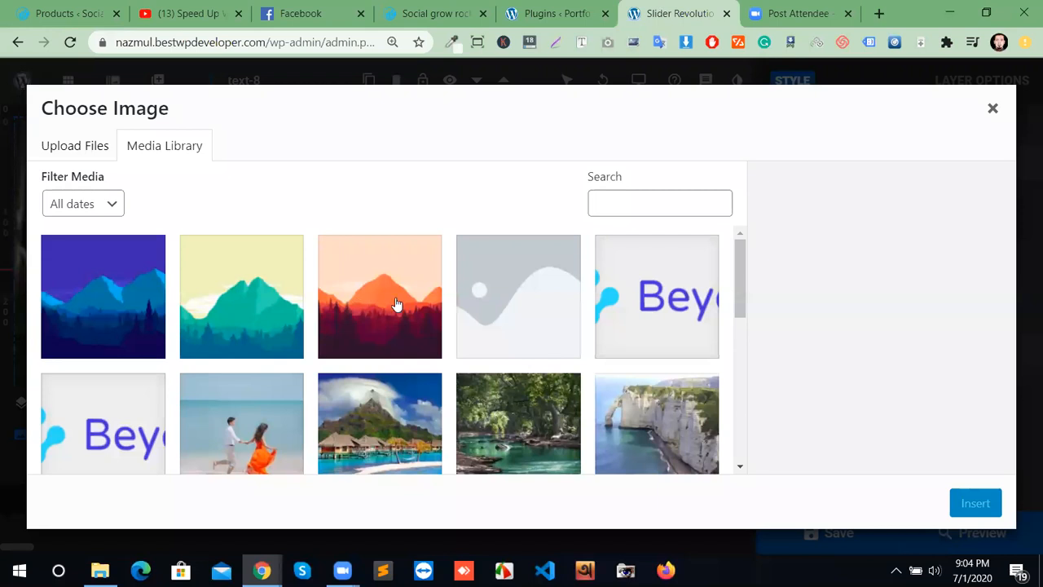
click(396, 304)
click(975, 503)
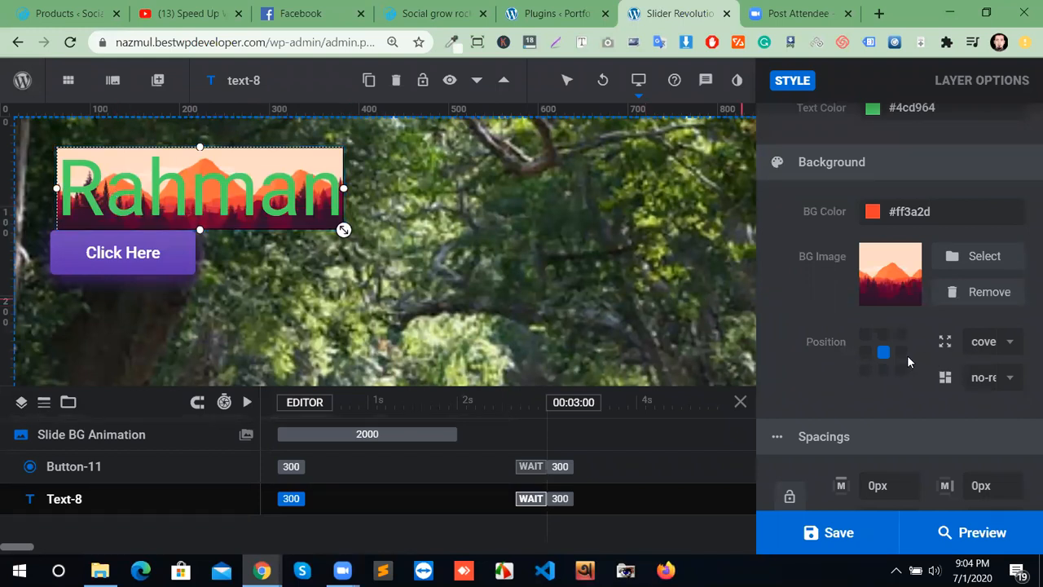
Try the top-centre position for the layer's background image, then return it to the centre.
click(883, 349)
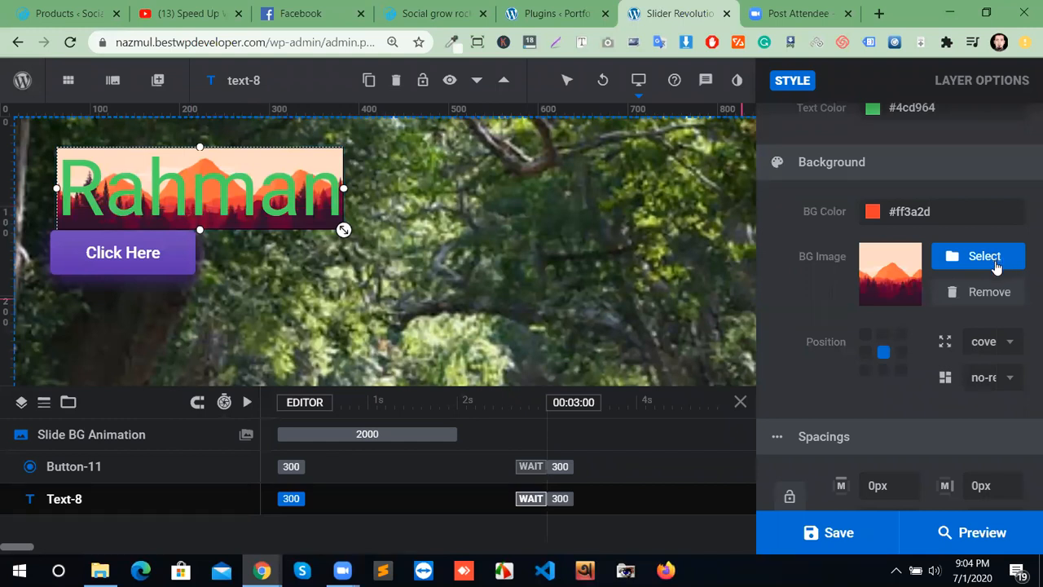
click(1008, 354)
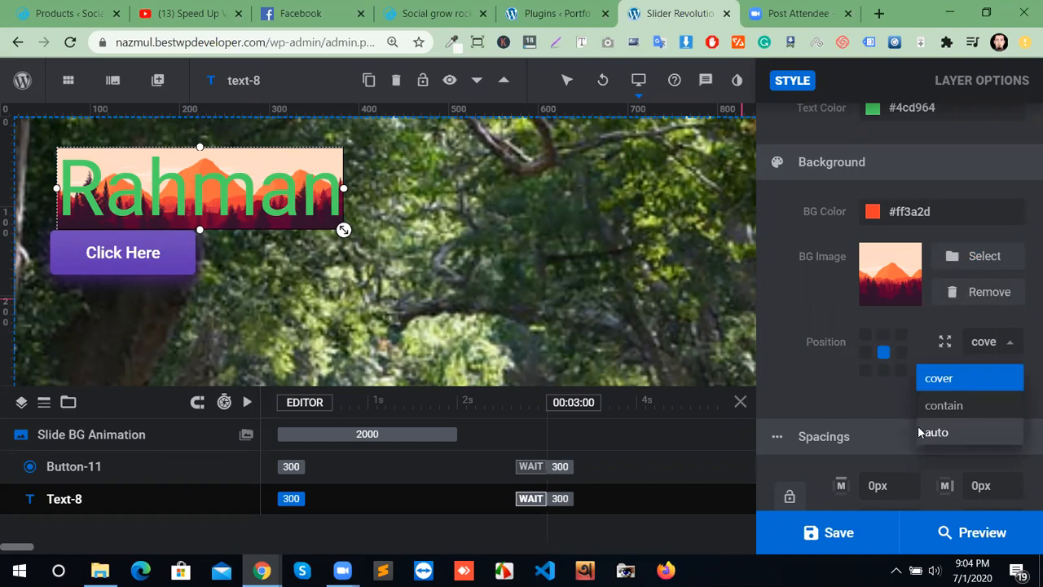
click(893, 366)
click(884, 337)
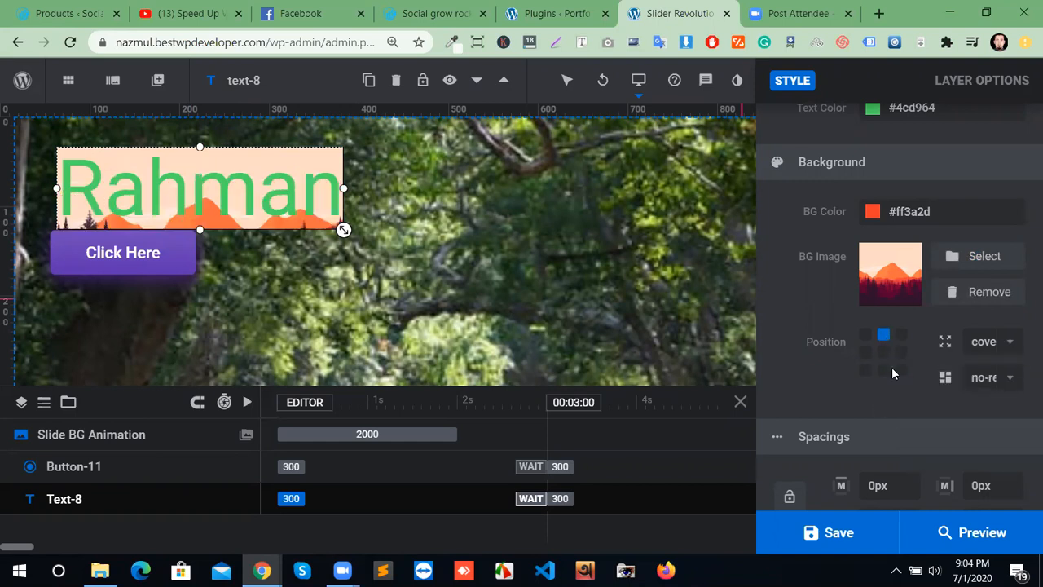
click(886, 355)
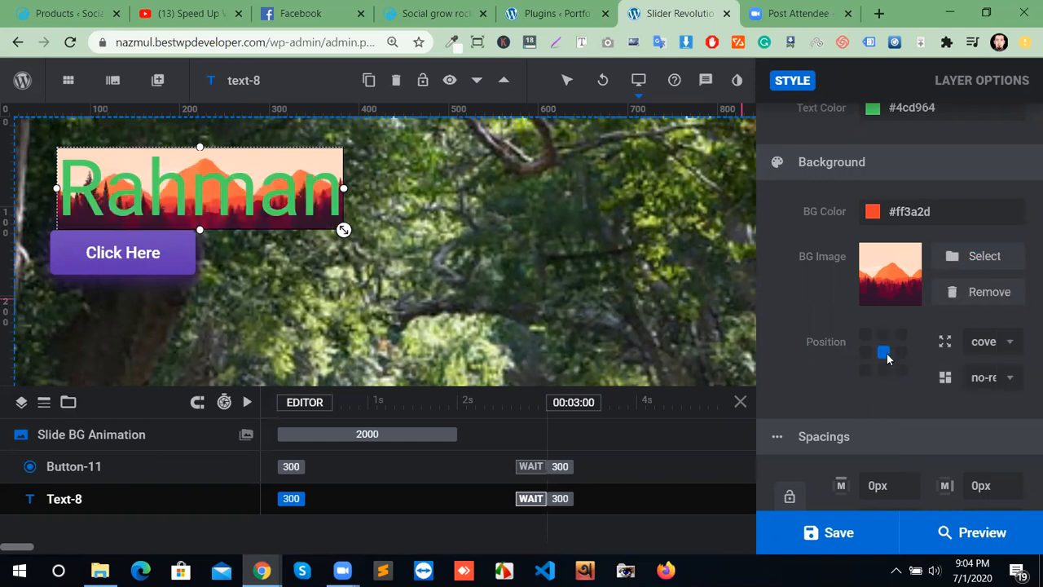
click(996, 379)
click(879, 410)
Set the text layer's top margin to 7px.
scroll(786, 343, down, 1)
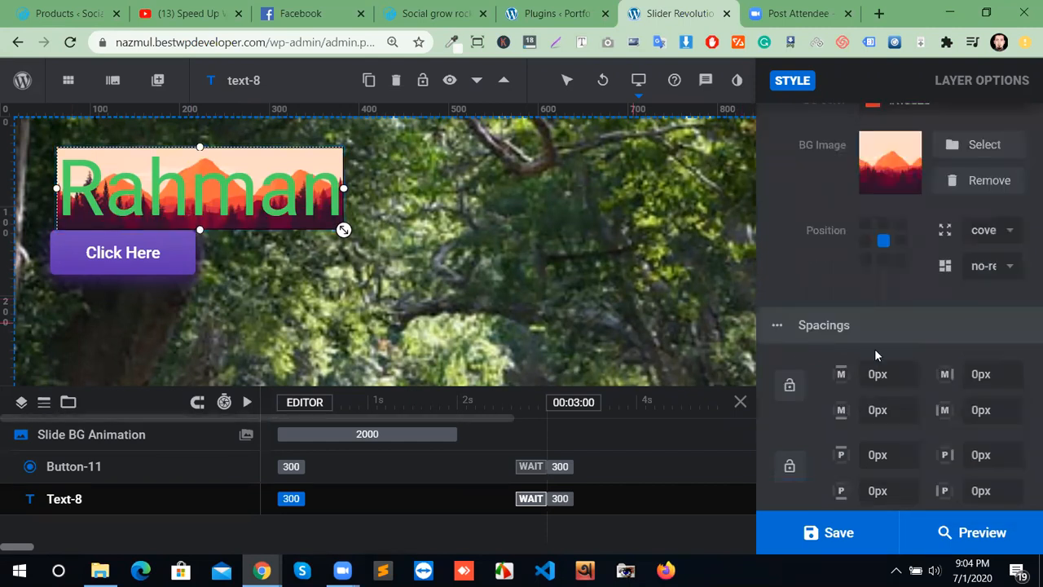
click(871, 373)
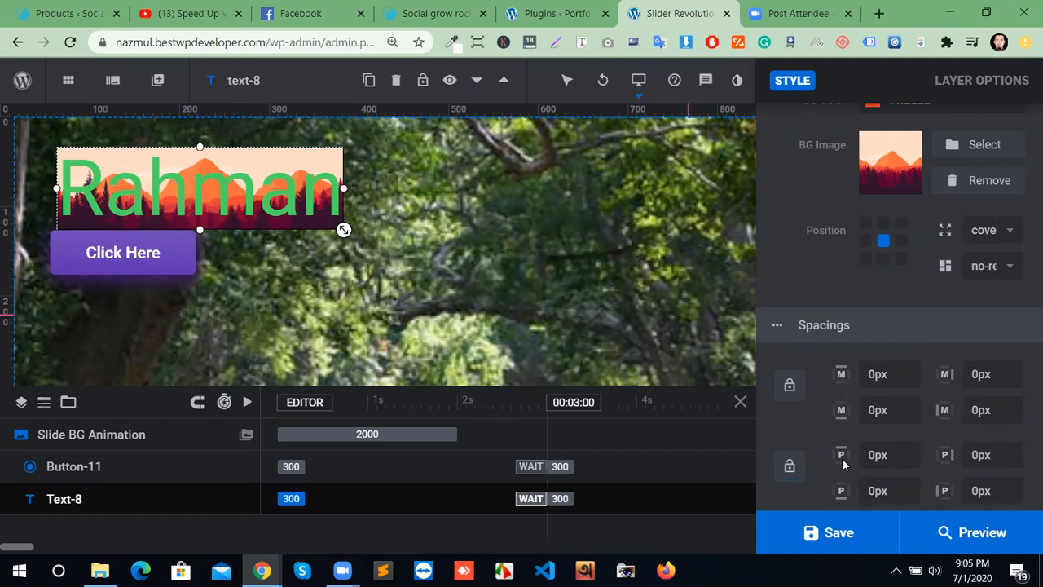
click(891, 376)
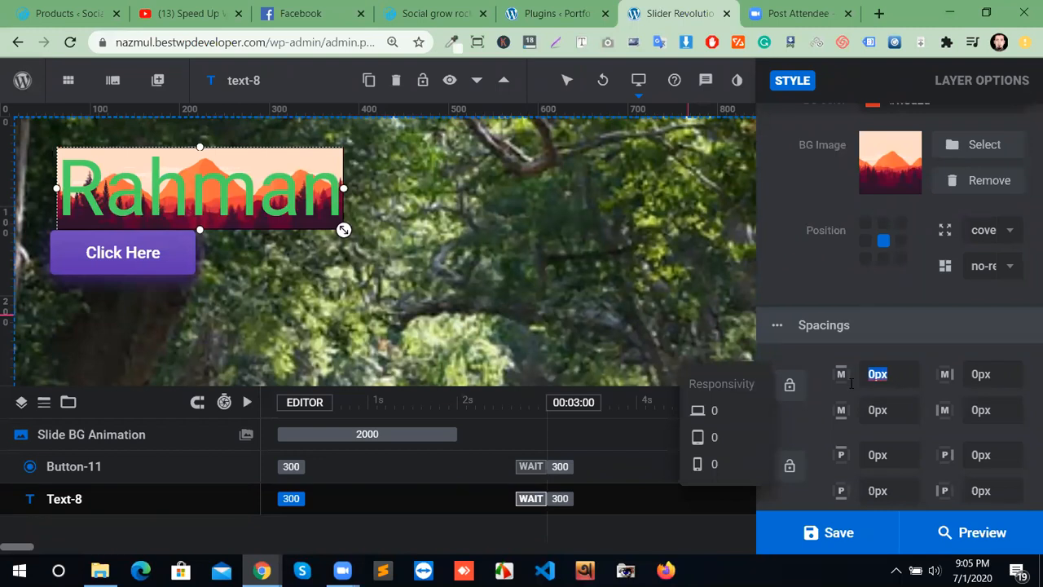
text(7)
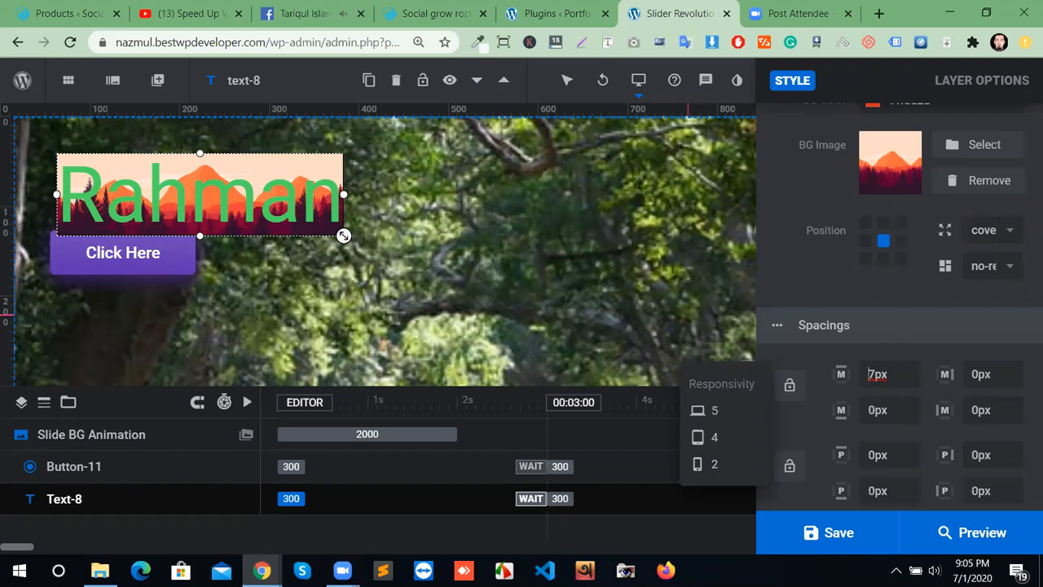
Lock the layer's margins together with 7px on all four sides.
click(896, 414)
click(896, 411)
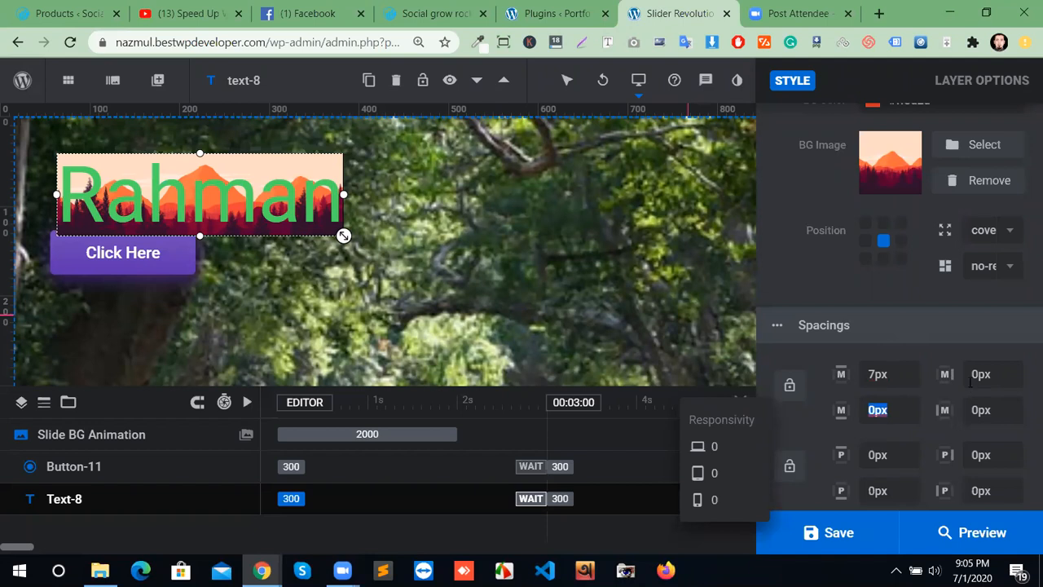
text(7px)
drag(867, 411, 941, 413)
text(15px)
click(791, 387)
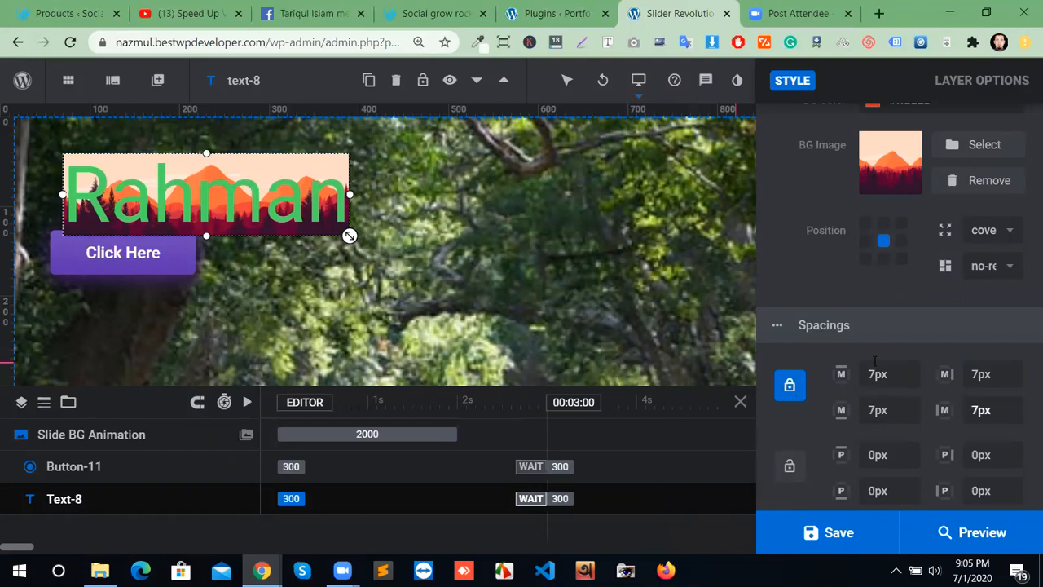
Raise the linked margins to 15px on all four sides, then unlink them.
click(900, 378)
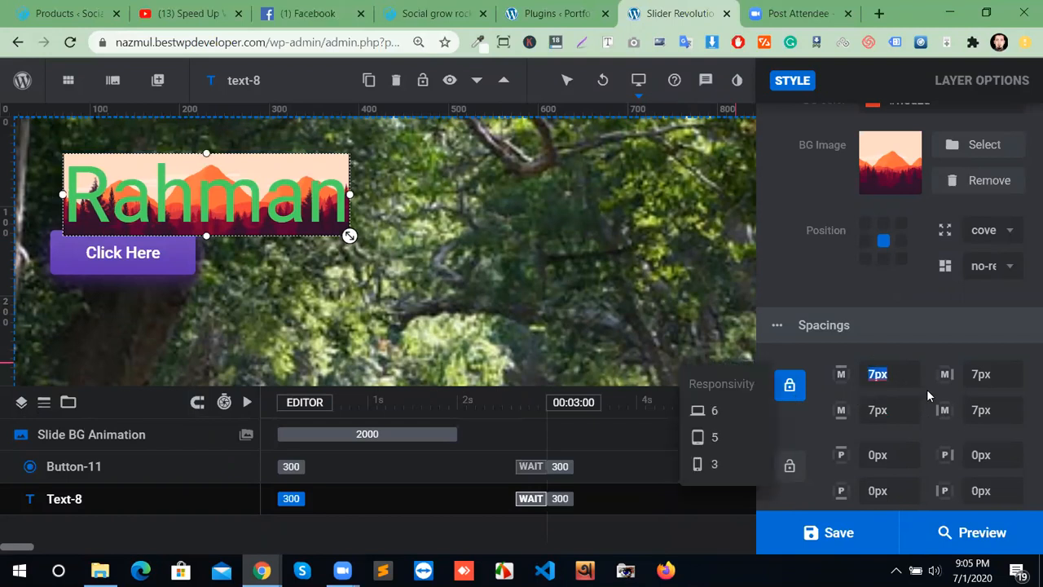
text(12)
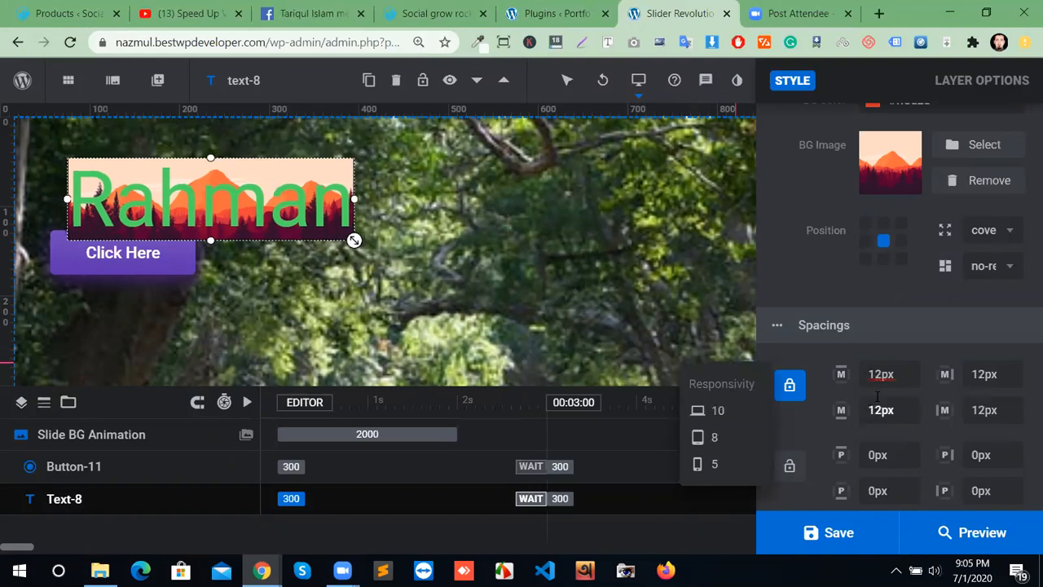
key(Up)
key(Up)
key(Up)
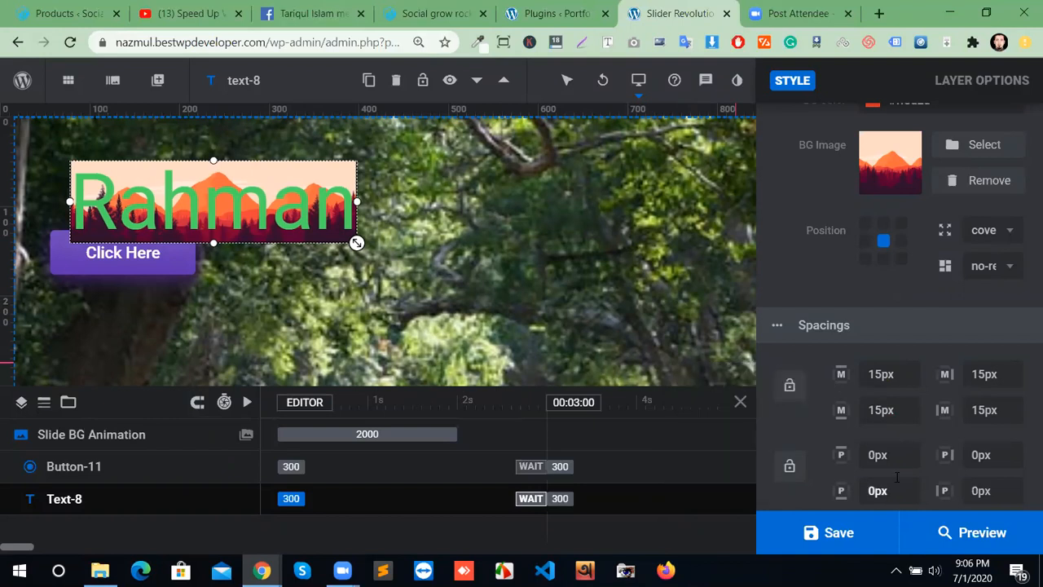
Link the layer's padding values and set them to 8px on all four sides.
scroll(899, 484, down, 2)
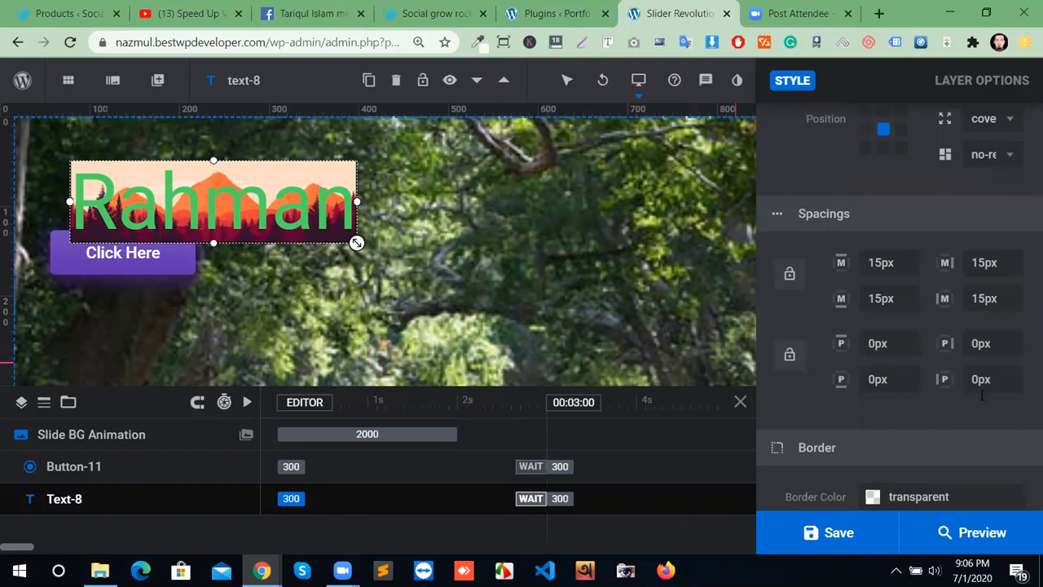
scroll(970, 401, down, 1)
click(789, 240)
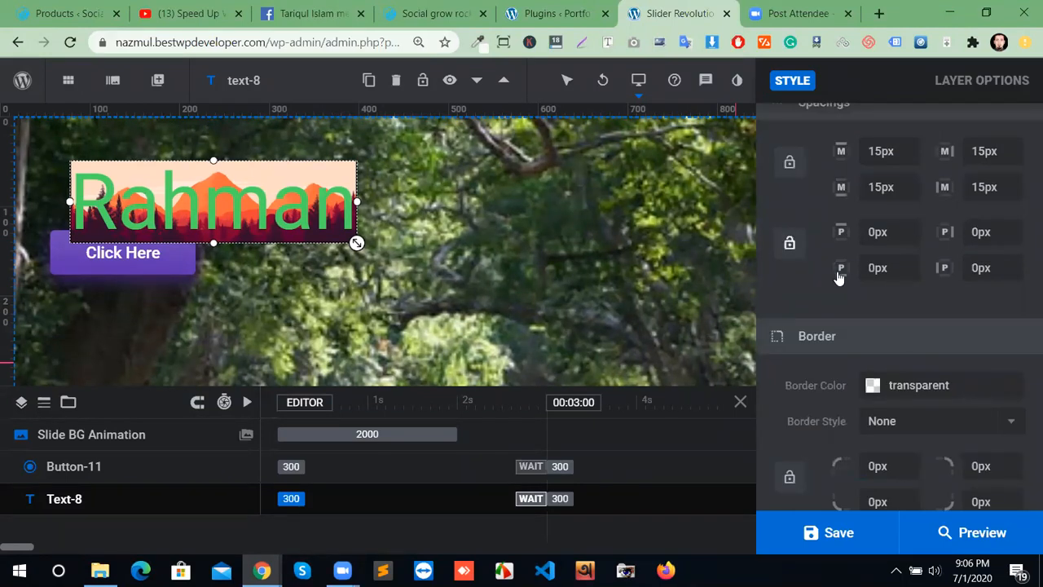
click(801, 246)
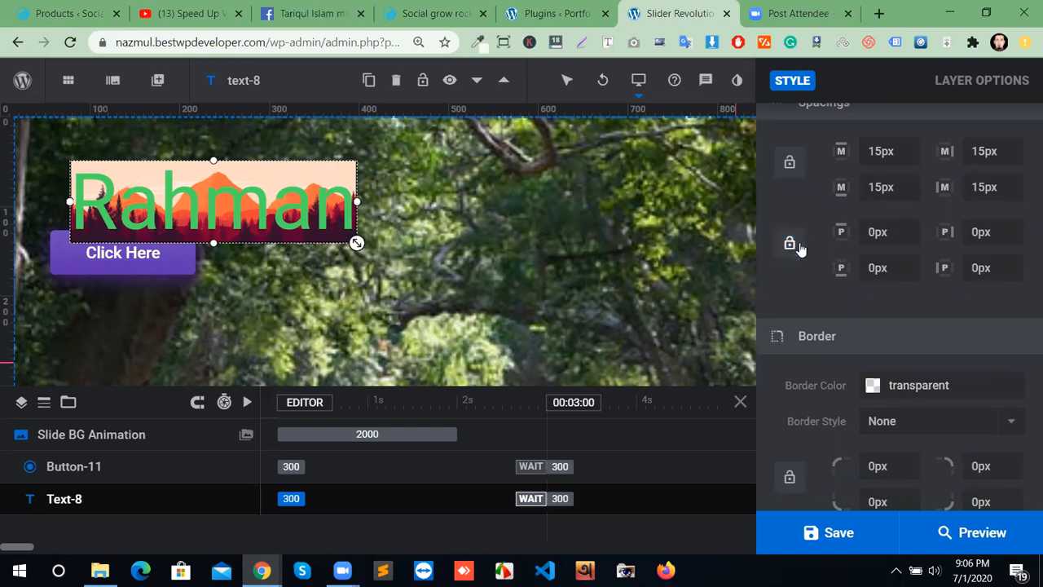
click(887, 229)
click(887, 229)
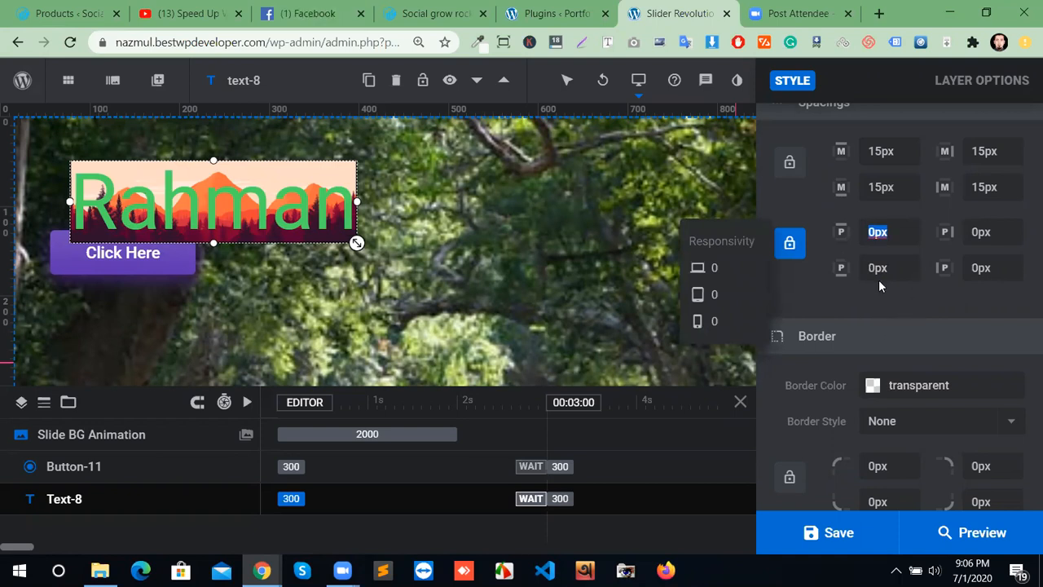
text(8)
click(922, 308)
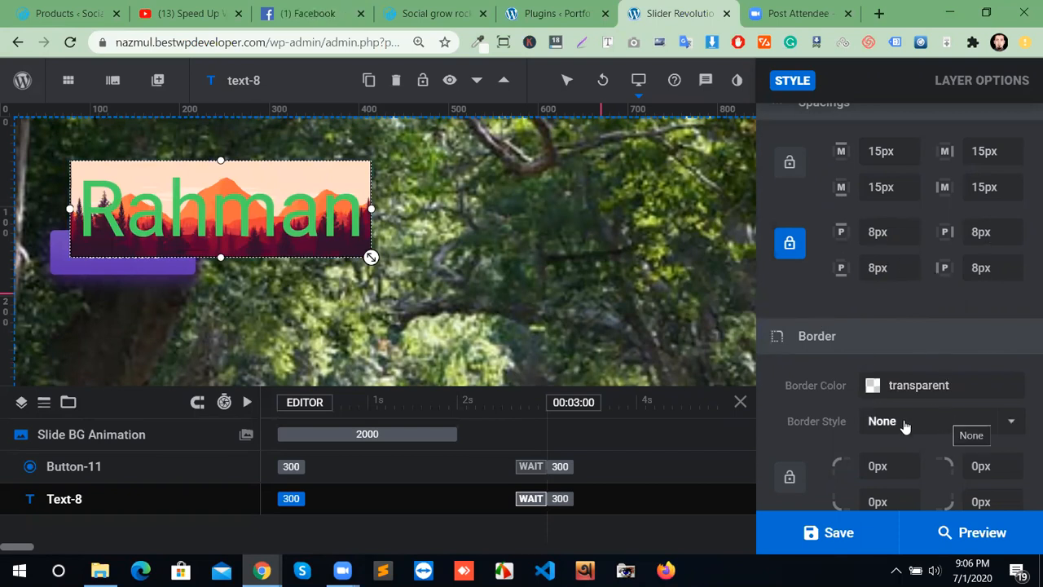
scroll(669, 332, down, 2)
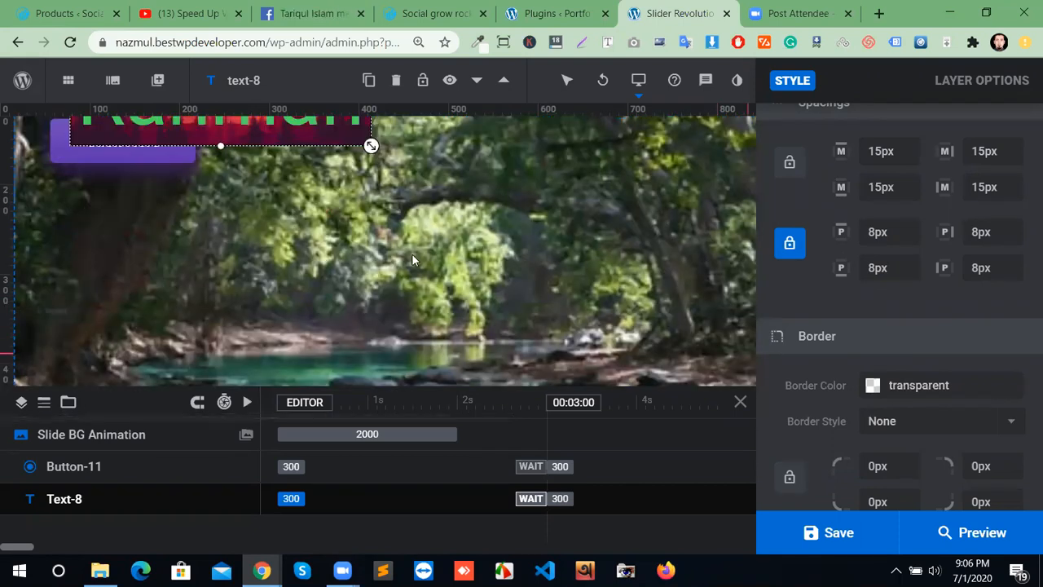
scroll(412, 253, up, 2)
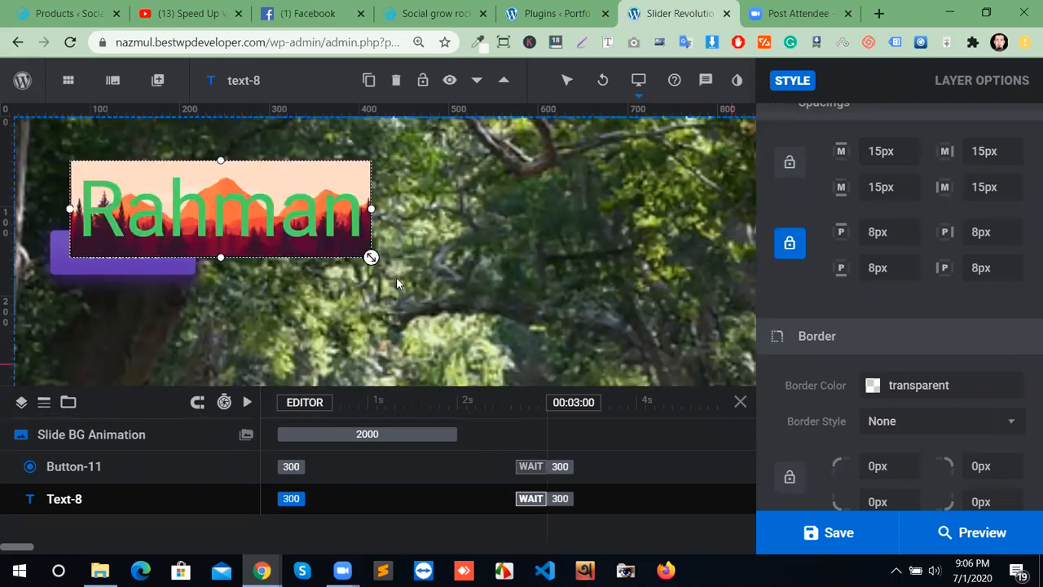
scroll(455, 180, down, 5)
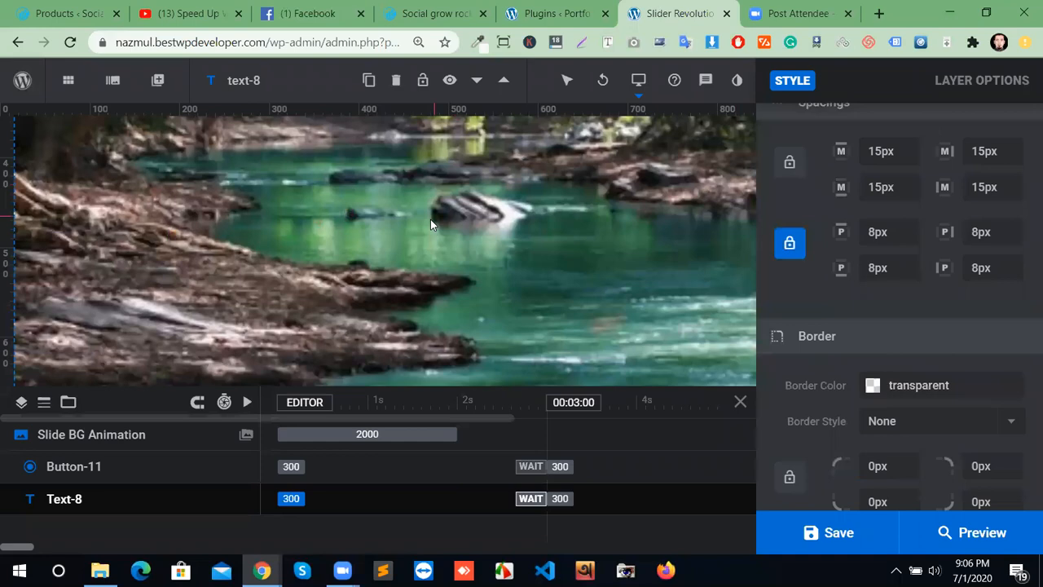
scroll(430, 220, up, 5)
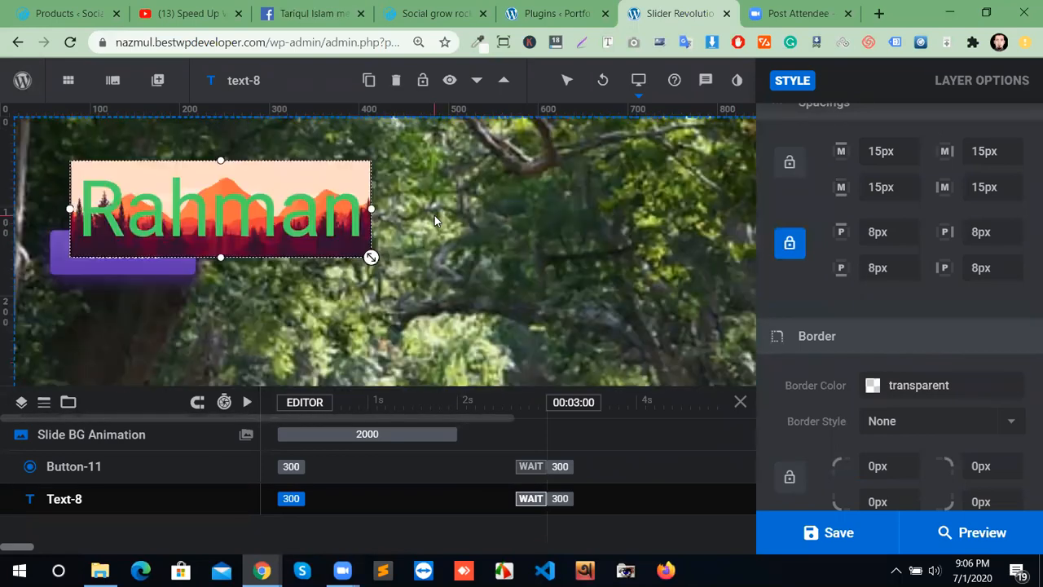
scroll(435, 204, down, 5)
scroll(442, 200, up, 5)
scroll(445, 199, down, 5)
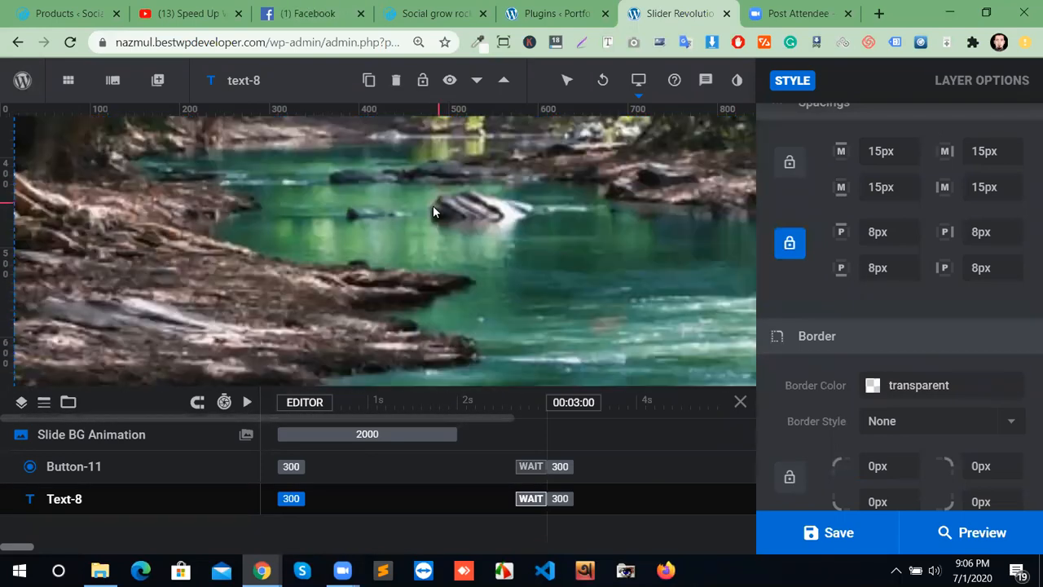
scroll(433, 205, up, 5)
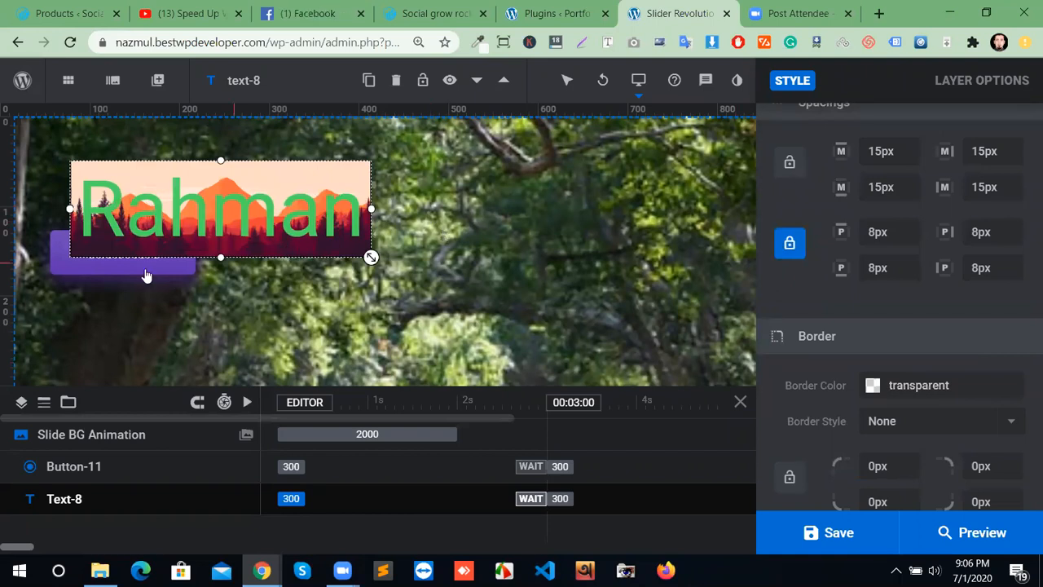
Move the Click Here button down so it sits clear below the text layer.
drag(145, 270, 143, 331)
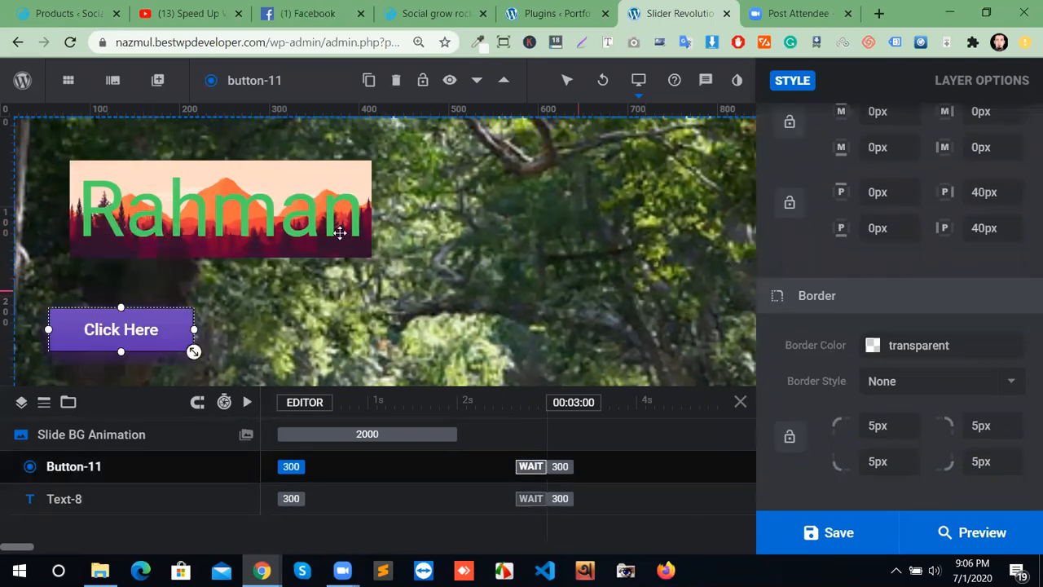
Give the text layer a solid border in the preset red-orange colour #ff3a2d.
click(270, 228)
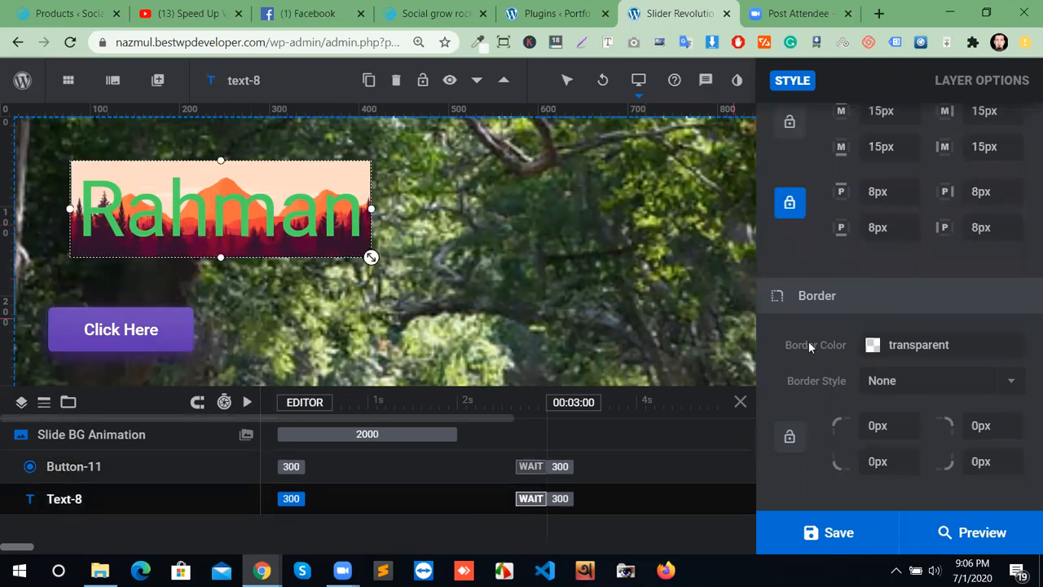
click(939, 382)
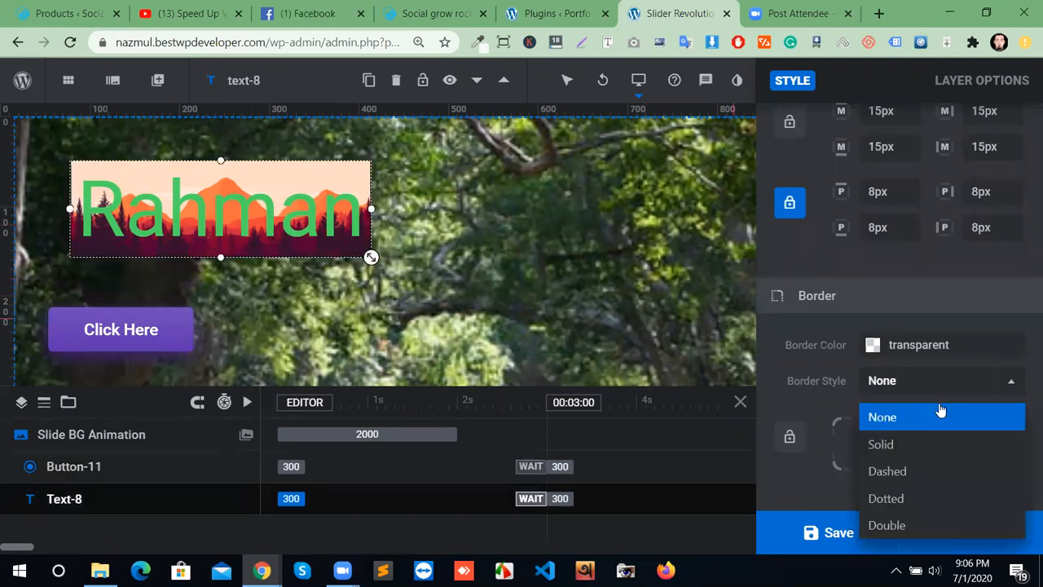
click(906, 447)
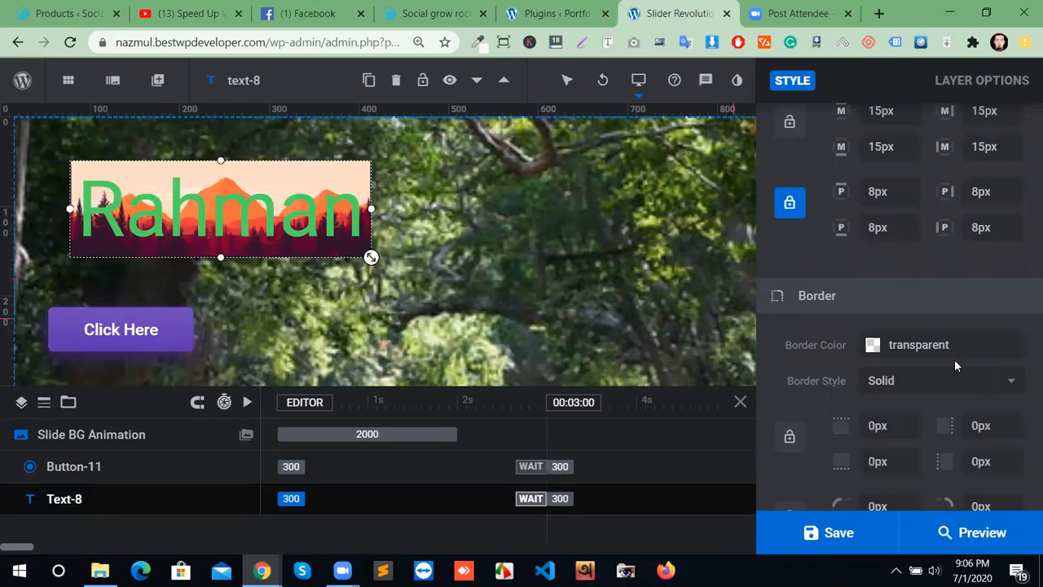
click(961, 344)
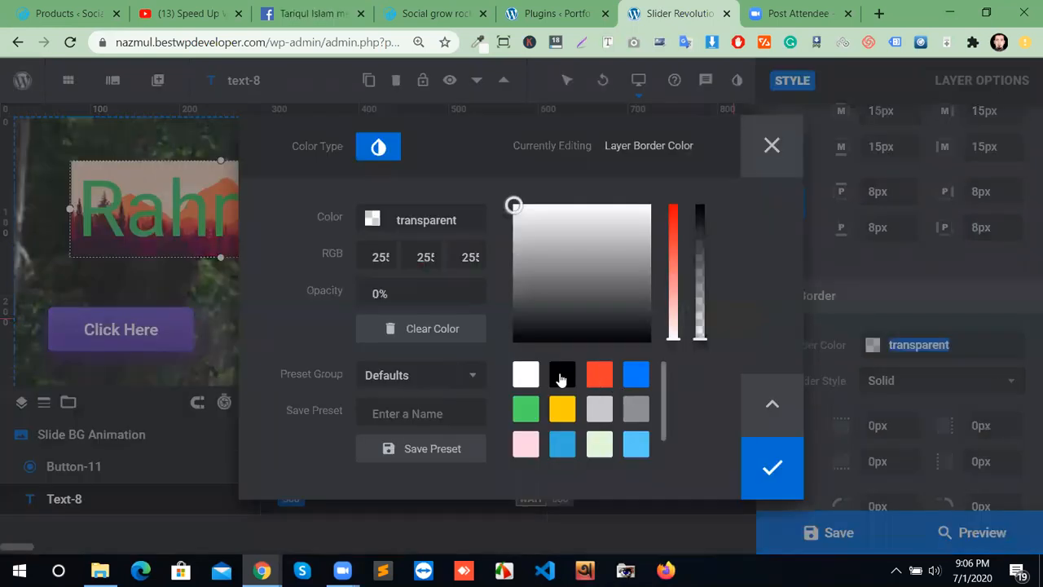
click(594, 374)
click(770, 466)
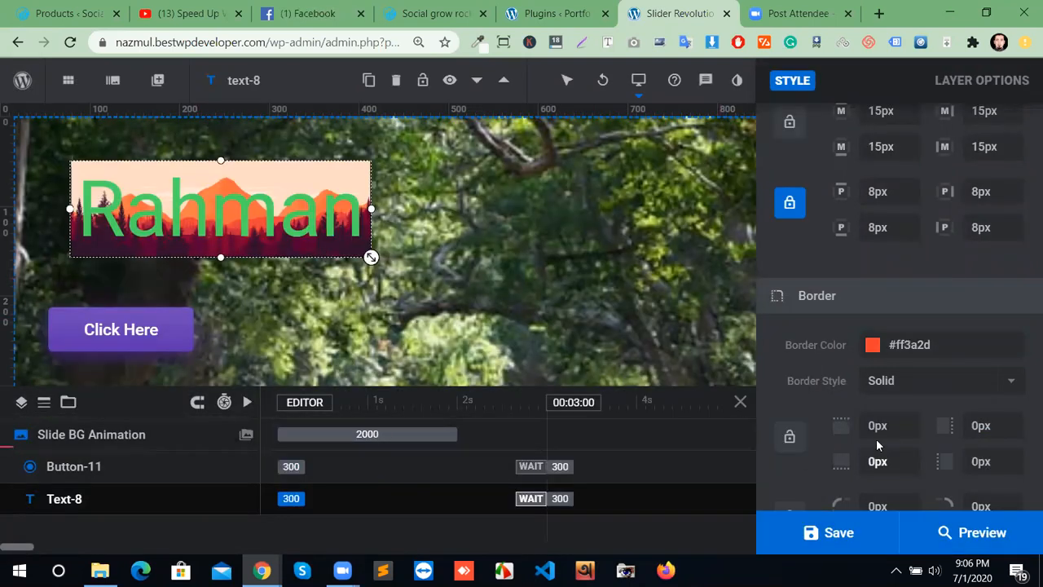
Link the text layer's border widths and set them to 5px on all four sides.
scroll(841, 431, down, 1)
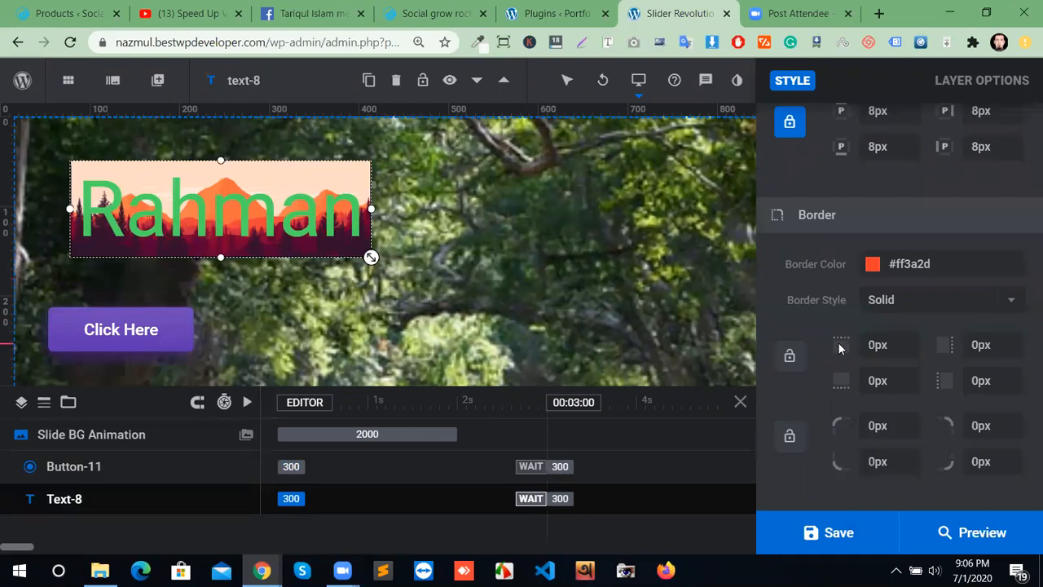
click(790, 356)
double_click(878, 345)
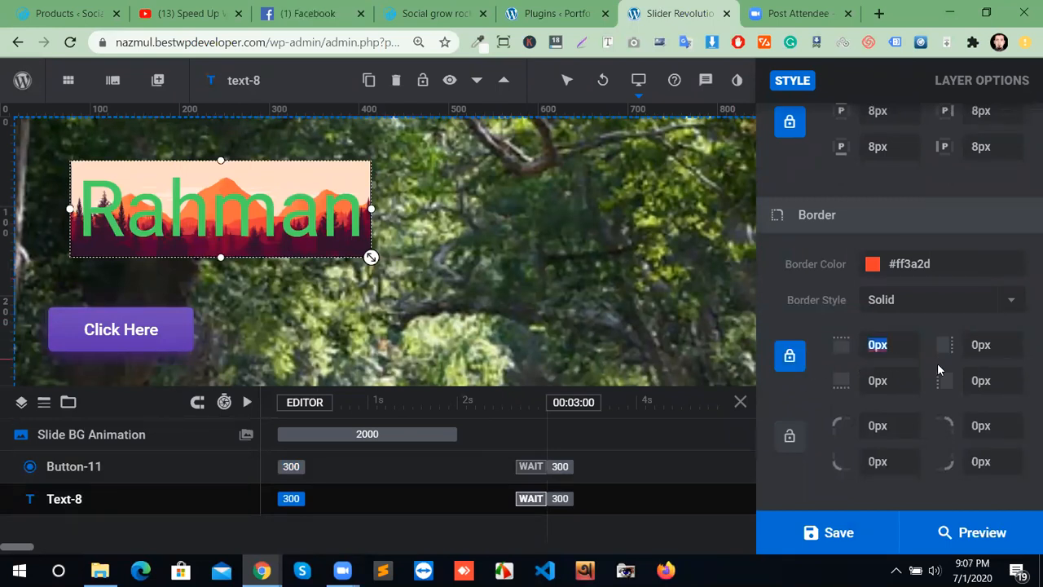
text(5)
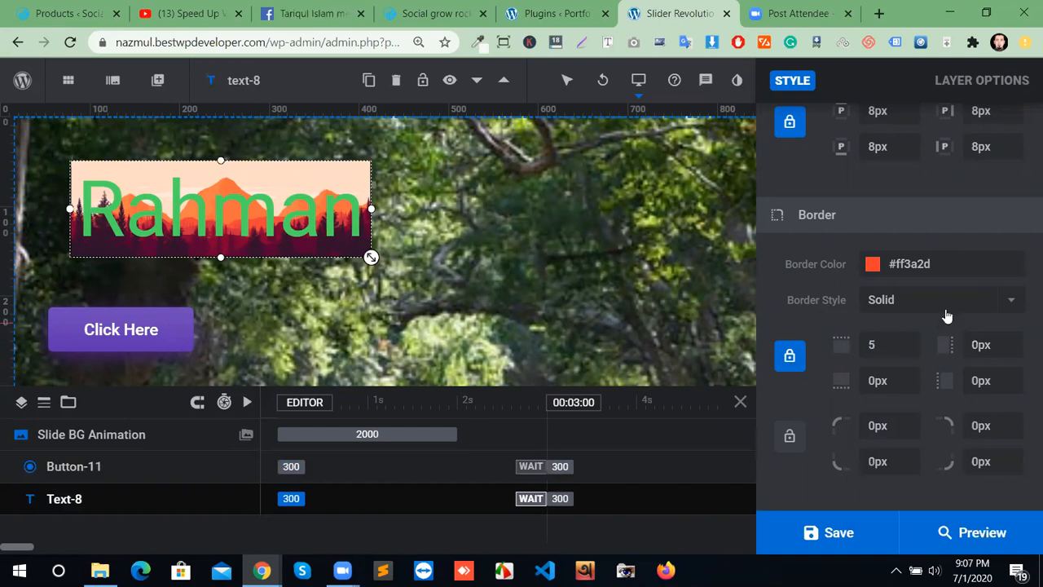
click(878, 431)
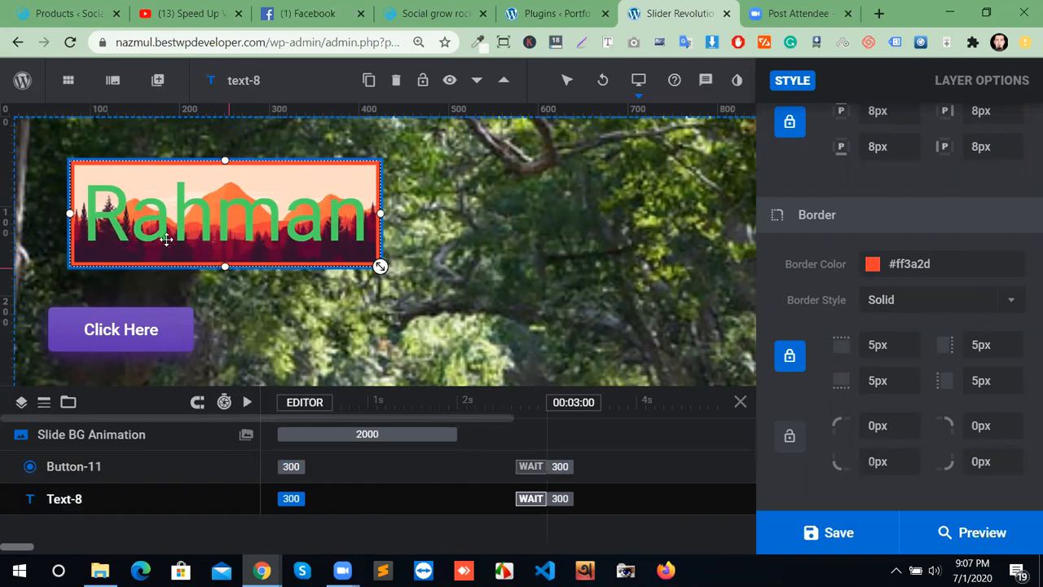
Link the text layer's border radius values and set all four corners to 30px.
double_click(914, 428)
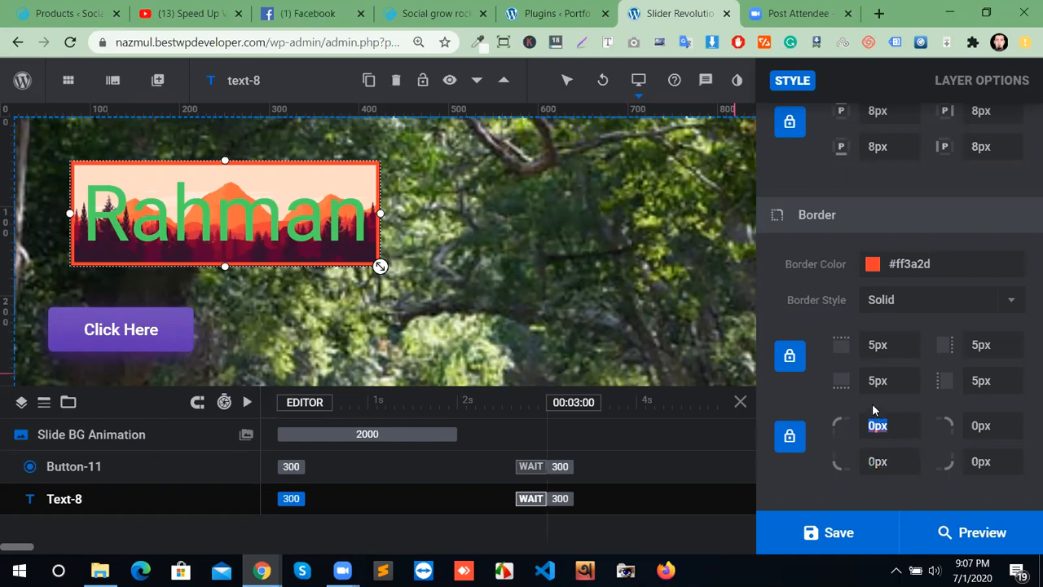
text(30)
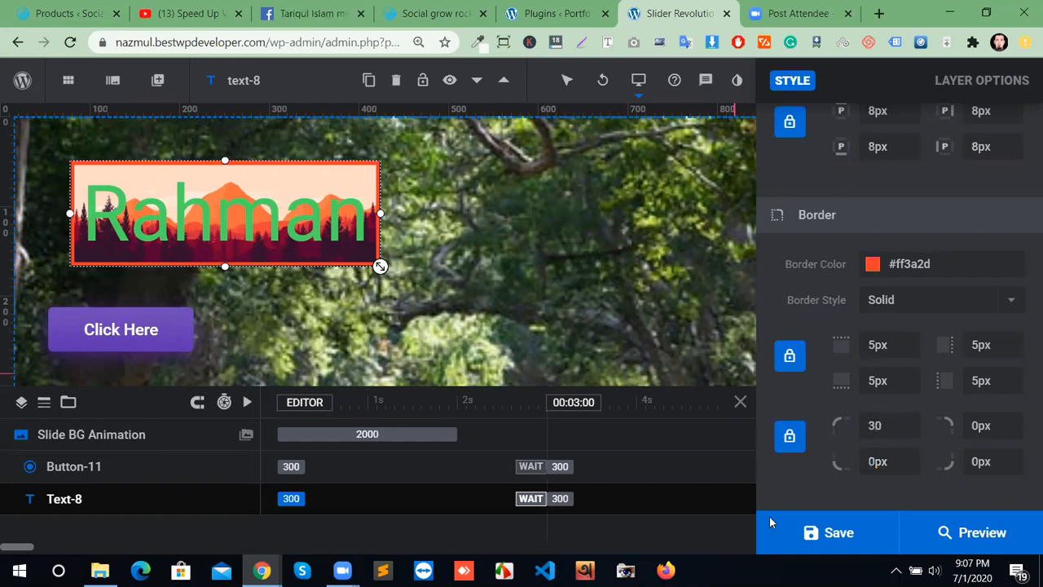
click(513, 276)
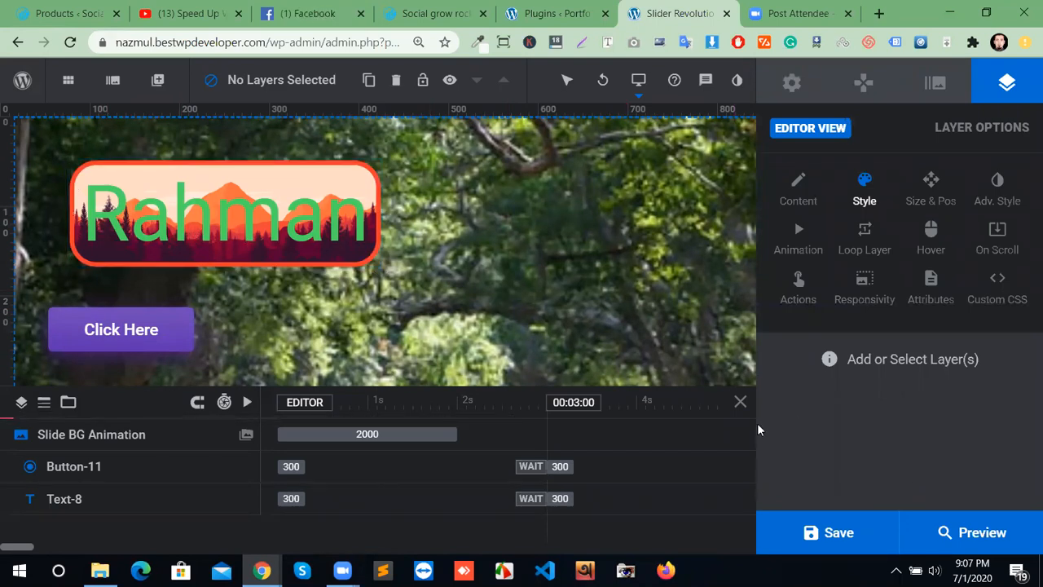
Reselect the text layer, review its border style settings, and open its size and position settings.
click(308, 209)
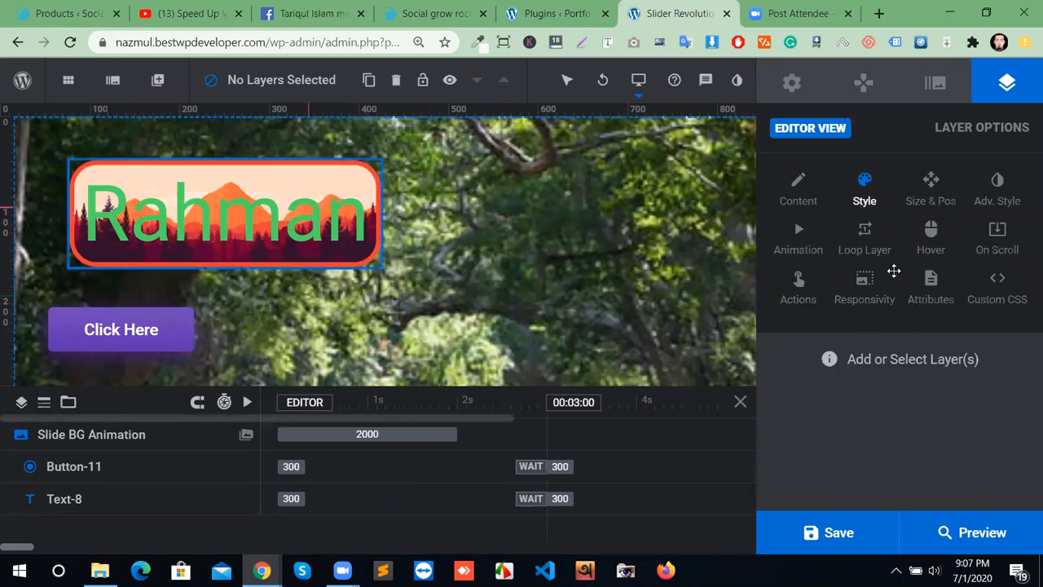
click(885, 203)
scroll(967, 383, down, 10)
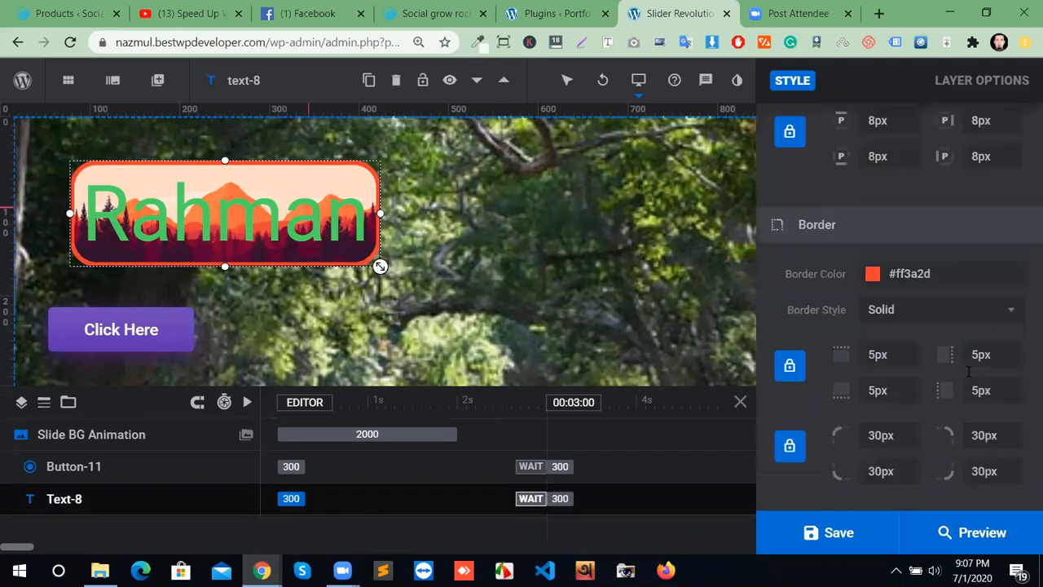
scroll(952, 373, up, 10)
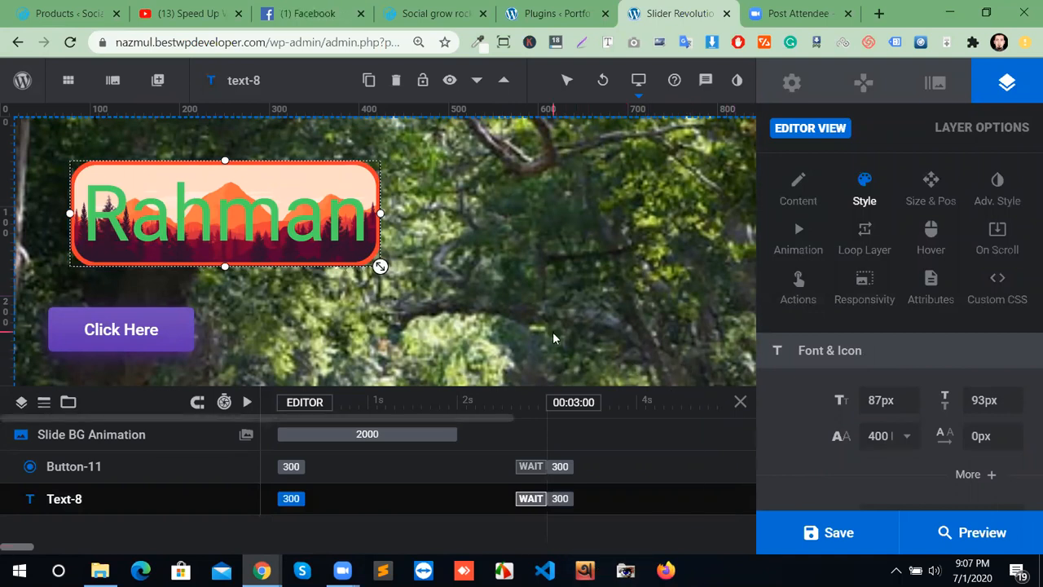
click(944, 201)
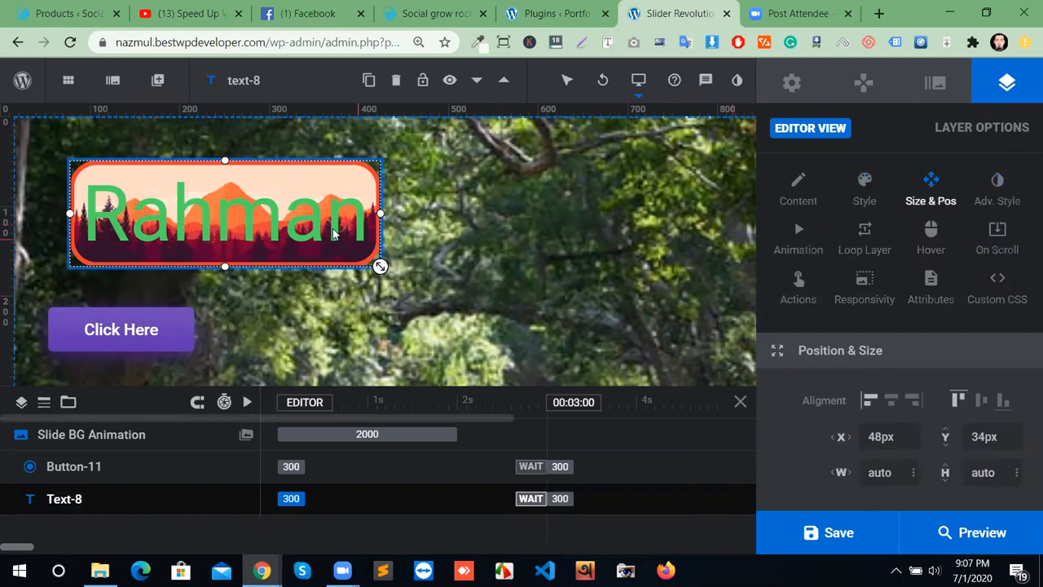
Try centre and right horizontal alignment for the text layer on the slide.
click(892, 400)
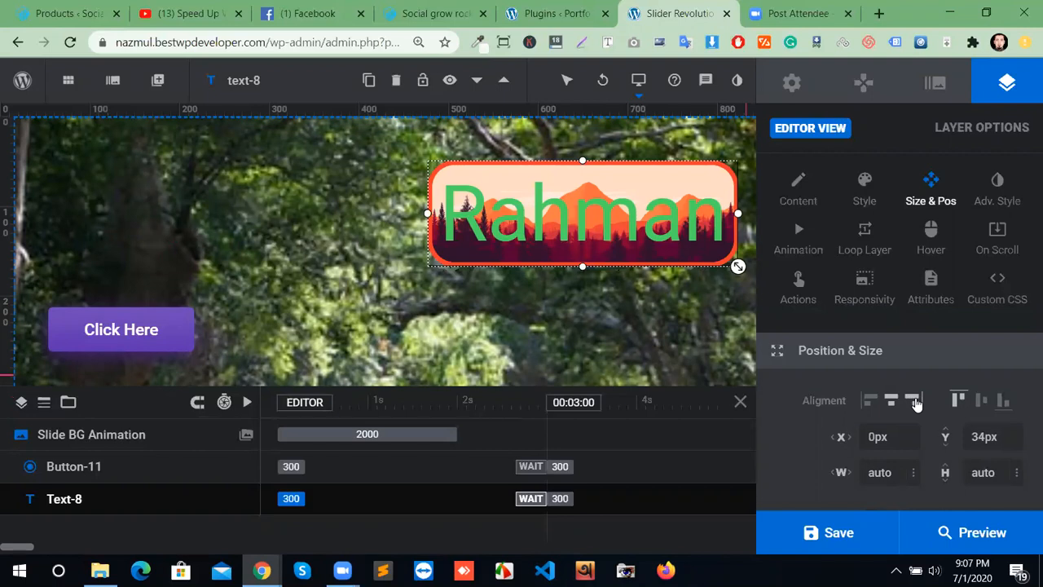
click(914, 400)
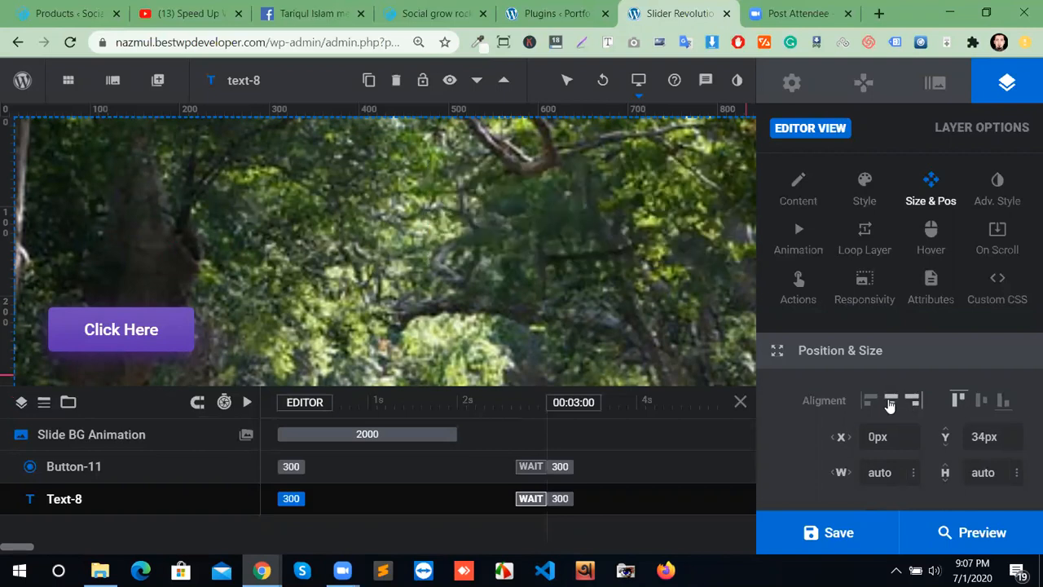
click(891, 400)
click(912, 401)
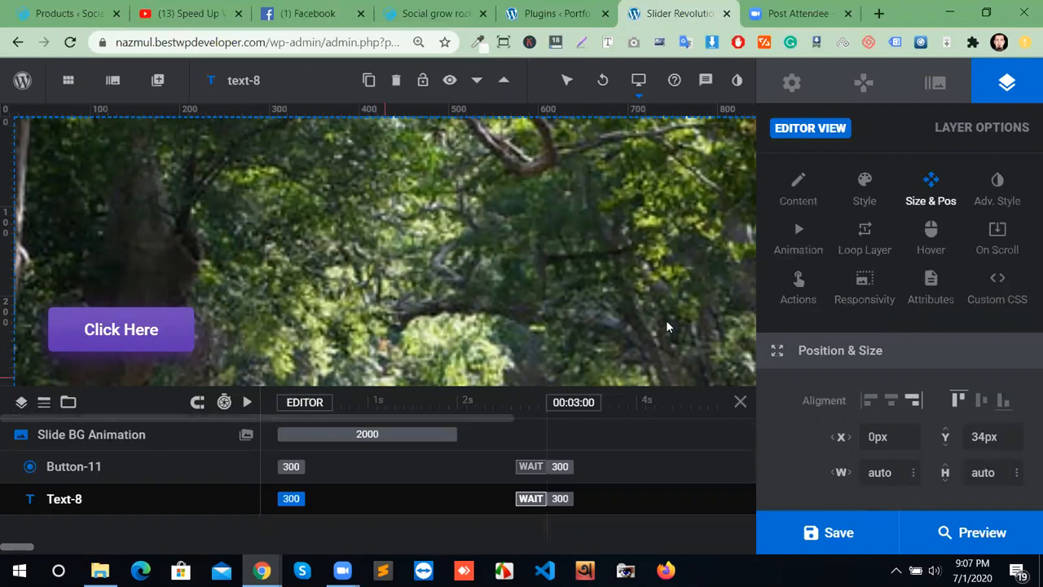
drag(397, 422, 575, 419)
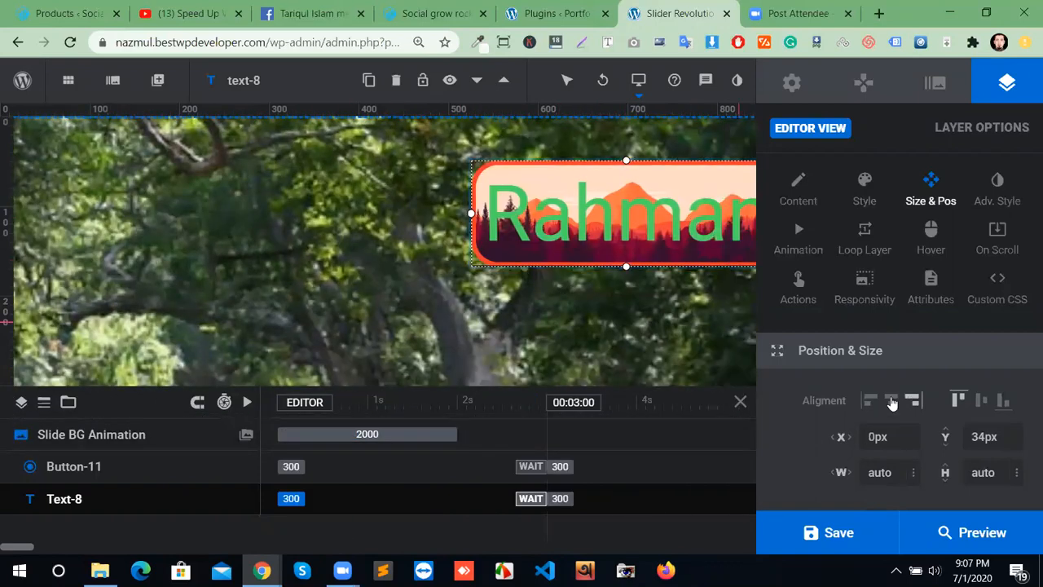
Centre the text layer horizontally on the slide.
click(891, 401)
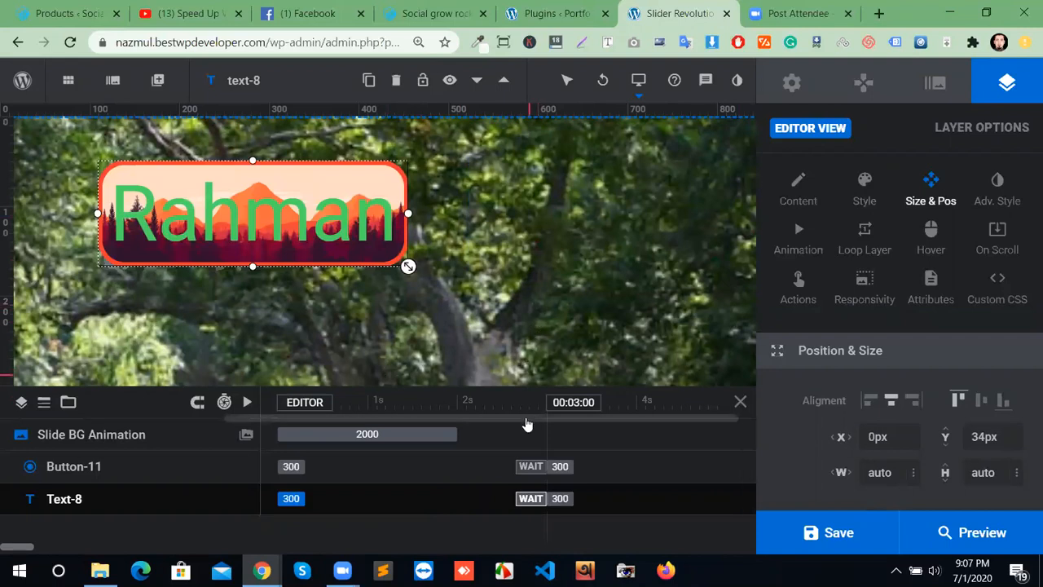
click(446, 428)
drag(444, 422, 323, 422)
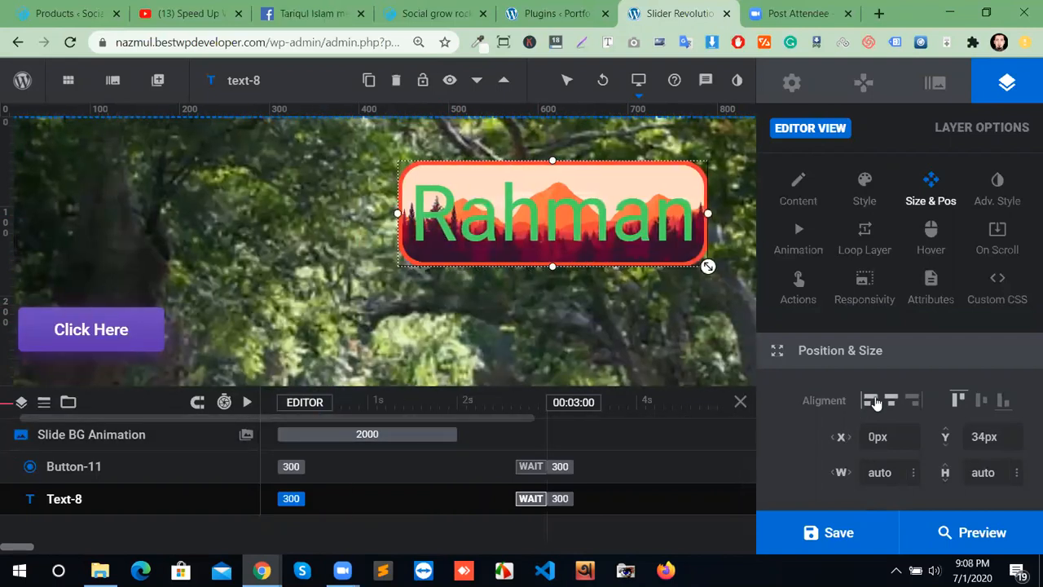
click(870, 401)
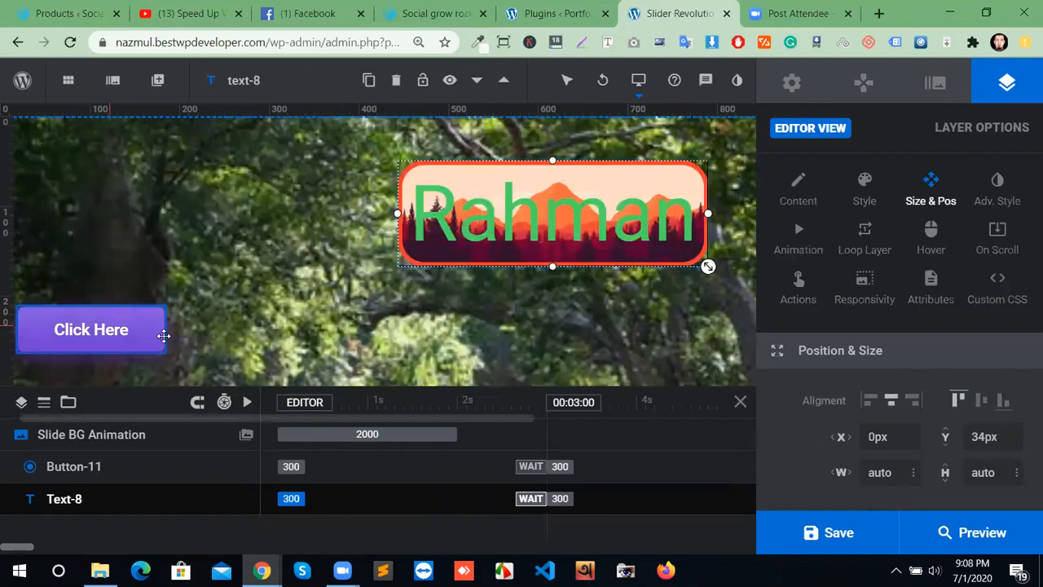
Move the Click Here button right and slightly down, to about X 39px and Y 213px.
drag(114, 331, 170, 338)
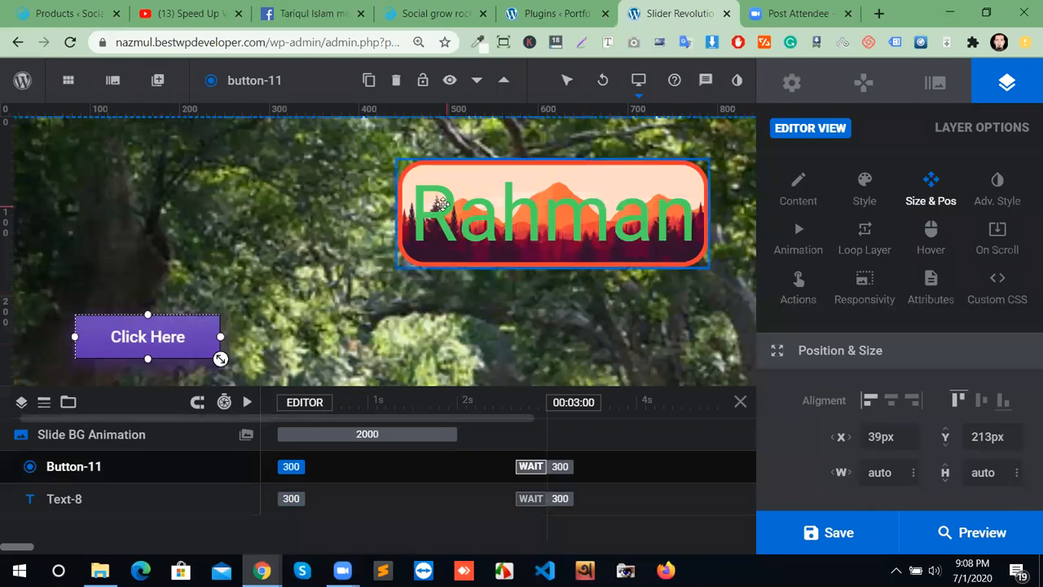
Try middle and bottom vertical alignment for the text layer, finishing with it aligned to the slide's top edge at Y 0px.
click(418, 211)
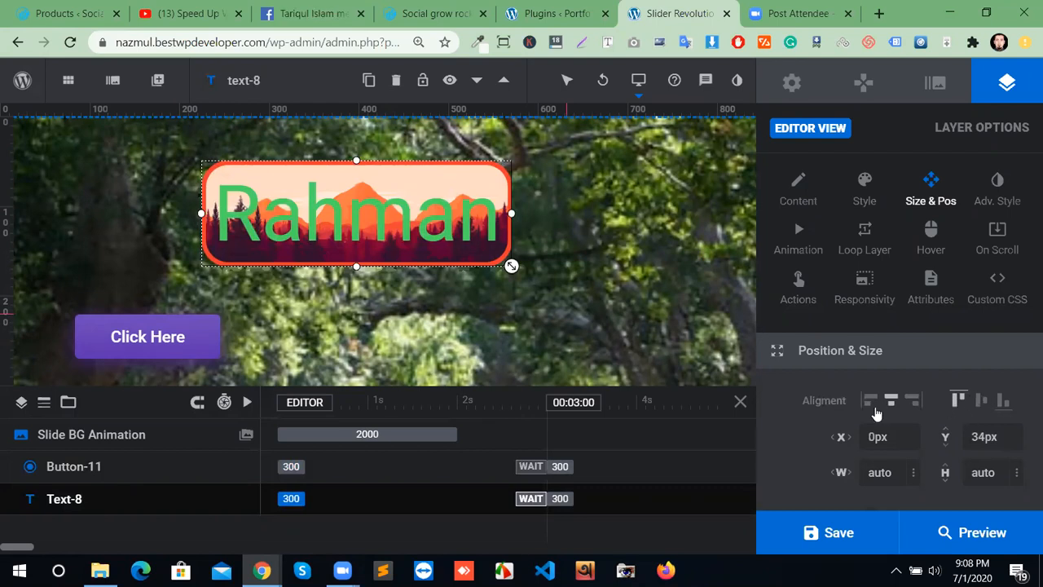
click(977, 405)
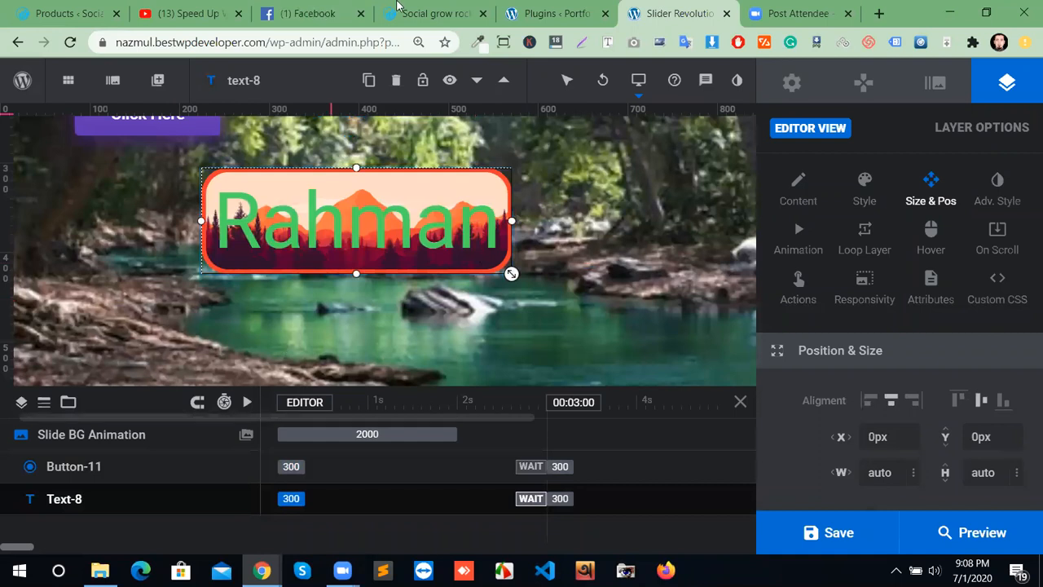
click(1008, 402)
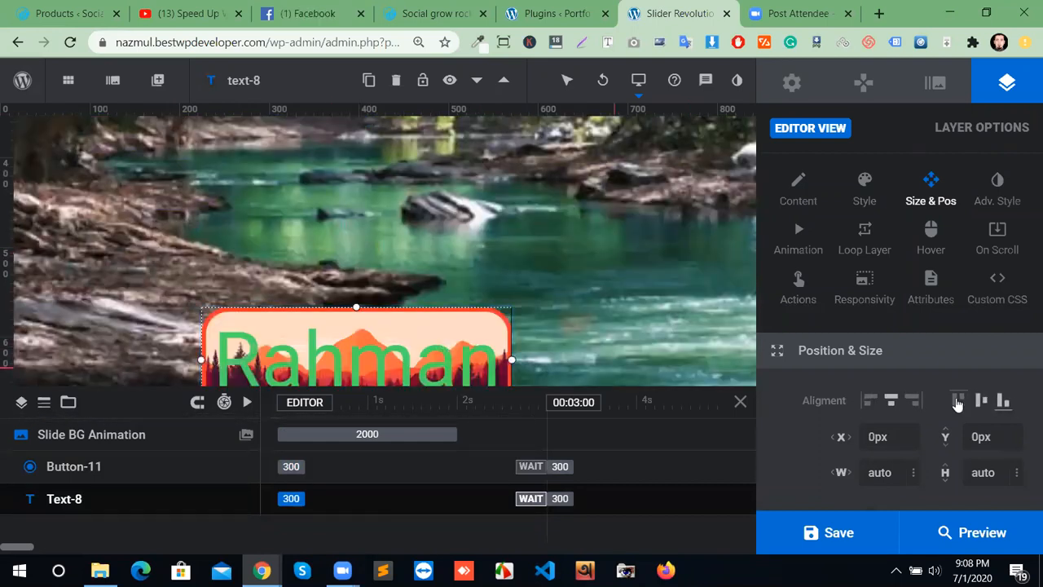
click(959, 400)
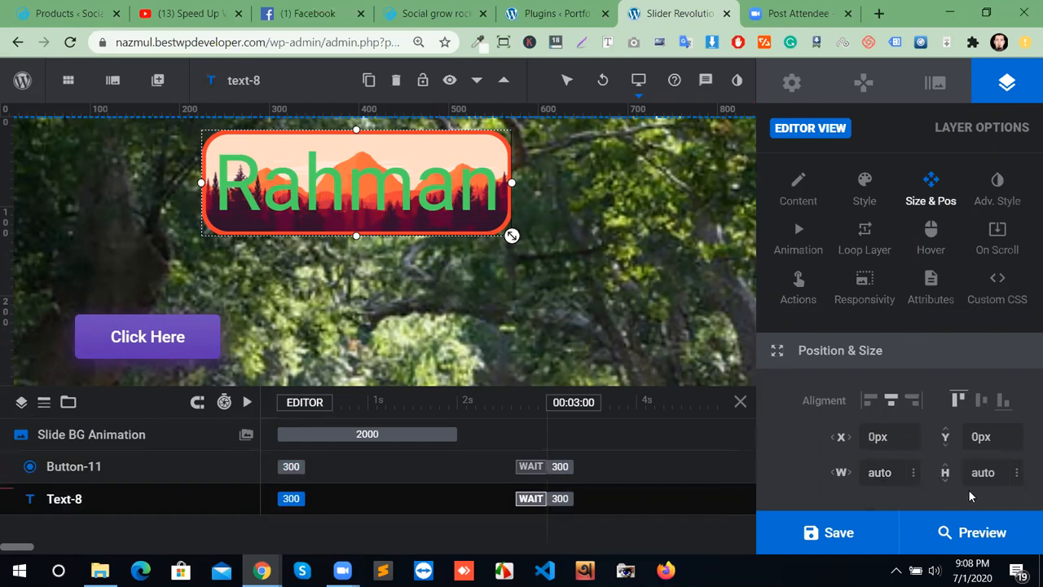
Adjust the text layer's horizontal position offset, finishing at X 14px.
click(886, 437)
key(Up)
key(Up)
key(Up)
key(Up)
key(Up)
key(Up)
key(Up)
key(Up)
key(Up)
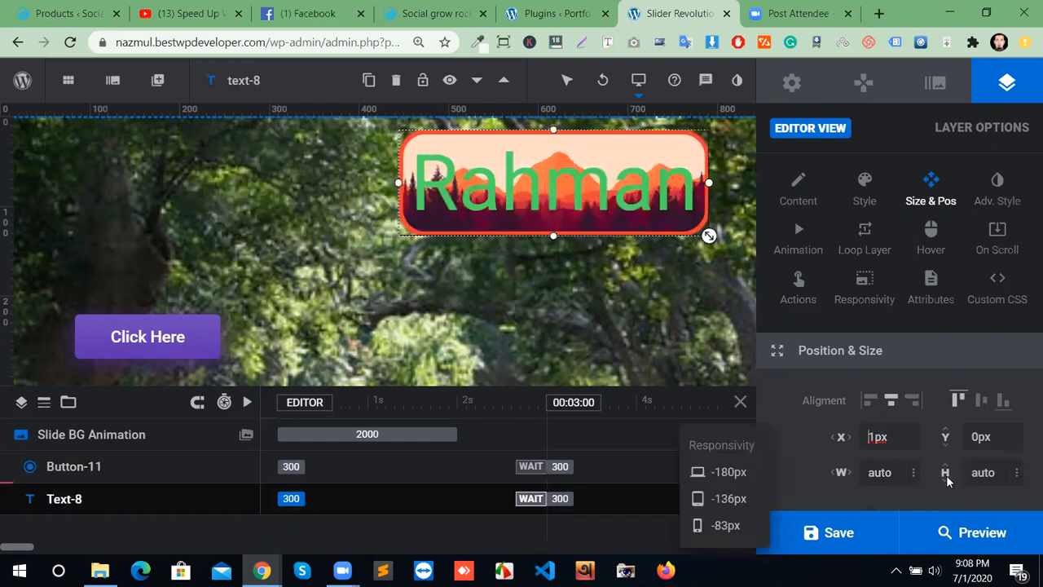
key(Up)
key(Up)
key(Up)
key(Up)
key(Up)
key(Up)
key(Up)
key(Up)
key(Up)
key(Up)
key(Up)
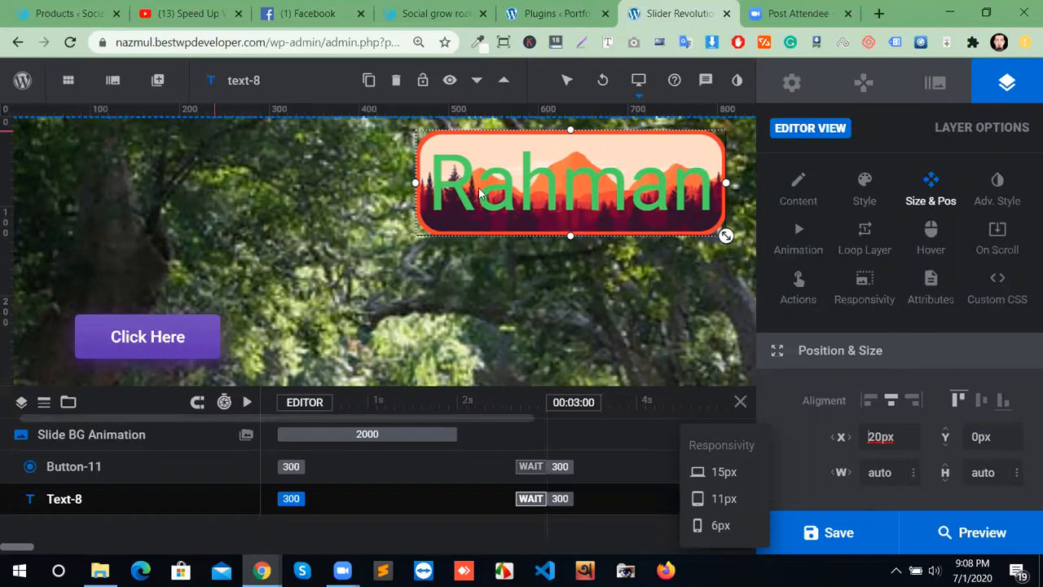
drag(841, 437, 858, 438)
key(Up)
key(Up)
key(Up)
key(Down)
key(Down)
key(Down)
key(Down)
key(Down)
key(Down)
key(Down)
key(Down)
key(Down)
key(Down)
key(Down)
key(Down)
Set the text layer's vertical position offset to Y 18px.
key(Tab)
key(Up)
key(Up)
key(Up)
key(Up)
key(Up)
key(Up)
key(Up)
key(Up)
key(Up)
key(Up)
key(Up)
key(Up)
key(Up)
key(Up)
key(Up)
key(Up)
key(Up)
key(Up)
key(Up)
key(Down)
key(Down)
key(Up)
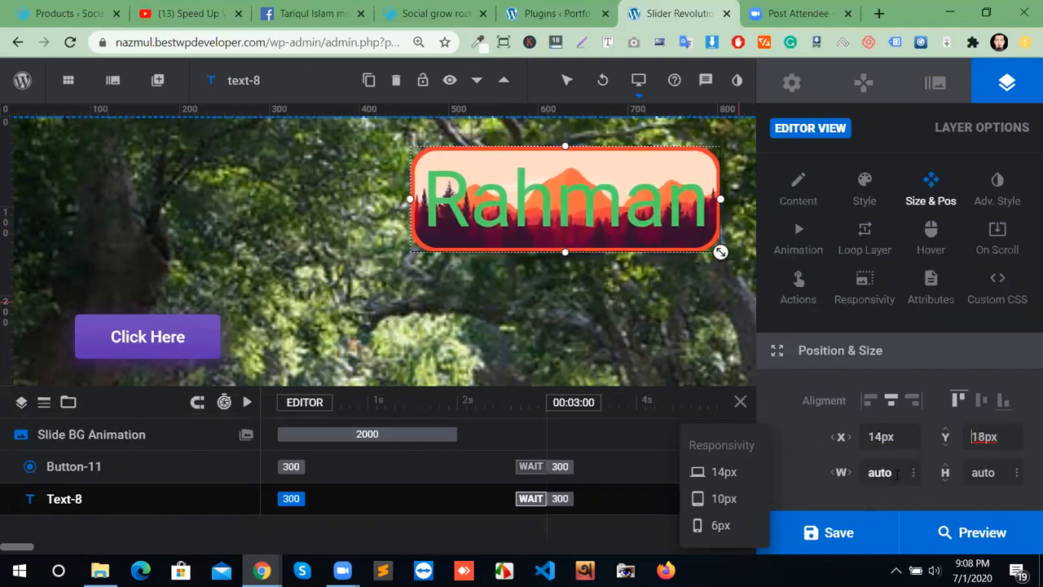
Try a 100% width for the text layer, finishing with the width back on auto.
click(899, 473)
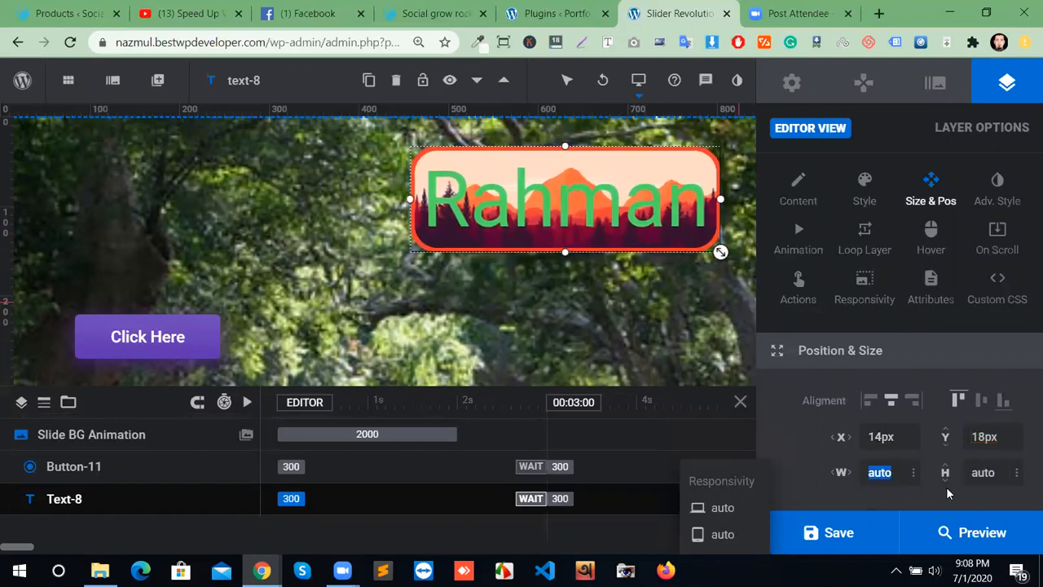
key(Up)
click(913, 478)
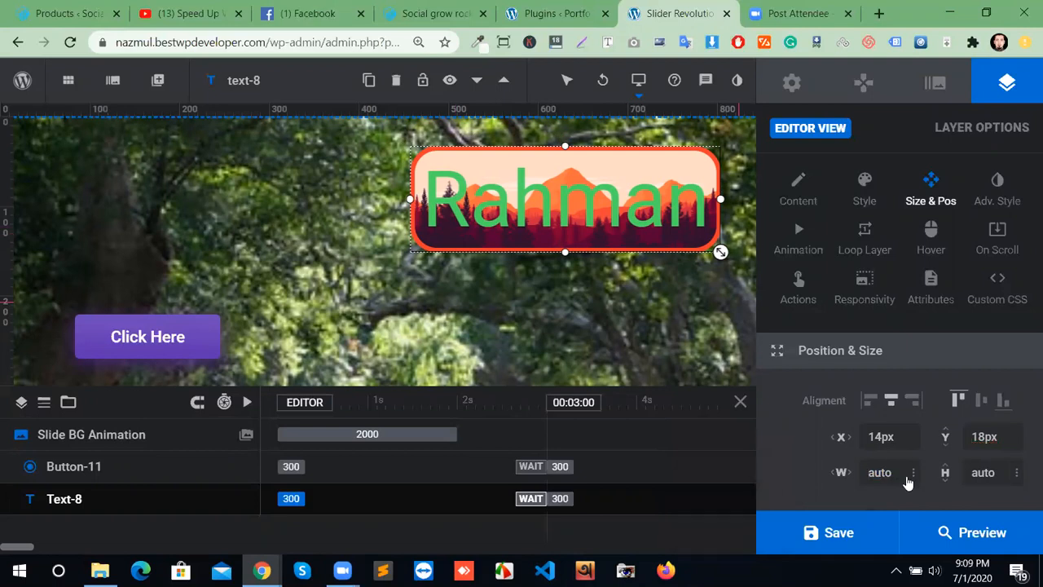
scroll(908, 485, down, 2)
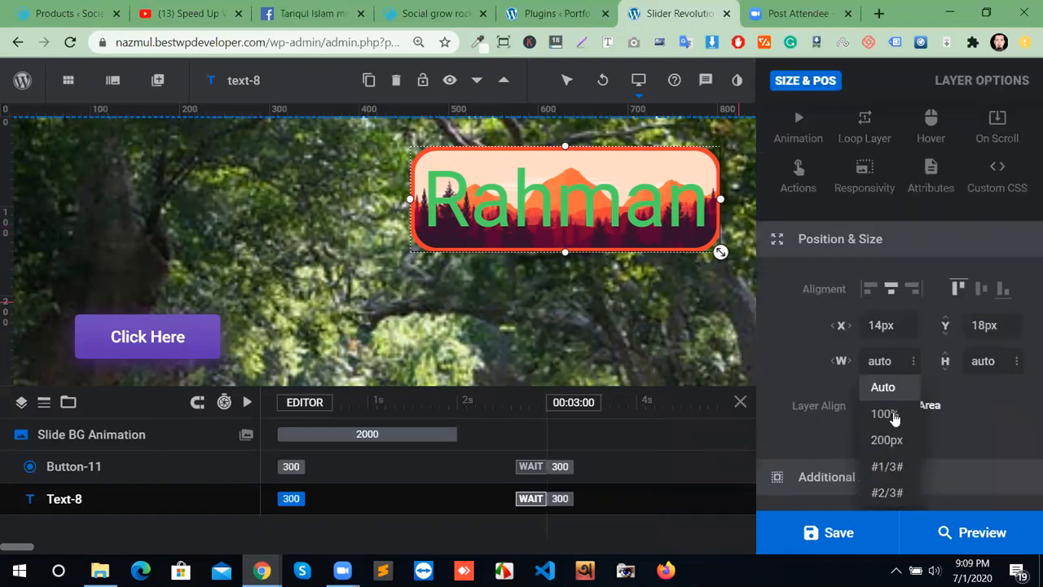
click(887, 413)
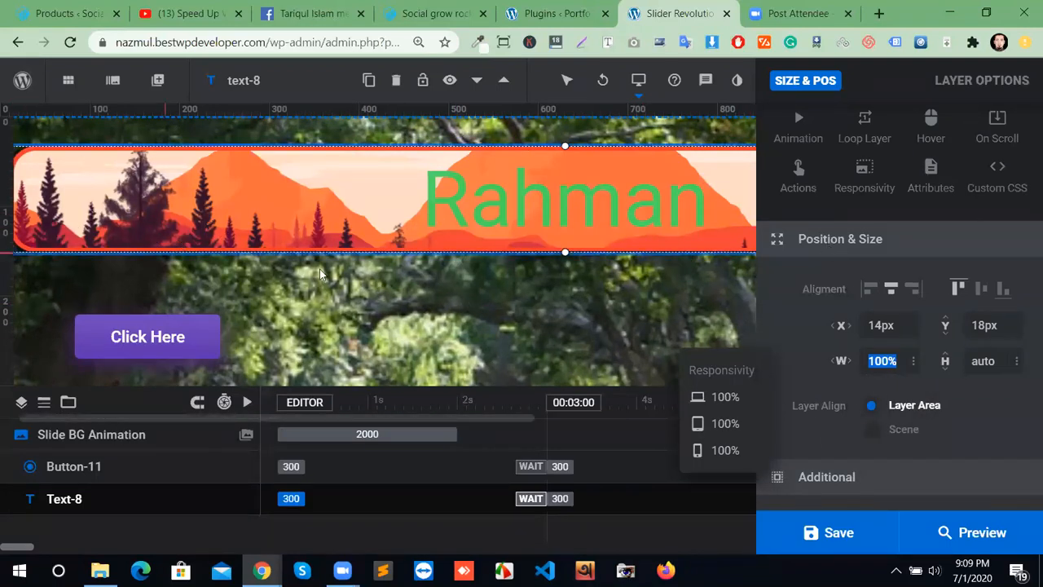
click(912, 362)
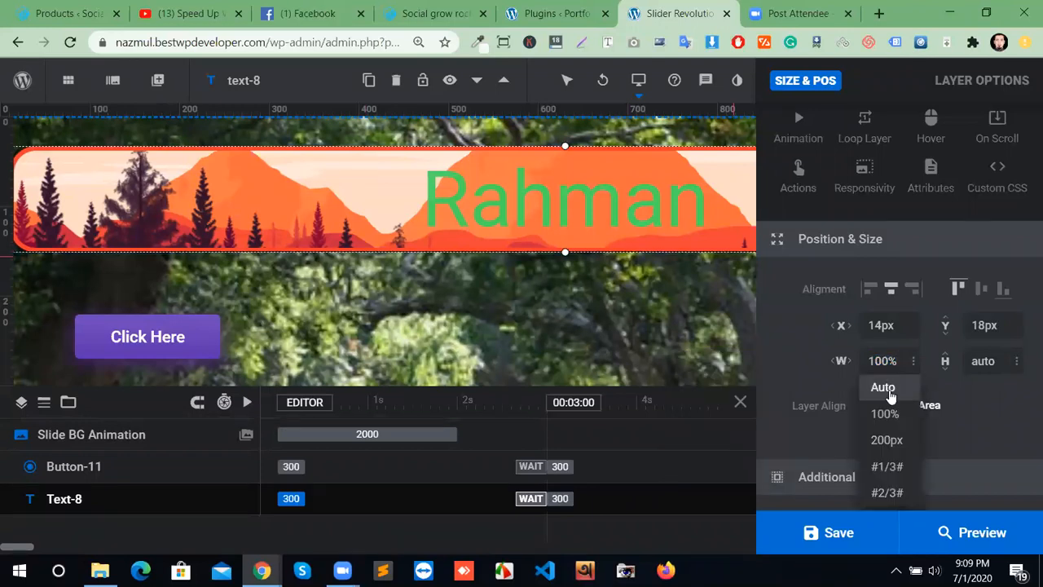
click(884, 387)
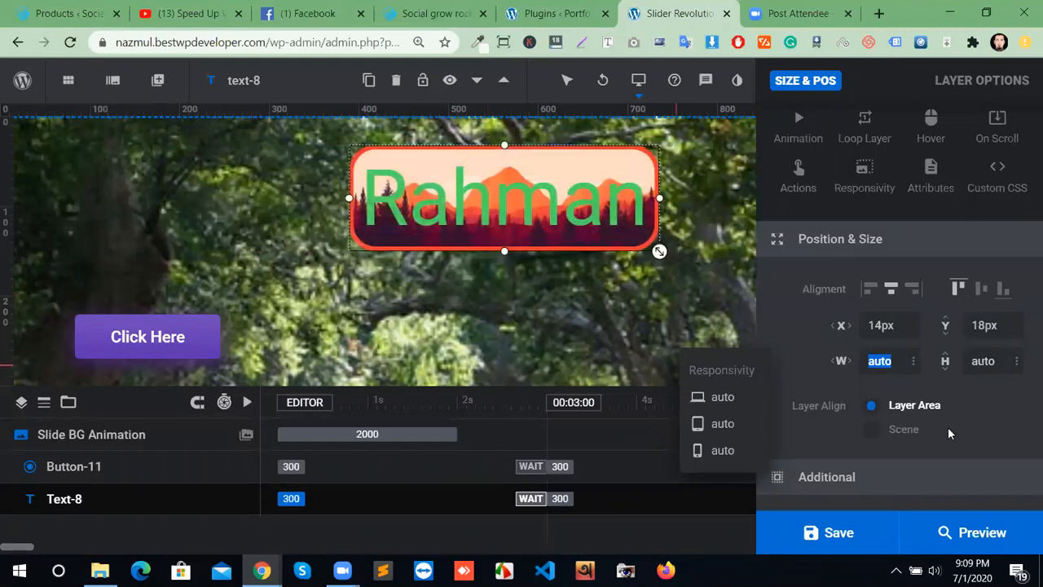
Try rotating the text layer in its advanced style transforms, 300deg around the X axis and 79deg around the Y axis.
scroll(948, 427, down, 1)
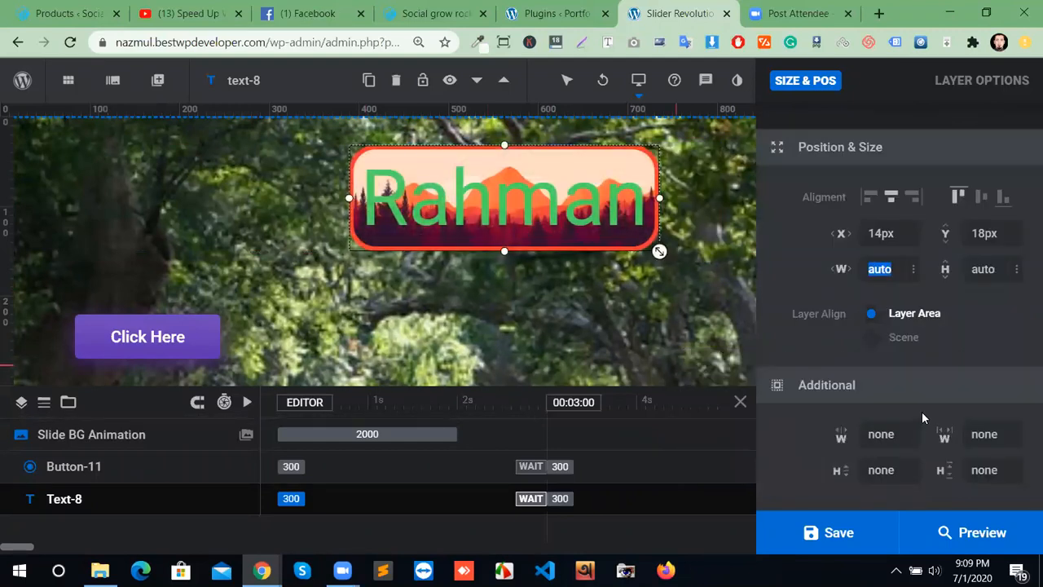
scroll(922, 412, up, 2)
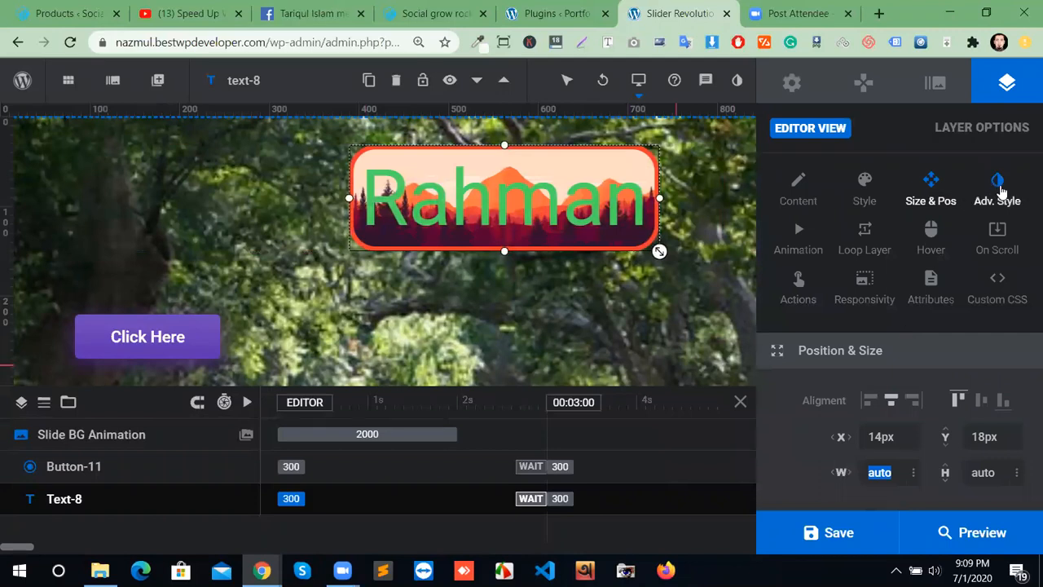
click(998, 189)
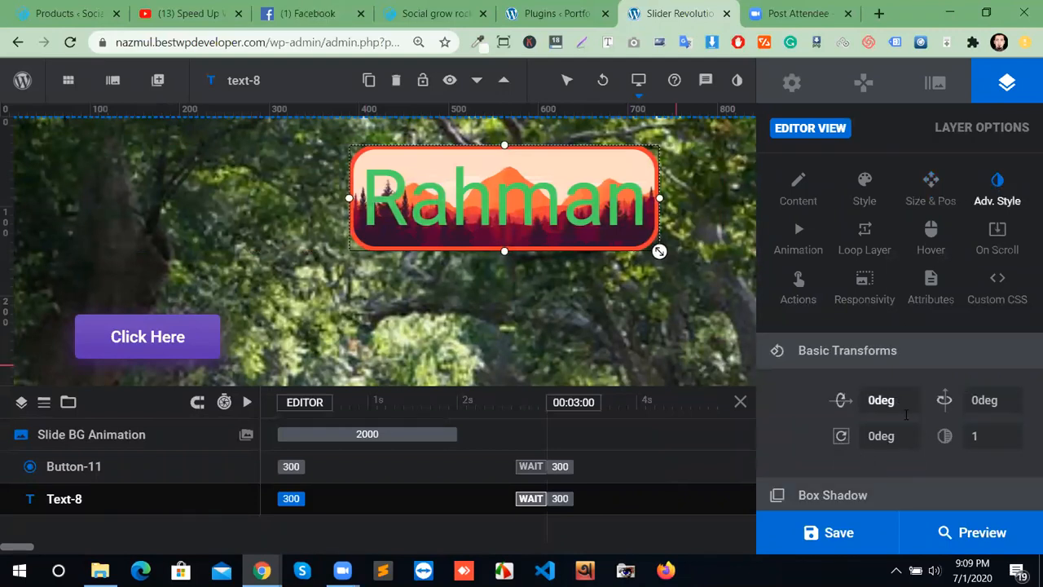
click(891, 400)
text(300)
key(Return)
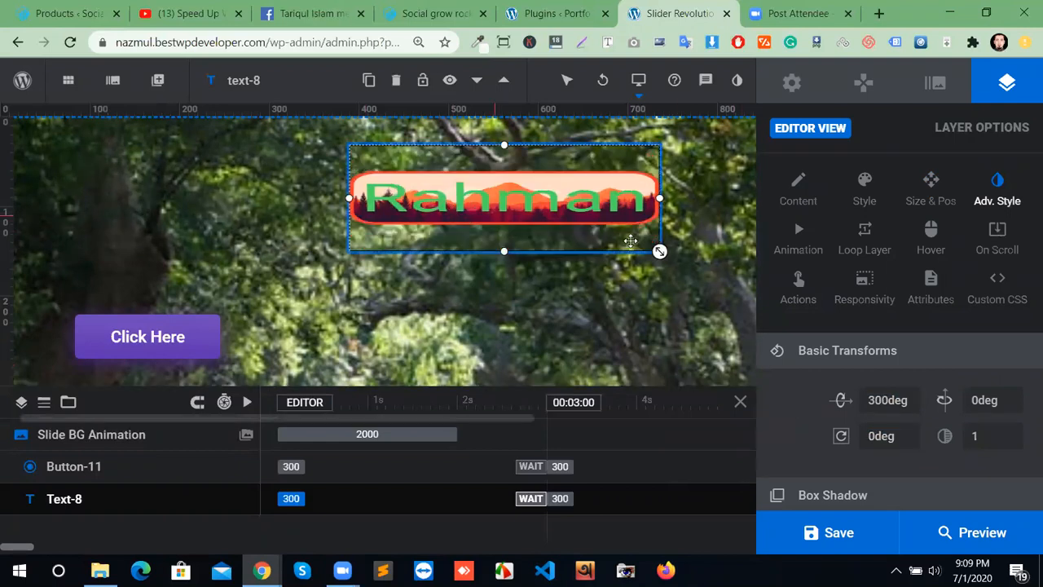
click(987, 400)
text(79)
key(Return)
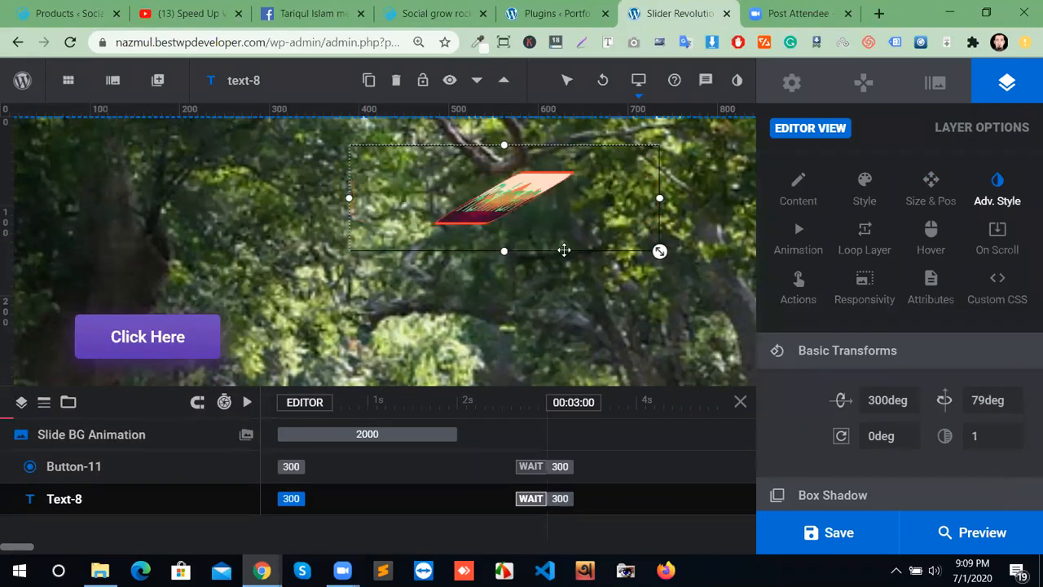
Reset the text layer's X and Y axis rotations to 0deg and dismiss the desktop notification.
scroll(935, 462, down, 3)
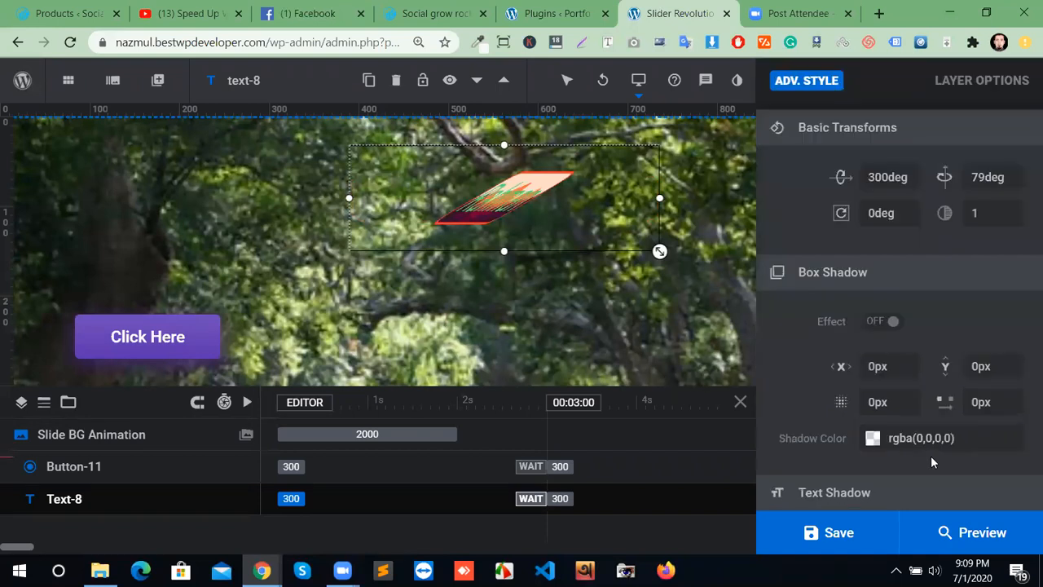
scroll(947, 304, up, 3)
double_click(897, 400)
text(0)
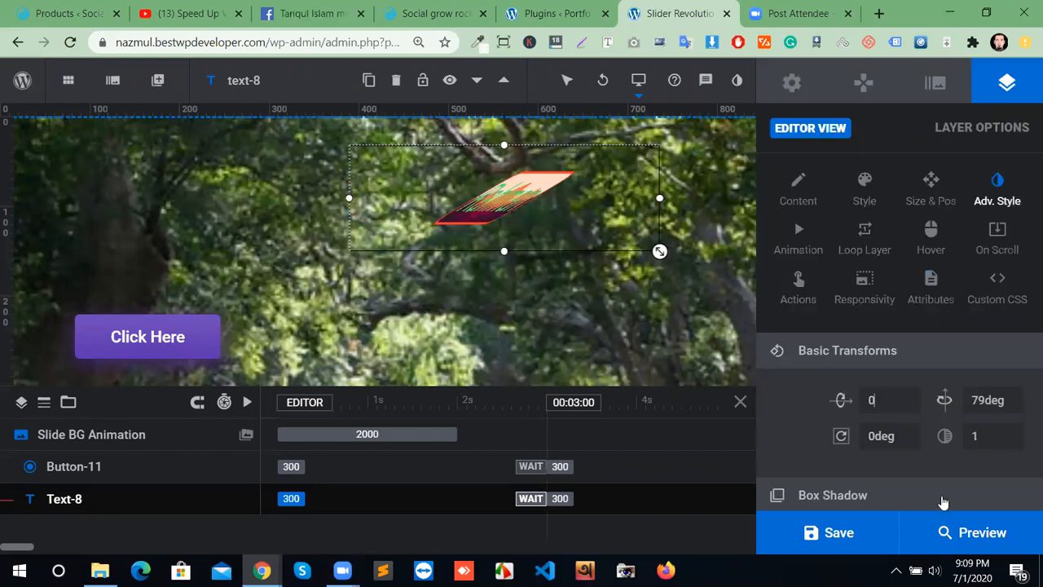
key(Tab)
text(0)
key(Return)
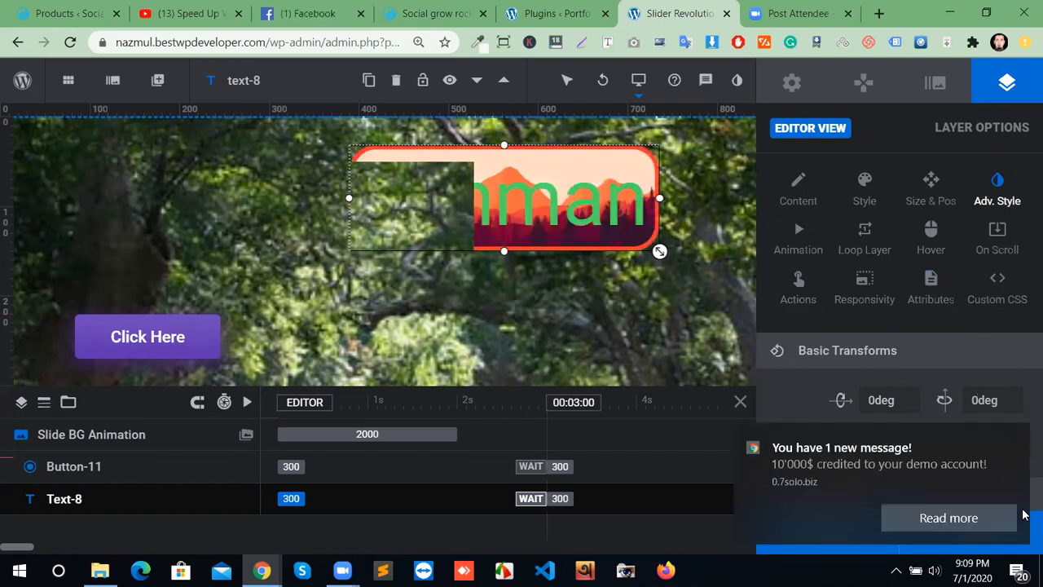
click(1016, 441)
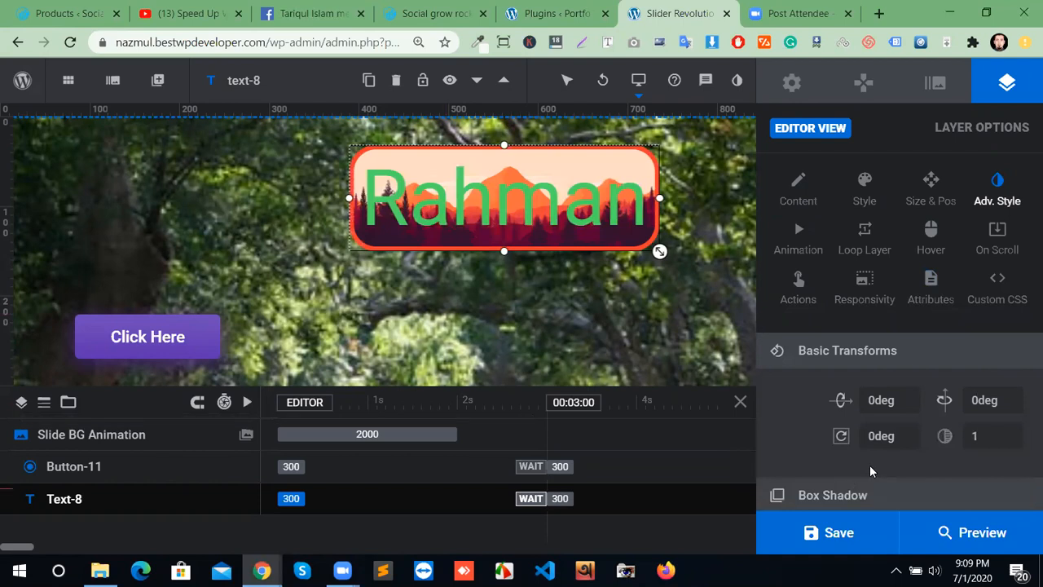
Enable the box shadow effect on the text layer and set its horizontal offset to 20px.
scroll(867, 459, down, 3)
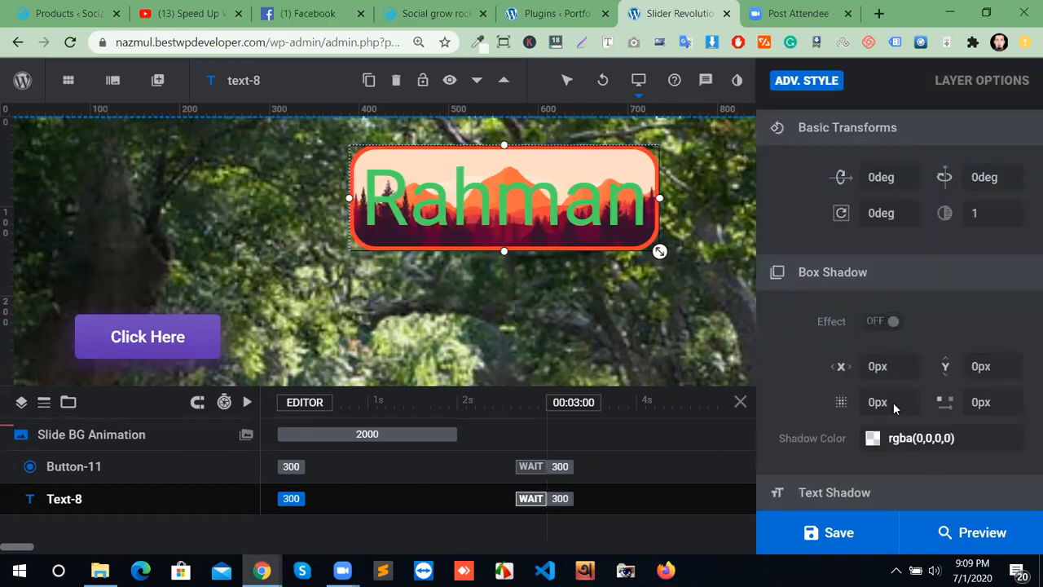
click(885, 321)
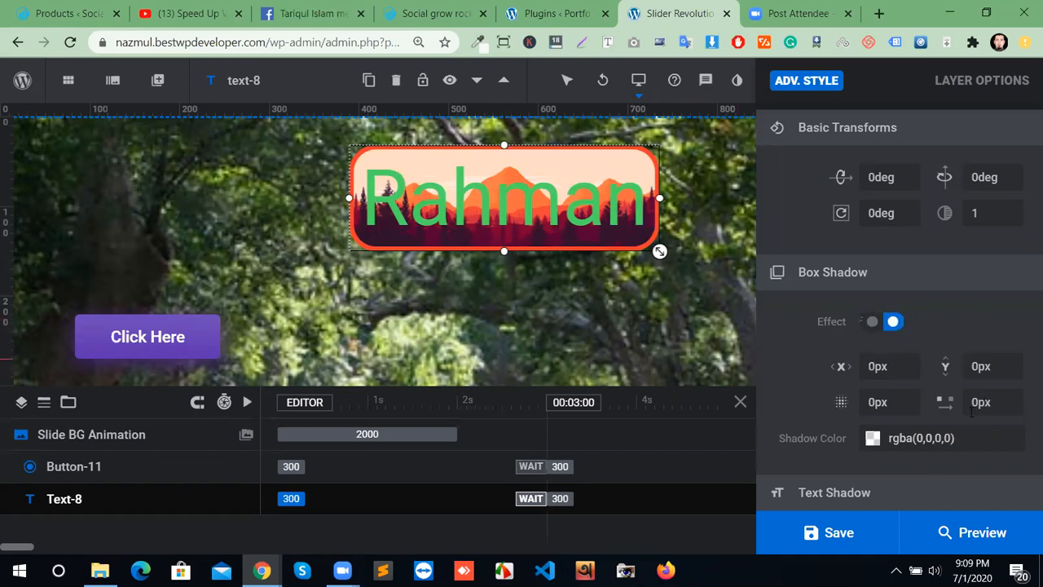
click(904, 368)
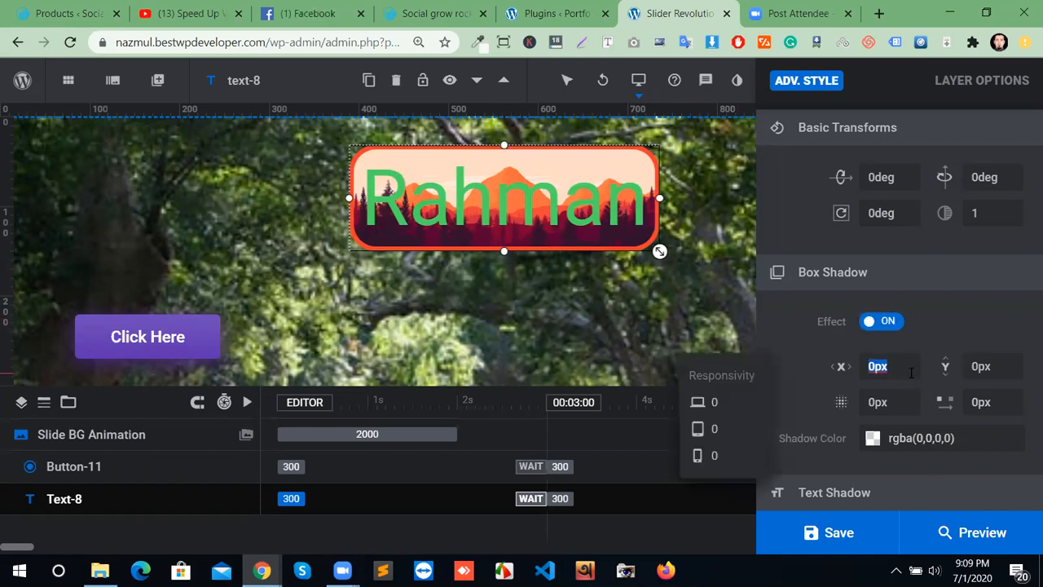
text(2px)
key(Up)
key(Up)
key(Up)
key(Up)
key(Up)
key(Up)
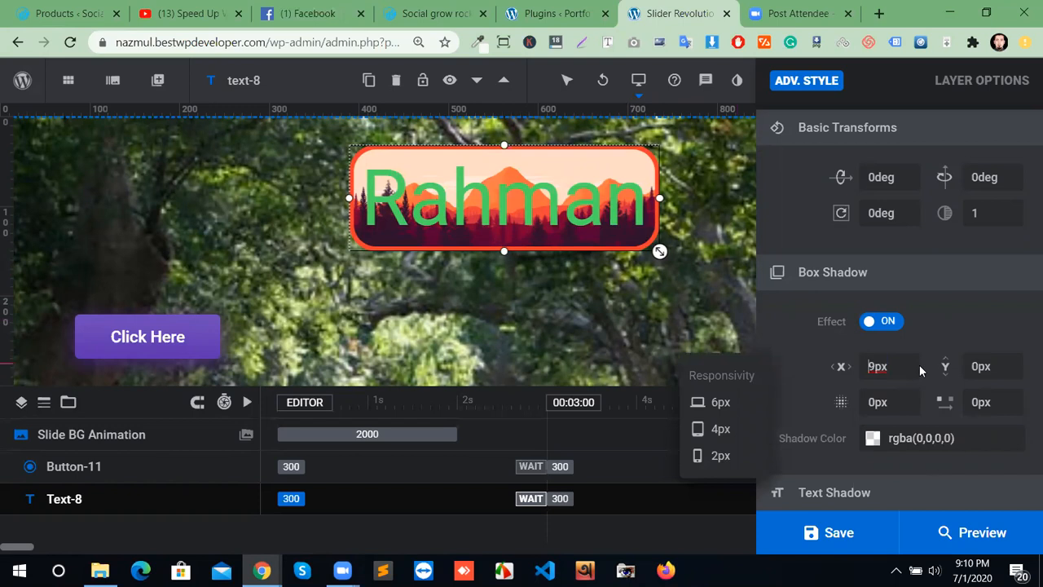
click(1014, 443)
key(Up)
key(Up)
key(Up)
key(Up)
key(Up)
key(Up)
key(Up)
key(Up)
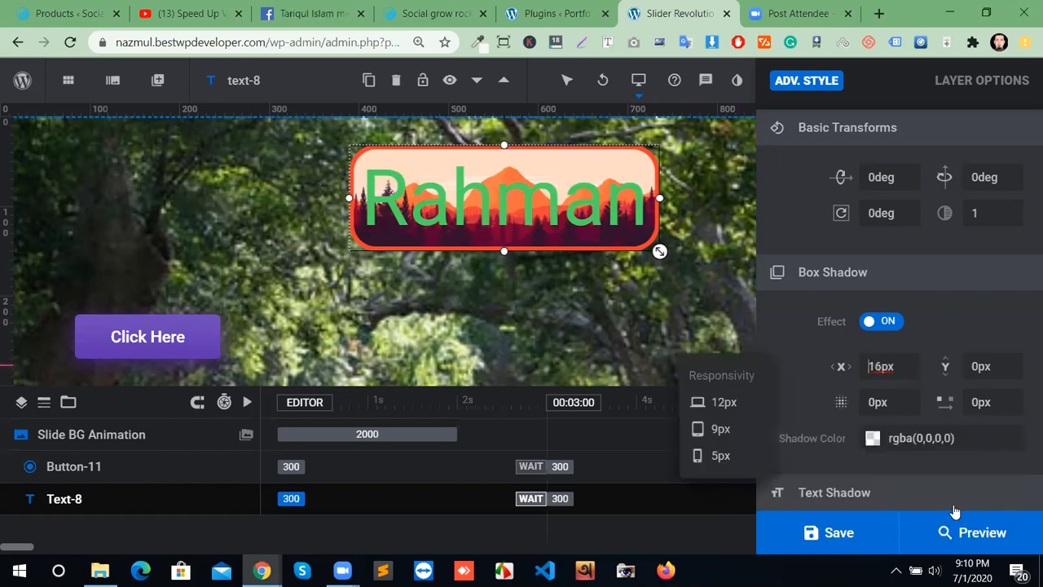
Set the box shadow colour to solid black, #000000.
click(965, 448)
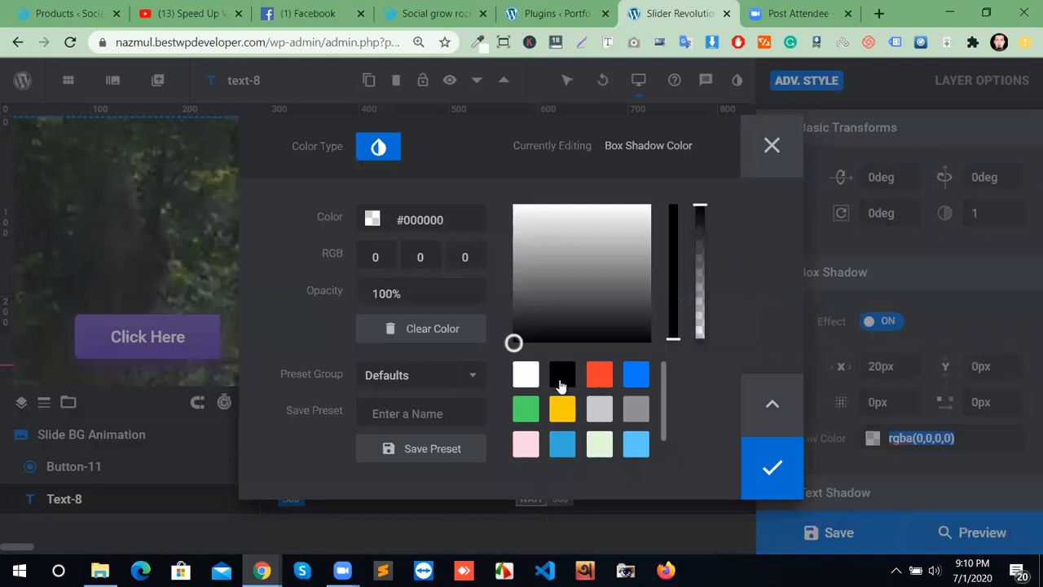
click(562, 378)
click(792, 471)
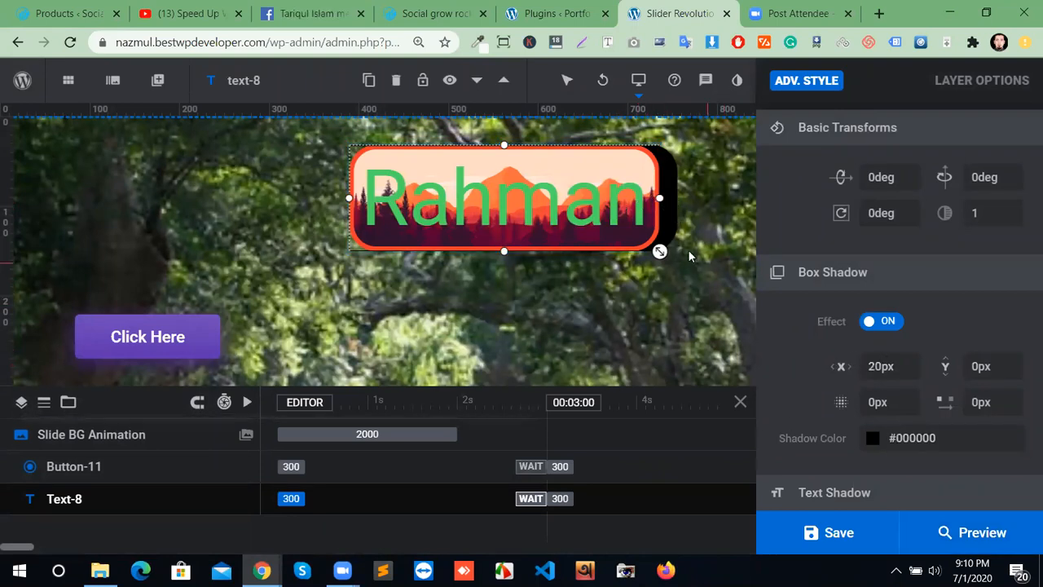
Nudge the text layer slightly upward on the slide.
drag(679, 259, 679, 255)
key(Up)
key(Up)
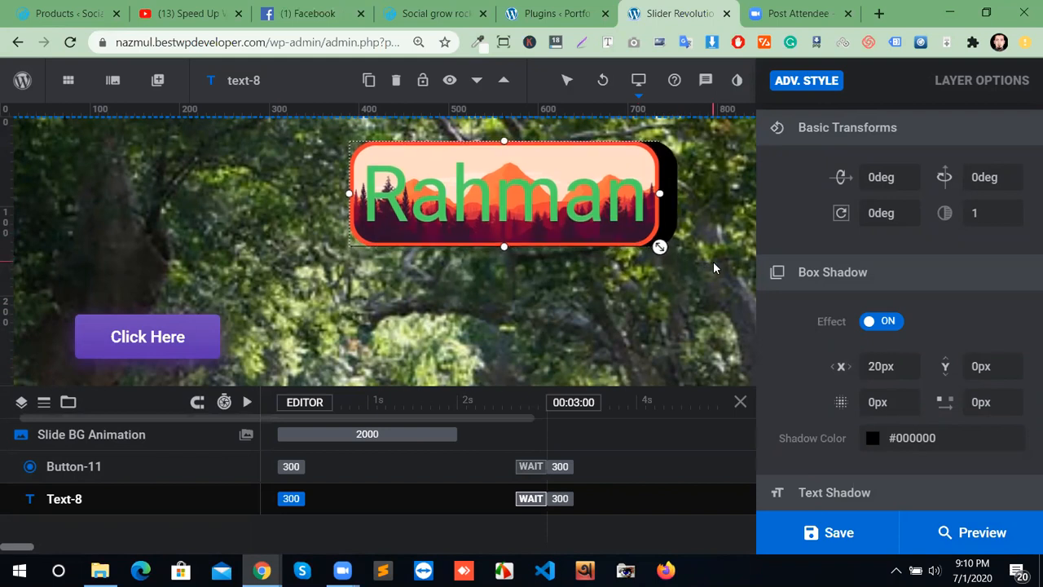
Increase the box shadow's horizontal offset to 30px.
click(917, 374)
key(Up)
key(Up)
key(Up)
key(Up)
key(Up)
key(Up)
key(Up)
key(Up)
key(Up)
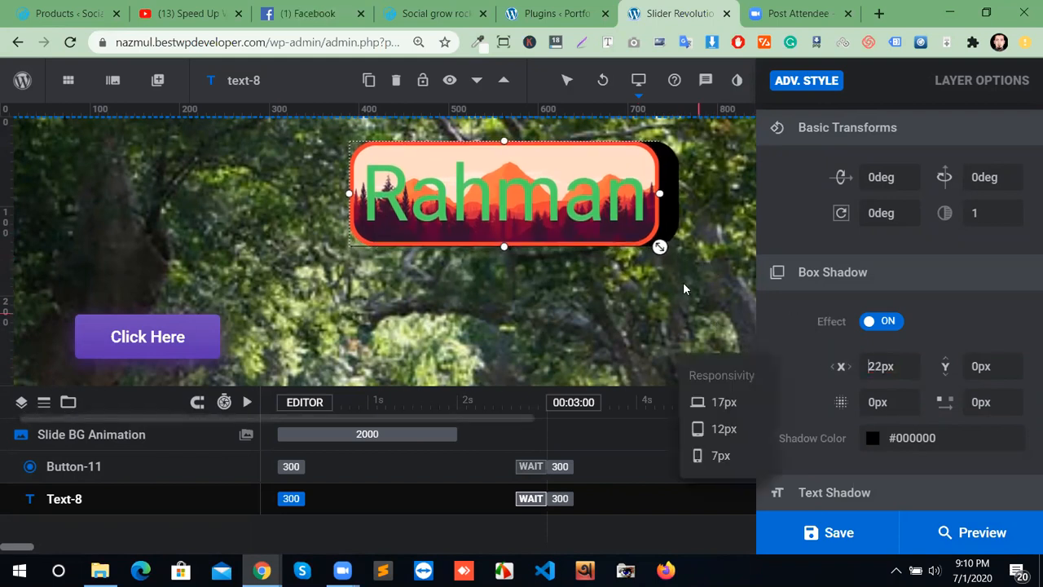
key(Up)
Set the box shadow's vertical offset to 15px.
key(Tab)
key(Up)
key(Up)
key(Up)
key(Up)
key(Up)
key(Up)
key(Up)
key(Up)
key(Up)
key(Up)
key(Up)
key(Up)
key(Up)
key(Up)
key(Up)
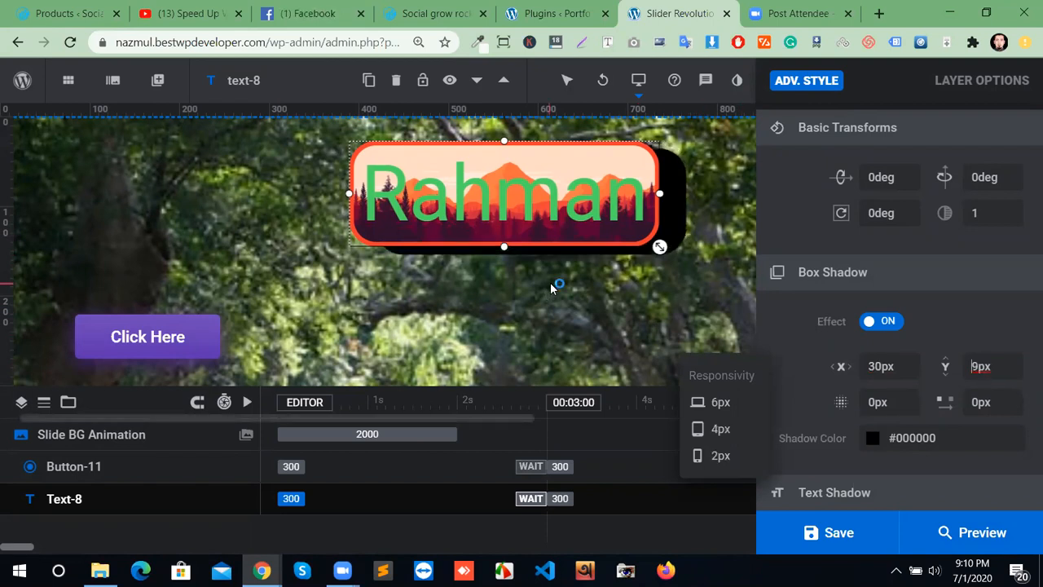
Lower the black box shadow's opacity to 7%.
click(967, 438)
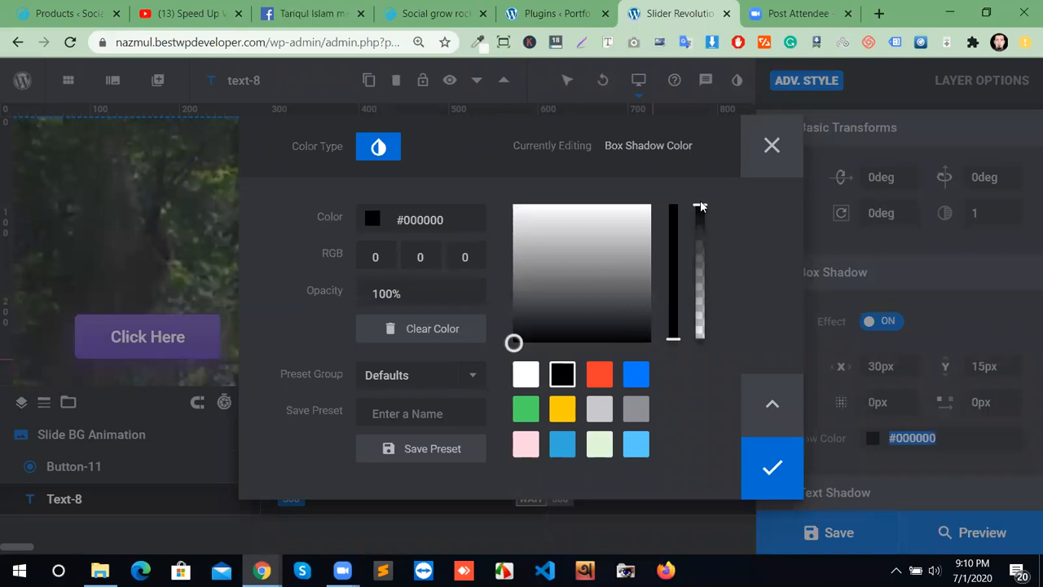
drag(699, 205, 689, 325)
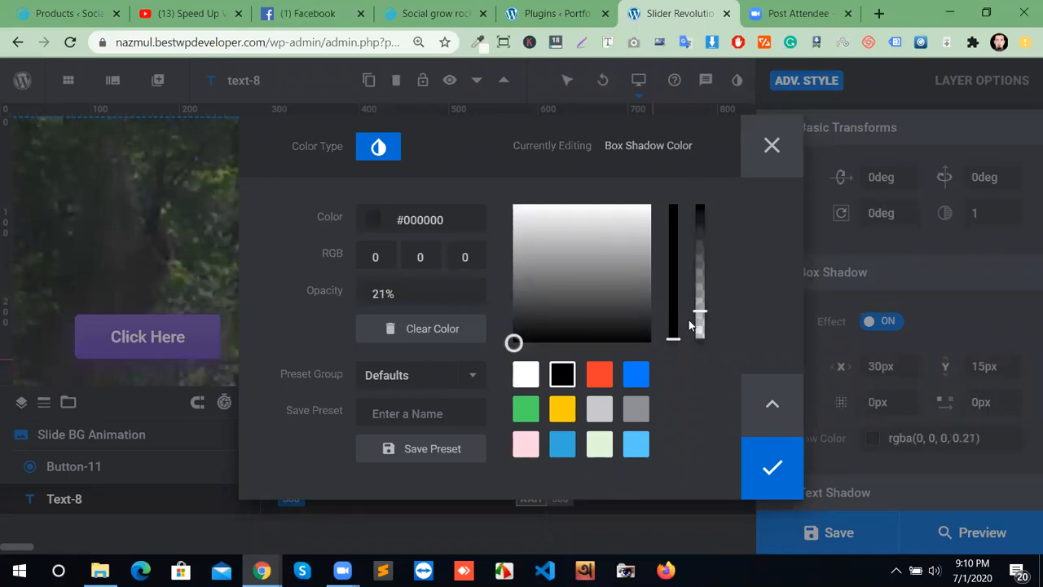
click(770, 467)
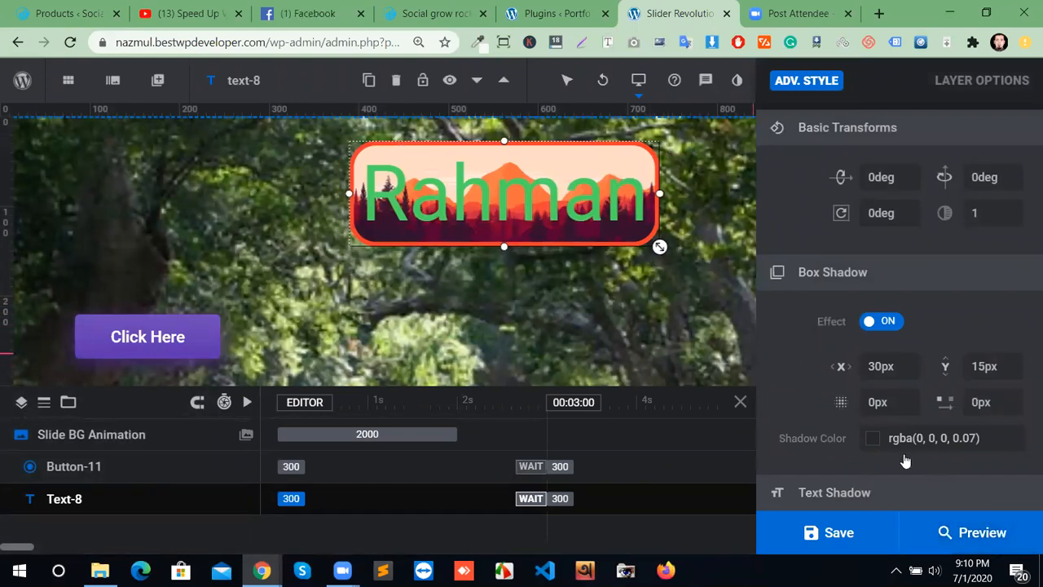
Increase the box shadow's vertical offset to 28px.
scroll(904, 461, up, 1)
click(989, 394)
key(Up)
key(Up)
key(Up)
key(Up)
key(Up)
key(Up)
key(Up)
key(Up)
key(Up)
key(Up)
key(Up)
key(Up)
key(Up)
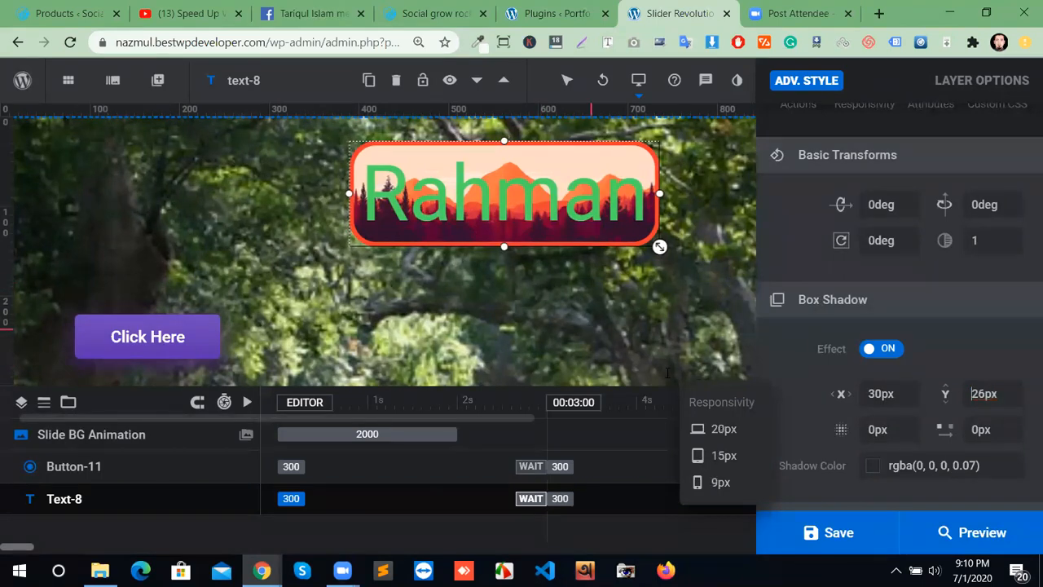
Raise the black box shadow's opacity to 76%.
click(917, 466)
drag(701, 330, 701, 237)
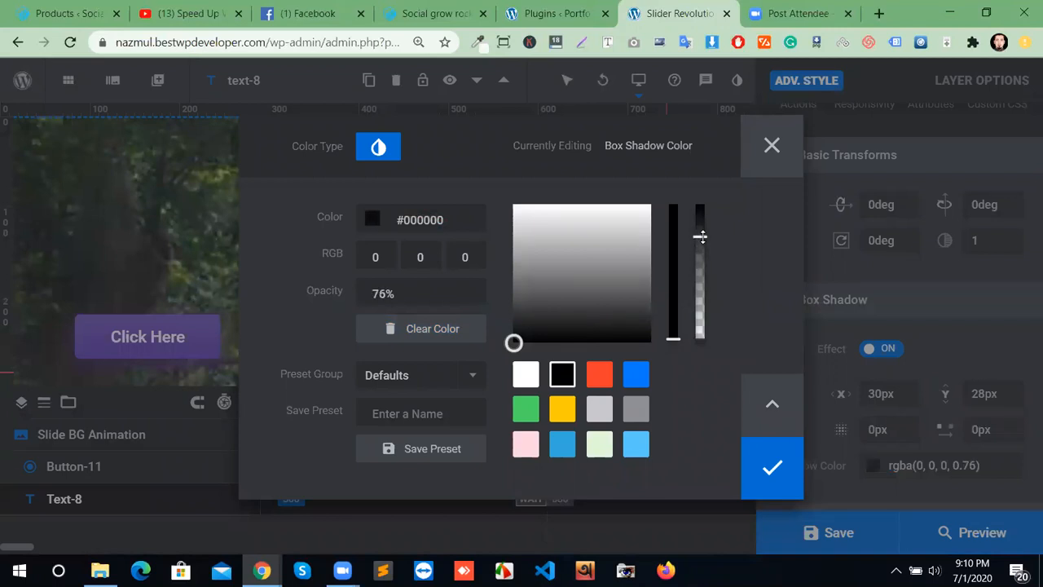
click(773, 468)
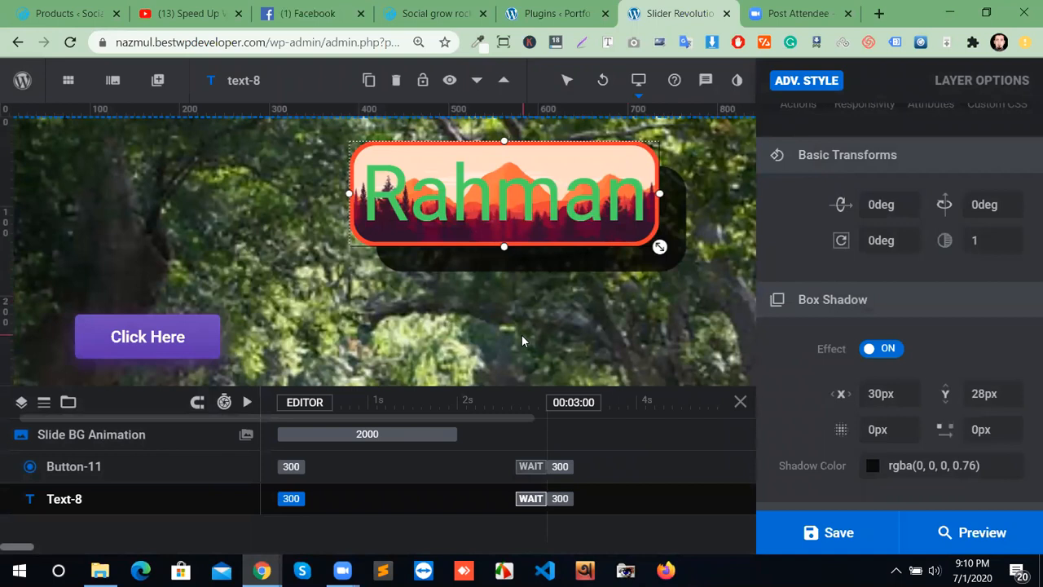
scroll(955, 443, down, 4)
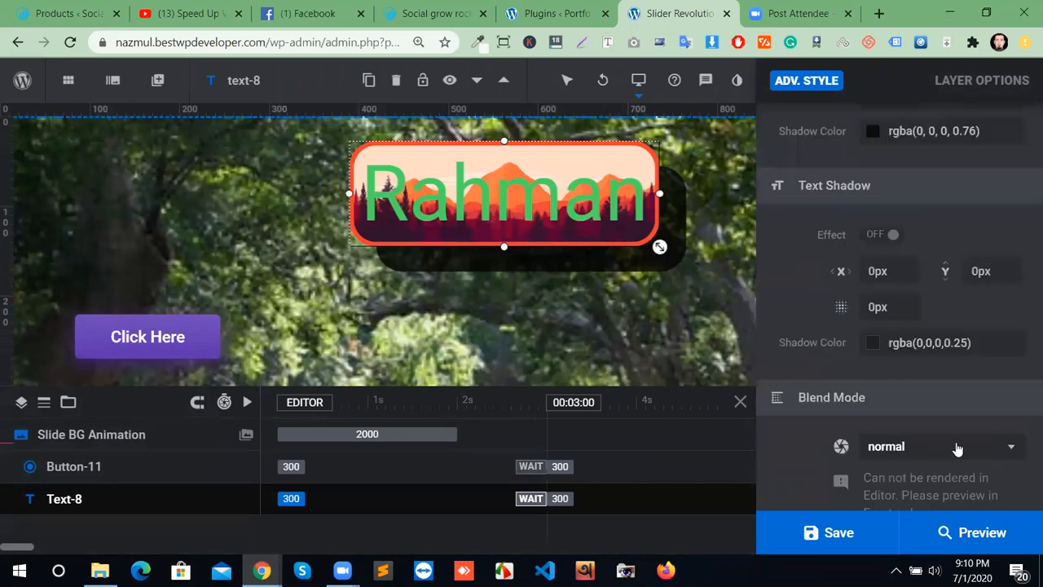
Turn off the text layer's box shadow effect.
scroll(935, 458, down, 3)
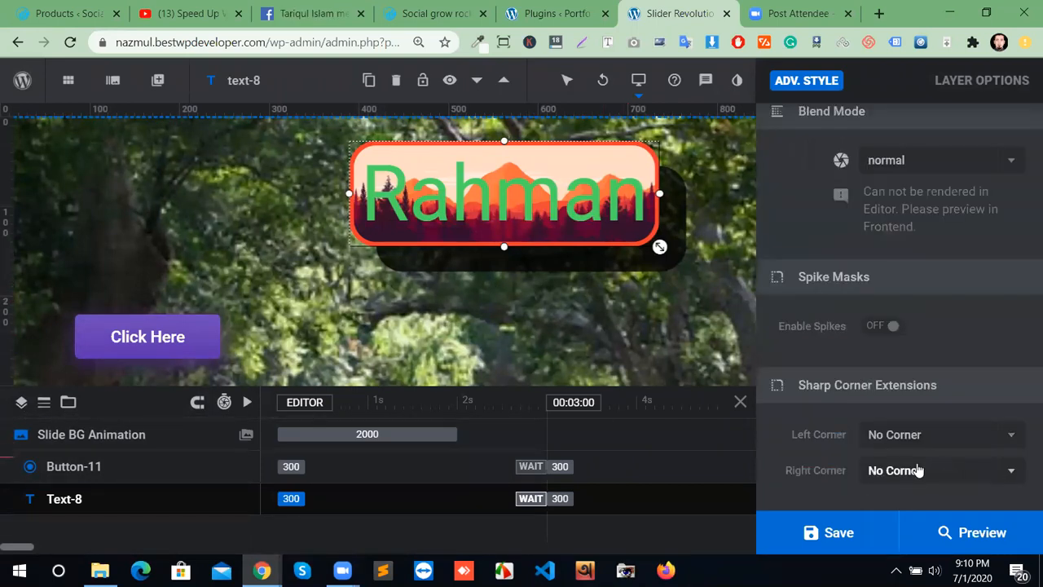
scroll(937, 452, up, 5)
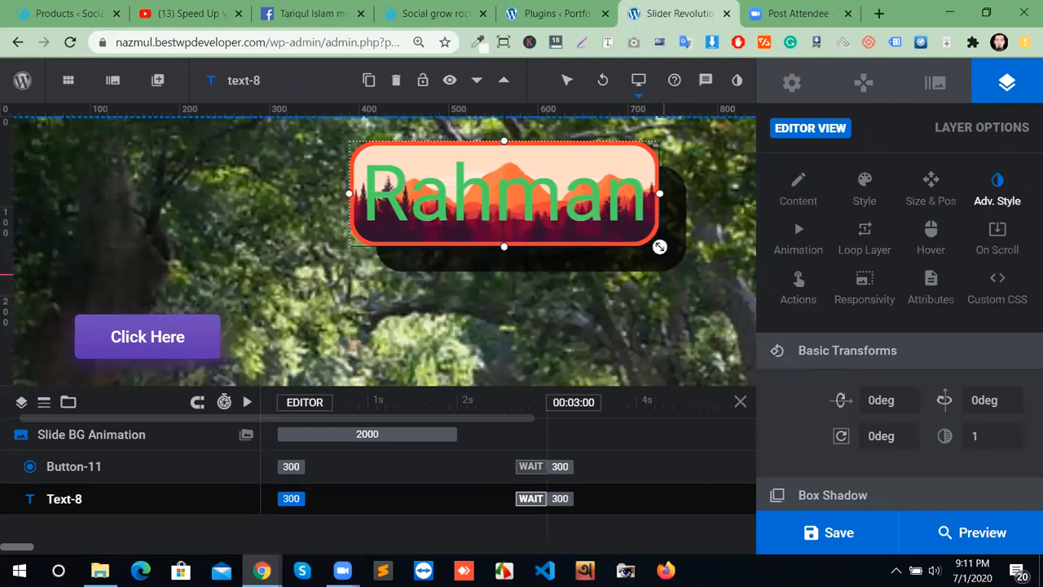
scroll(919, 458, down, 3)
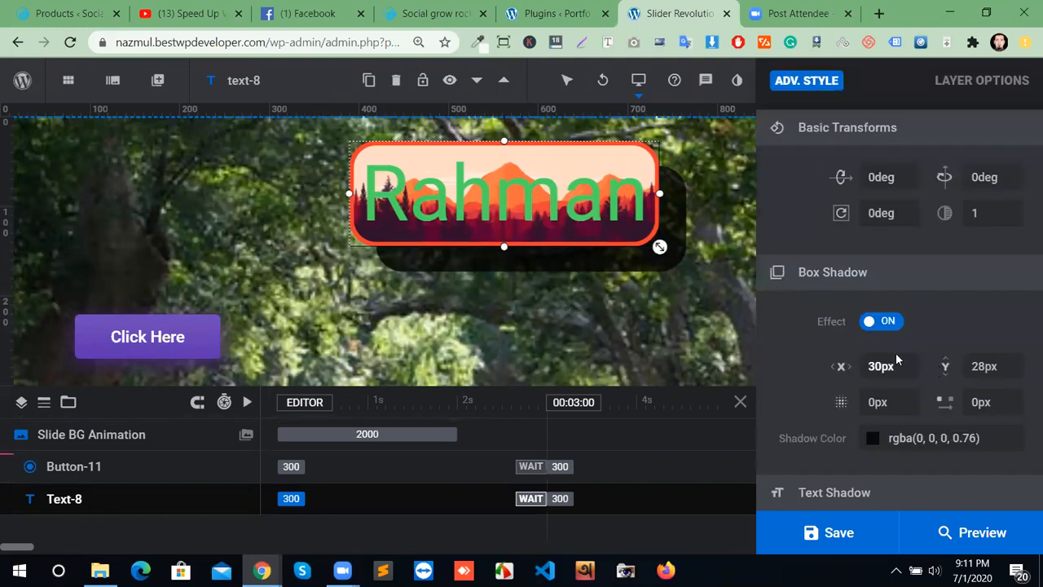
click(884, 326)
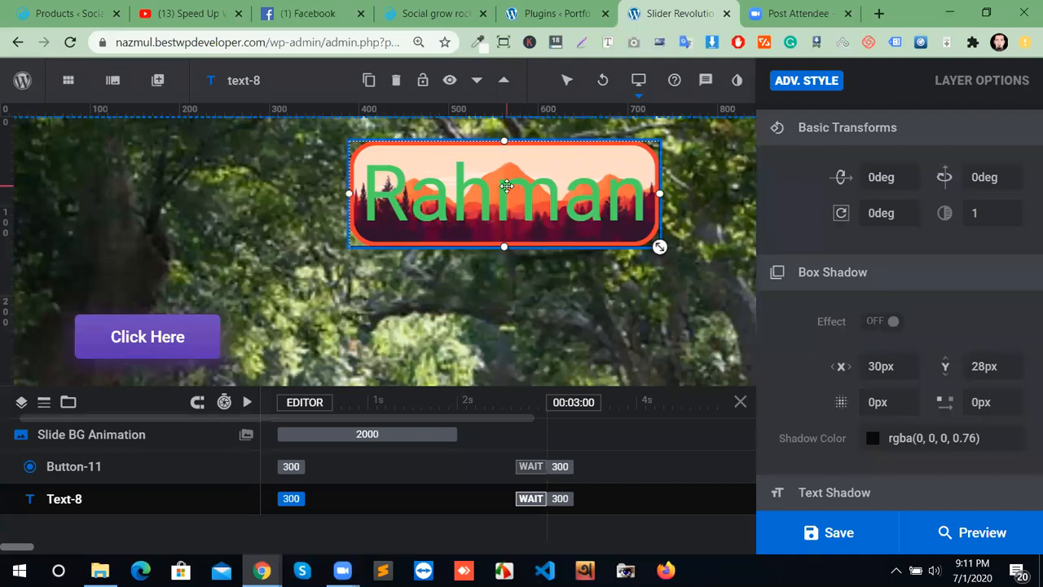
Preview the Letters Fly In presets From Left, From Right and From Top for the text layer's entrance animation.
scroll(836, 292, up, 3)
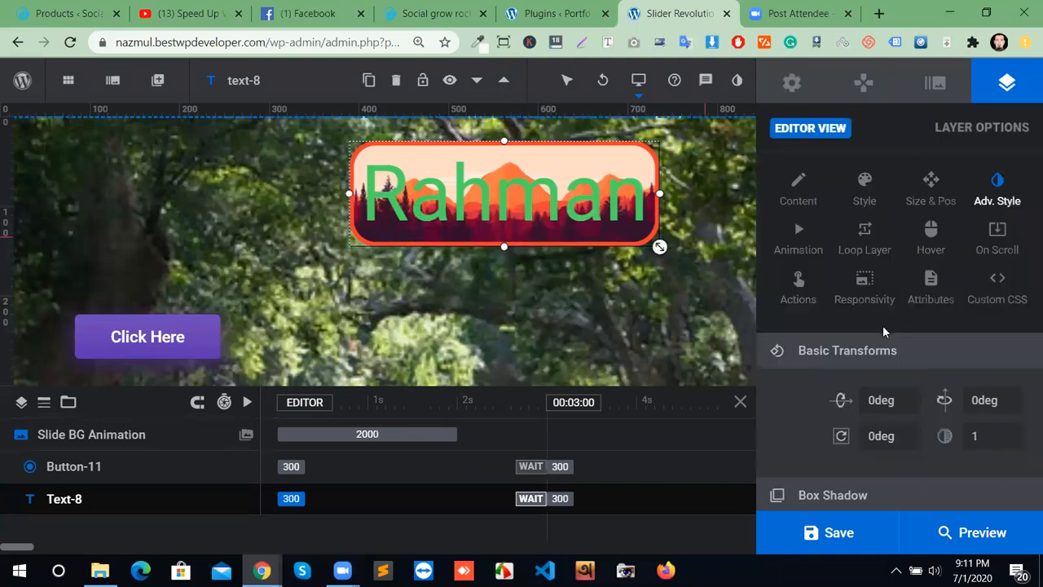
click(798, 250)
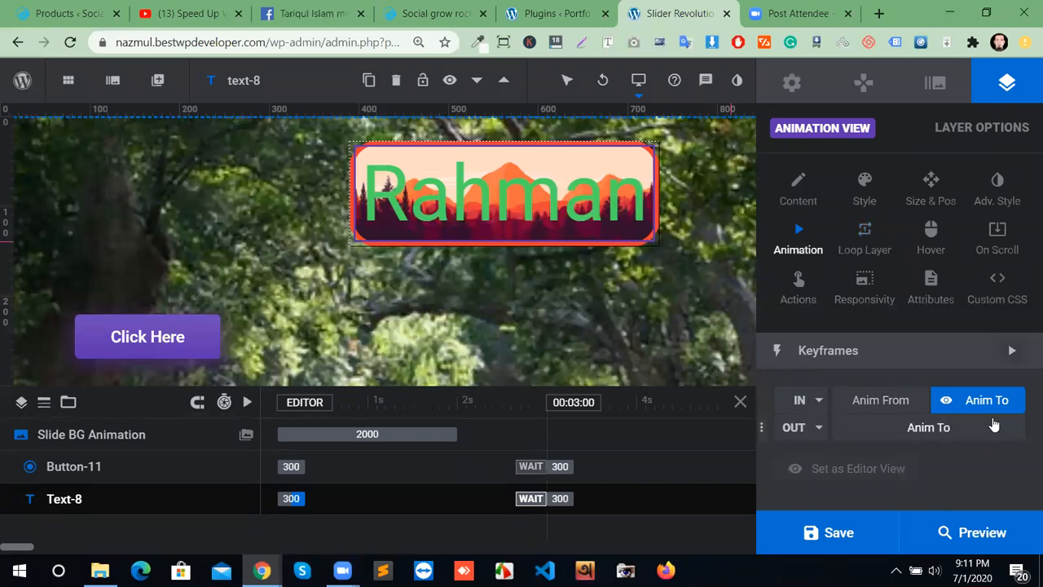
click(814, 414)
scroll(815, 435, down, 2)
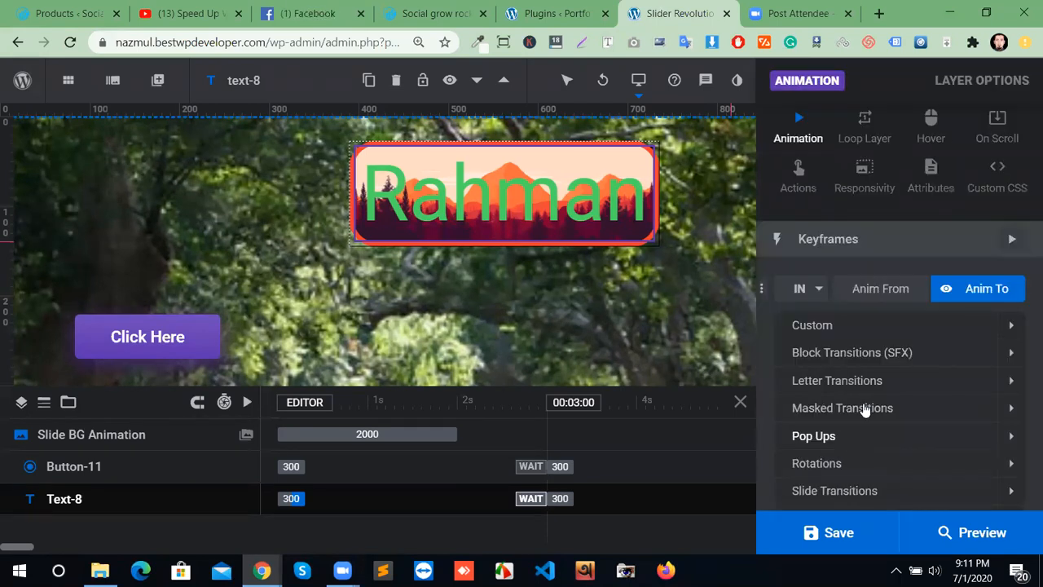
click(866, 331)
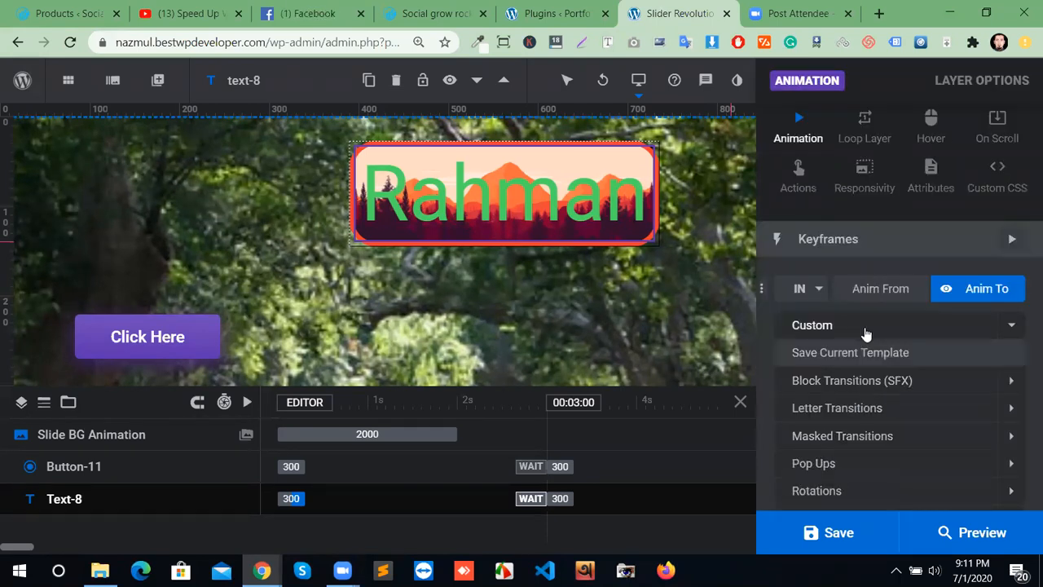
click(847, 408)
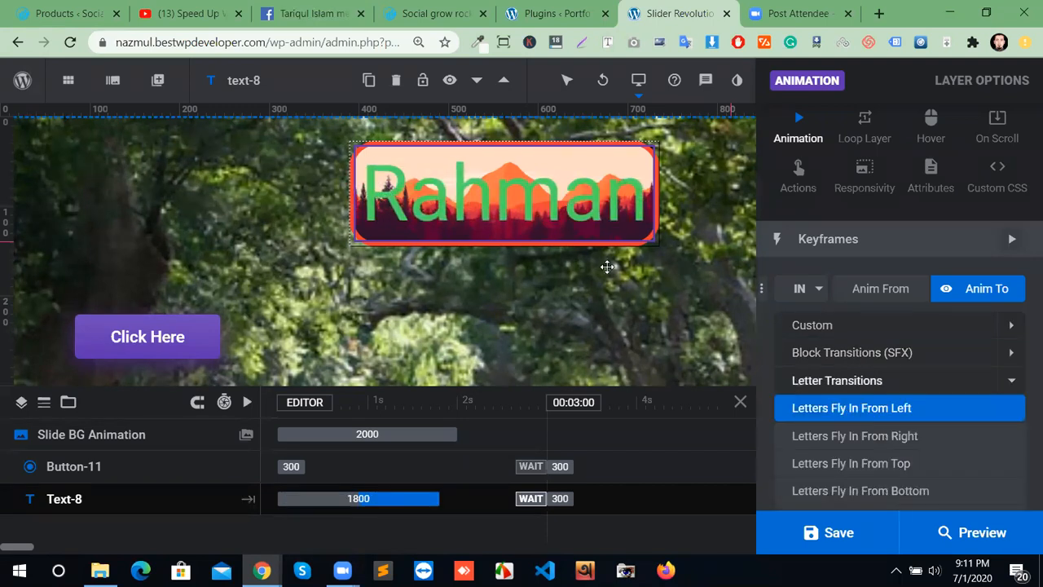
click(840, 436)
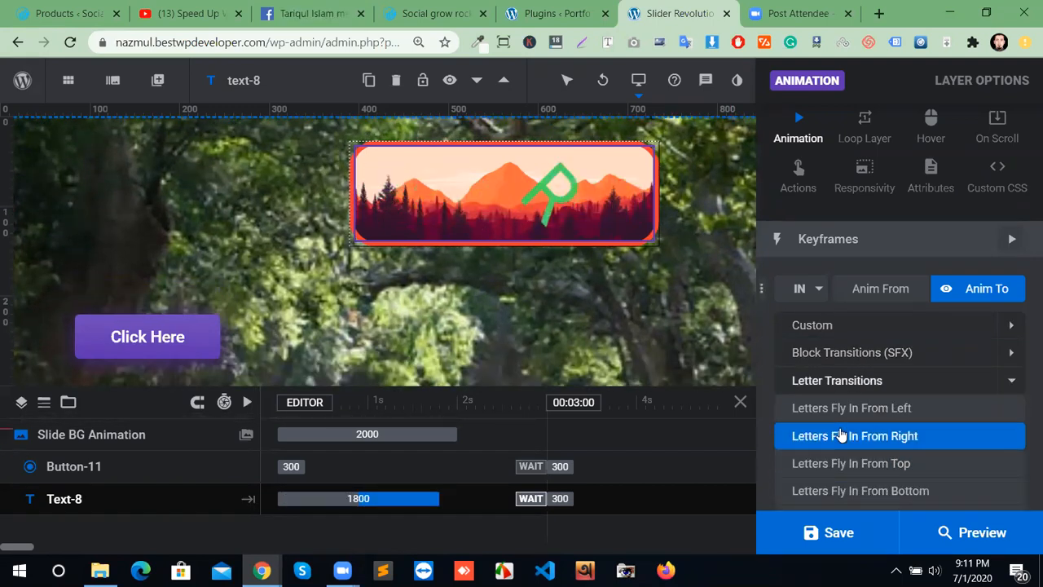
click(840, 463)
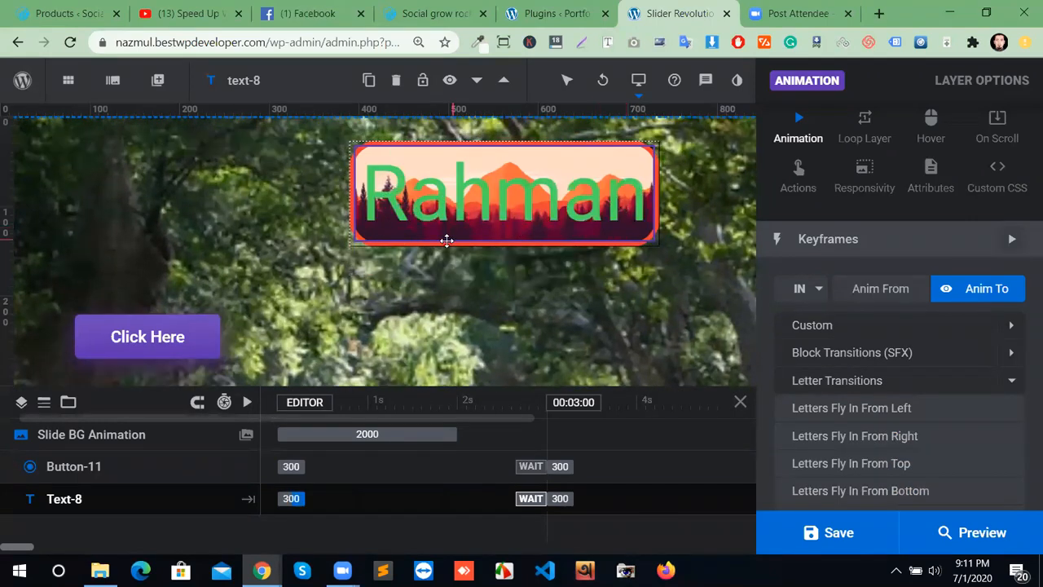
Clear the text layer's background colour to transparent and remove its background image.
scroll(871, 323, up, 2)
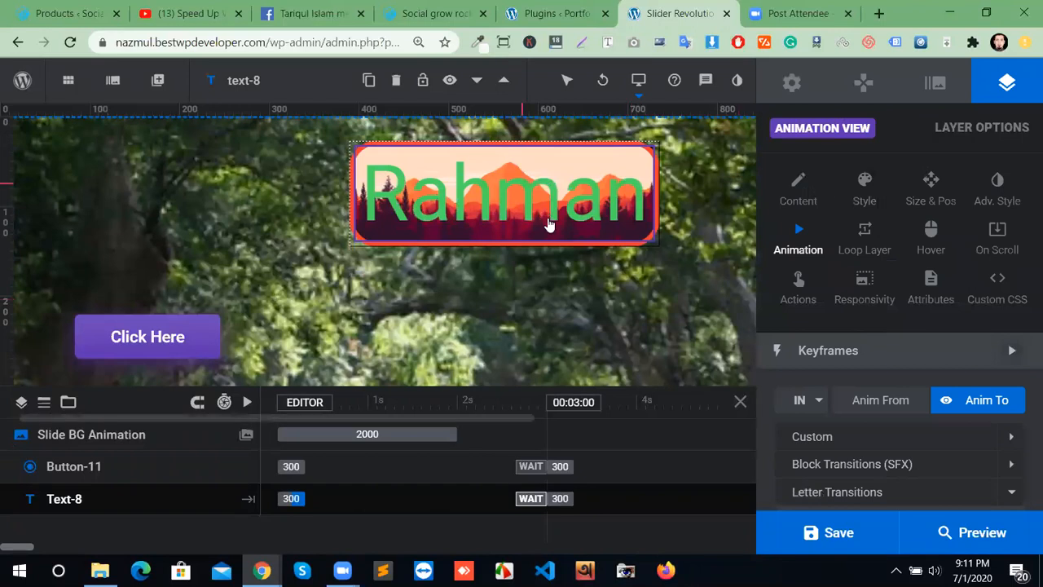
click(931, 201)
scroll(970, 384, down, 3)
scroll(968, 383, up, 3)
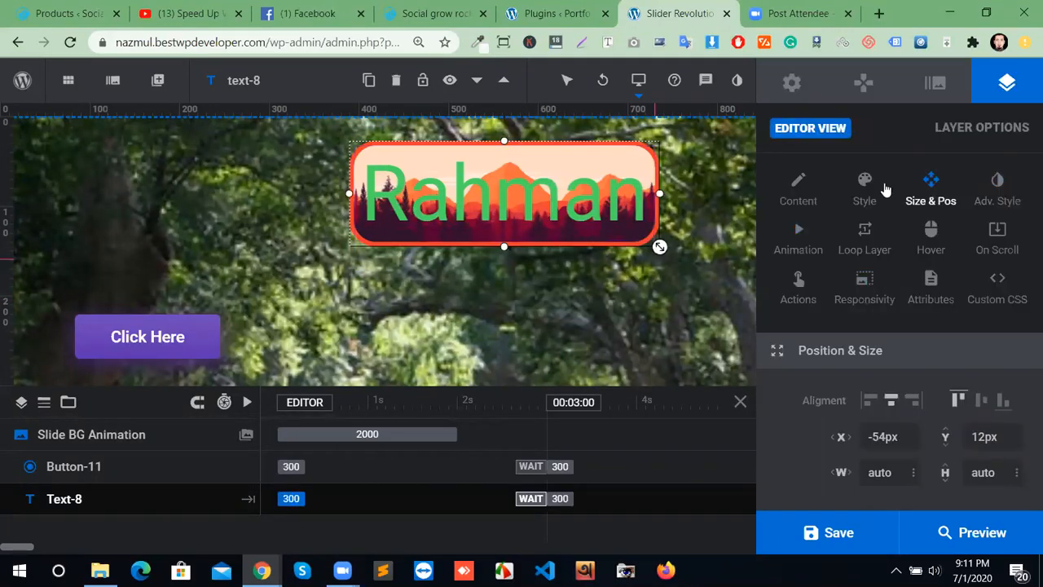
scroll(957, 377, down, 5)
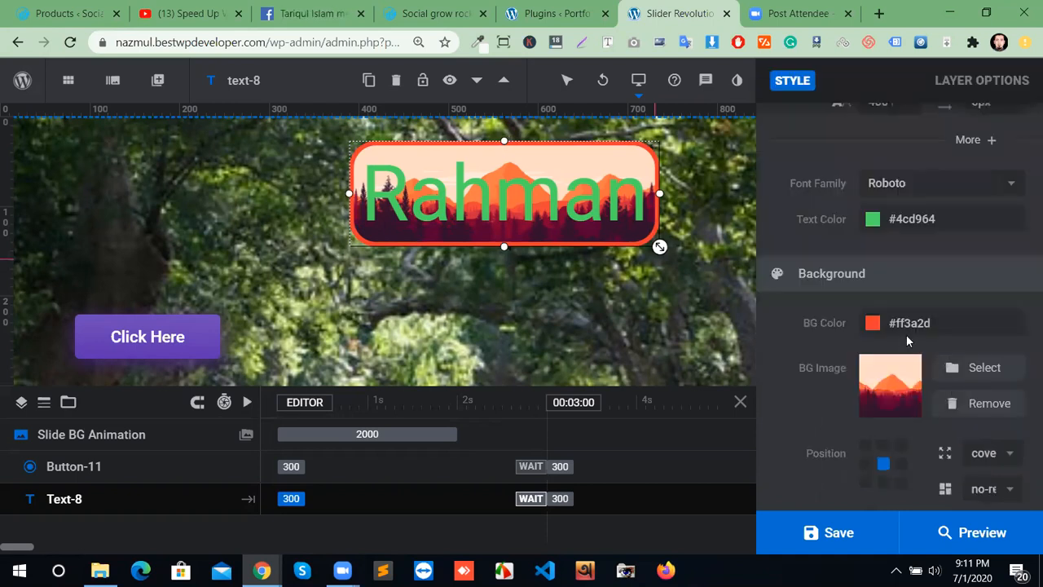
click(950, 331)
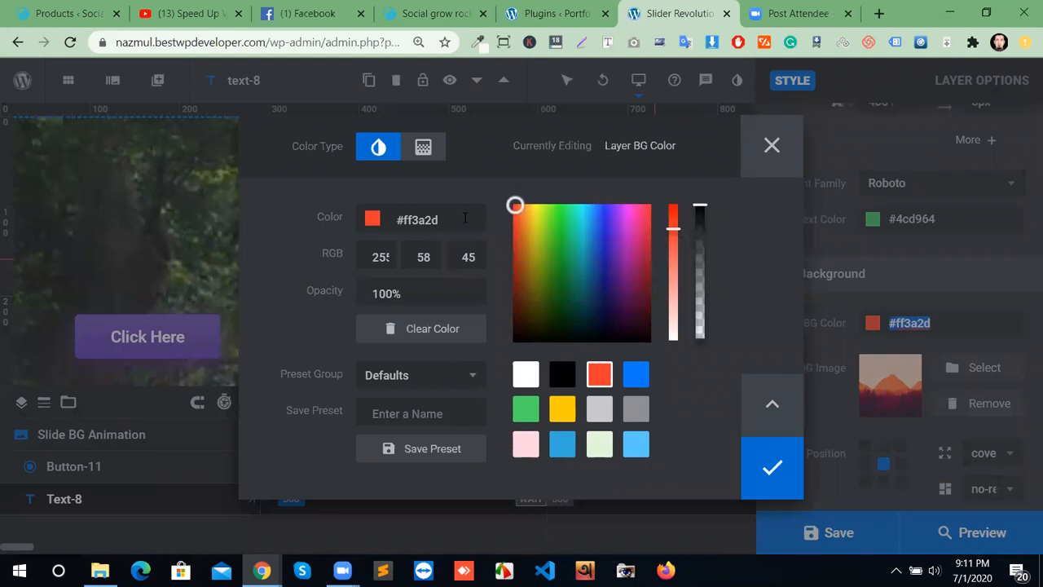
drag(459, 217, 352, 217)
key(BackSpace)
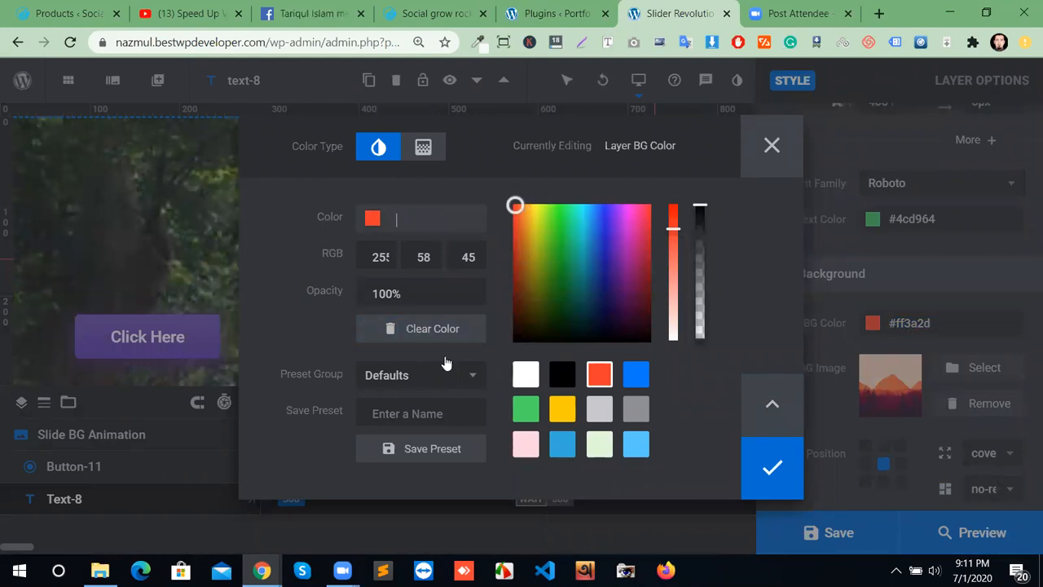
key(Return)
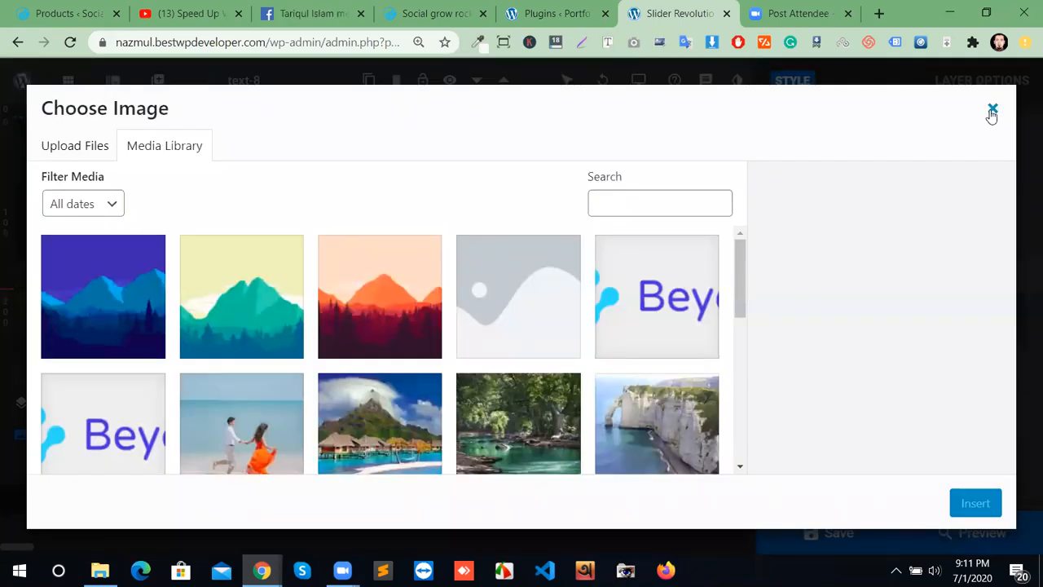
click(992, 108)
click(980, 406)
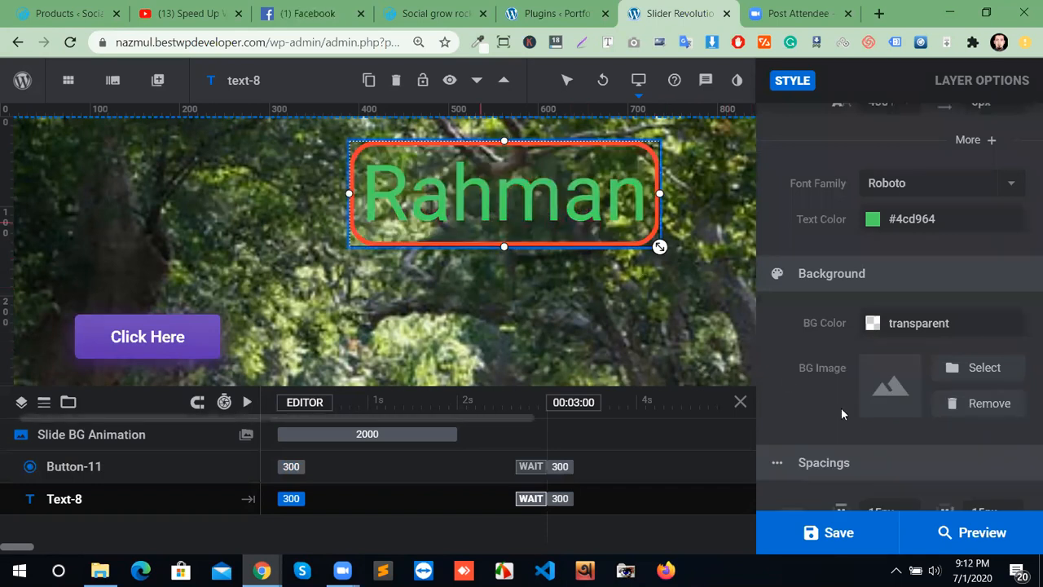
Examine the letter, pop-up and remaining transition presets offered for the text layer's entrance animation.
scroll(915, 312, up, 4)
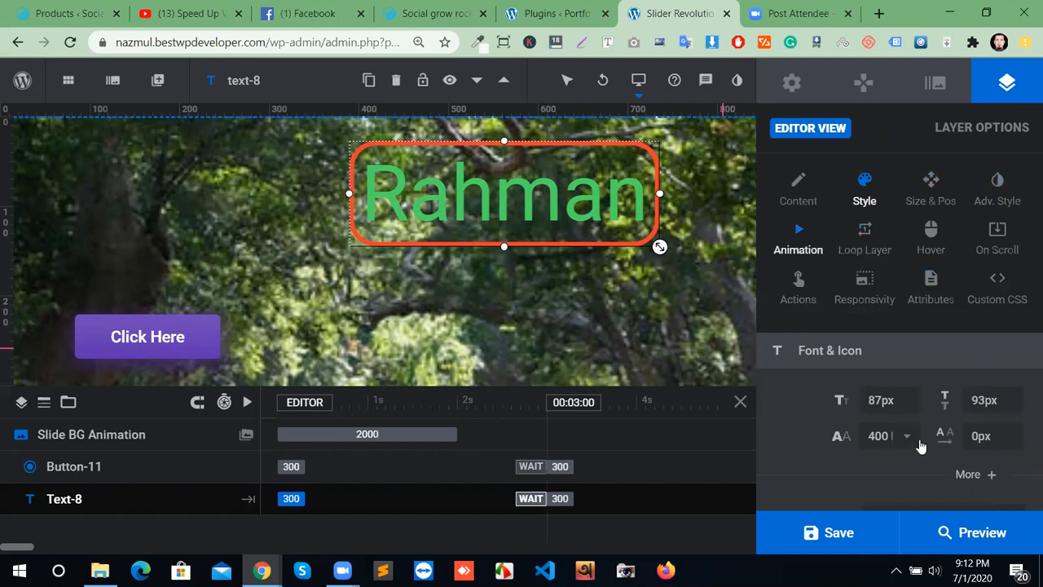
scroll(880, 418, down, 2)
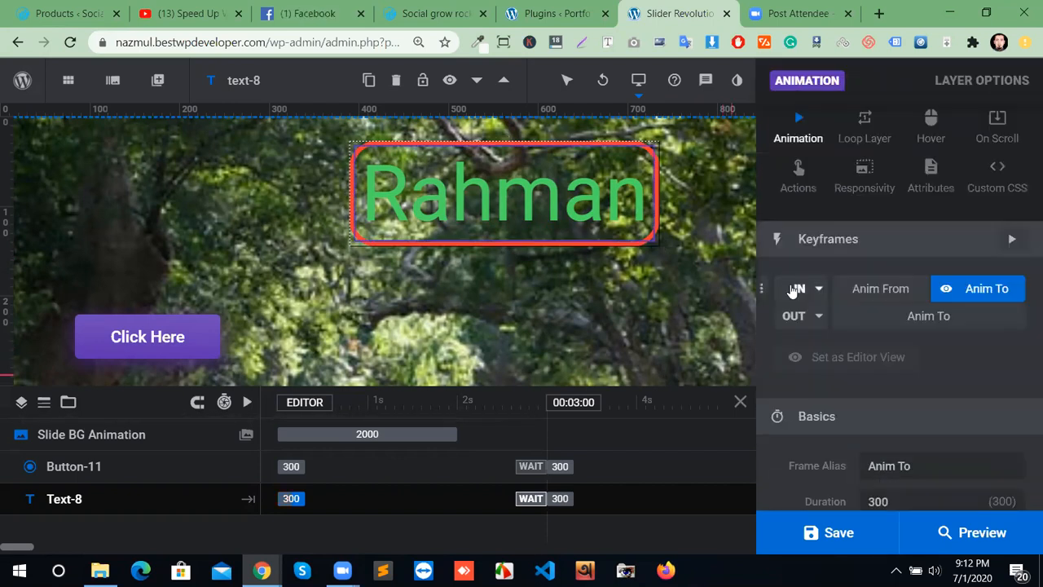
click(800, 288)
scroll(867, 396, down, 1)
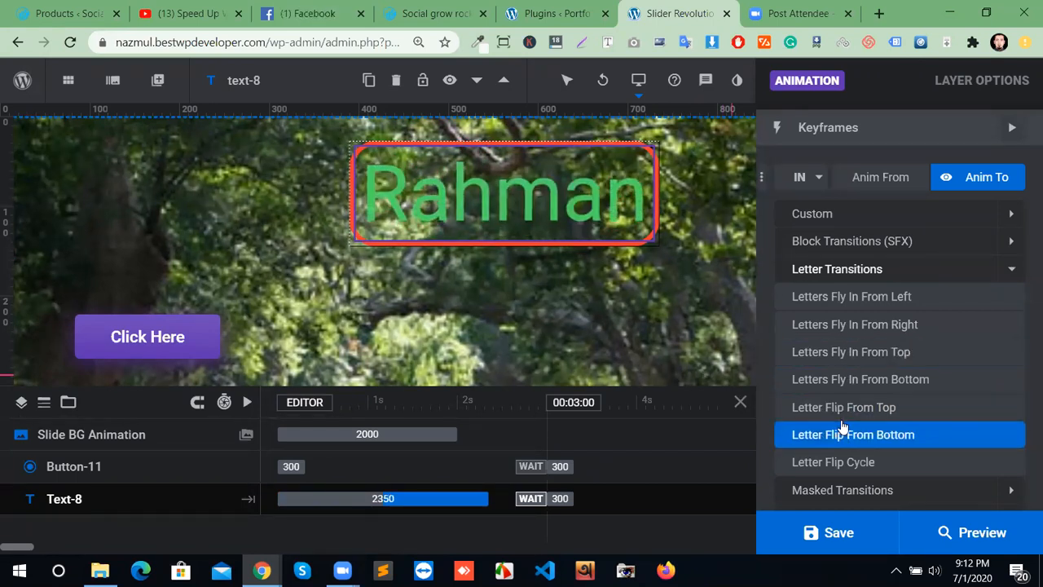
scroll(844, 420, down, 1)
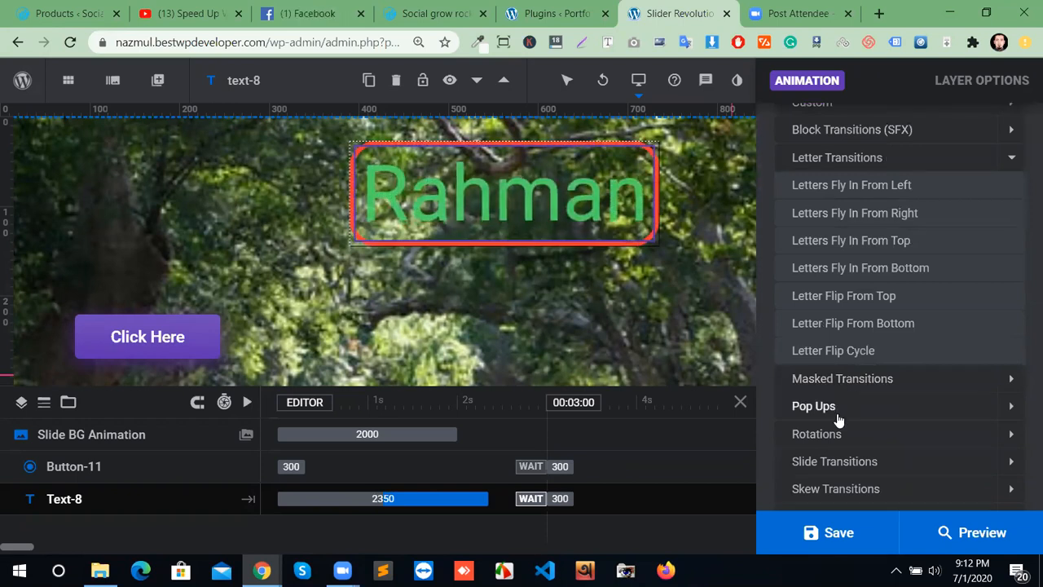
click(838, 416)
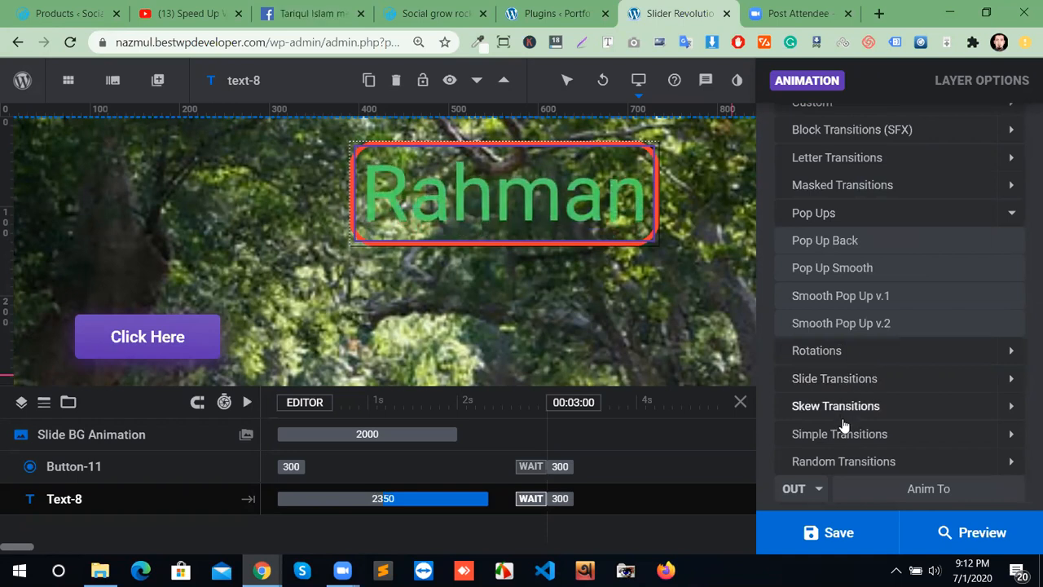
scroll(843, 428, down, 3)
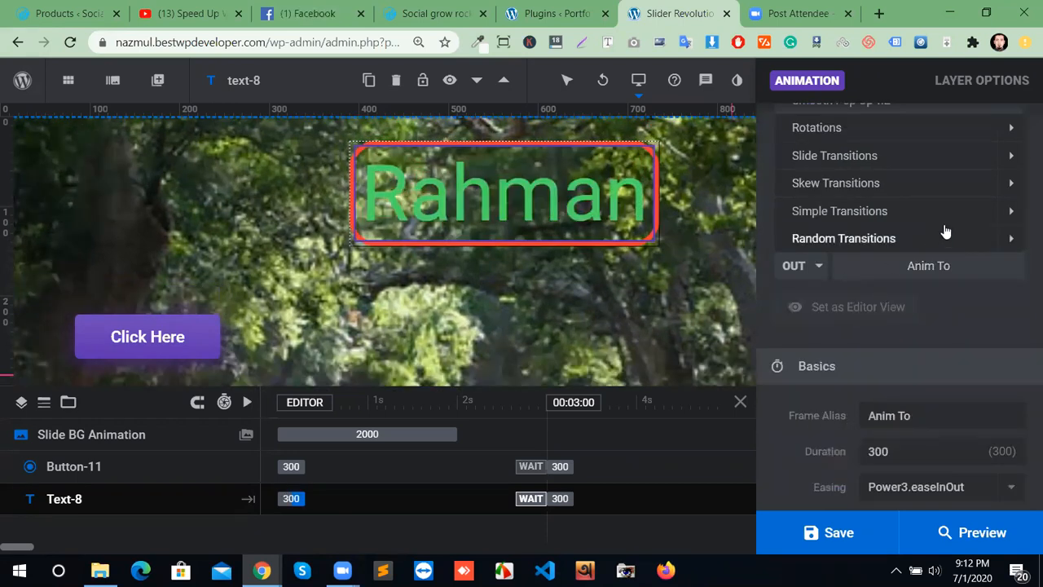
scroll(943, 231, up, 5)
scroll(947, 231, up, 3)
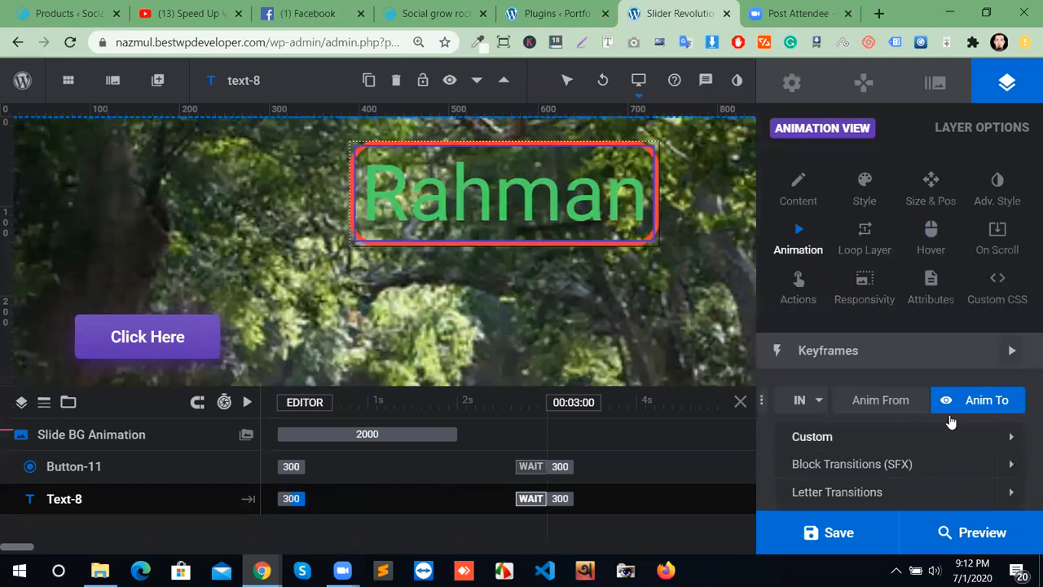
Set the duration of the text layer's entrance Anim To keyframe to 1000.
scroll(982, 442, down, 6)
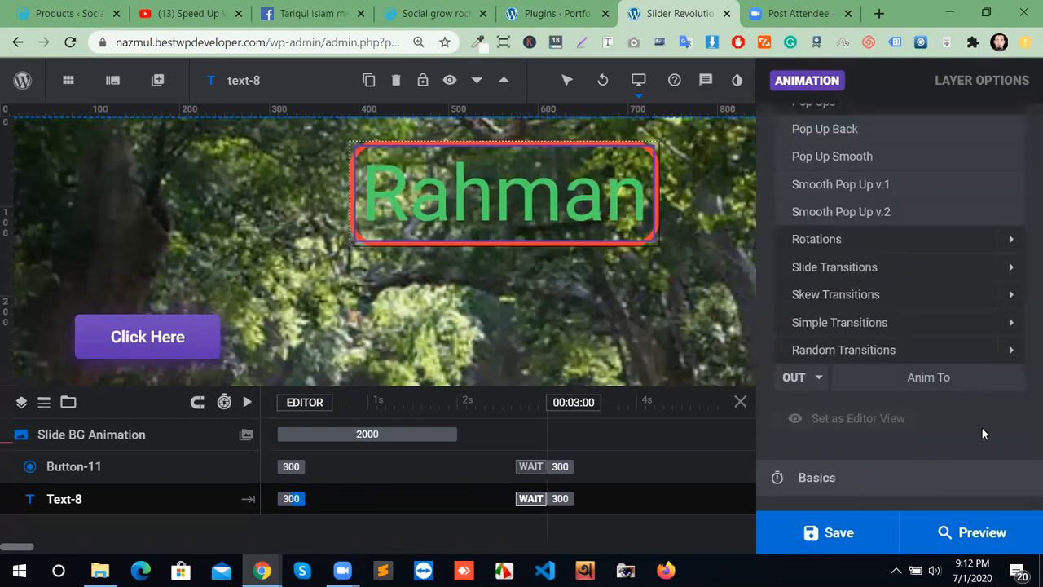
scroll(981, 423, down, 4)
scroll(988, 416, up, 4)
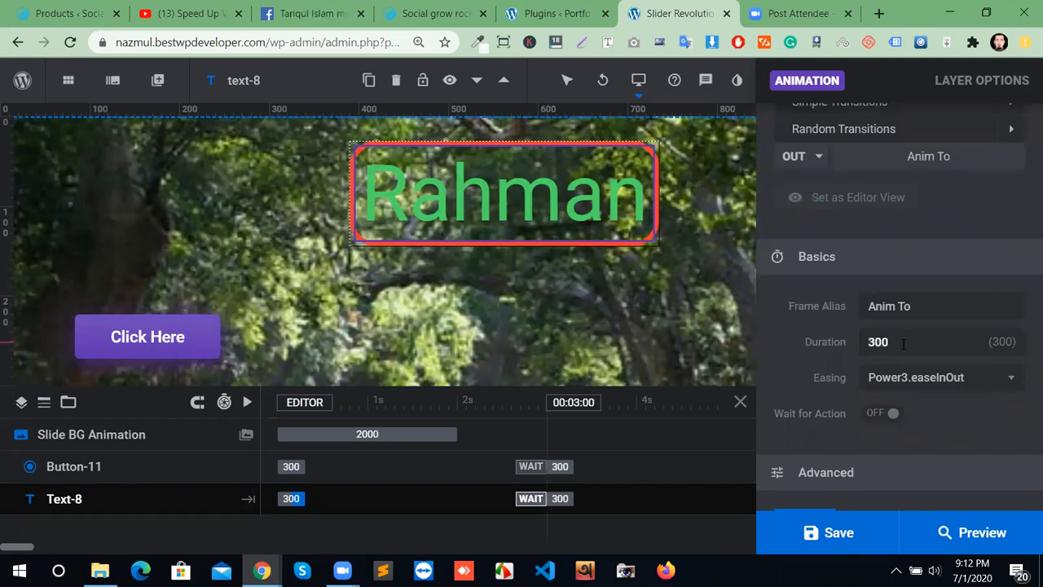
text(1000)
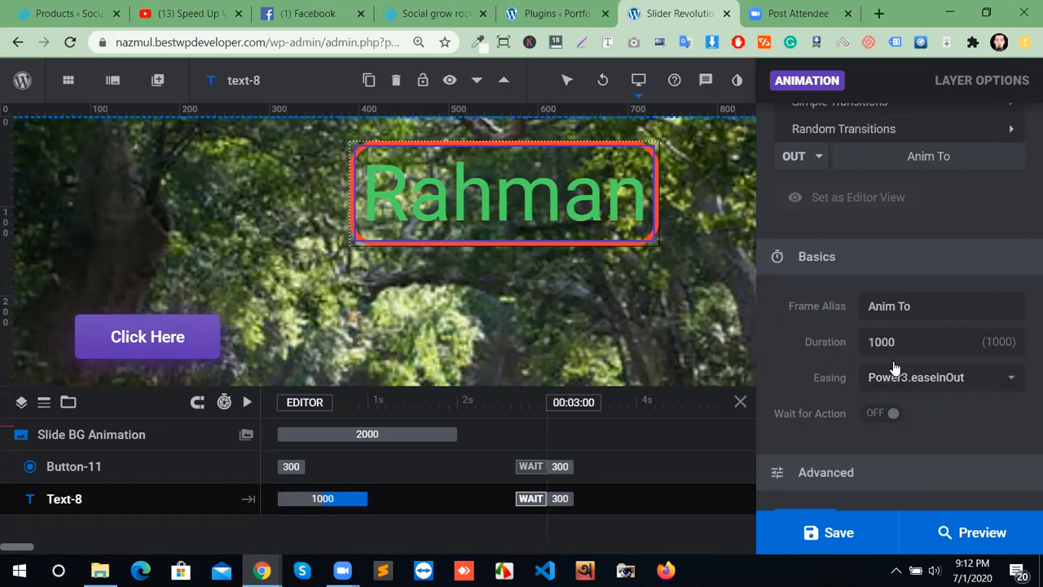
Review the advanced layer transform settings of the entrance Anim To keyframe.
scroll(892, 473, down, 4)
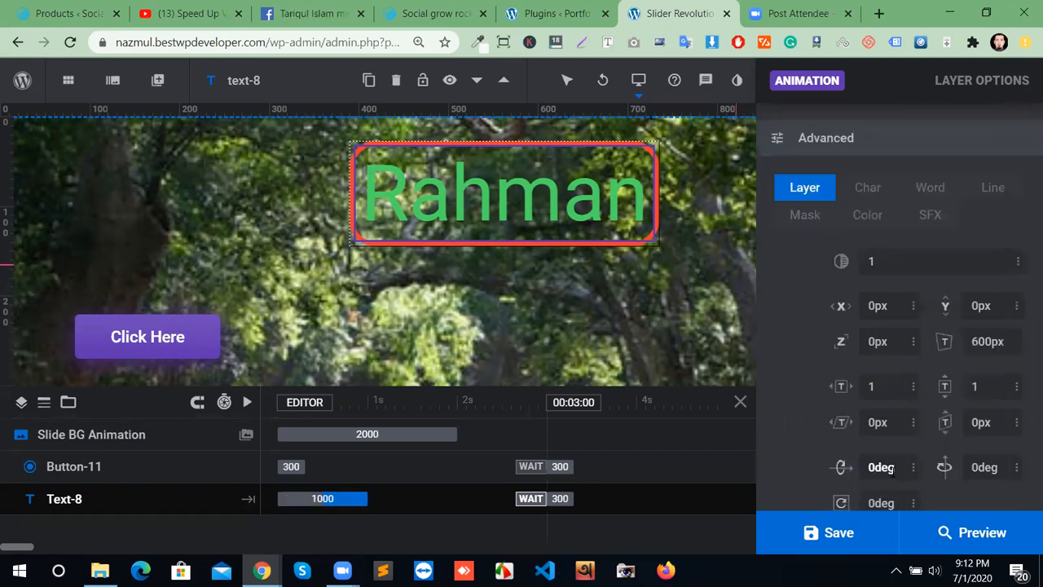
scroll(923, 423, down, 2)
scroll(926, 412, up, 6)
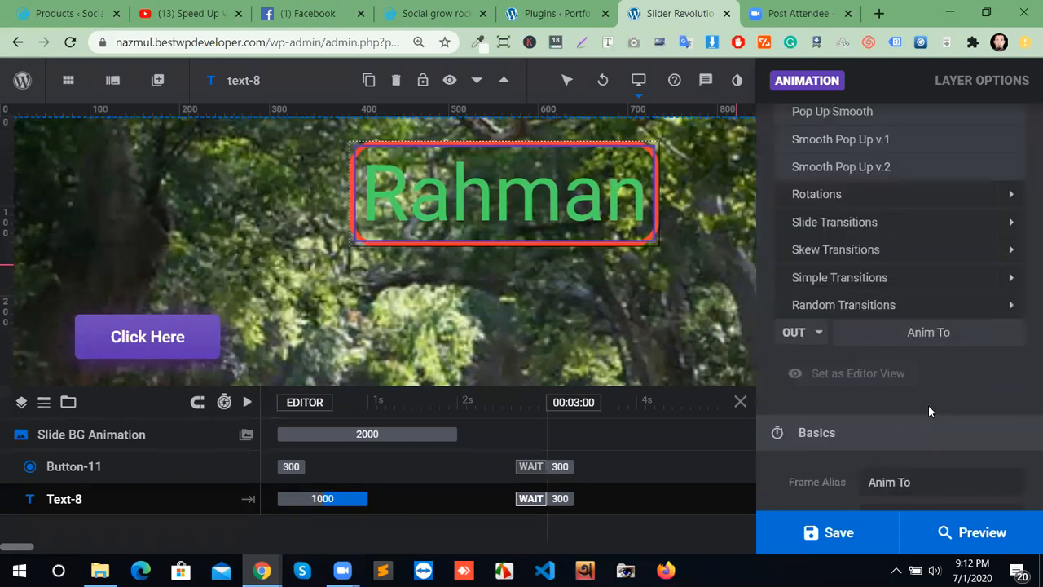
scroll(917, 457, down, 5)
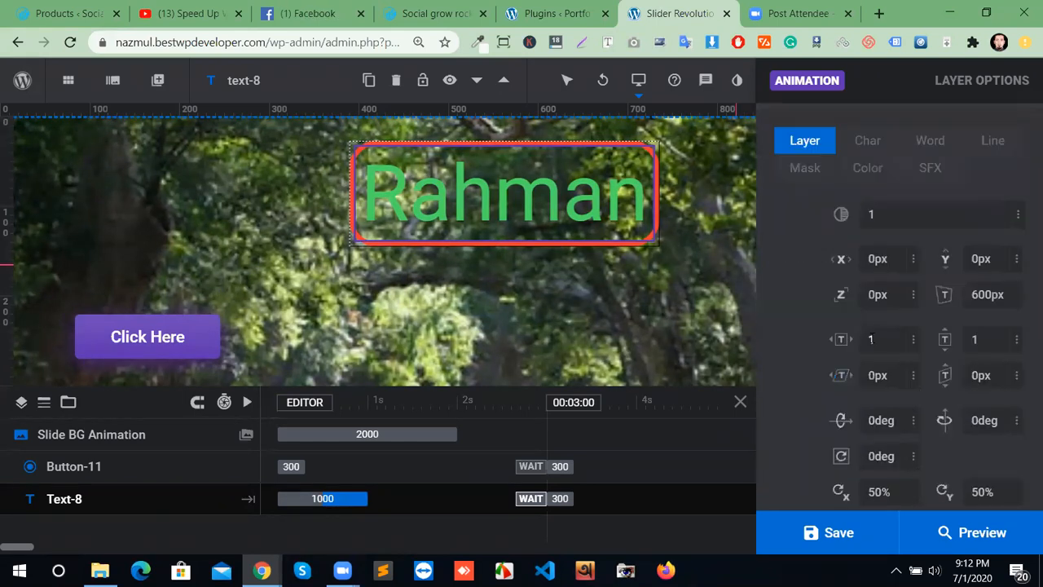
scroll(937, 375, up, 5)
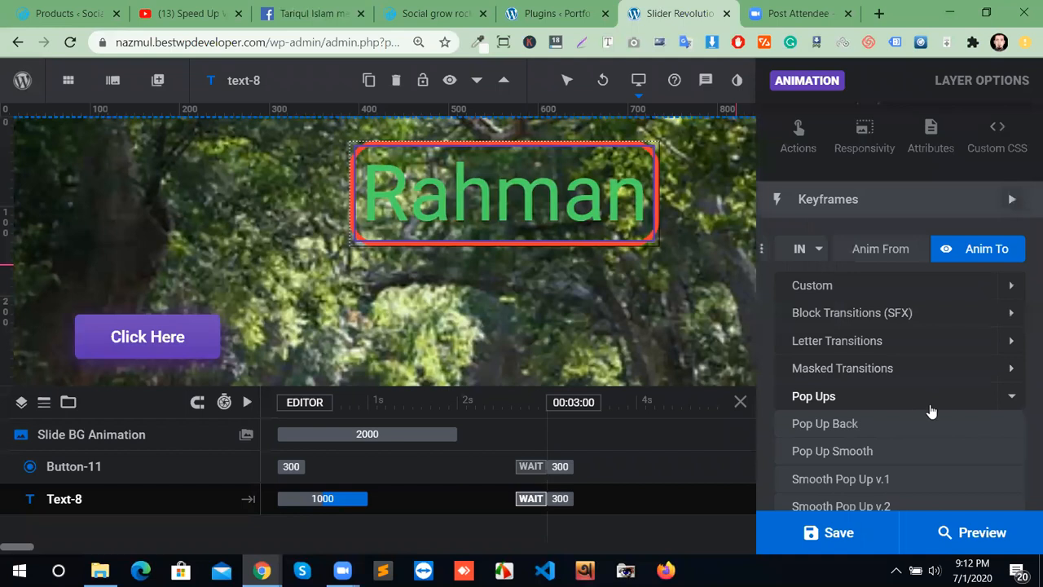
Enable the hover effect for the text layer.
scroll(896, 391, up, 2)
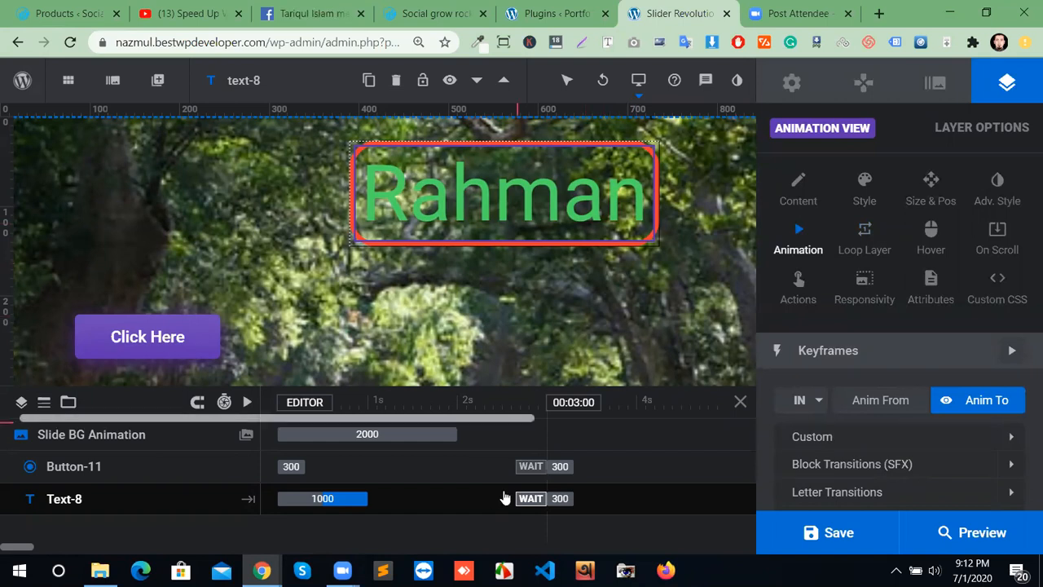
click(931, 244)
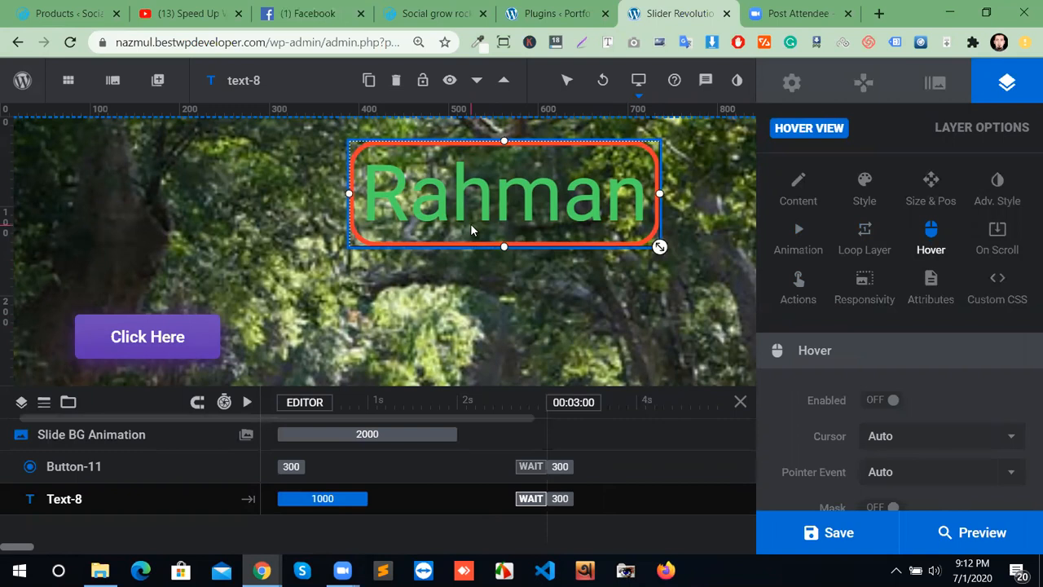
click(885, 400)
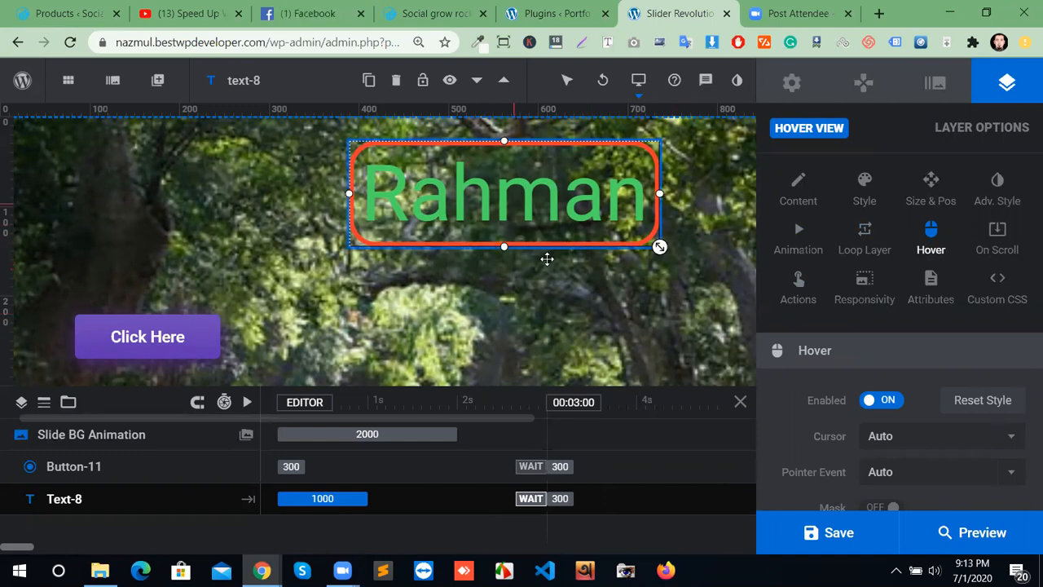
Set the text layer's hover cursor to Pointer.
click(918, 439)
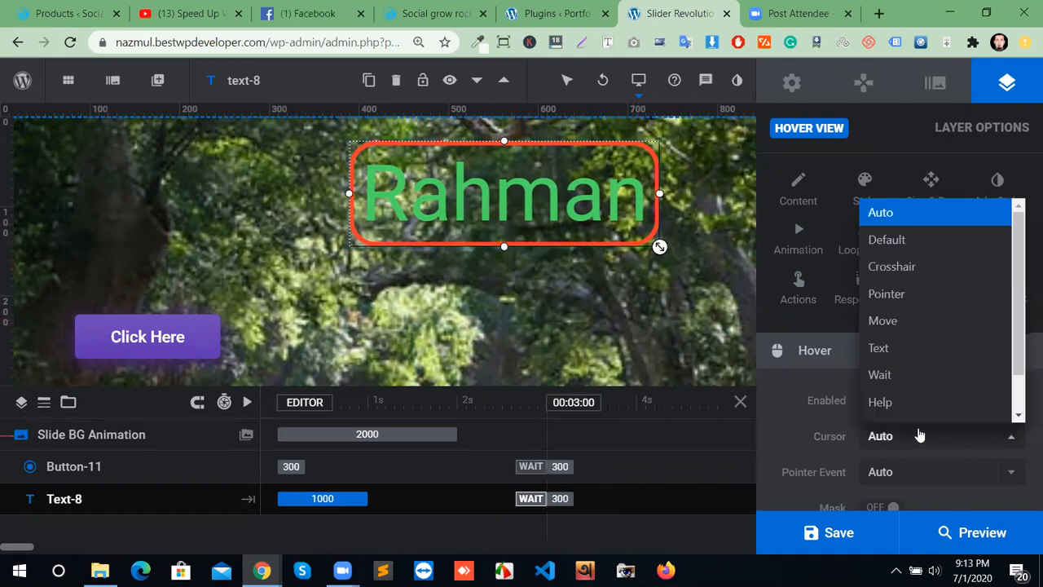
click(886, 293)
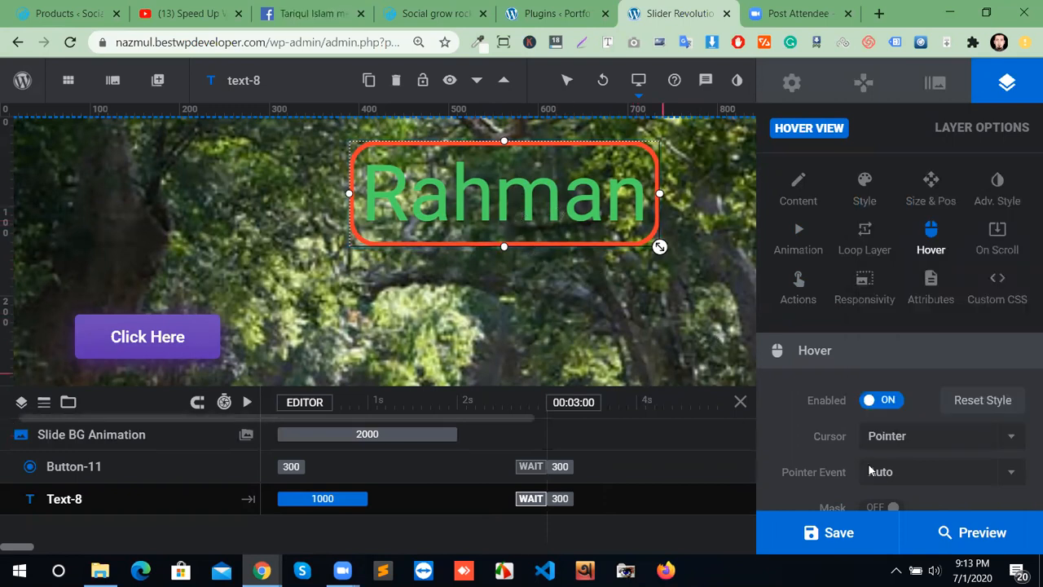
click(923, 437)
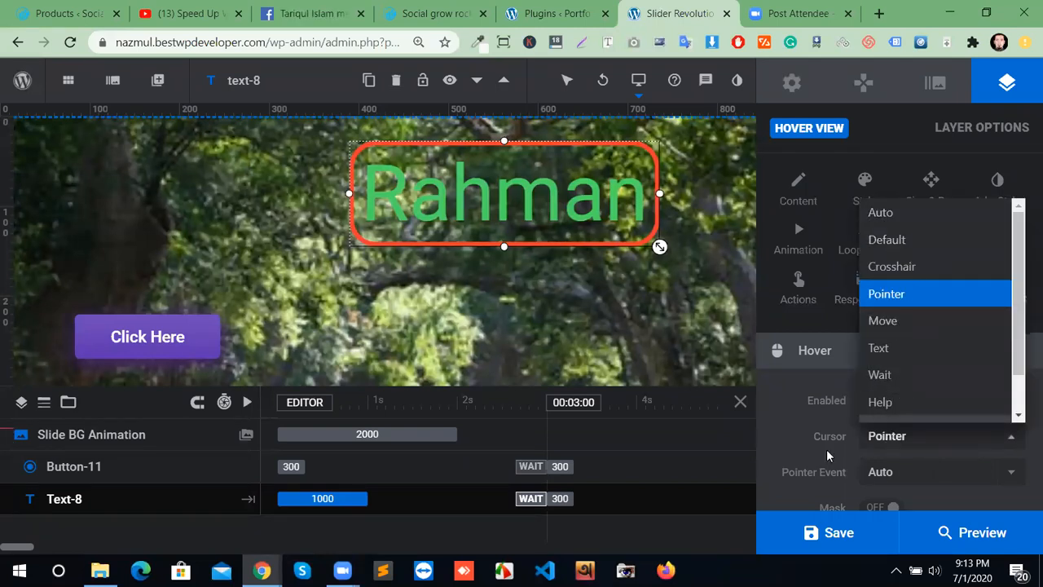
click(789, 435)
Review the text layer's hover settings for transform, font style, background, border and filter.
scroll(910, 472, down, 2)
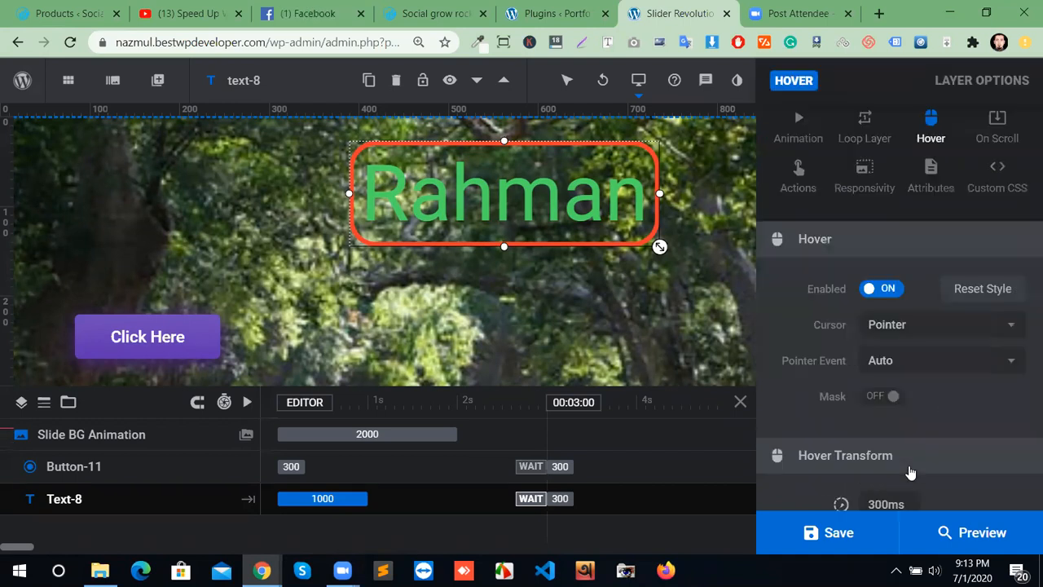
scroll(916, 457, down, 1)
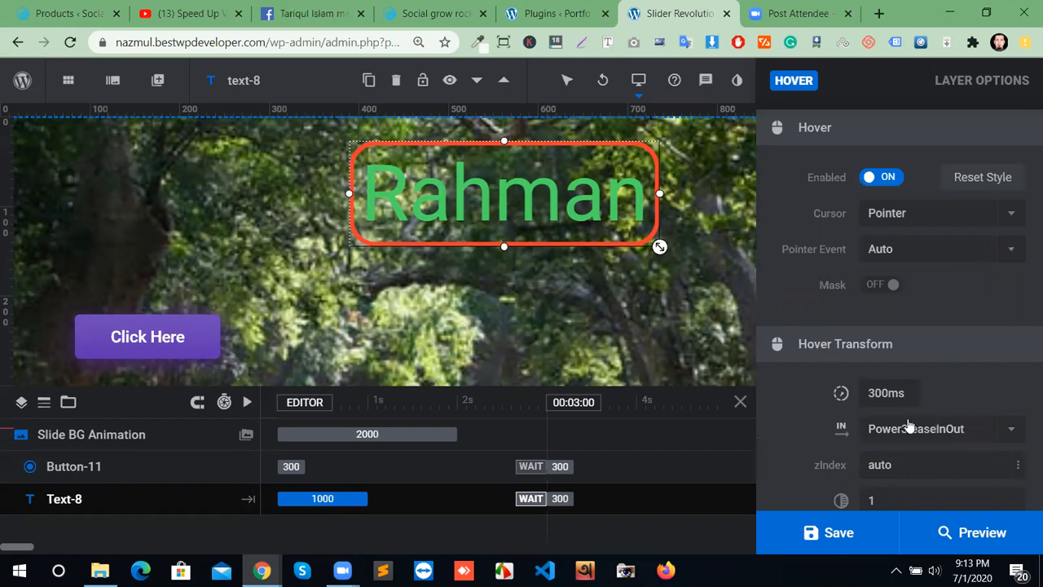
double_click(900, 393)
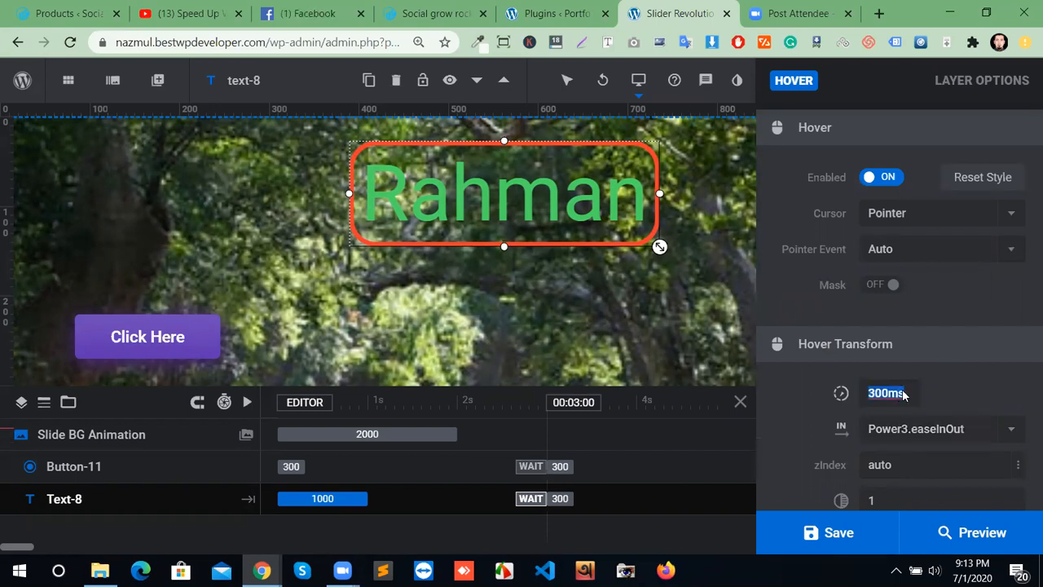
scroll(927, 392, down, 3)
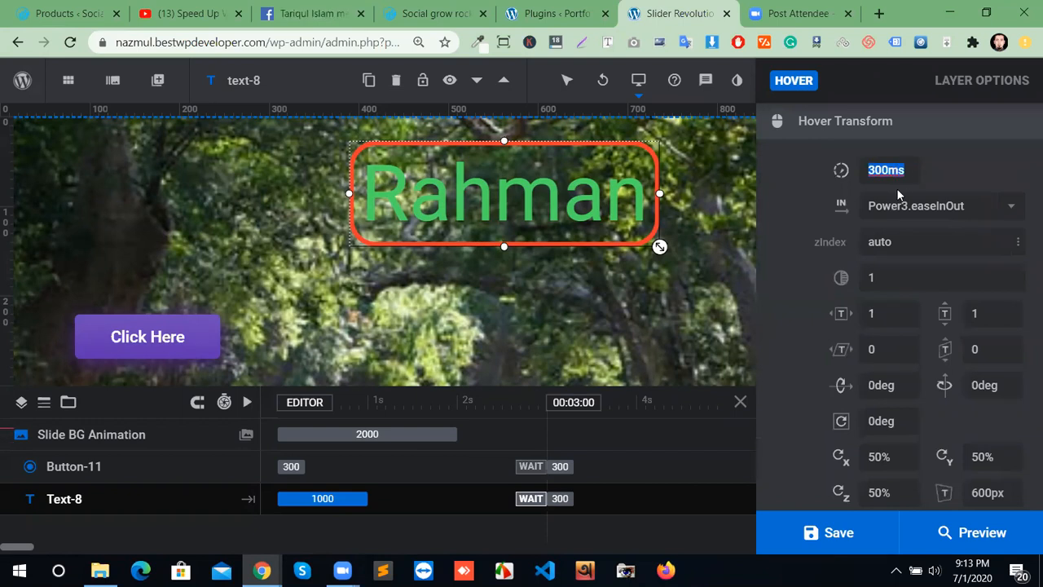
scroll(955, 457, up, 3)
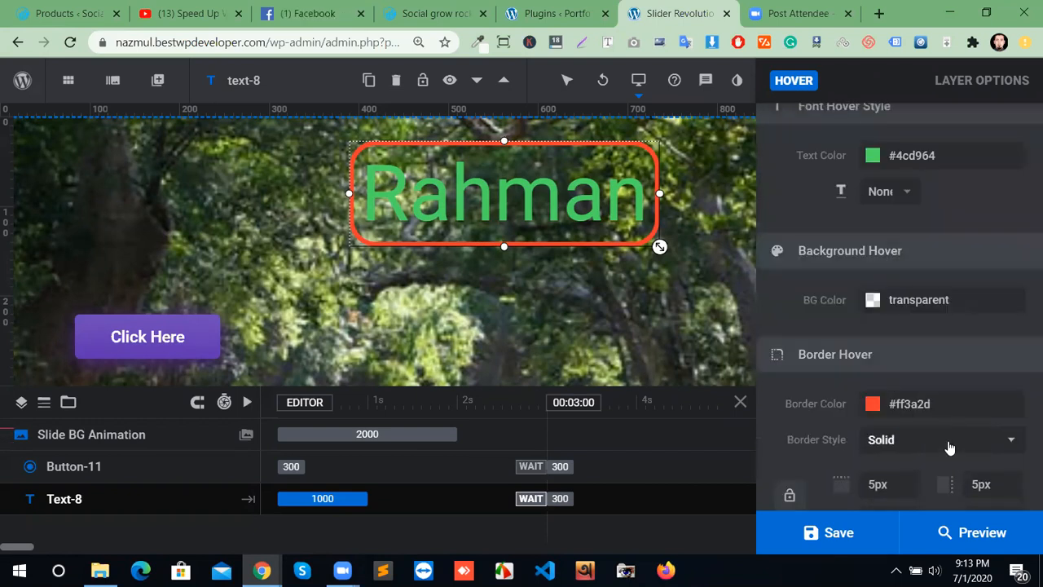
double_click(961, 301)
click(961, 301)
click(765, 146)
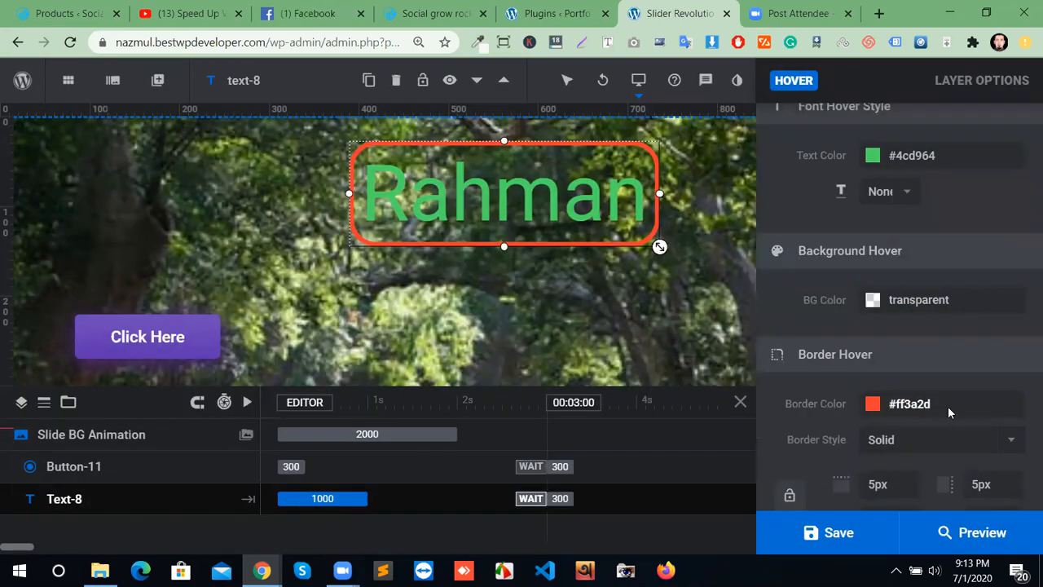
scroll(938, 416, down, 3)
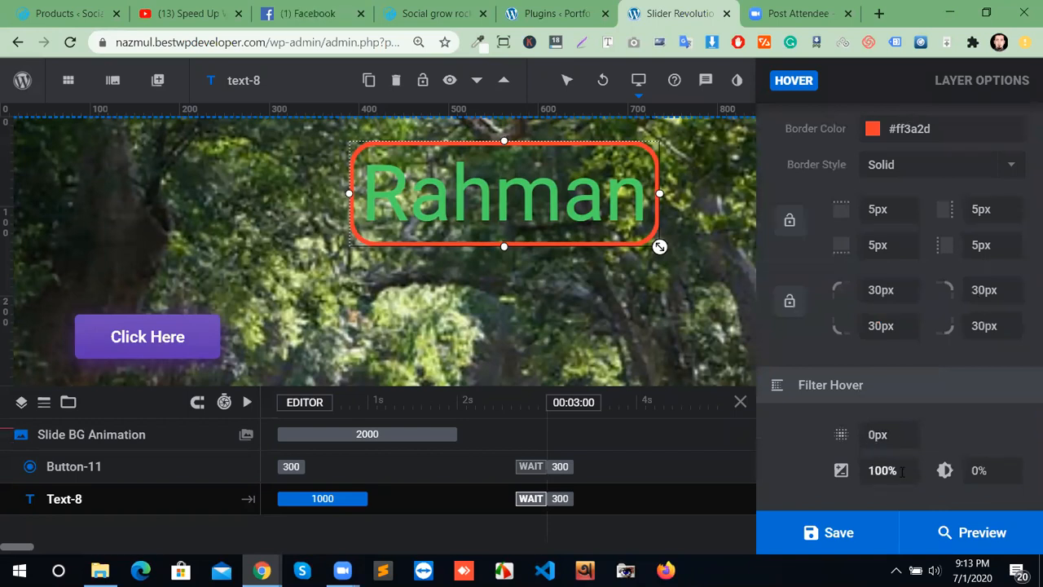
scroll(936, 487, down, 6)
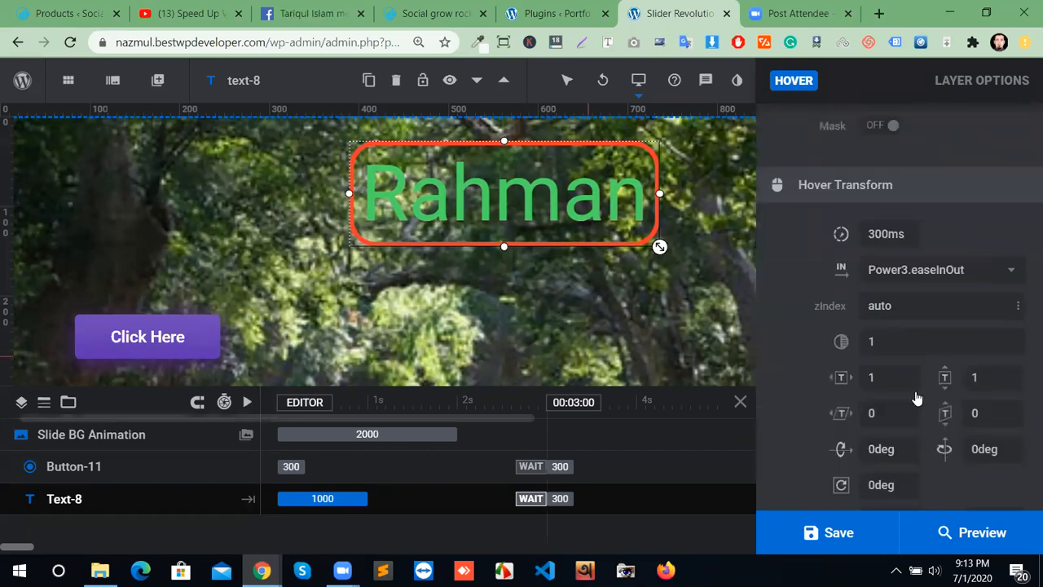
scroll(974, 440, up, 10)
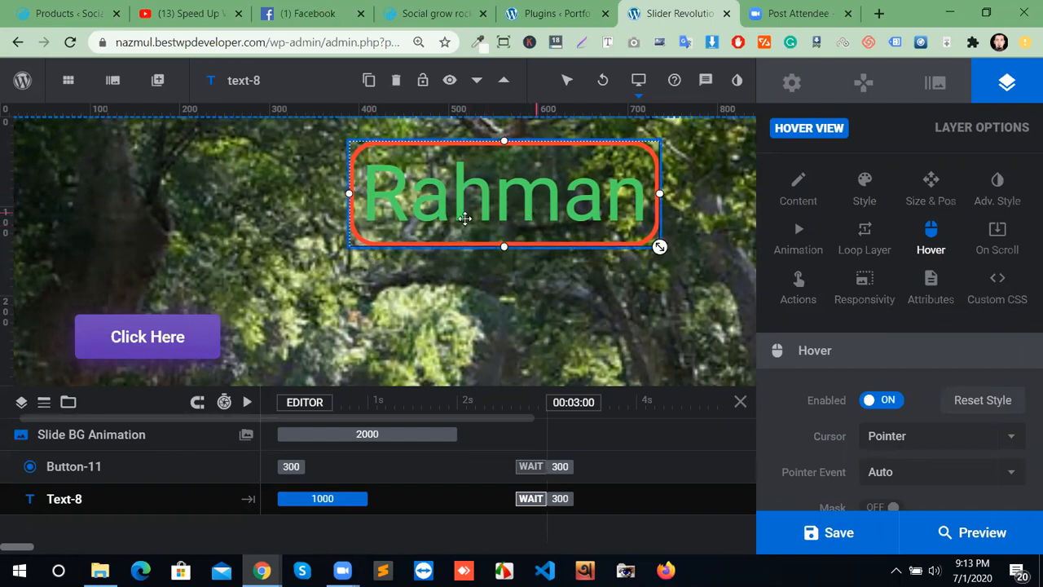
Move the text layer to the left side of the slide, above the Click Here button.
drag(321, 193, 236, 209)
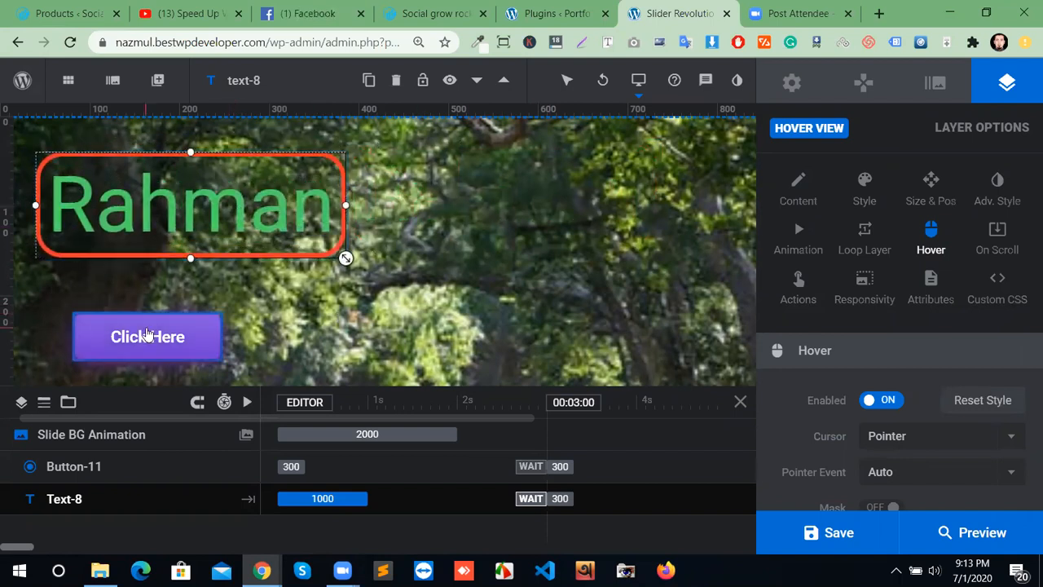
Review the content and style settings of the Click Here button layer.
click(196, 343)
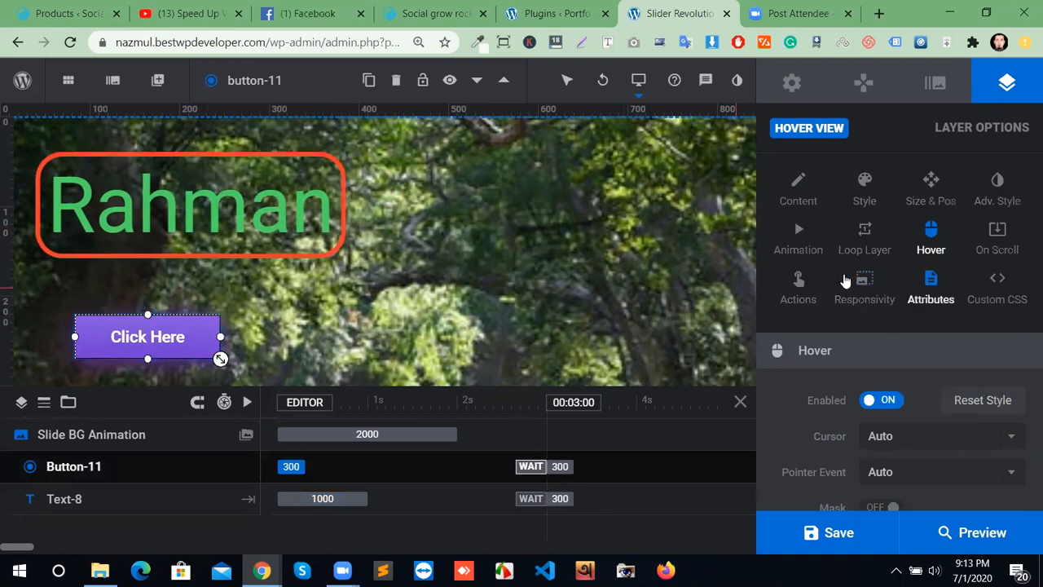
click(799, 192)
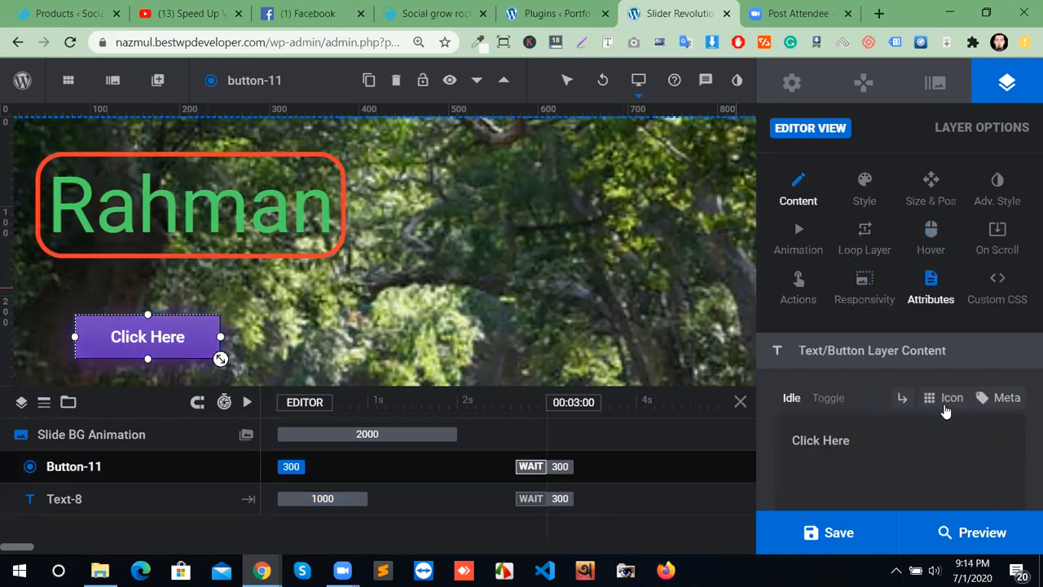
drag(859, 436, 792, 441)
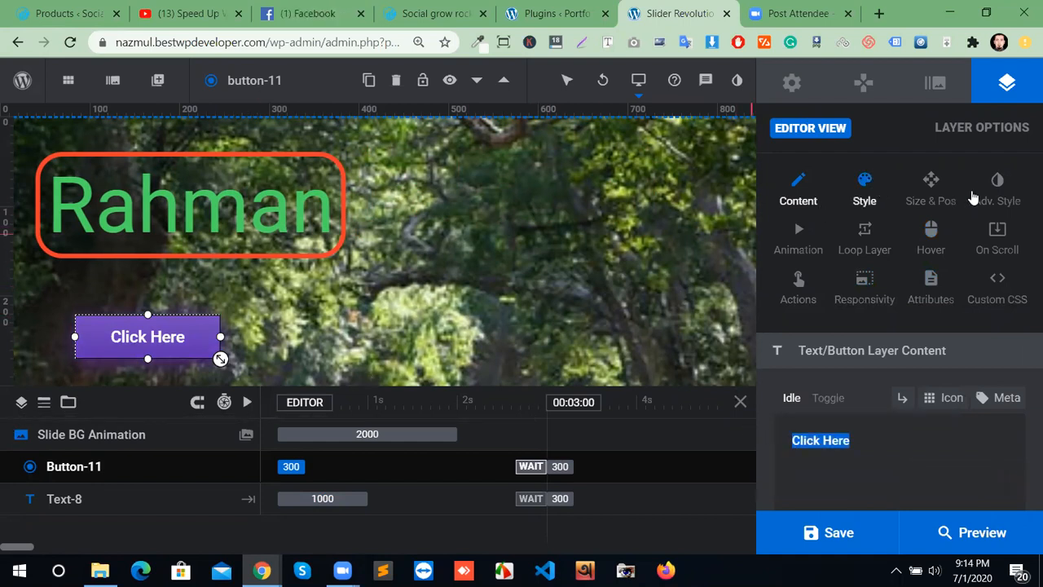
scroll(921, 414, down, 10)
scroll(910, 413, up, 10)
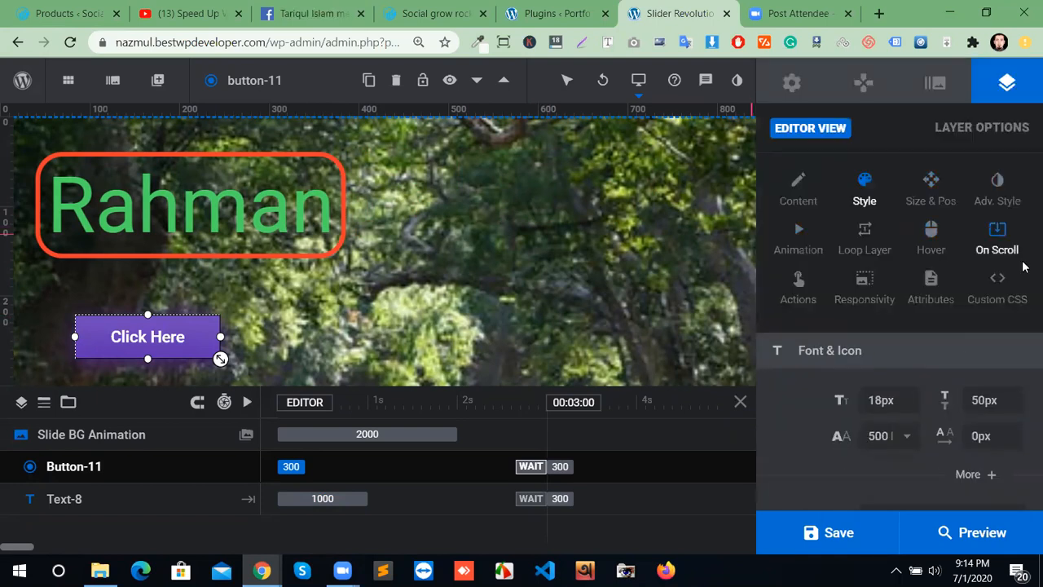
Add a Simple Link action to the Click Here button and check its link target choices.
click(799, 294)
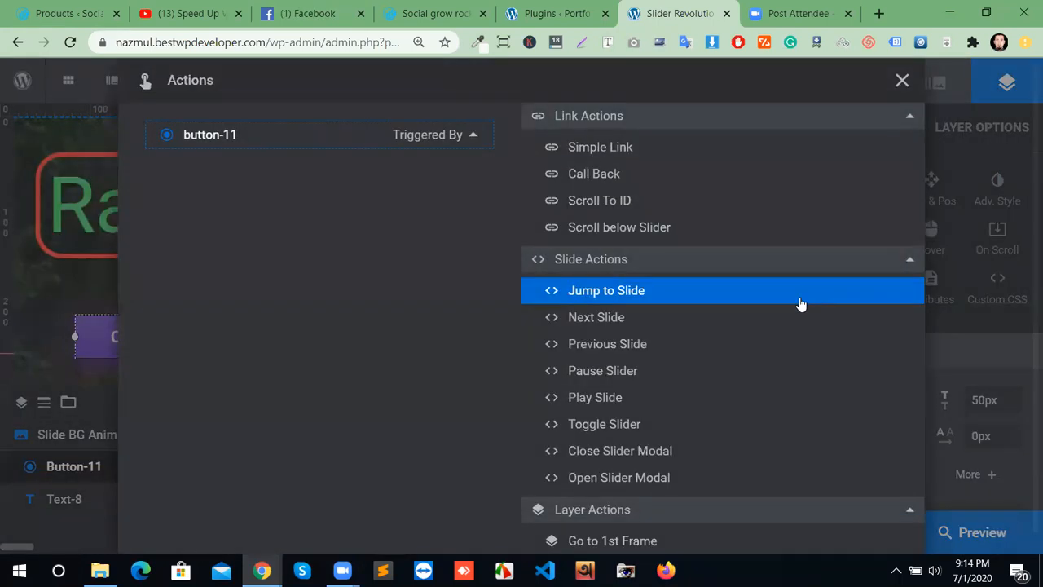
click(904, 79)
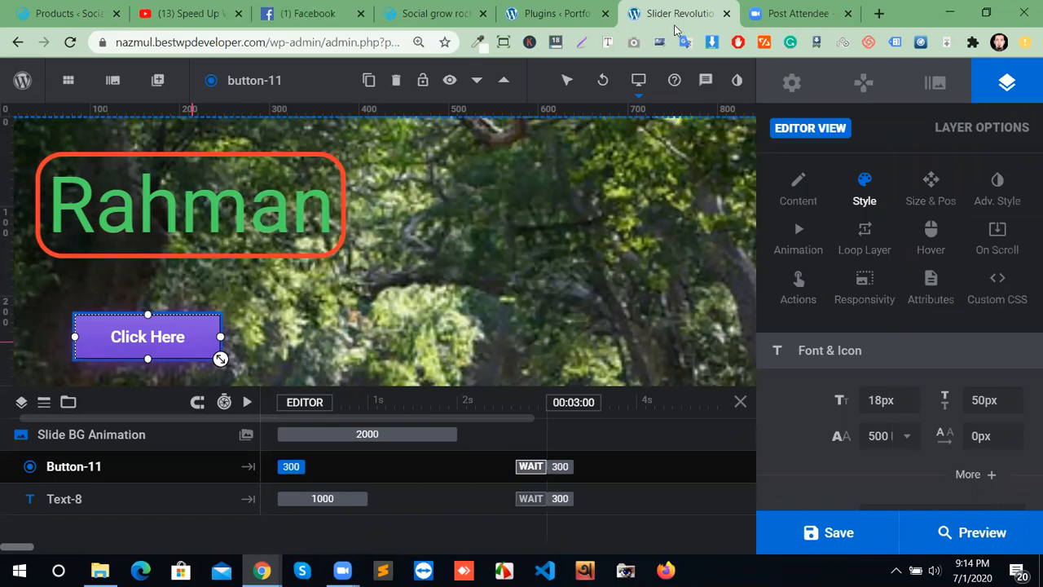
click(799, 295)
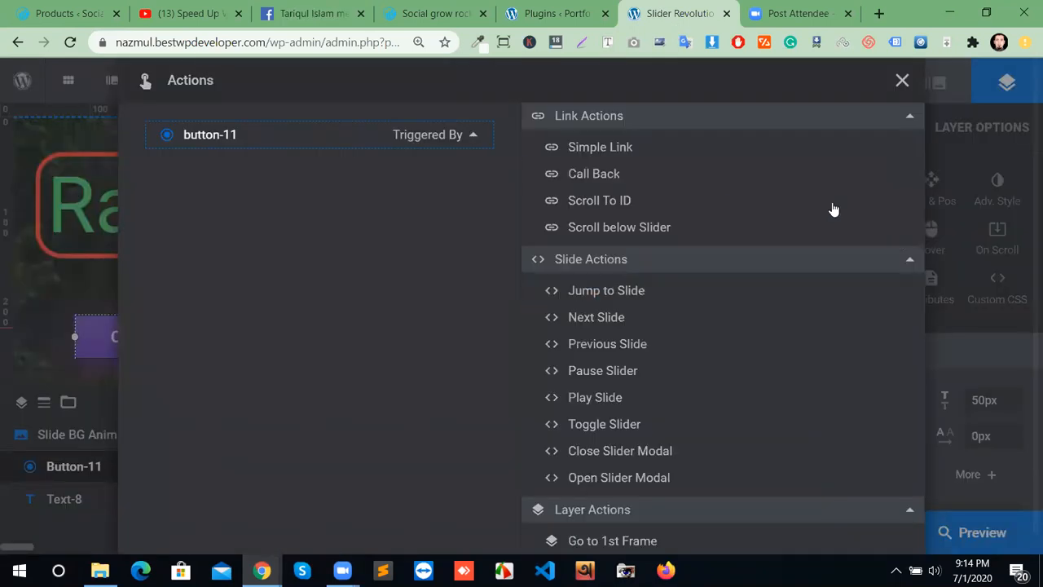
click(683, 148)
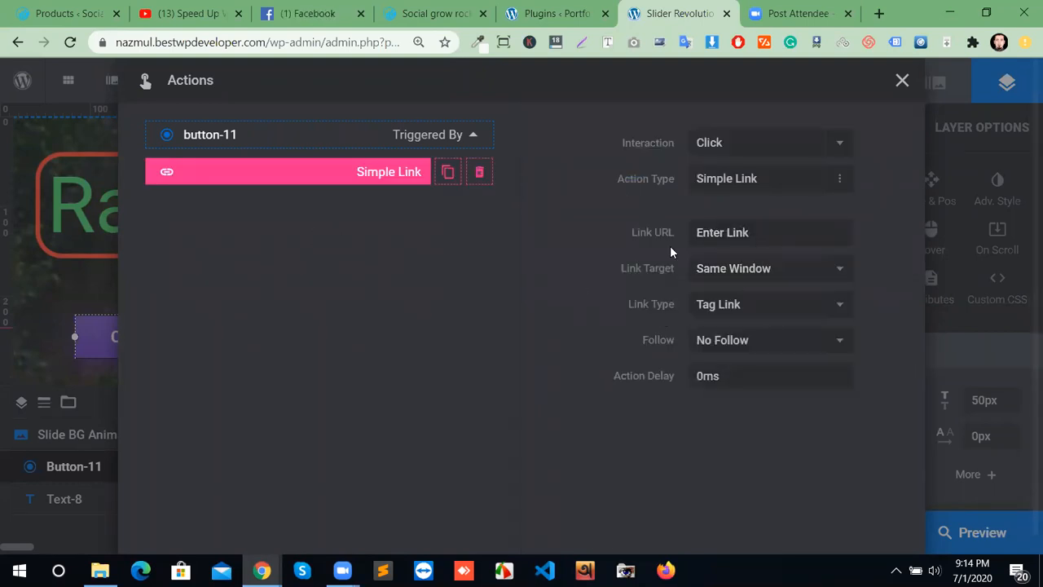
click(761, 231)
click(800, 276)
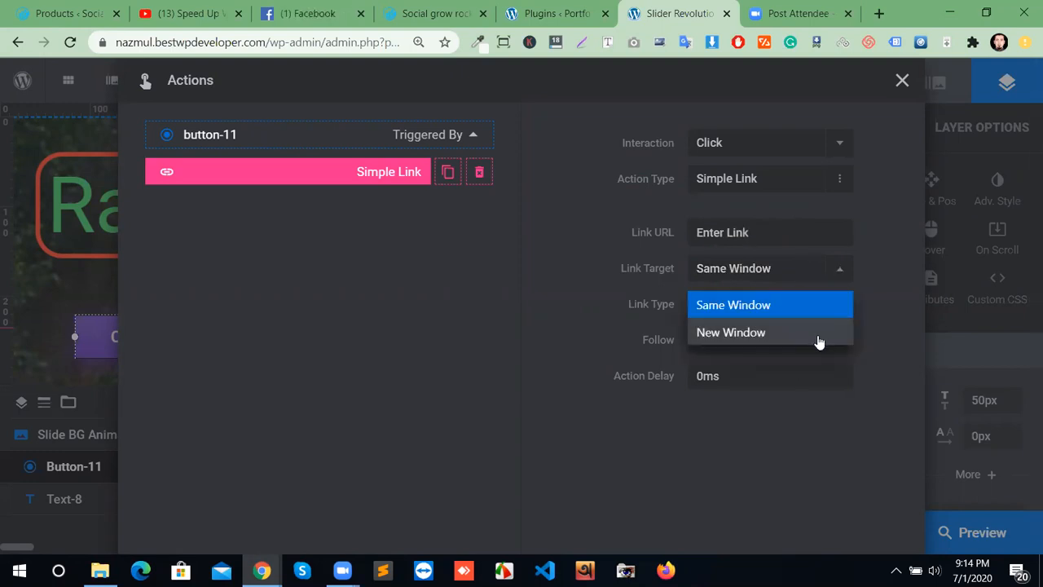
click(809, 271)
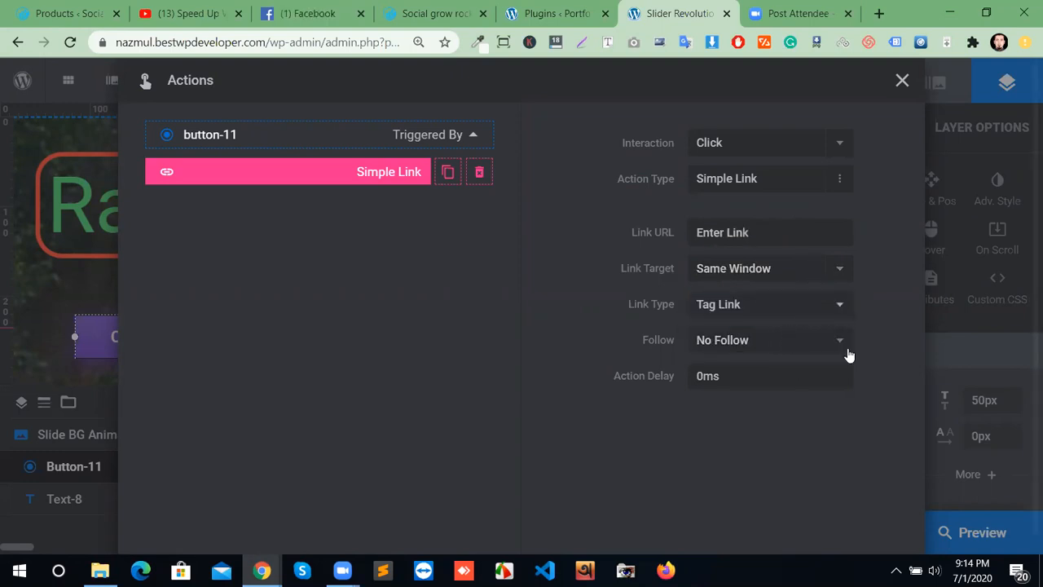
click(902, 83)
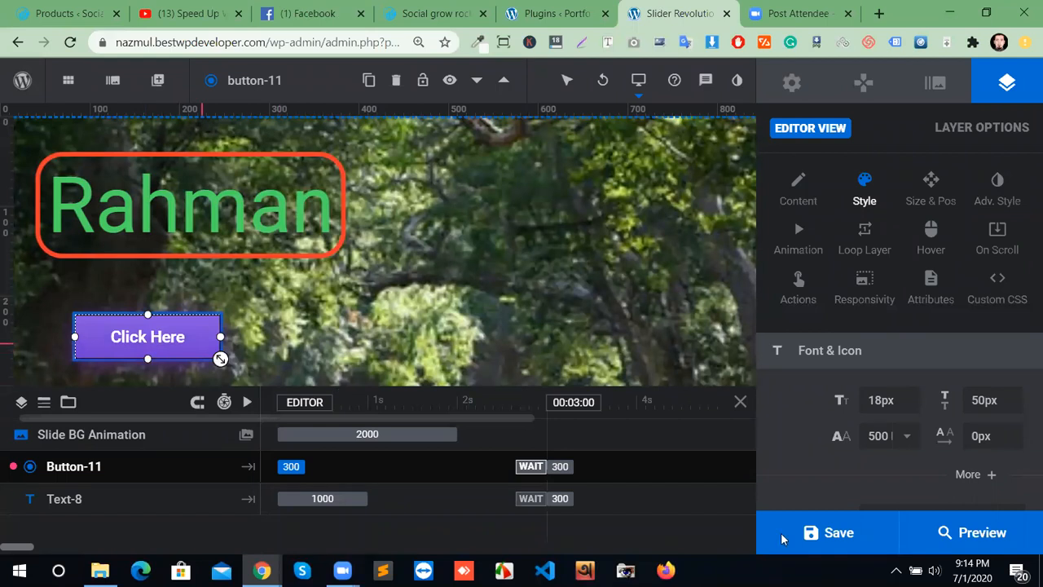
Save the slider and preview the slide with its text and button layers.
click(844, 535)
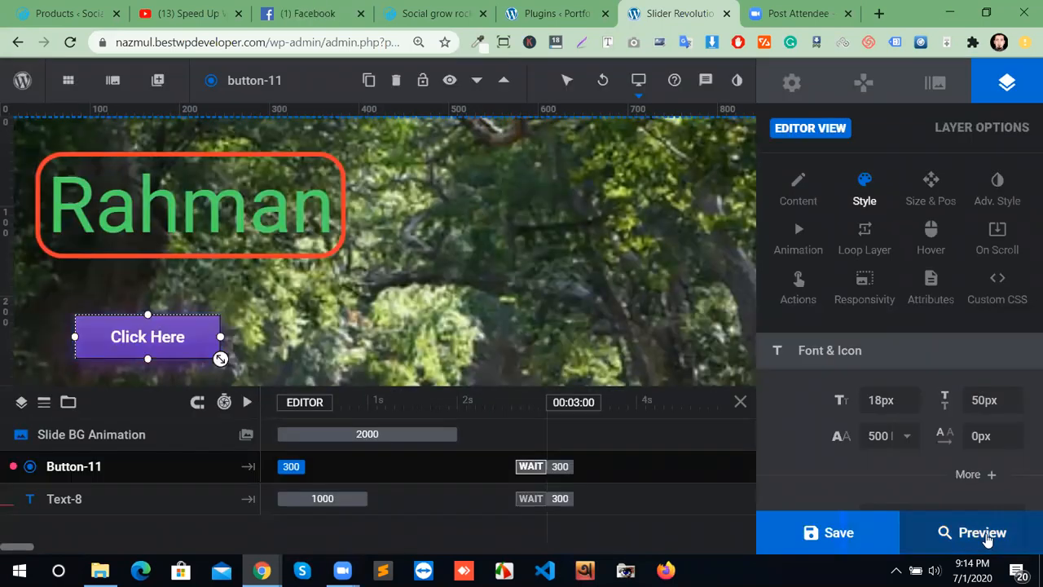
click(978, 534)
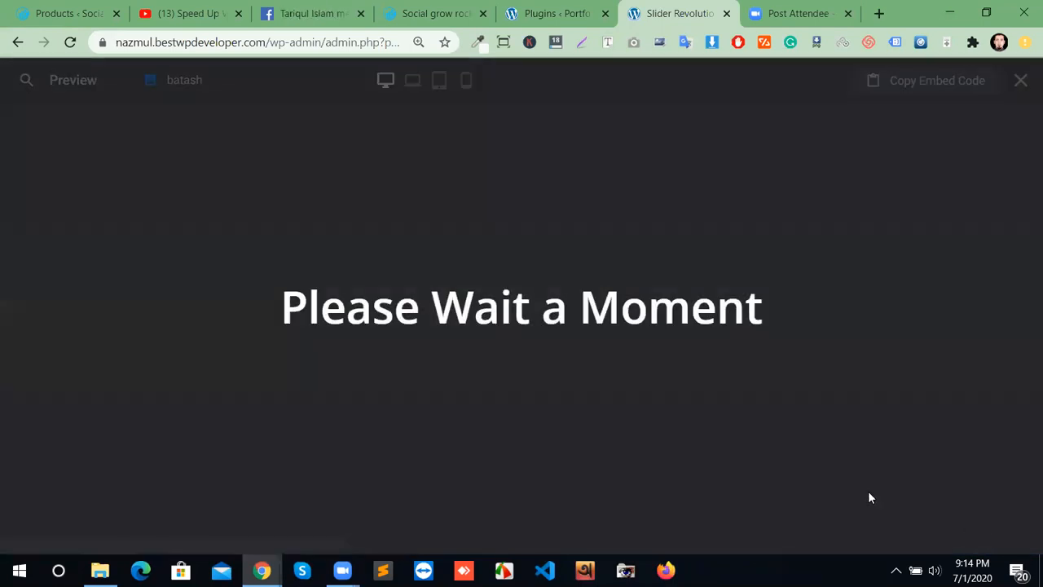
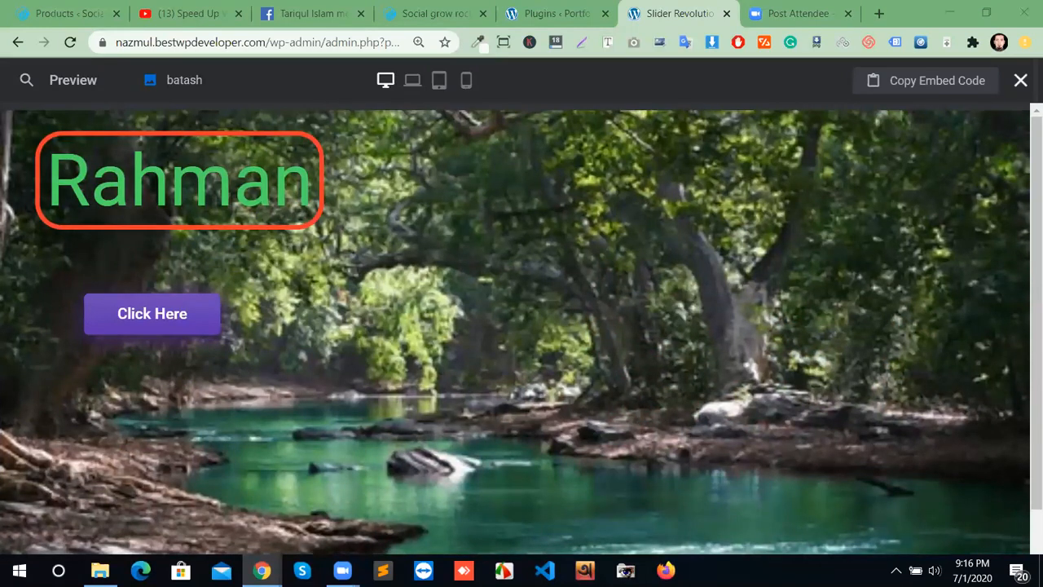
click(1020, 80)
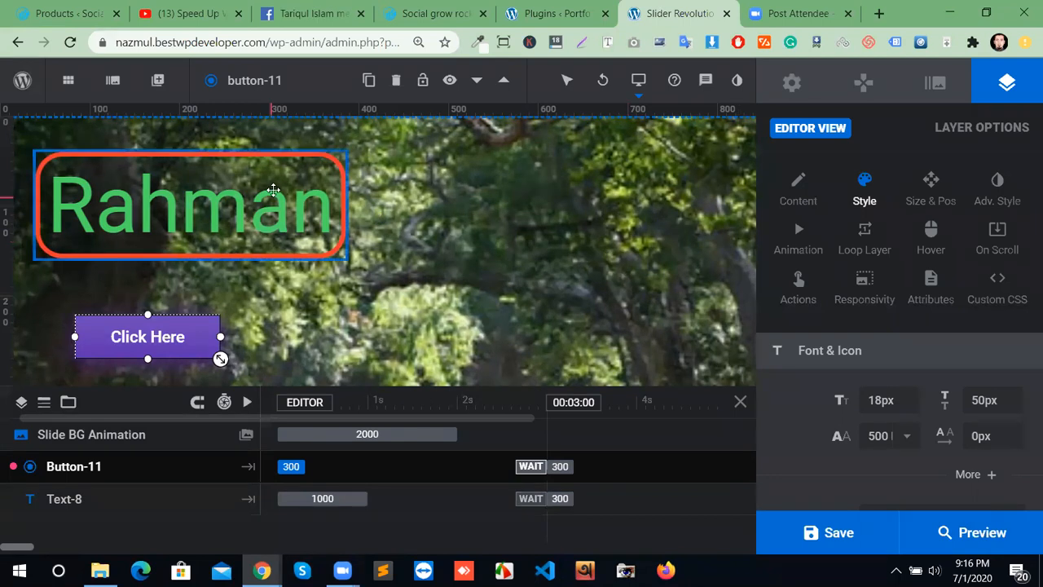
Enable the slider's progress bar and set its color to #ff3a2d.
scroll(936, 475, down, 5)
scroll(935, 475, up, 5)
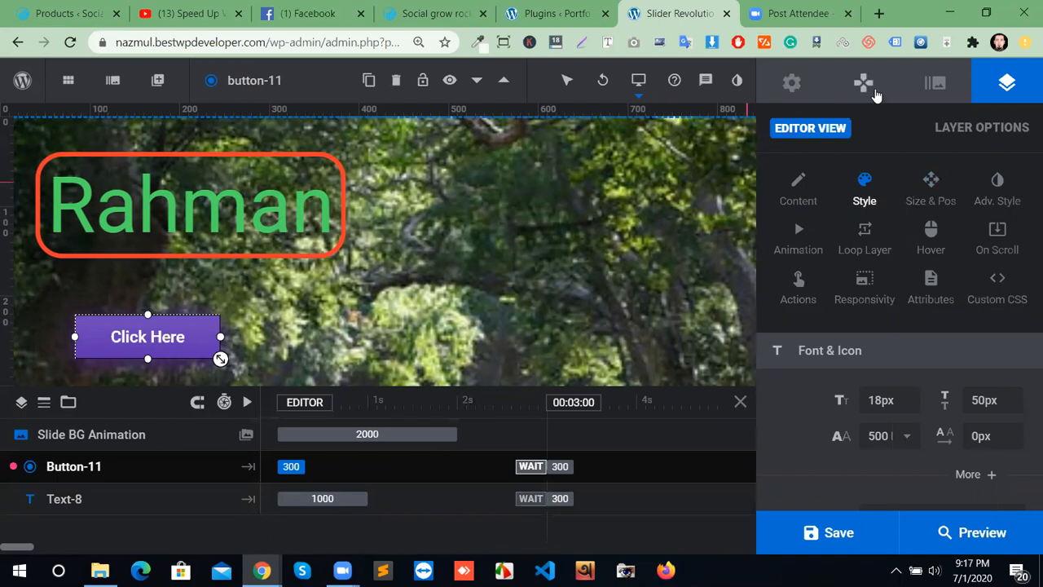
click(868, 85)
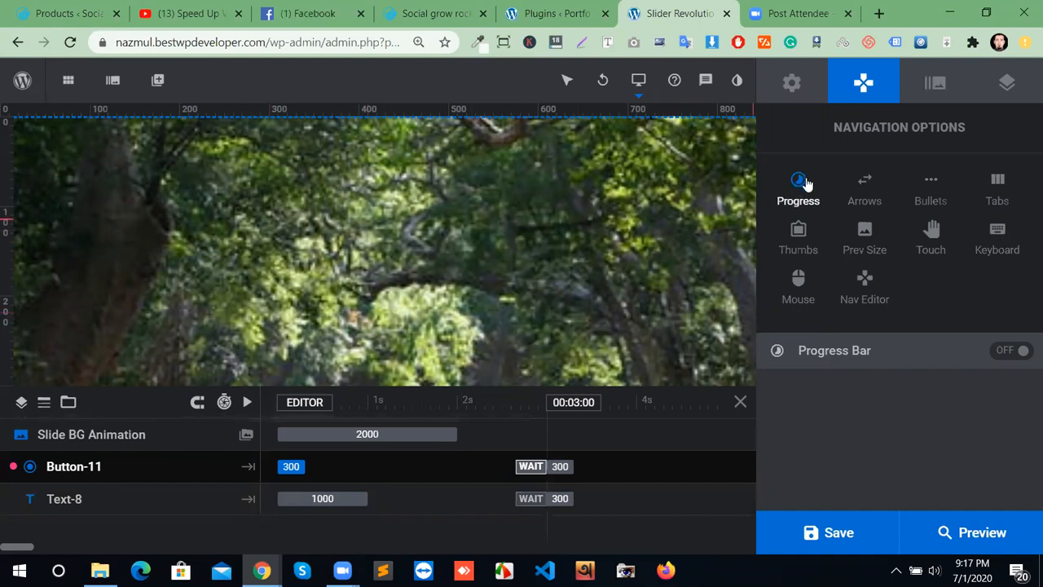
click(1011, 352)
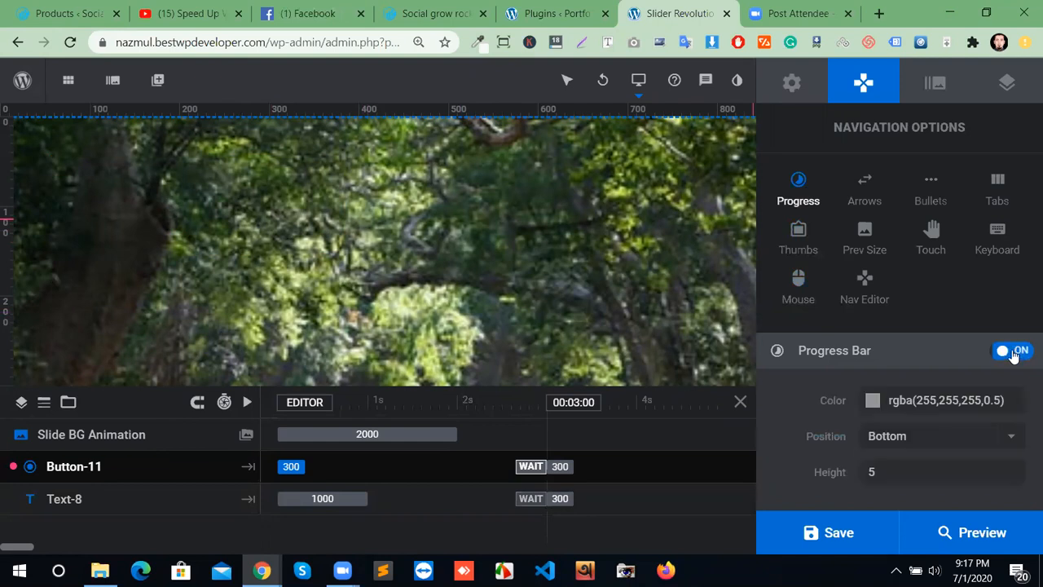
click(919, 409)
click(600, 374)
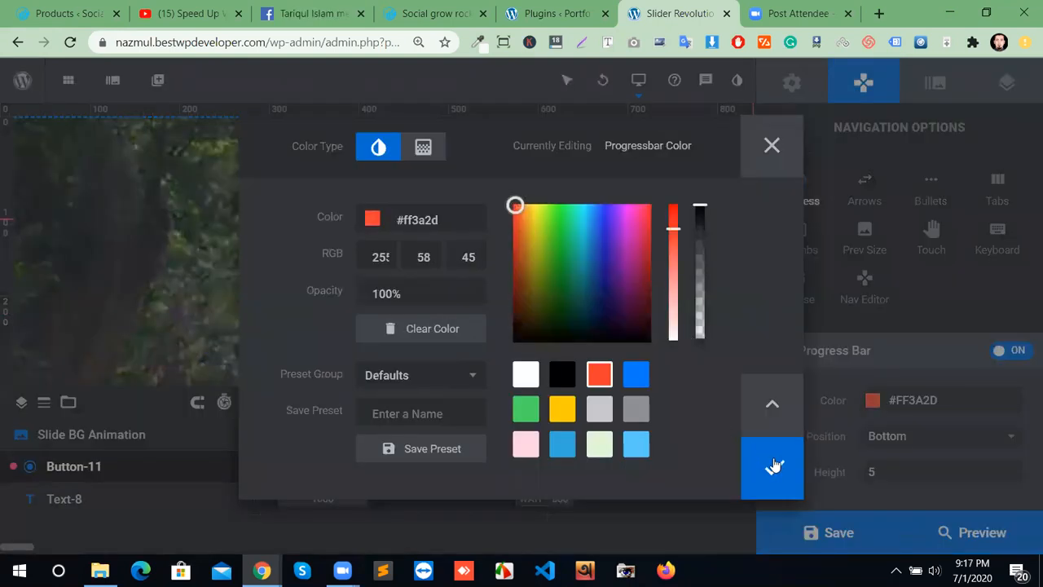
click(775, 466)
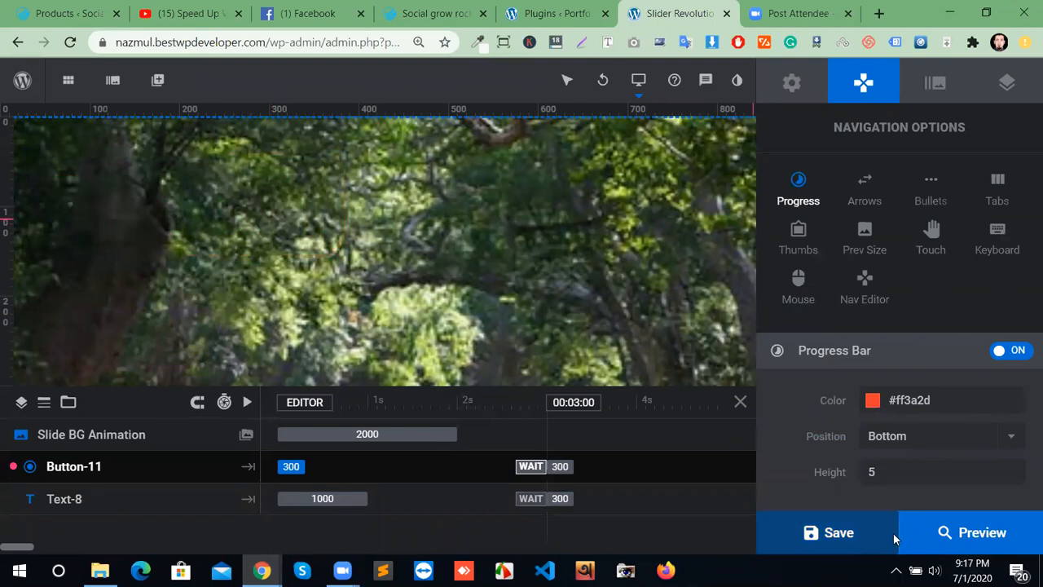
Save the slider and preview it with the progress bar enabled.
click(893, 533)
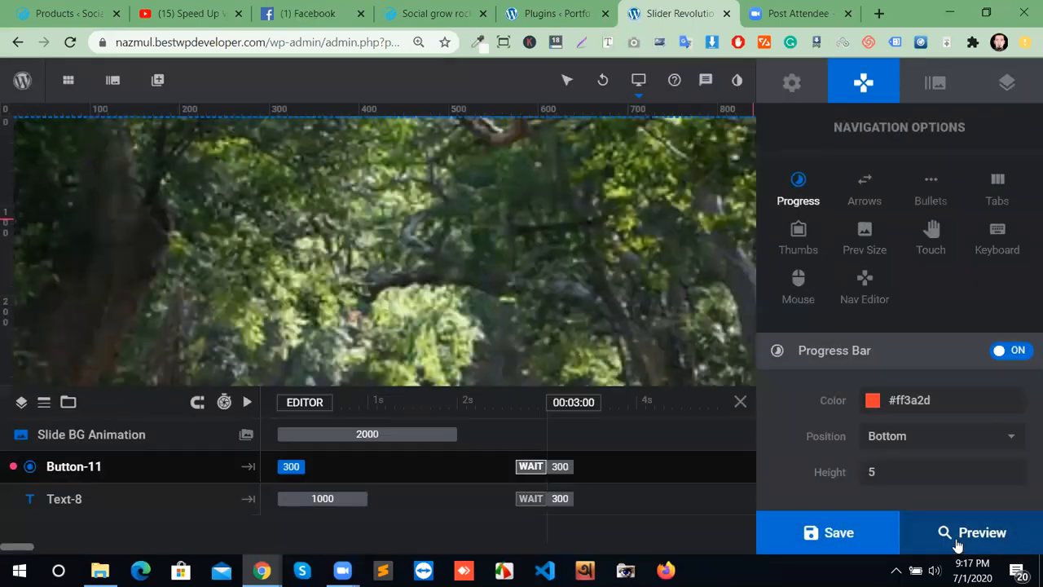
click(943, 531)
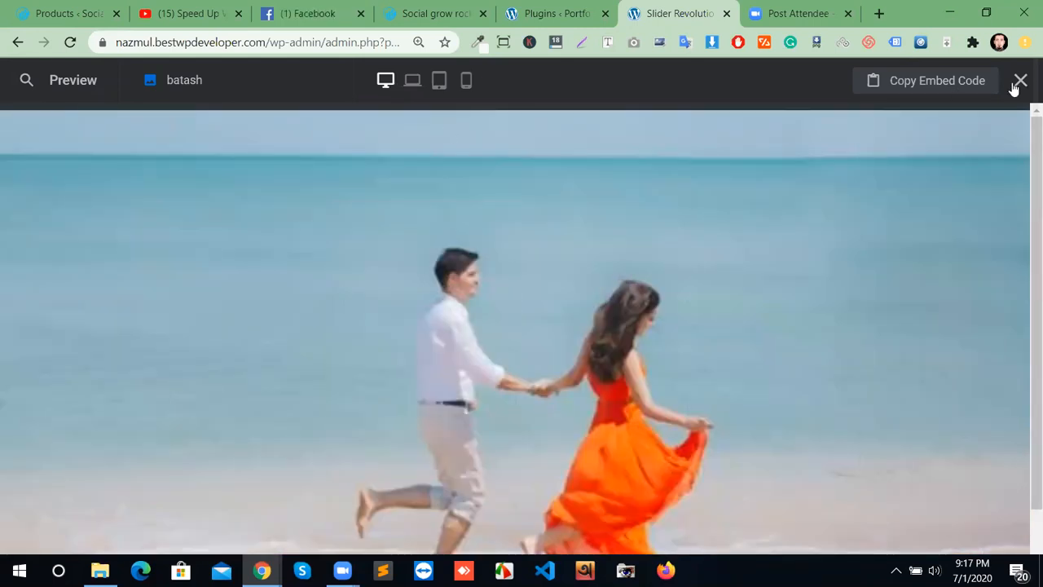
Leave the preview, enable the slider's navigation arrows and set their style to Custom.
click(1021, 82)
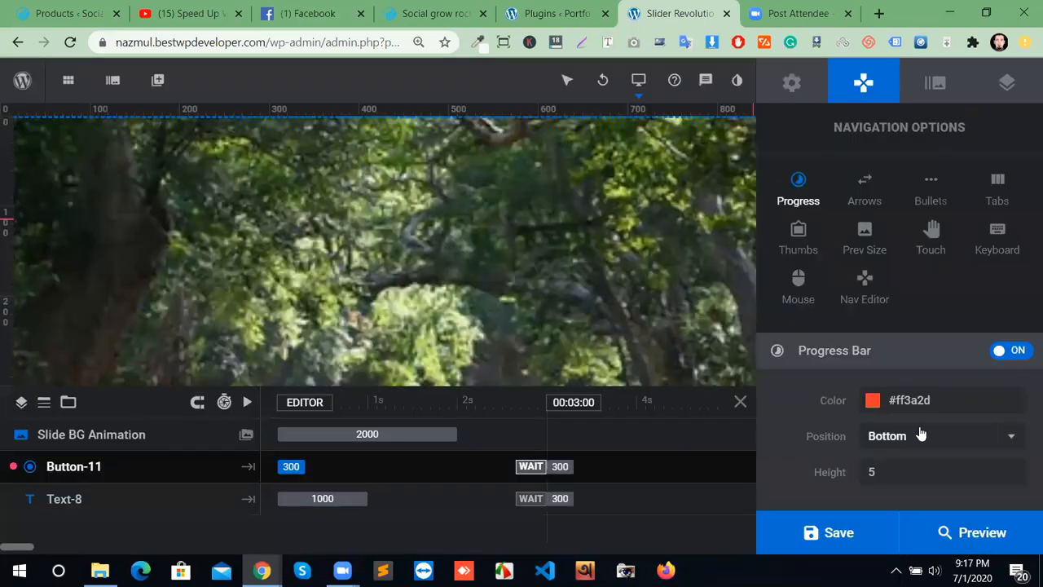
click(861, 200)
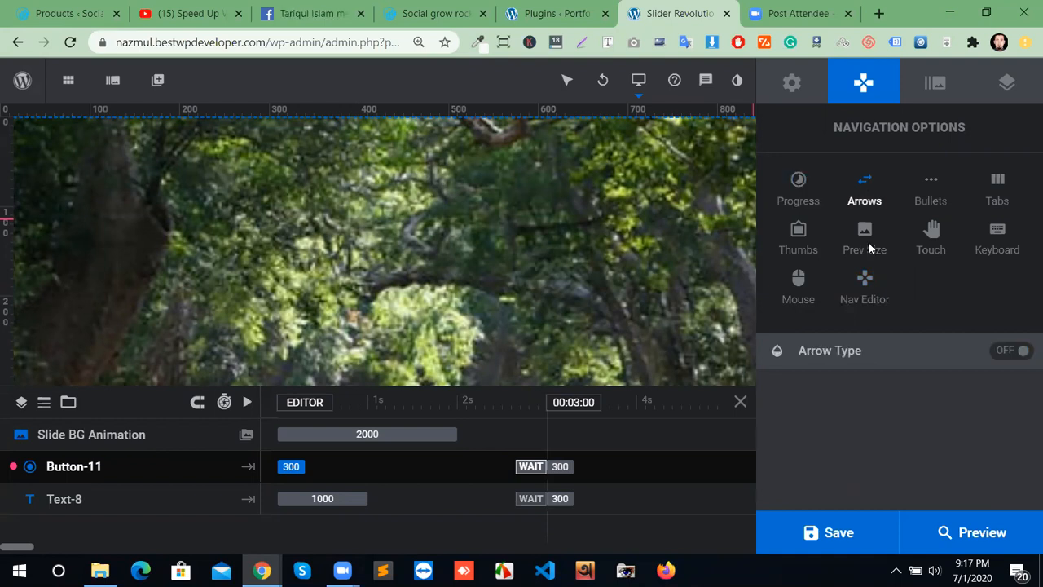
click(1011, 351)
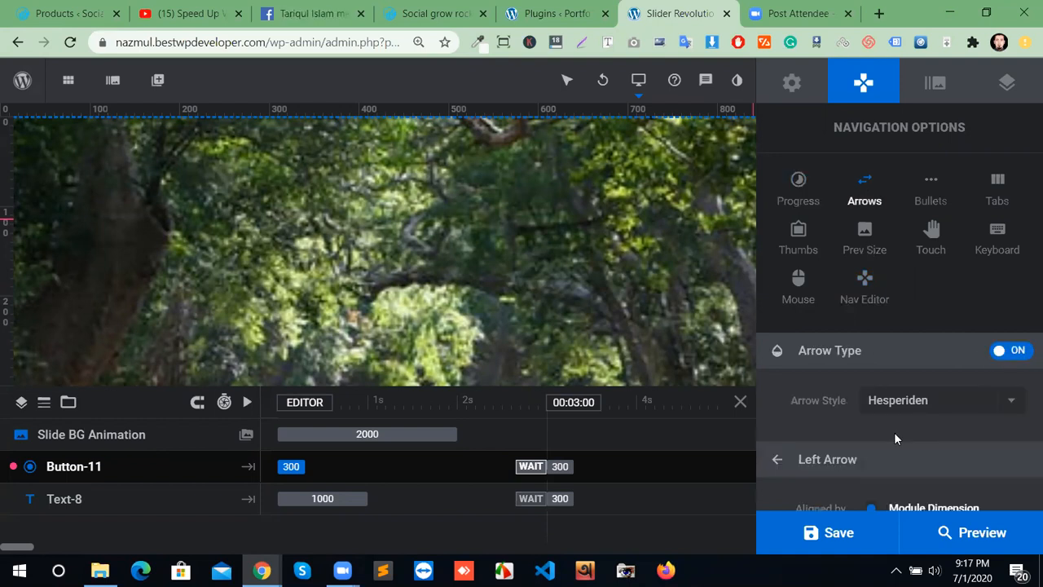
click(962, 405)
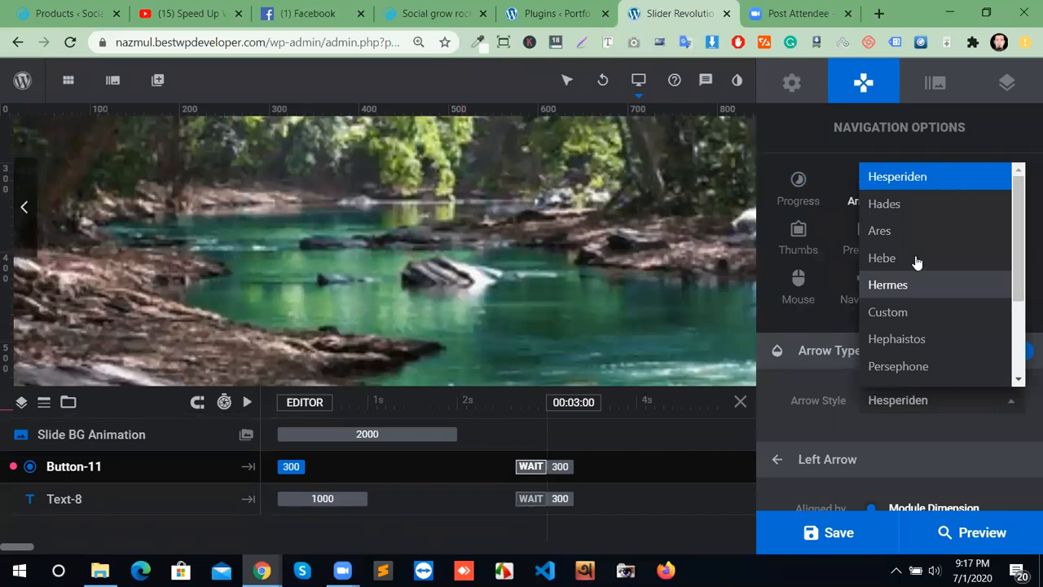
click(917, 313)
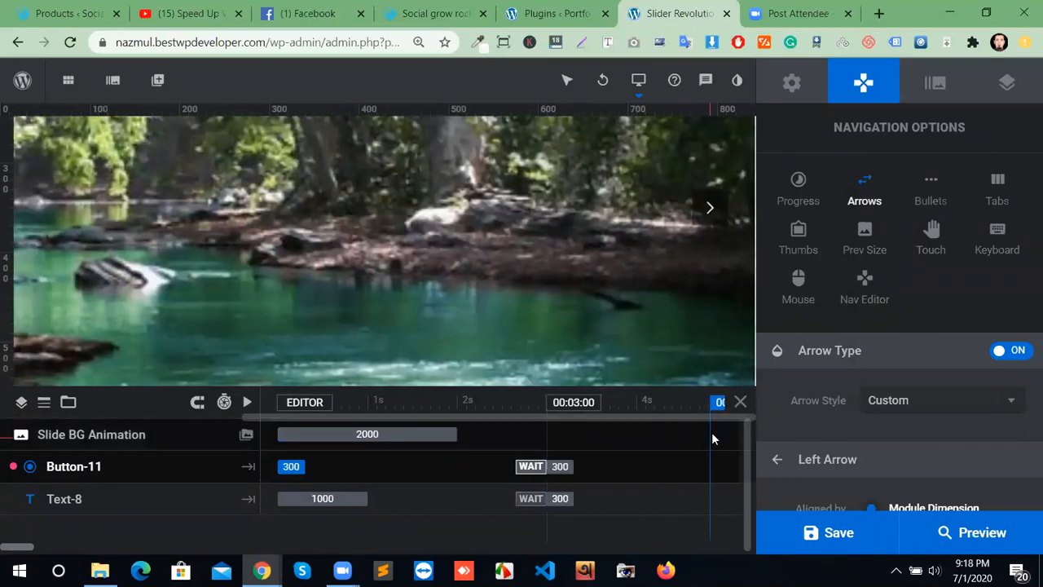
click(940, 408)
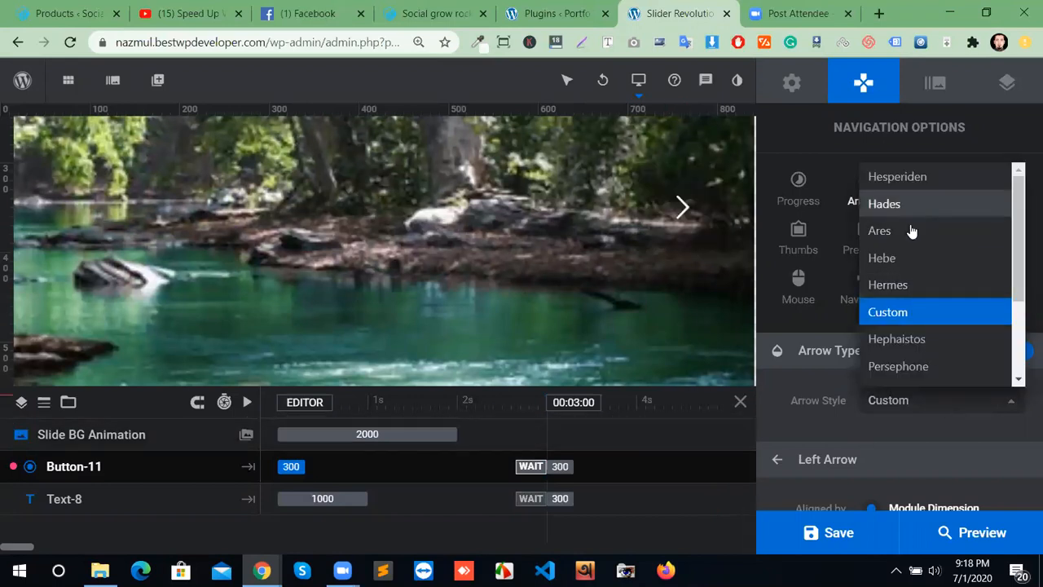
click(903, 428)
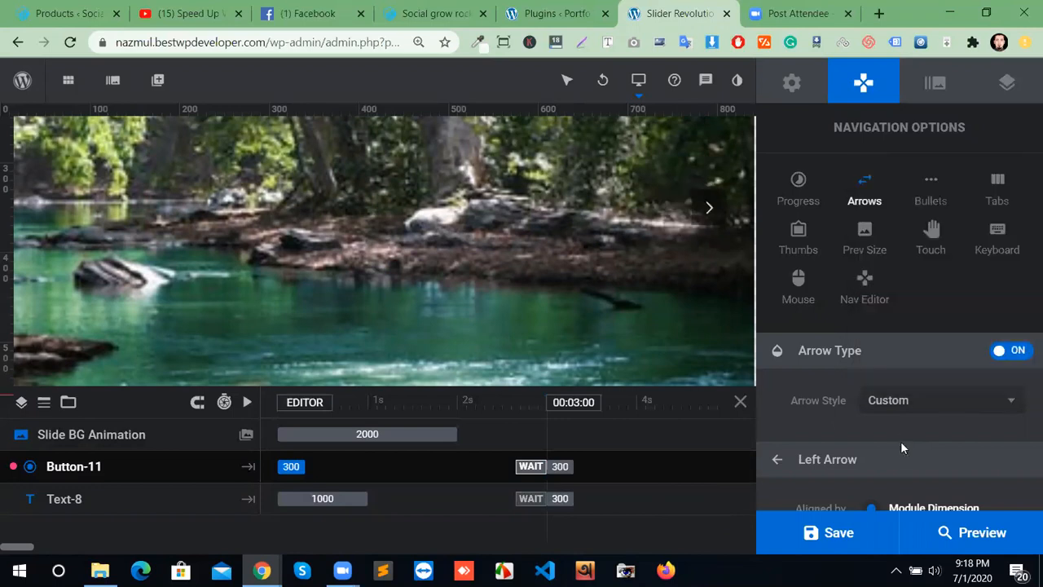
Try the center and top-center alignments for the left arrow, and settle on middle-left.
scroll(901, 441, down, 3)
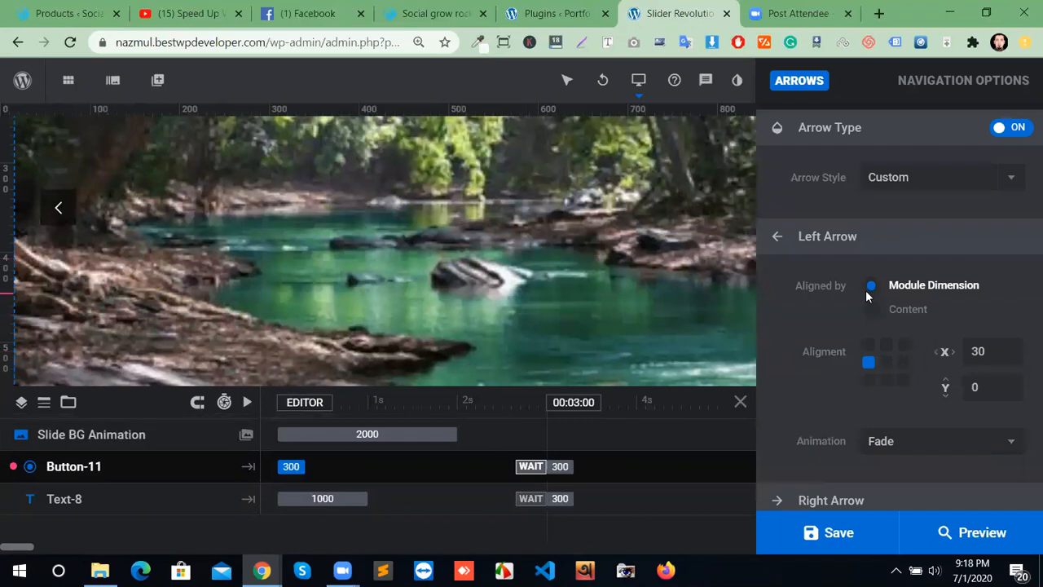
click(886, 363)
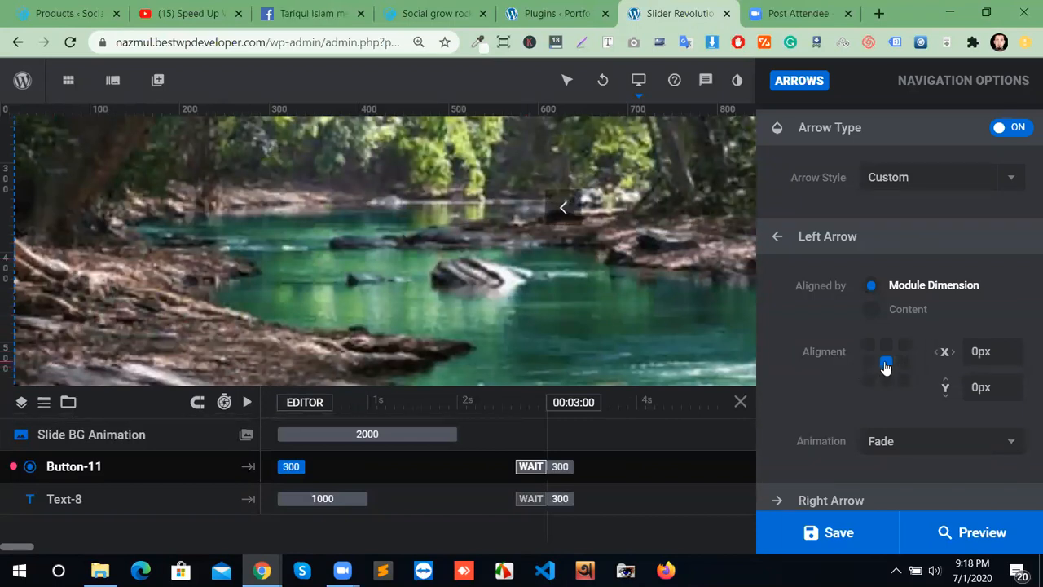
click(887, 345)
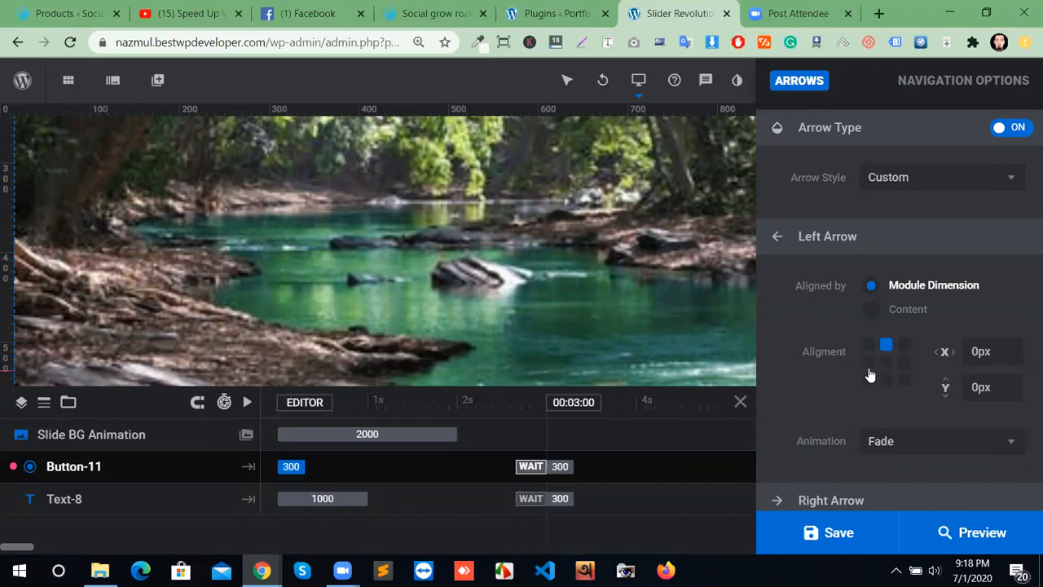
click(869, 363)
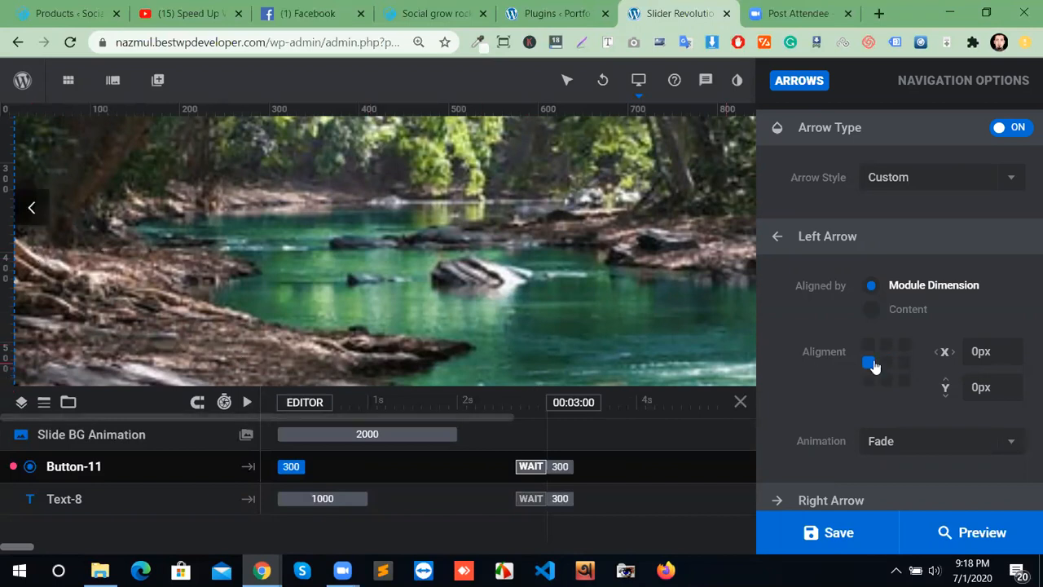
Try a horizontal offset of 21px for the left arrow.
click(1016, 359)
key(Up)
key(Up)
key(Up)
key(Up)
key(Up)
key(Up)
key(Up)
key(Up)
key(Up)
key(Up)
key(Up)
key(Up)
key(Up)
key(Up)
key(Up)
key(Up)
key(Up)
key(Up)
key(Up)
key(Up)
key(Up)
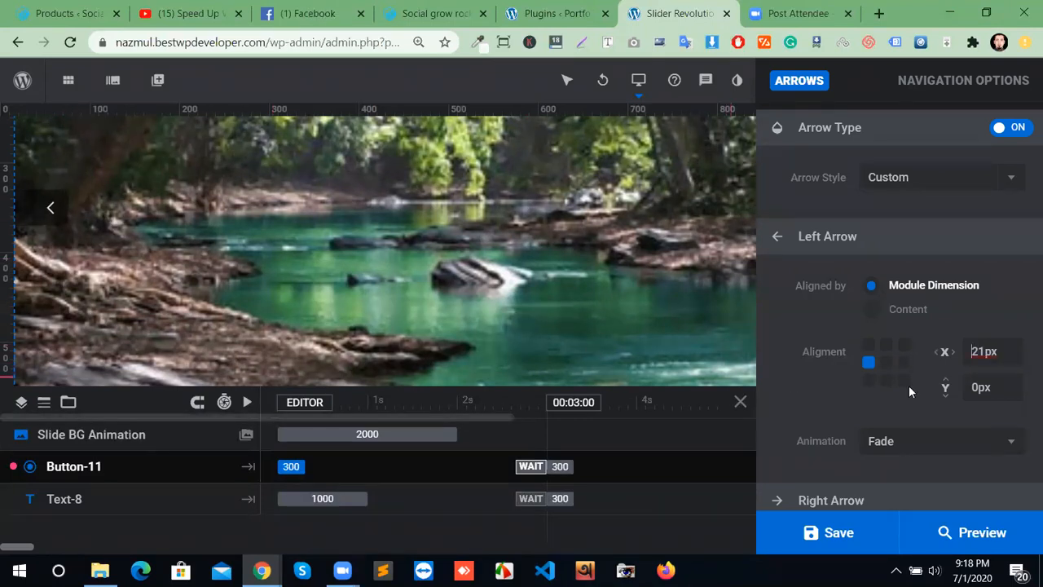
Set the left arrow's vertical offset to 5px and its horizontal offset to 0px.
click(996, 396)
key(Up)
key(Up)
key(Up)
key(Up)
key(Up)
click(990, 352)
key(Down)
key(Down)
key(Down)
key(Down)
key(Down)
key(Down)
key(Down)
key(Down)
key(Down)
key(Down)
key(Down)
key(Down)
key(Down)
key(Down)
key(Down)
key(Down)
key(Down)
key(Down)
key(Down)
key(Down)
key(Down)
key(Down)
key(Down)
key(Down)
key(Down)
key(Down)
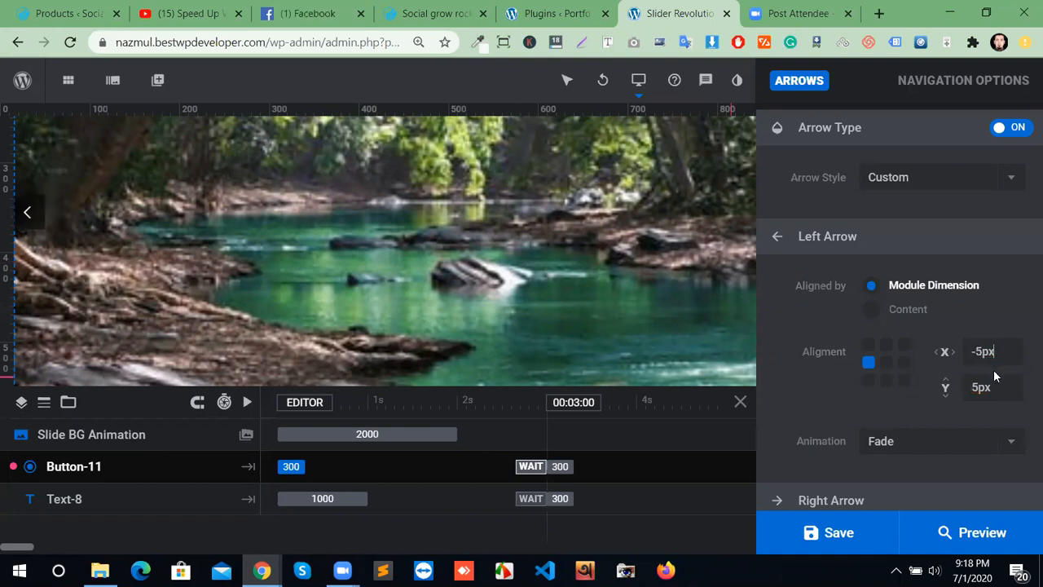
key(Up)
key(Up)
key(Up)
key(Up)
key(Up)
key(Down)
Change the left arrow's icon to the double chevron \e82e in the navigation style settings.
scroll(897, 435, down, 1)
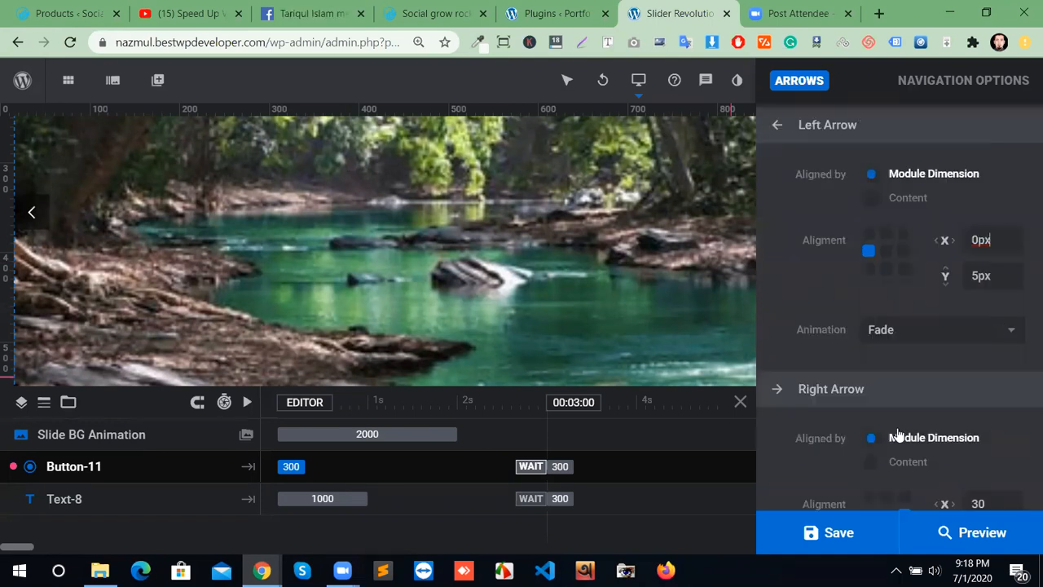
scroll(886, 391, down, 1)
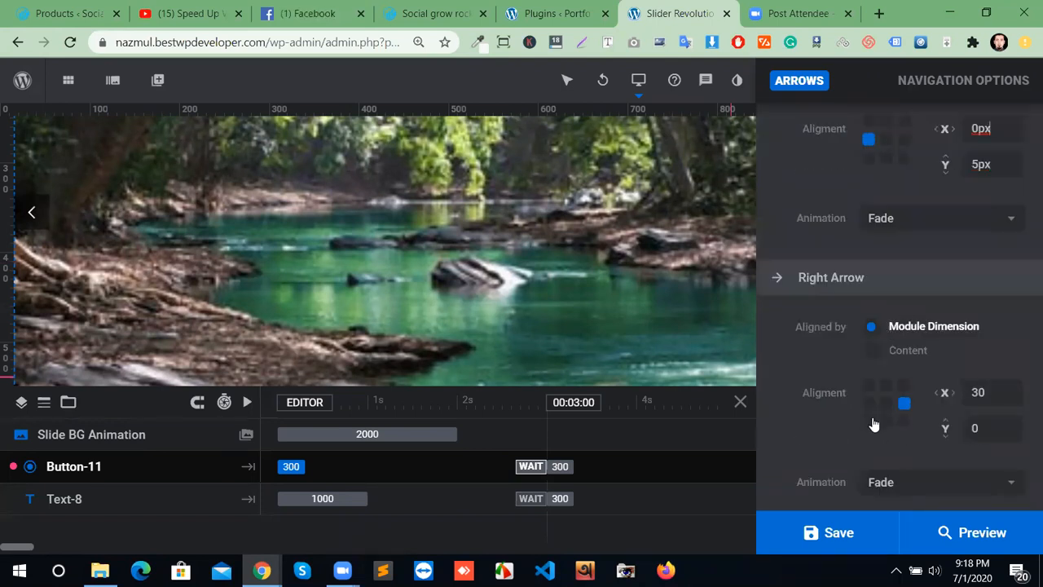
scroll(950, 444, down, 2)
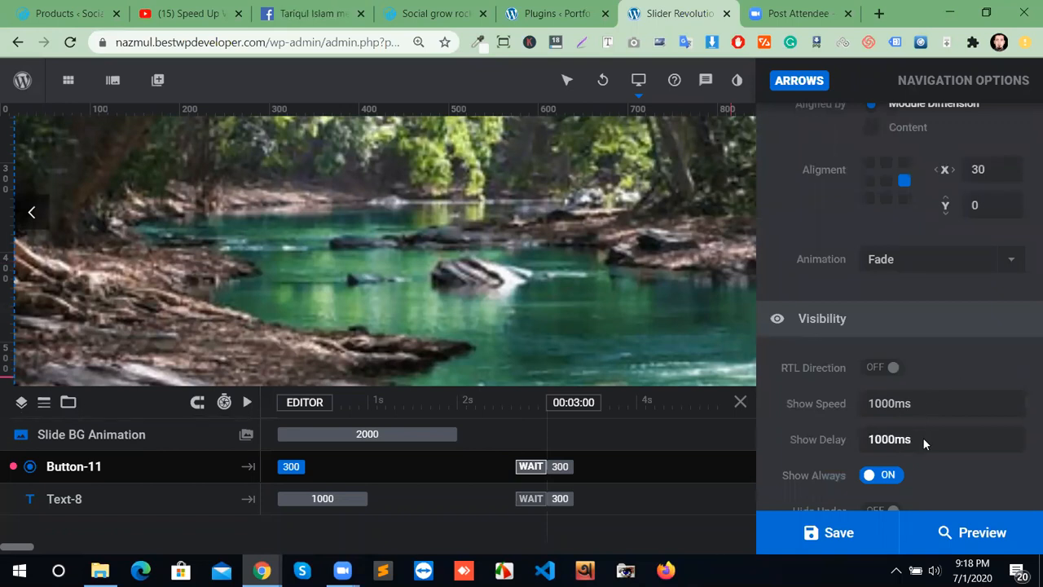
scroll(923, 437, down, 1)
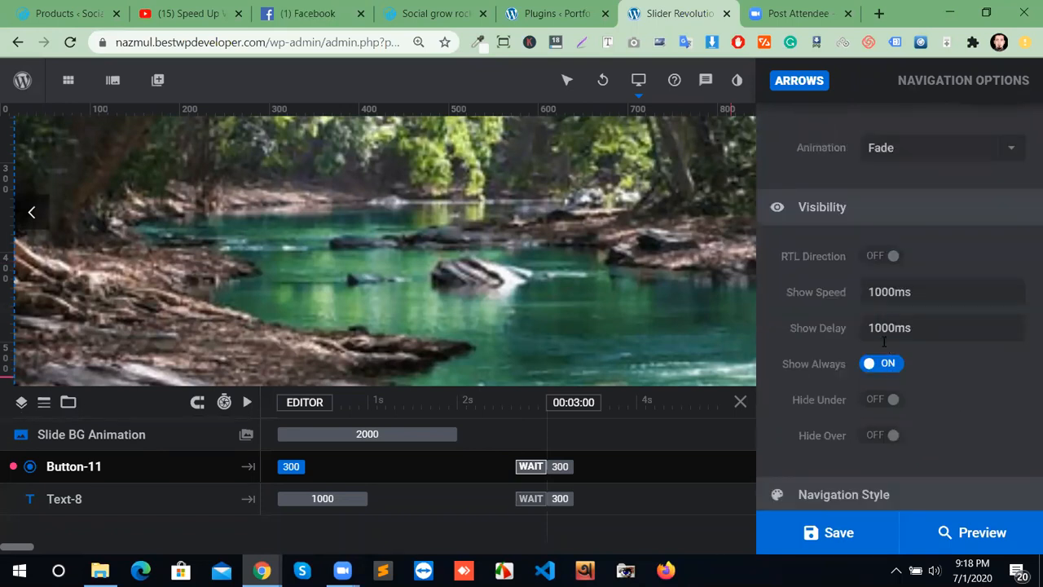
scroll(885, 342, down, 2)
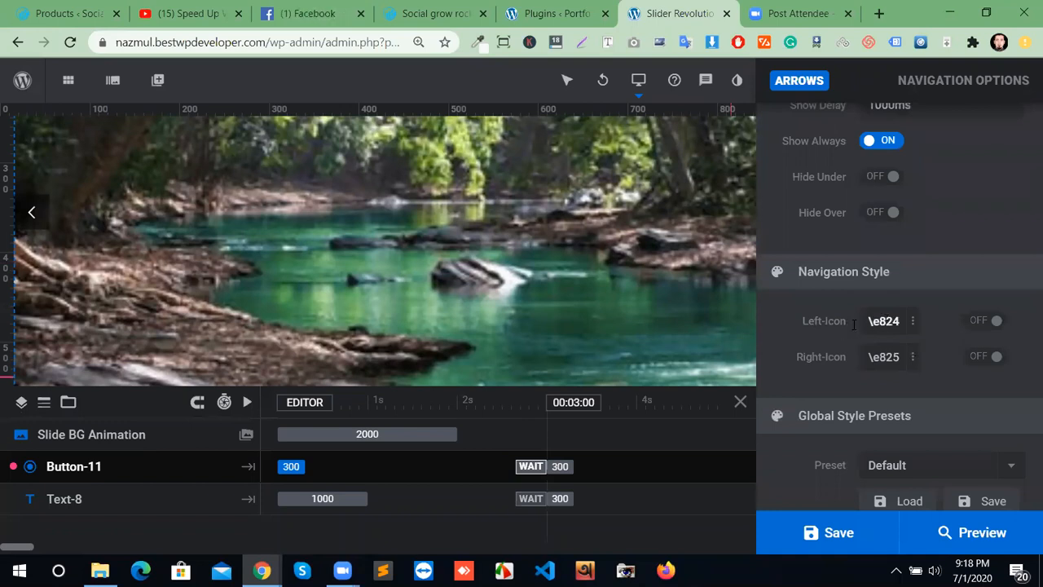
click(911, 323)
click(914, 322)
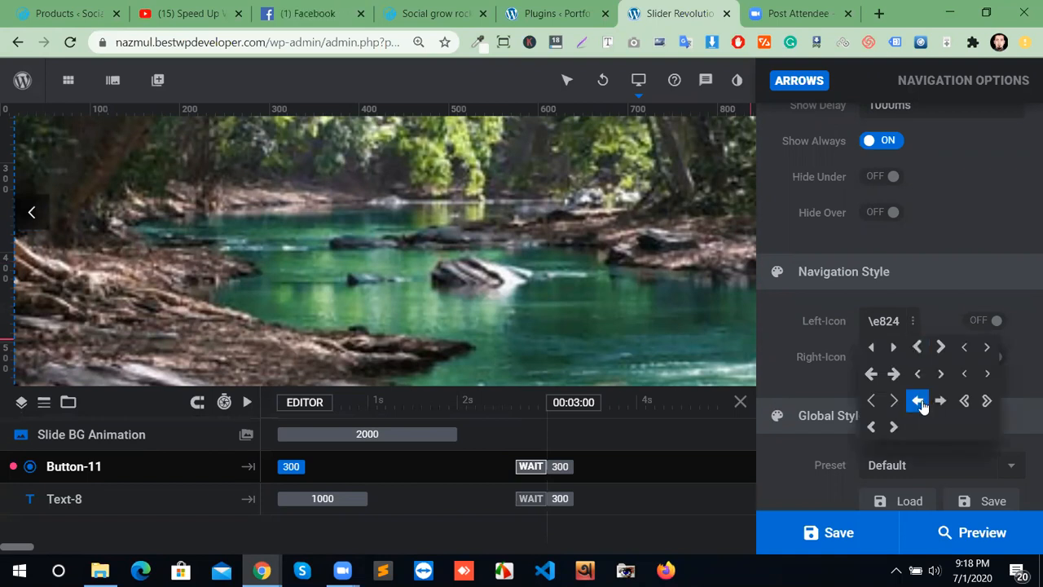
click(921, 403)
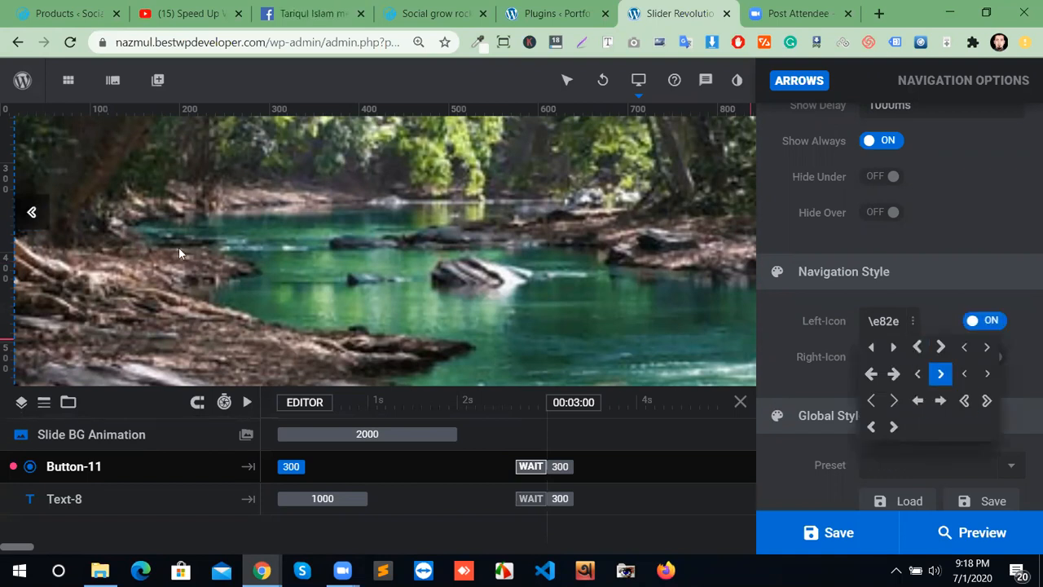
click(941, 373)
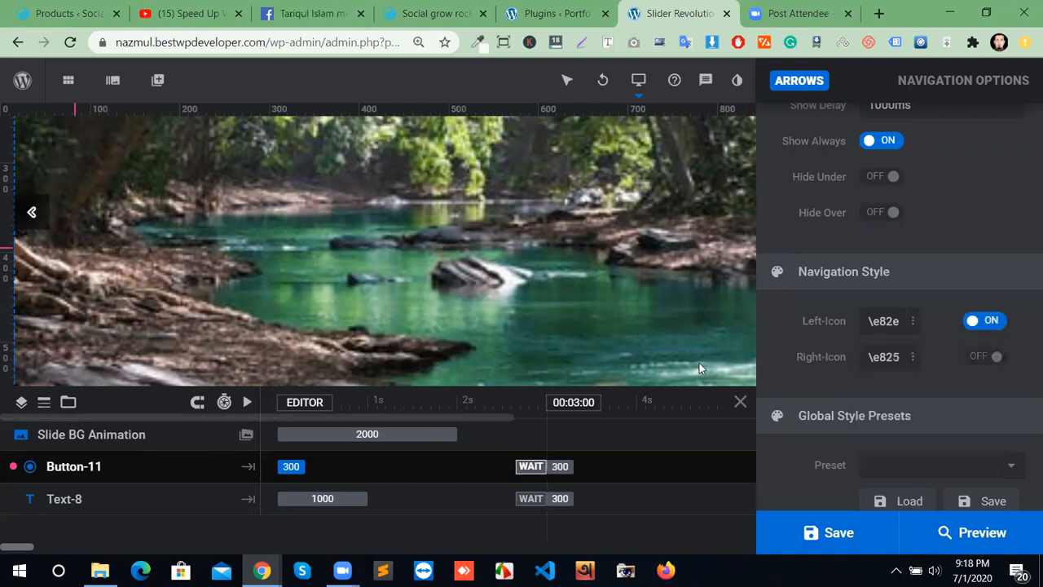
Turn on the custom icon for the right arrow, using icon \e825.
click(986, 356)
click(913, 356)
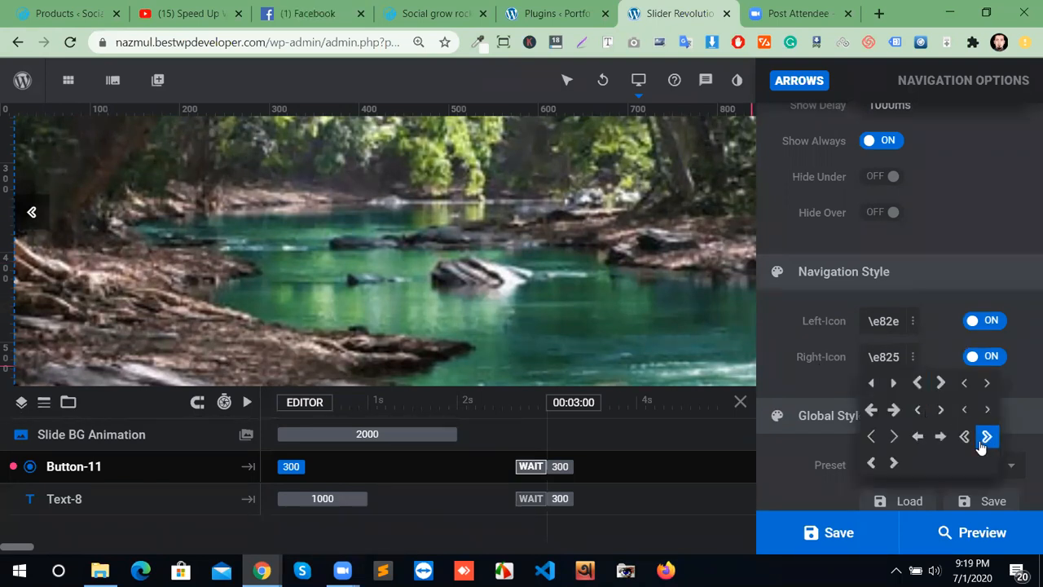
click(943, 382)
scroll(954, 391, down, 3)
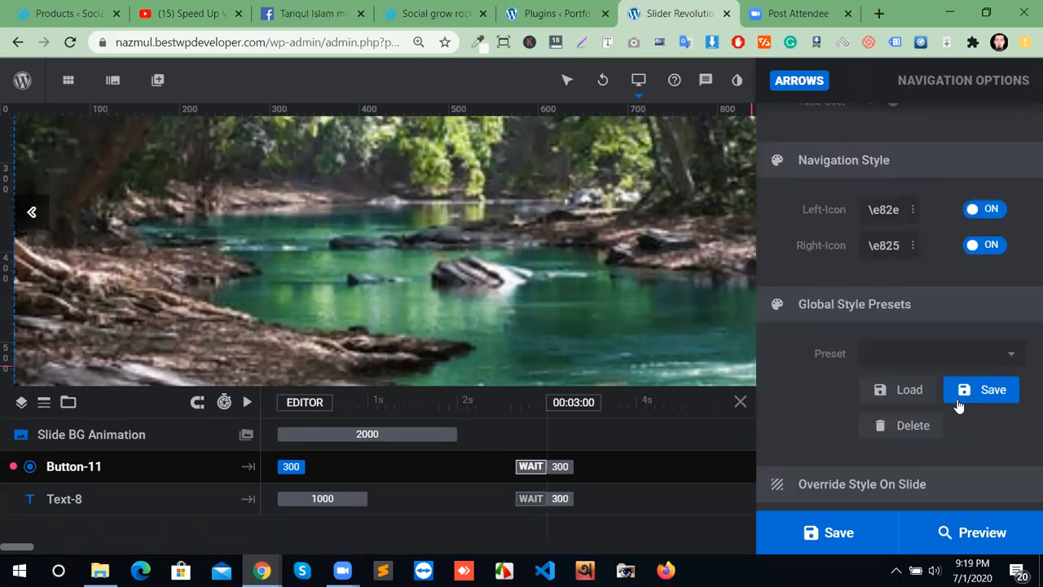
Enable the slider's navigation bullets and shrink the timeline to enlarge the slide canvas.
scroll(905, 440, up, 10)
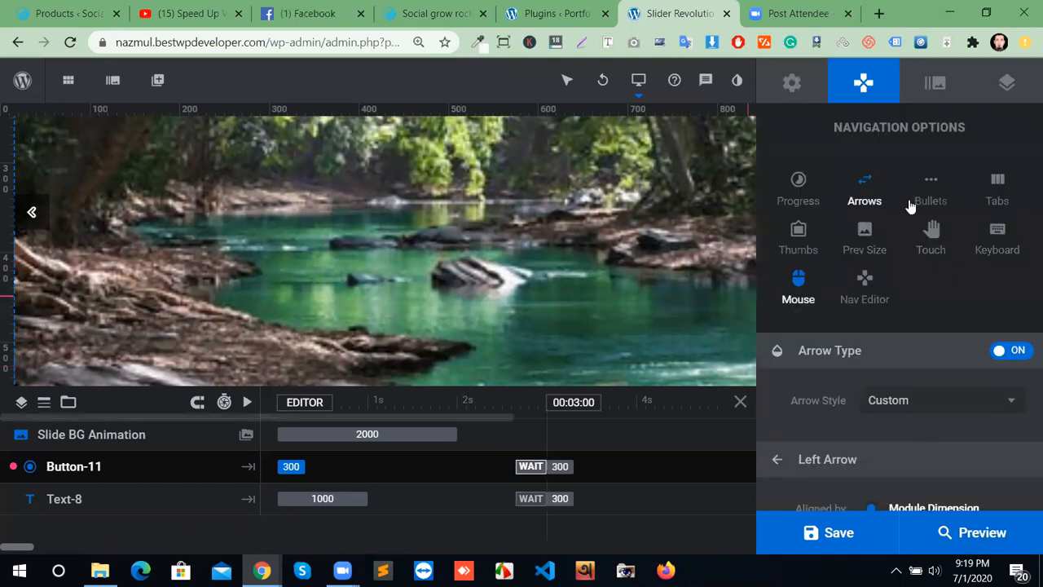
click(945, 188)
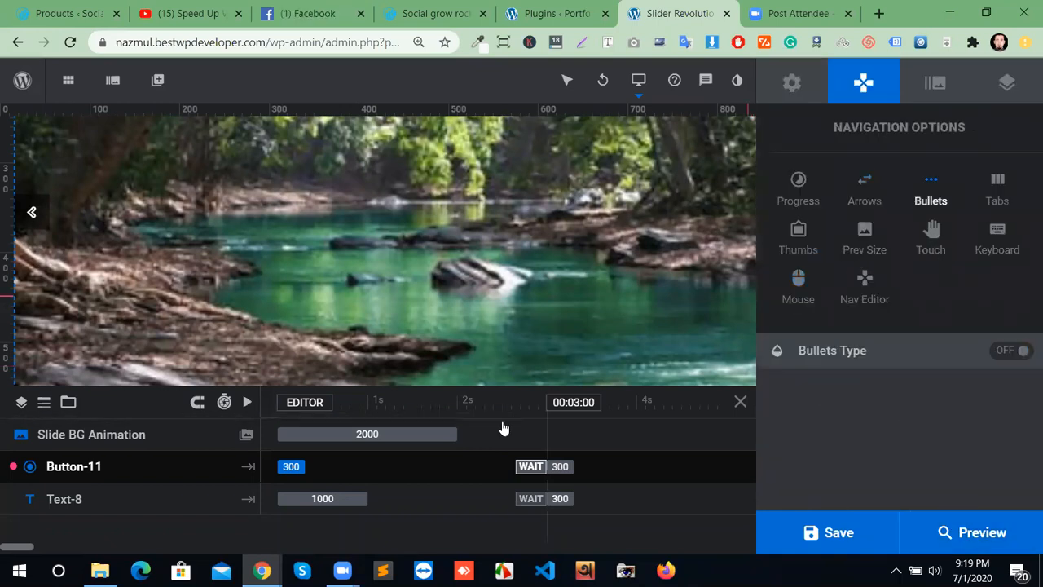
click(1010, 353)
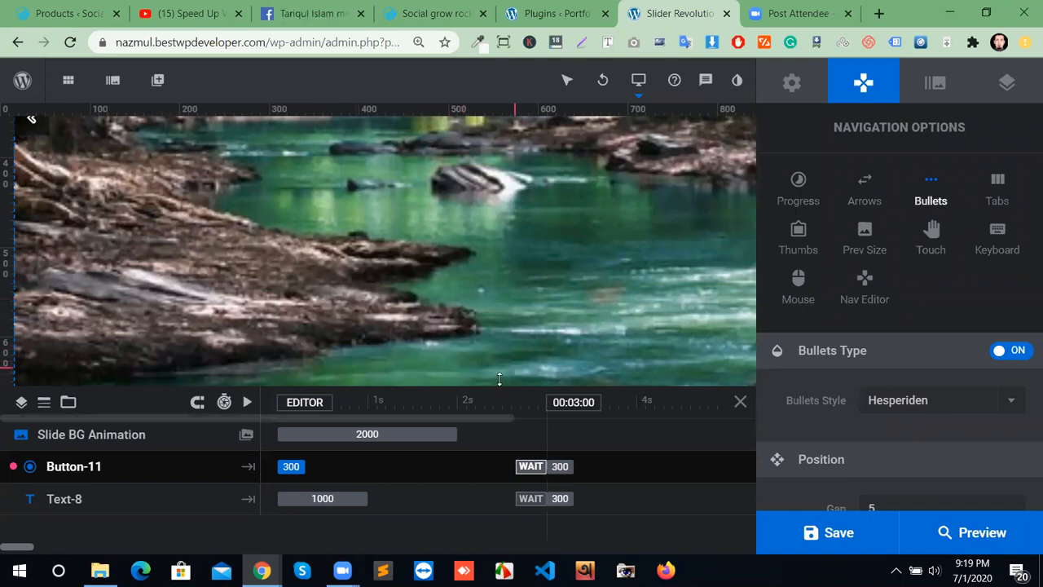
drag(457, 385, 456, 434)
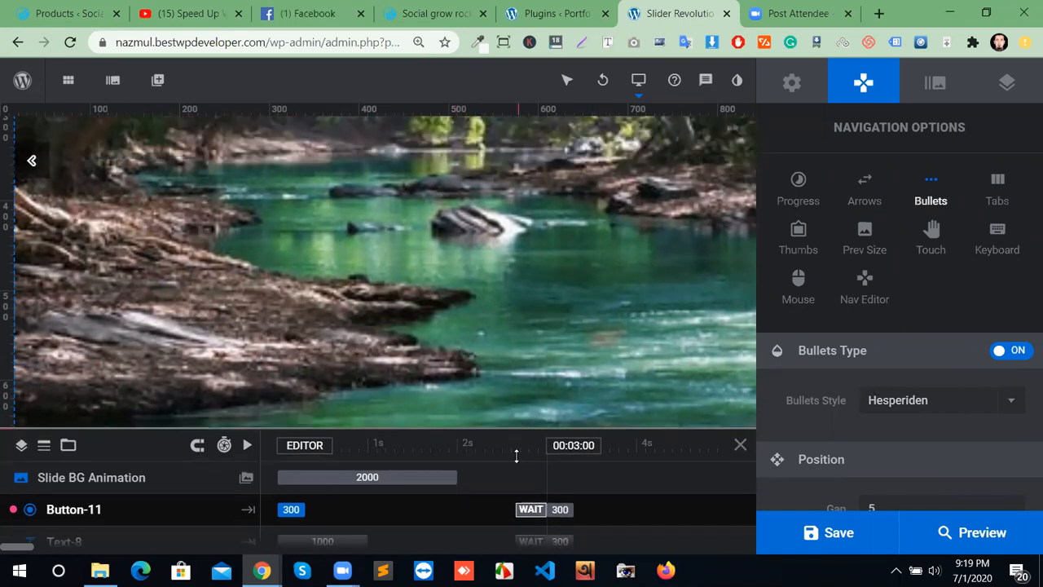
drag(537, 418, 537, 461)
Check the bullet style choices, keep Hesperiden, and align the bullets to the center of the module.
click(950, 404)
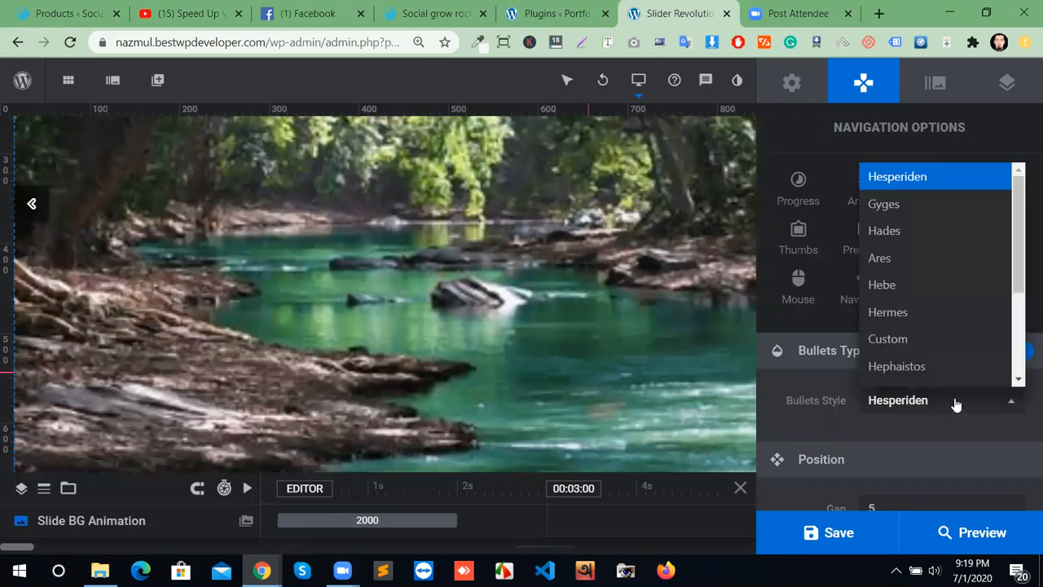
click(847, 436)
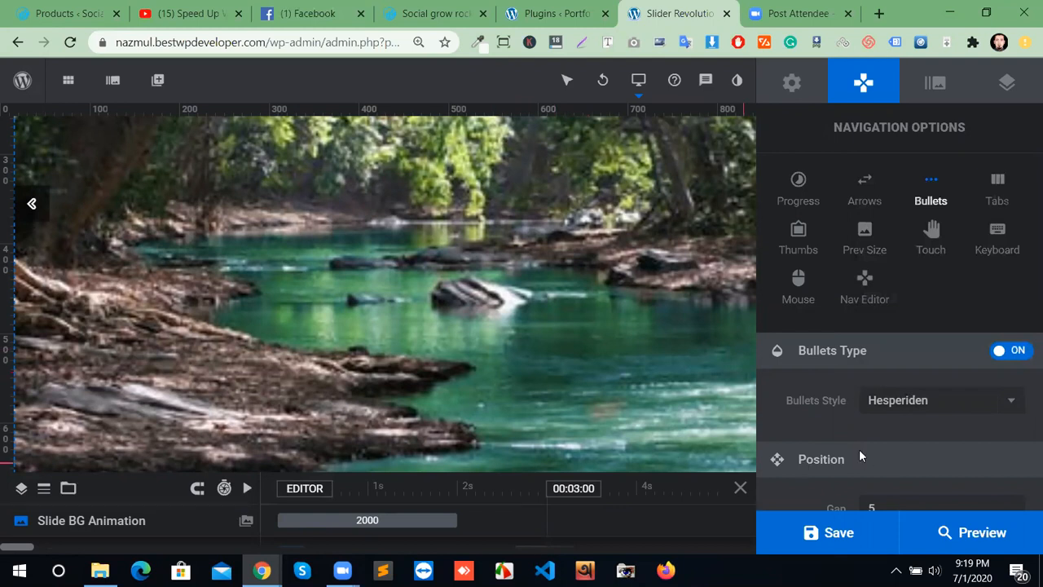
scroll(863, 453, down, 3)
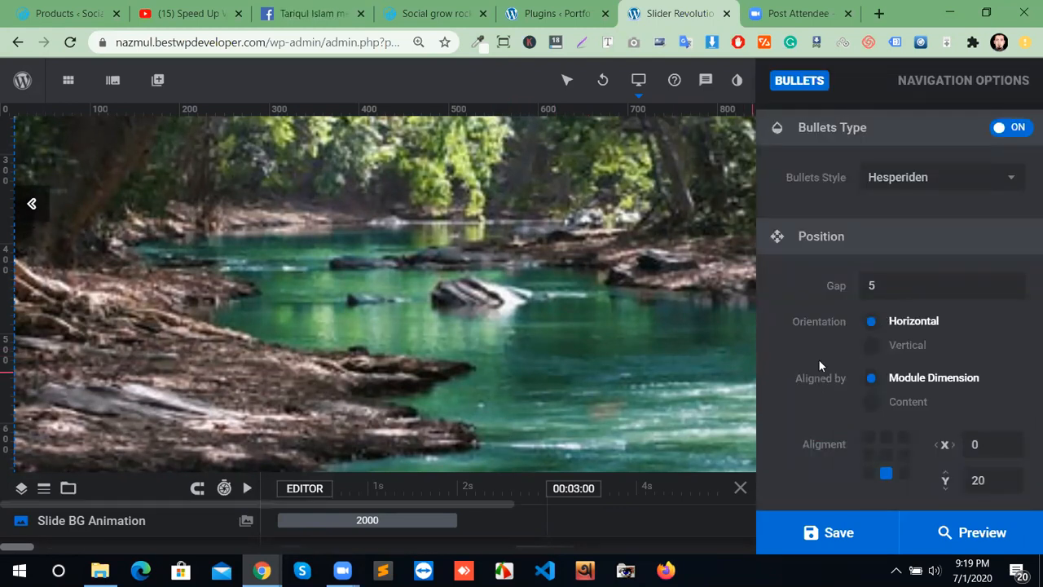
scroll(932, 365, up, 3)
scroll(933, 363, down, 3)
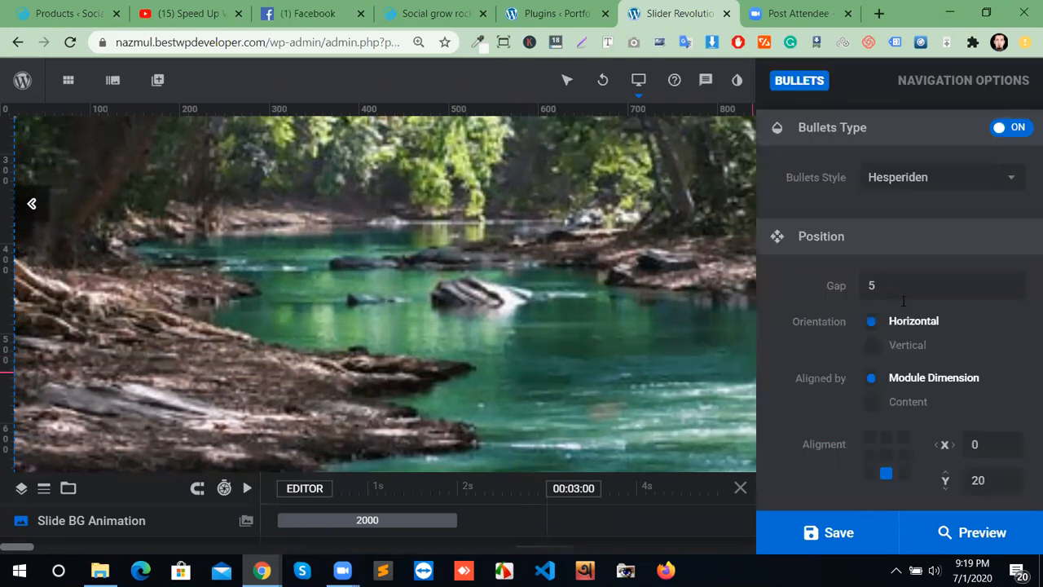
click(950, 186)
click(950, 184)
click(886, 455)
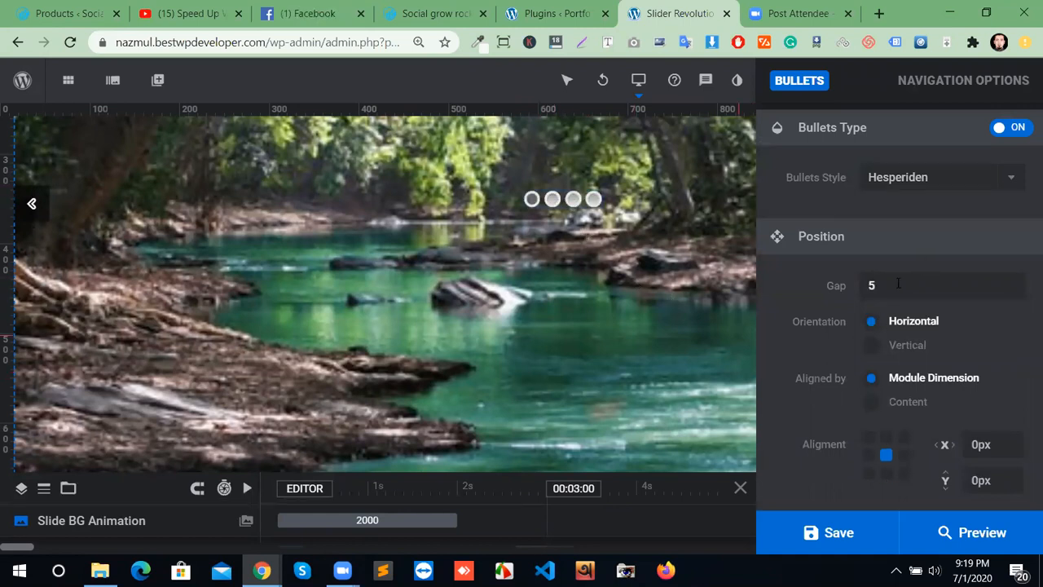
Set the gap between the bullets to 18 and their orientation to Vertical.
text(15)
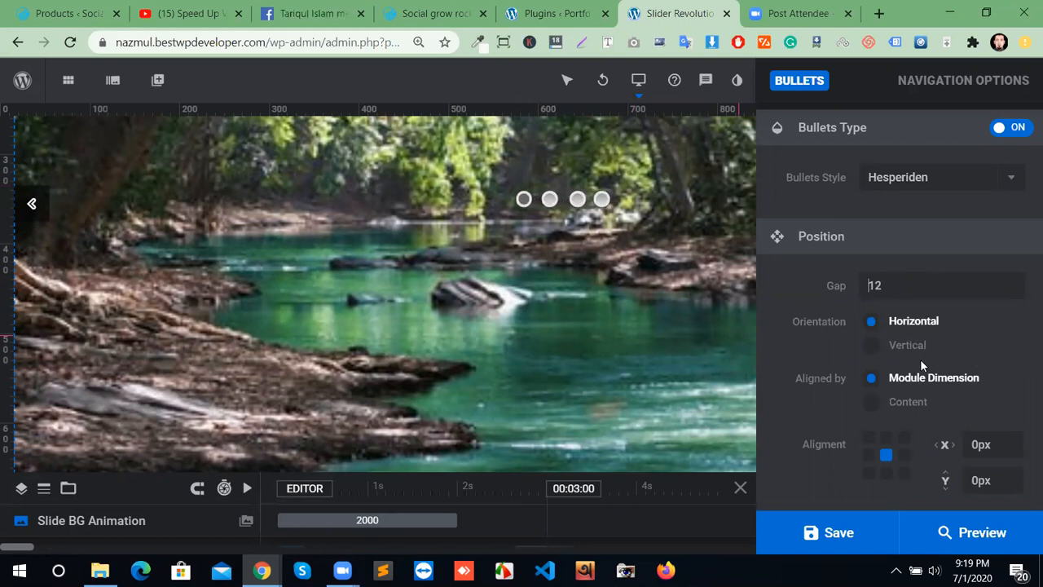
key(Up)
key(Up)
key(Up)
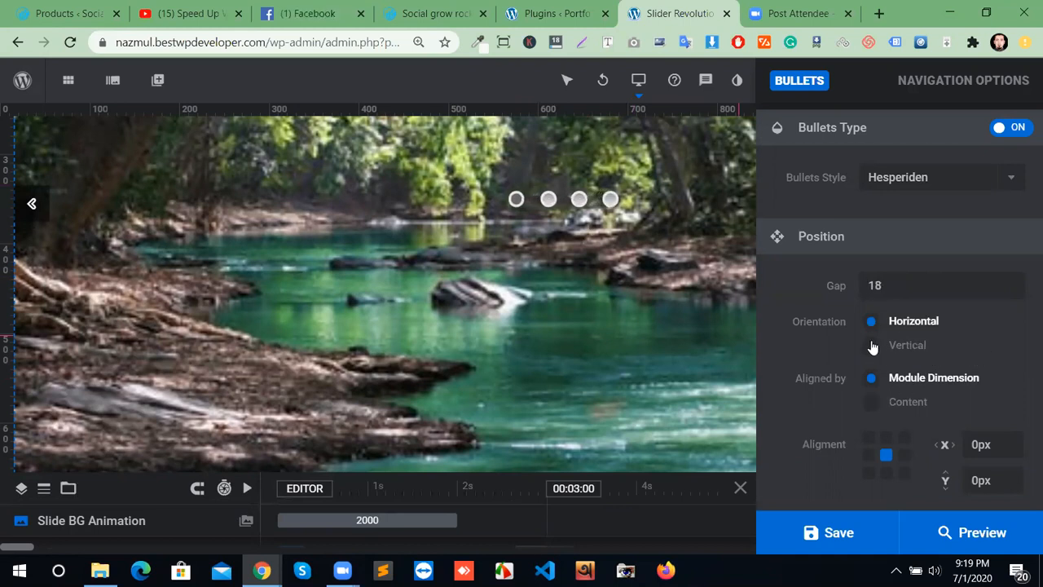
click(872, 346)
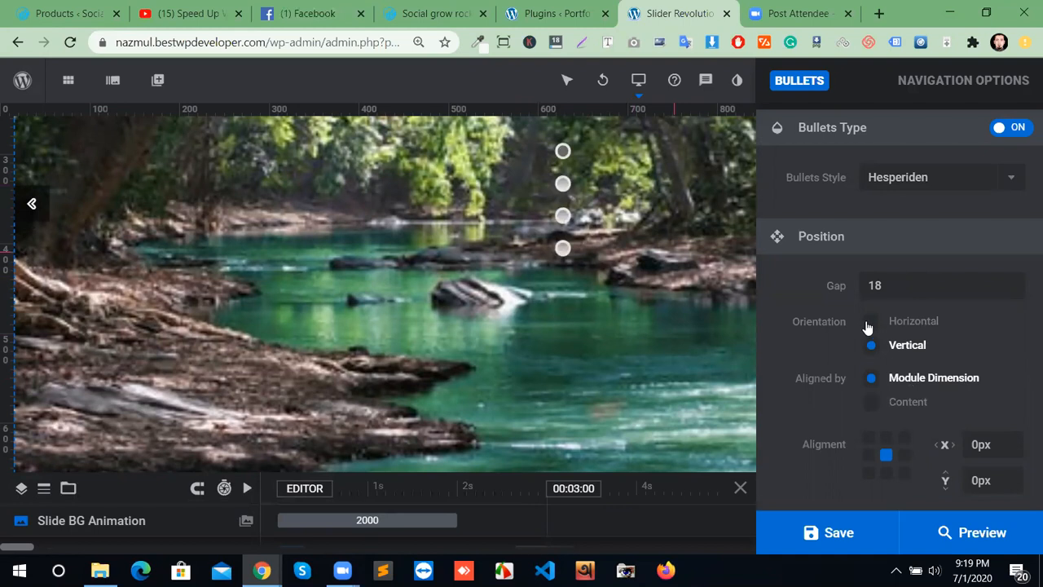
Set the bullets' orientation to Horizontal, try aligning them by Content, and return the alignment reference to Module Dimension.
click(871, 323)
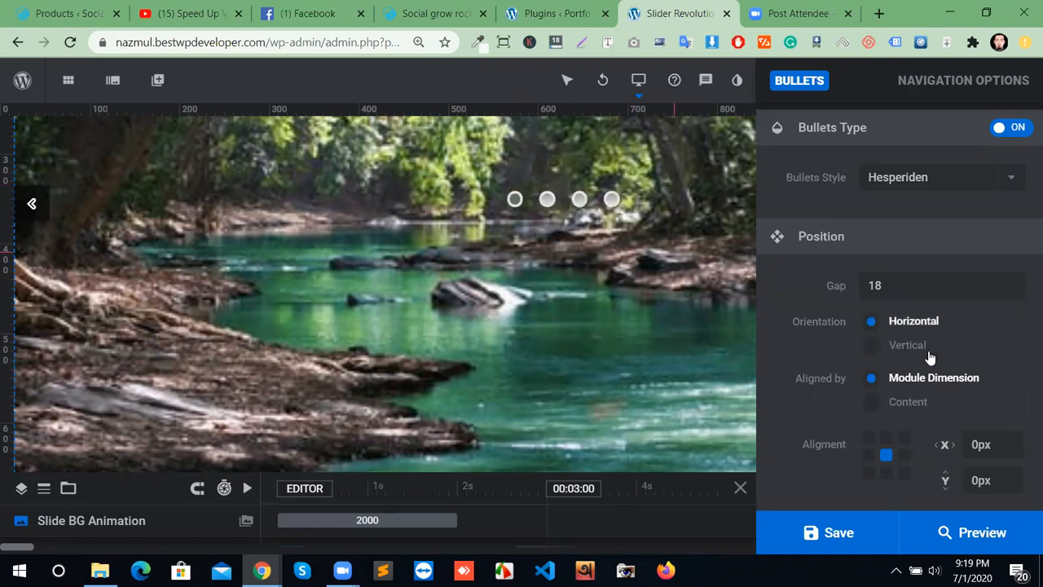
click(870, 402)
click(872, 380)
Offset the bullets' position by 16px on X and 9px on Y.
scroll(982, 422, down, 3)
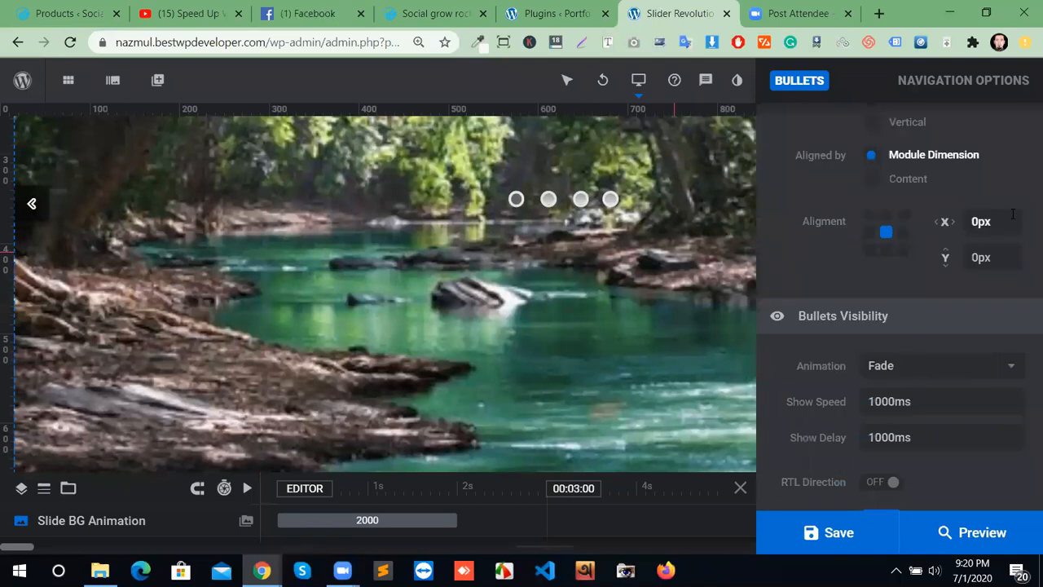
key(Up)
key(Up)
key(Up)
key(Up)
key(Up)
key(Up)
key(Up)
key(Up)
key(Up)
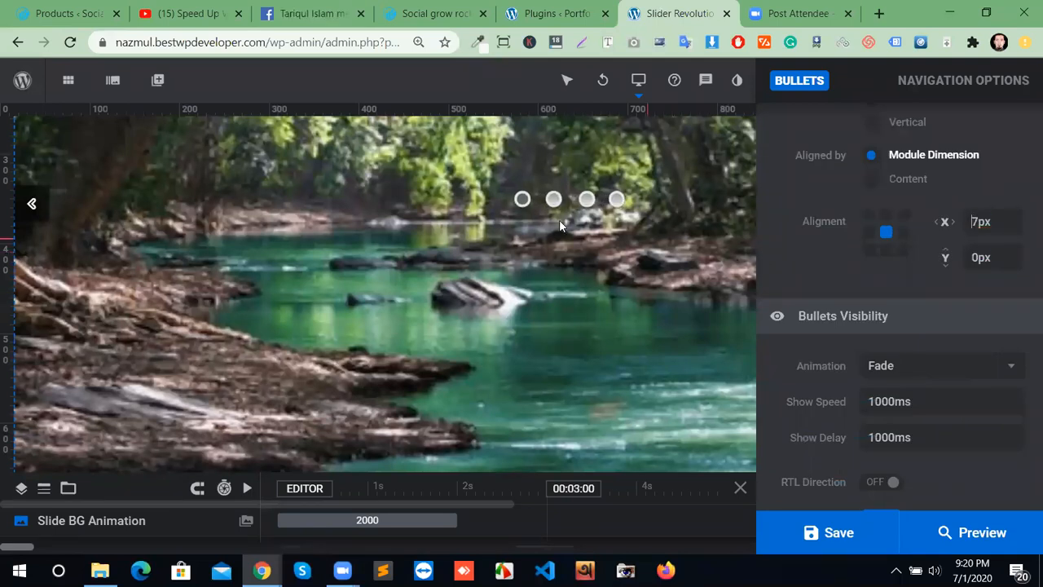
key(Up)
key(Up)
key(Up)
key(Up)
key(Up)
key(Up)
key(Up)
key(Up)
key(Up)
key(Up)
key(Up)
key(Up)
key(Up)
key(Up)
key(Up)
key(Up)
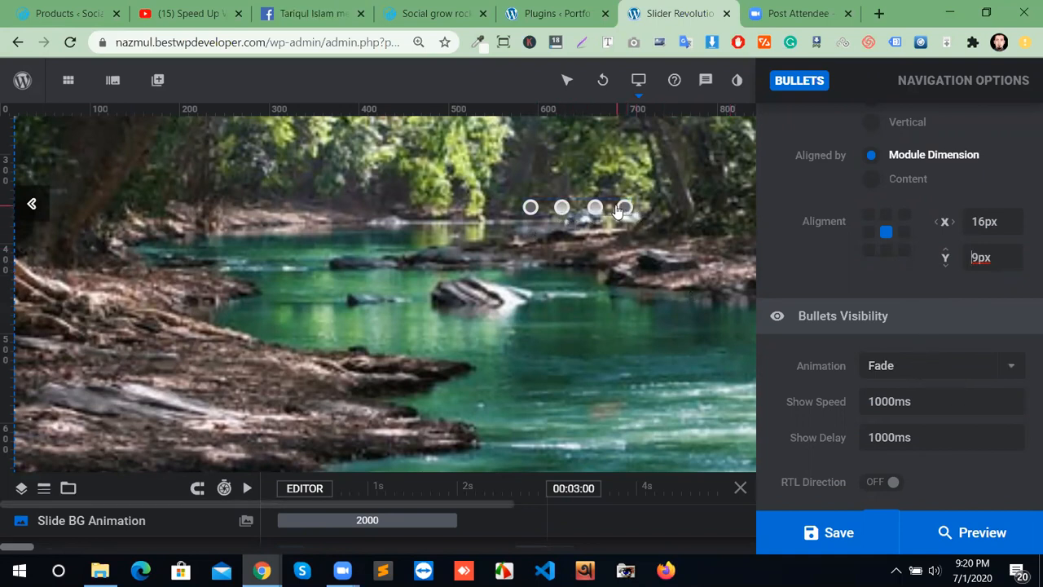
Set the Bullet-Size in the navigation style to 27 and dismiss the browser update notification.
scroll(941, 428, down, 2)
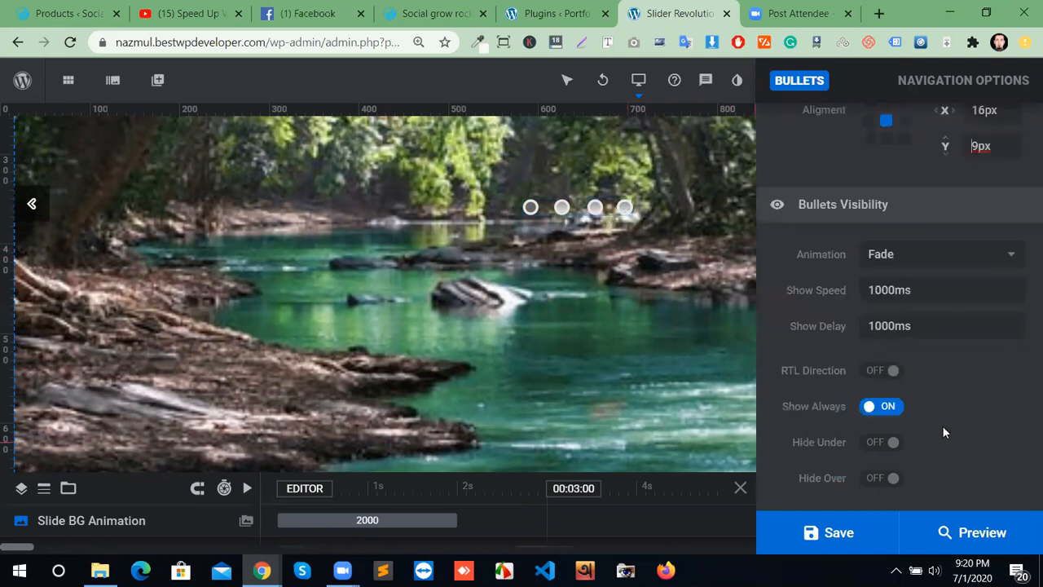
scroll(933, 396, down, 4)
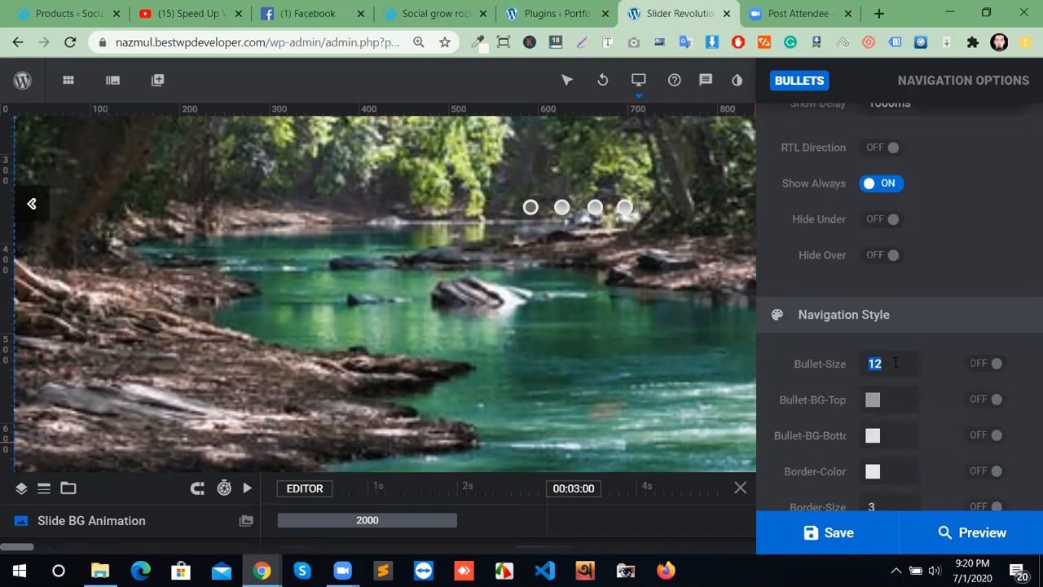
key(Up)
key(Up)
key(Up)
key(Up)
key(Up)
key(Up)
key(Up)
key(Up)
key(Up)
key(Up)
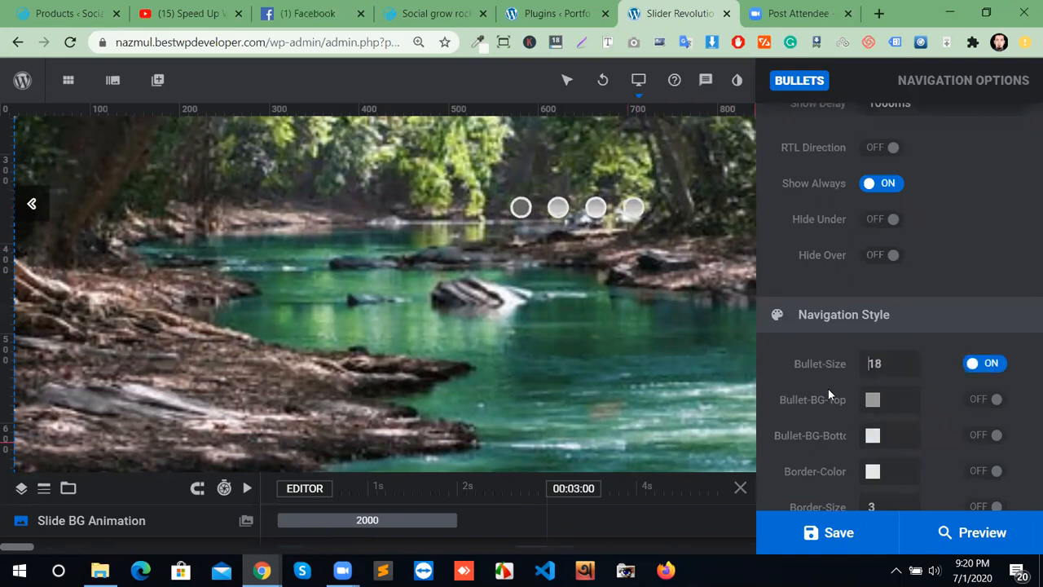
key(Up)
key(Up)
key(Up)
key(Up)
key(Up)
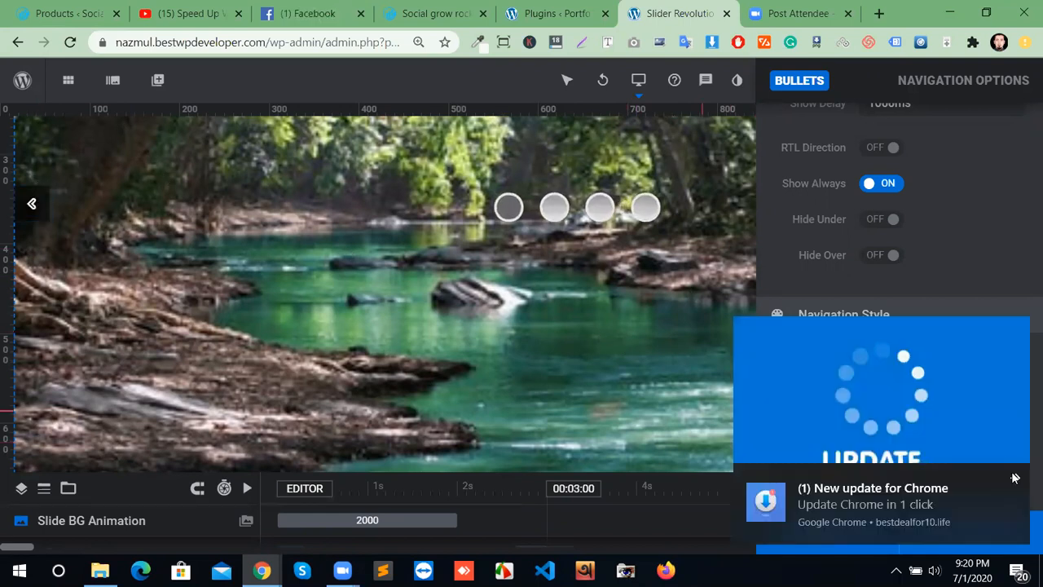
click(1017, 479)
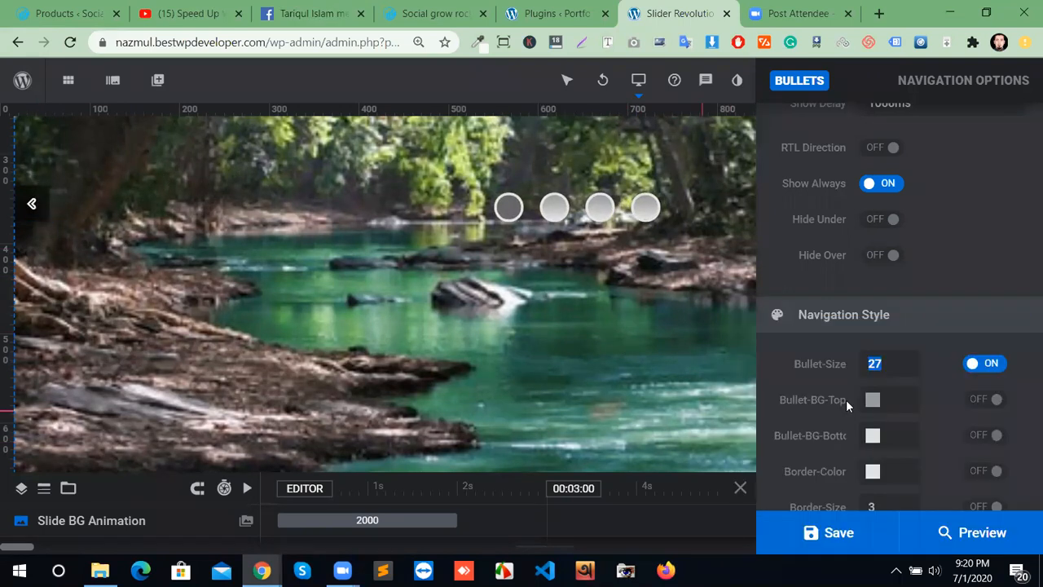
Set the bullets' top background color to the red-orange preset and their bottom background color to the green preset.
click(903, 403)
click(604, 383)
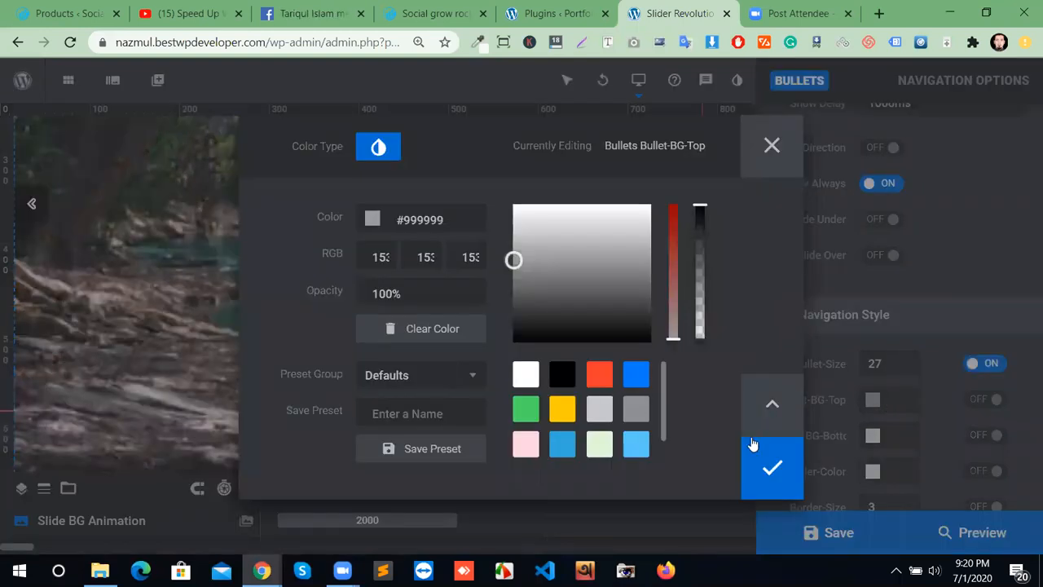
click(779, 469)
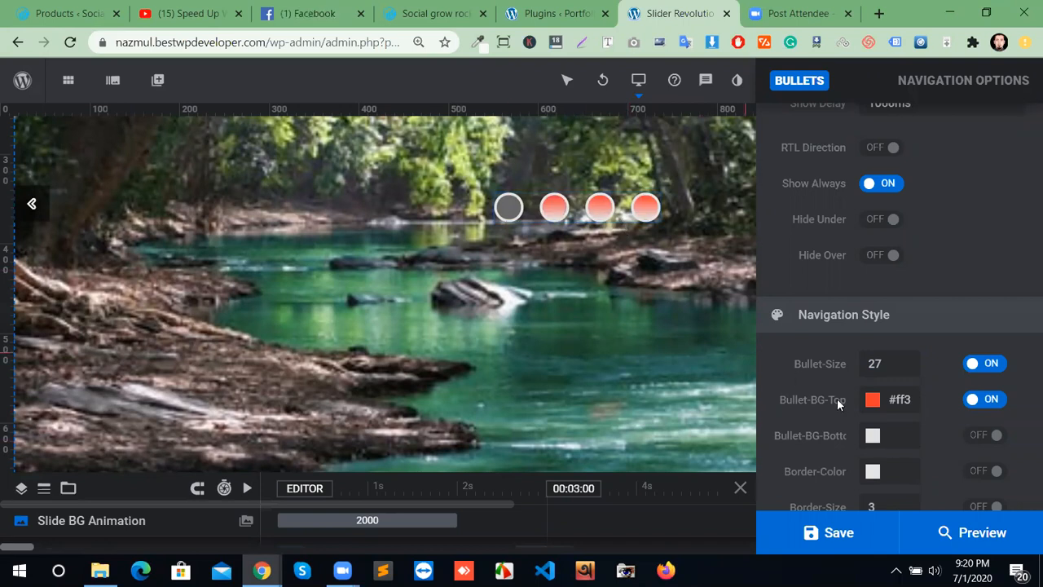
click(900, 438)
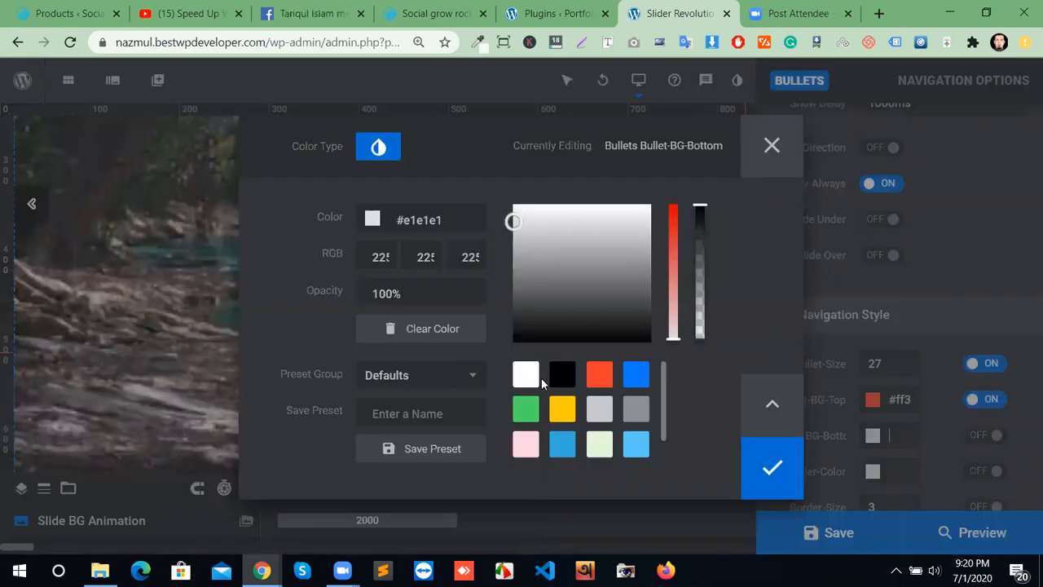
click(525, 411)
click(772, 467)
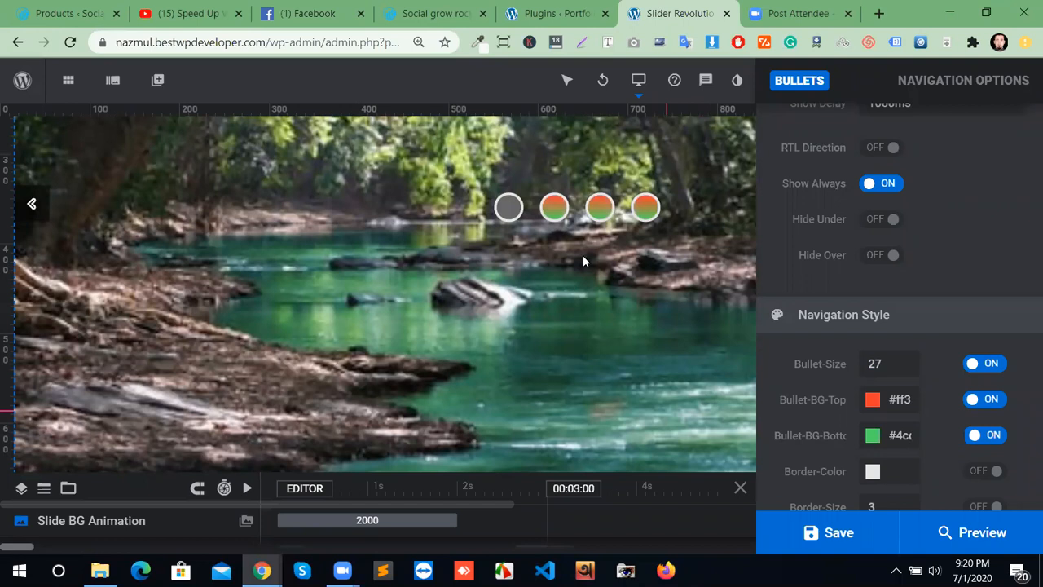
Review the remaining bullet style and override settings, and check the preview image size options.
scroll(866, 354, down, 3)
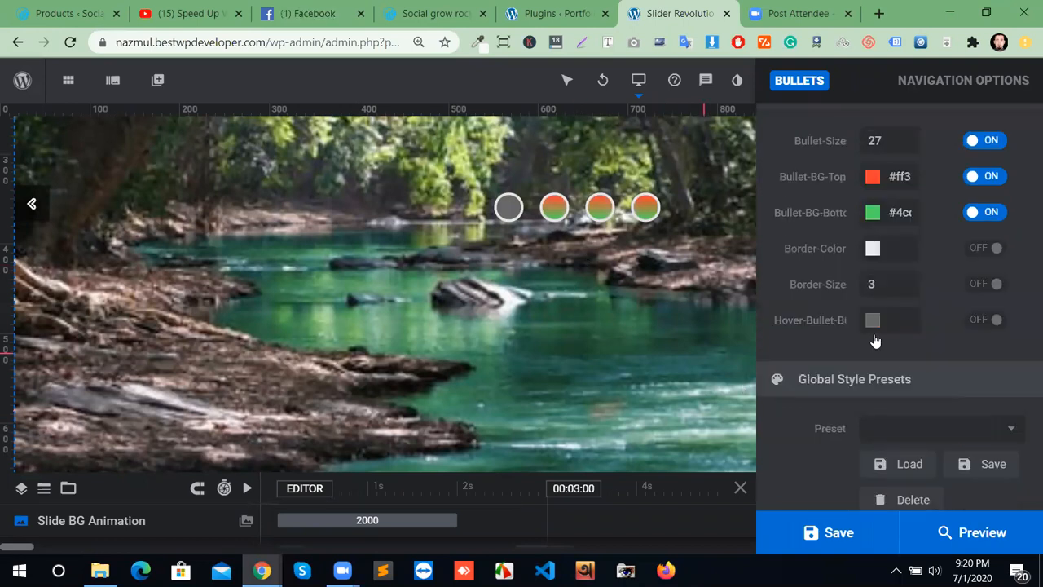
scroll(921, 400, down, 5)
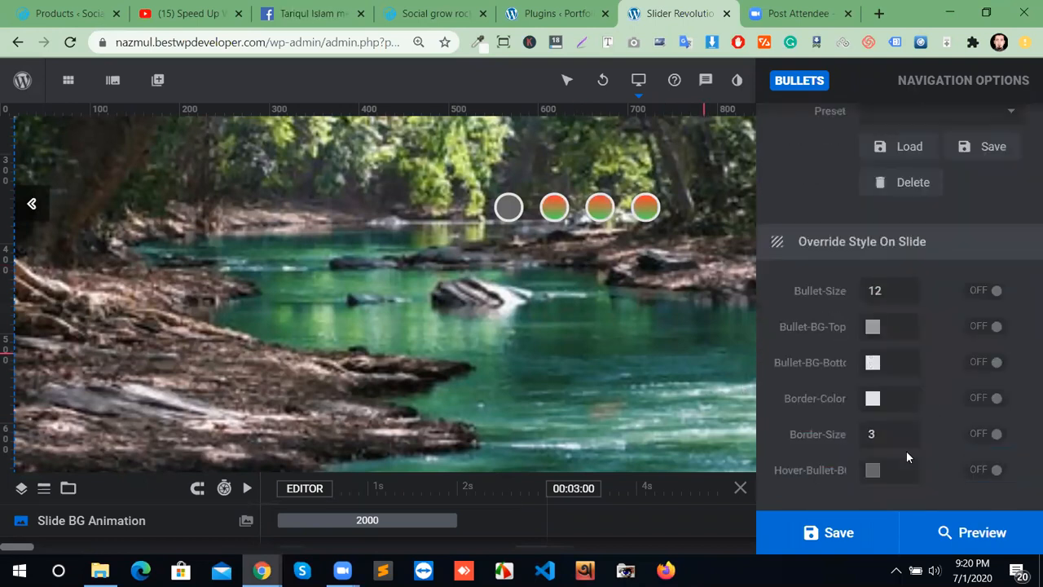
scroll(908, 456, up, 10)
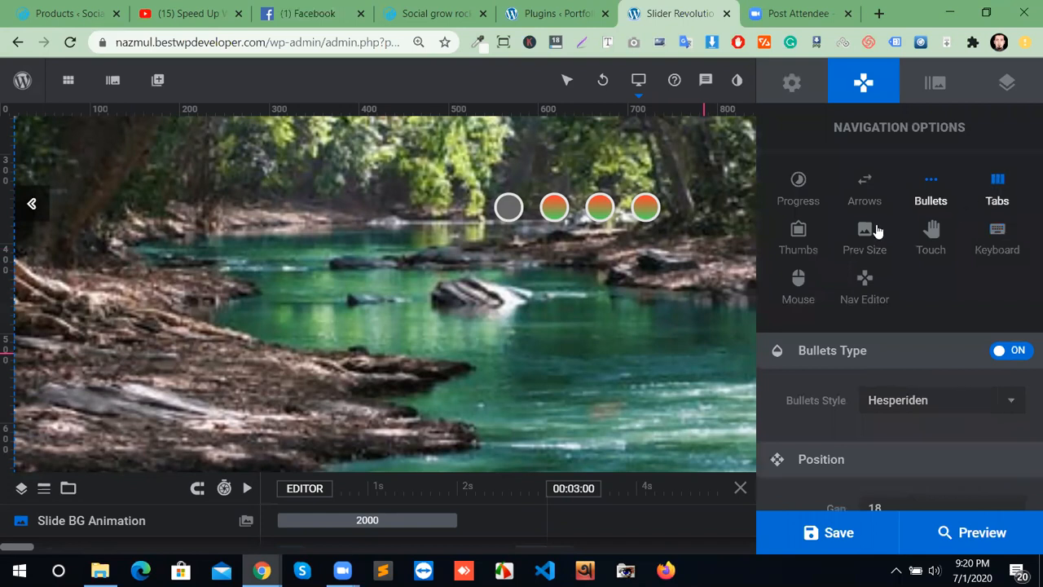
click(867, 243)
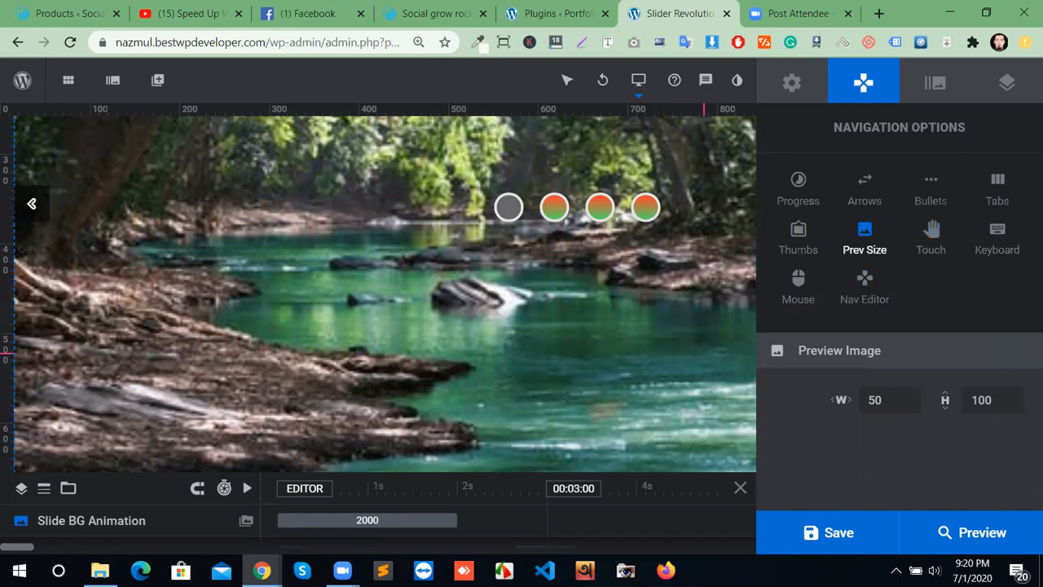
click(863, 308)
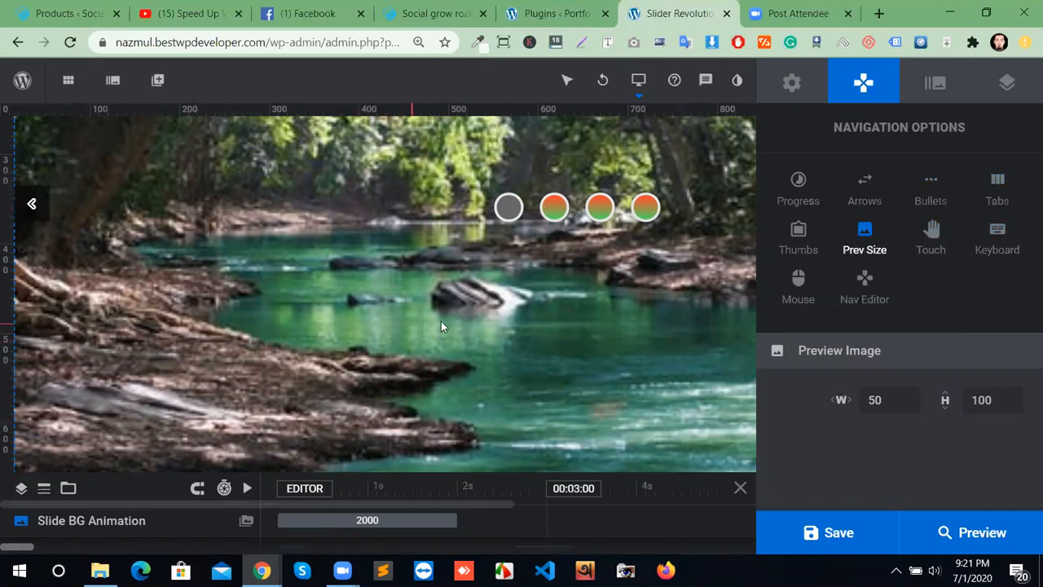
Collapse and reopen the timeline, leaving it tall enough for the slide's layer tracks.
click(744, 489)
mouse_move(409, 534)
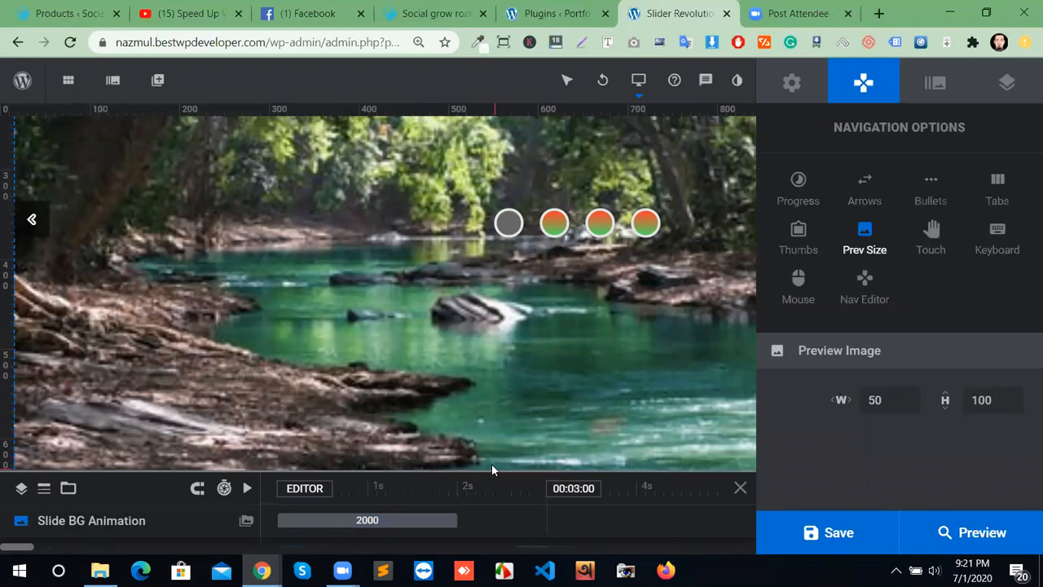
drag(486, 470, 482, 314)
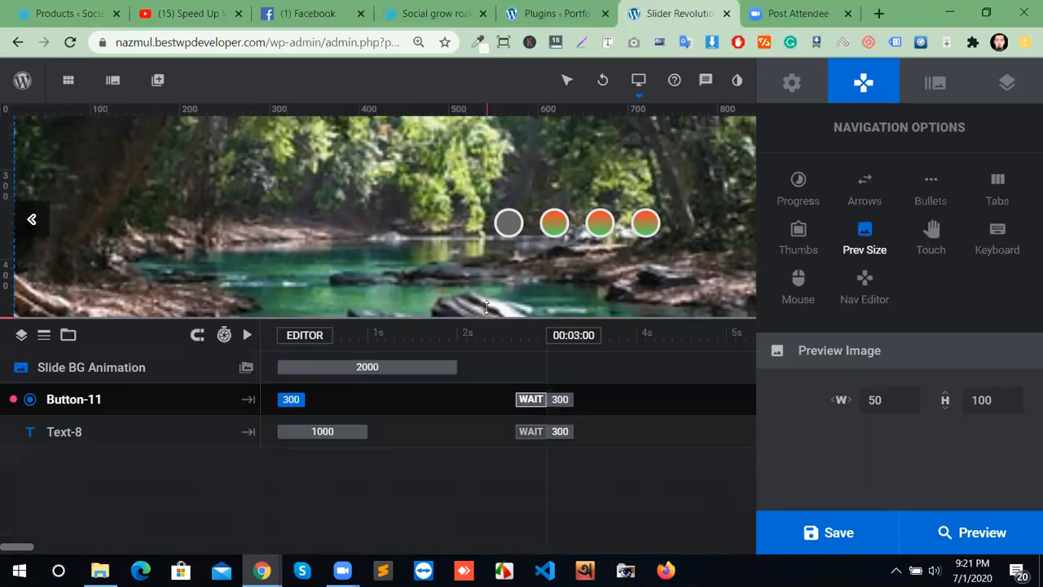
click(740, 326)
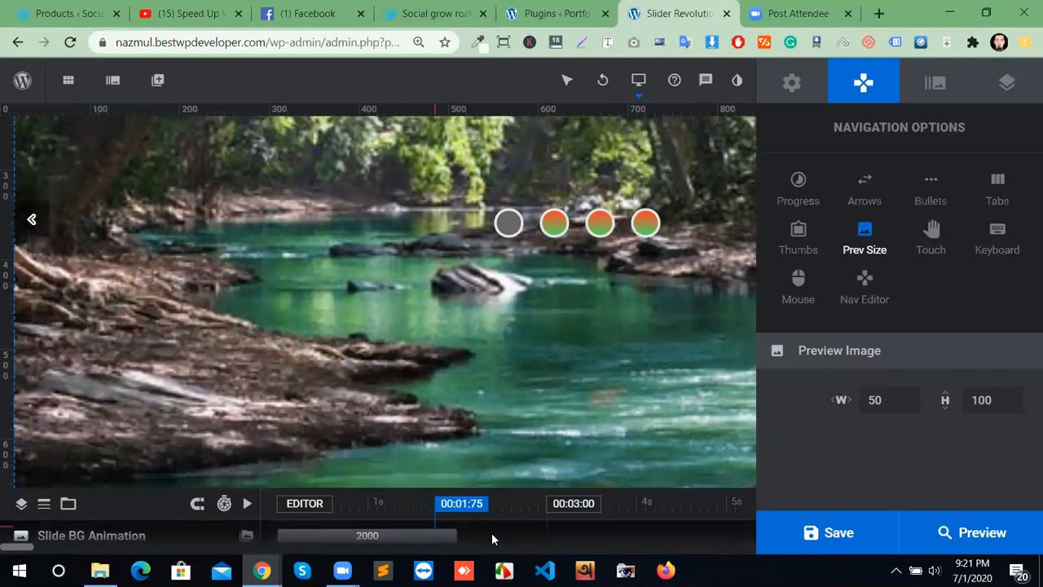
mouse_move(491, 534)
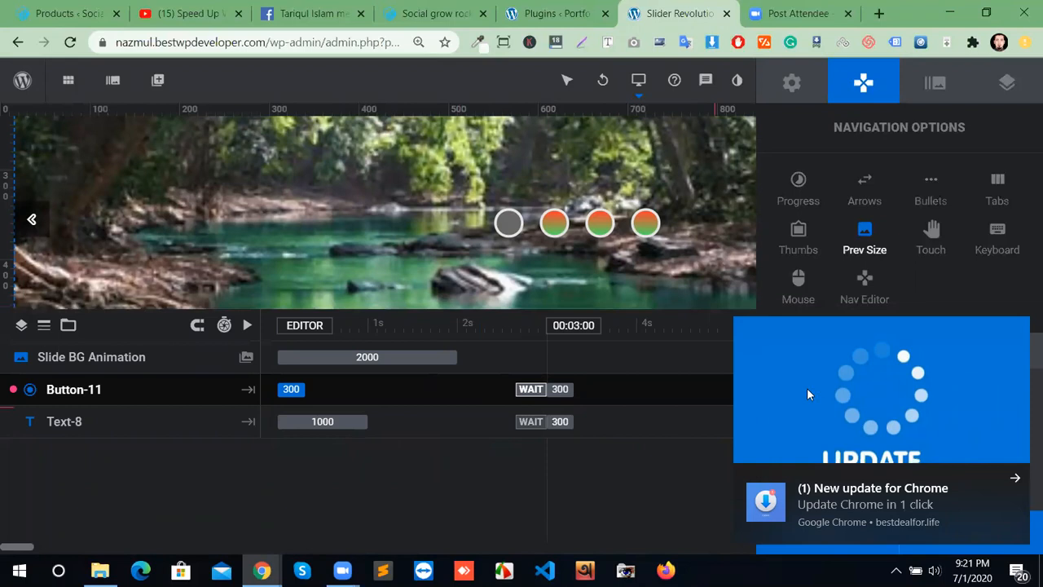
click(740, 327)
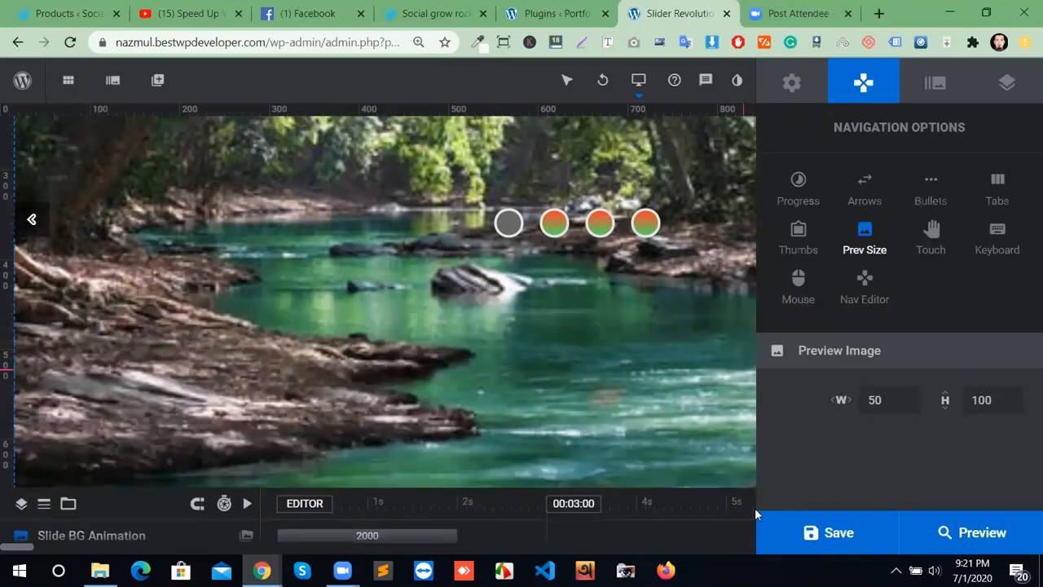
click(666, 531)
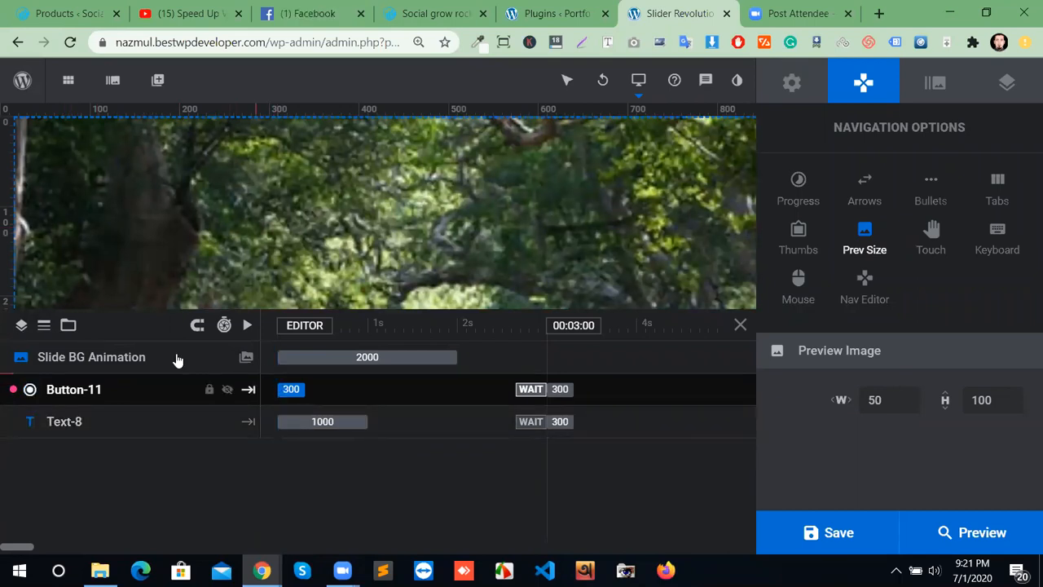
Open the module's title settings to check its name and shortcode.
click(792, 82)
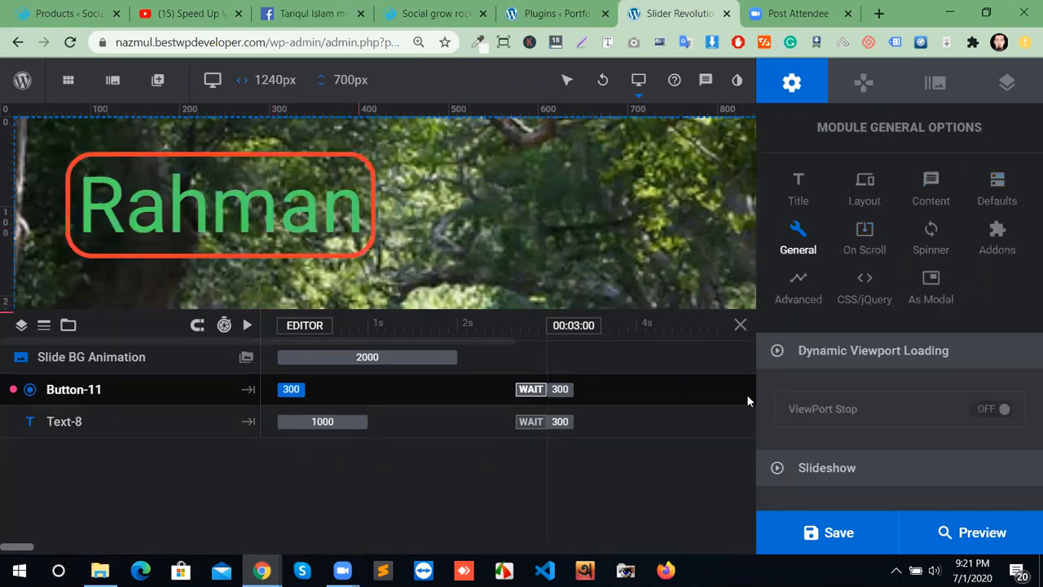
click(785, 185)
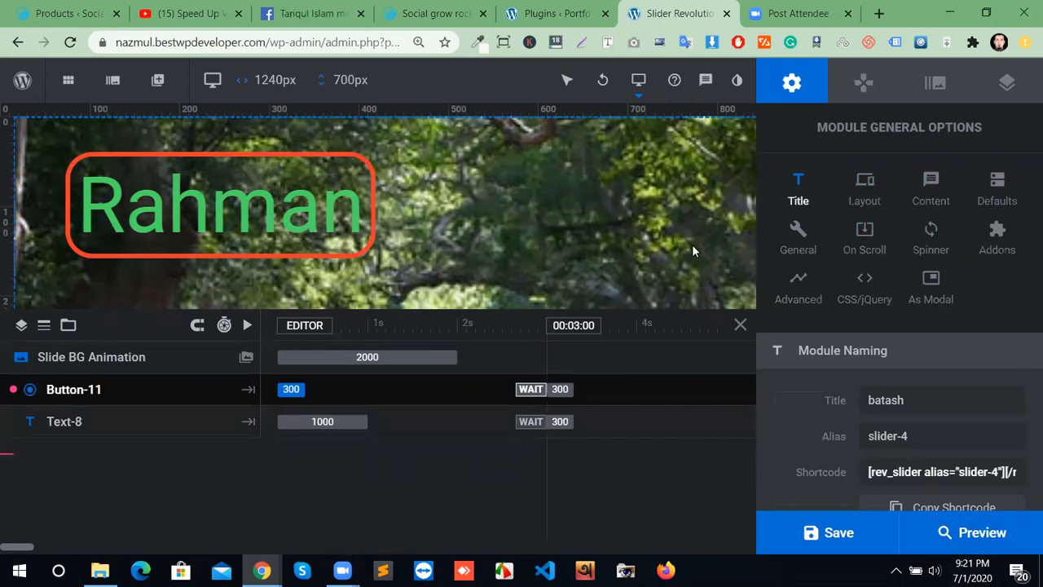
Switch to the WordPress admin tab, list all pages, and open the "New" page for editing with Elementor.
click(552, 17)
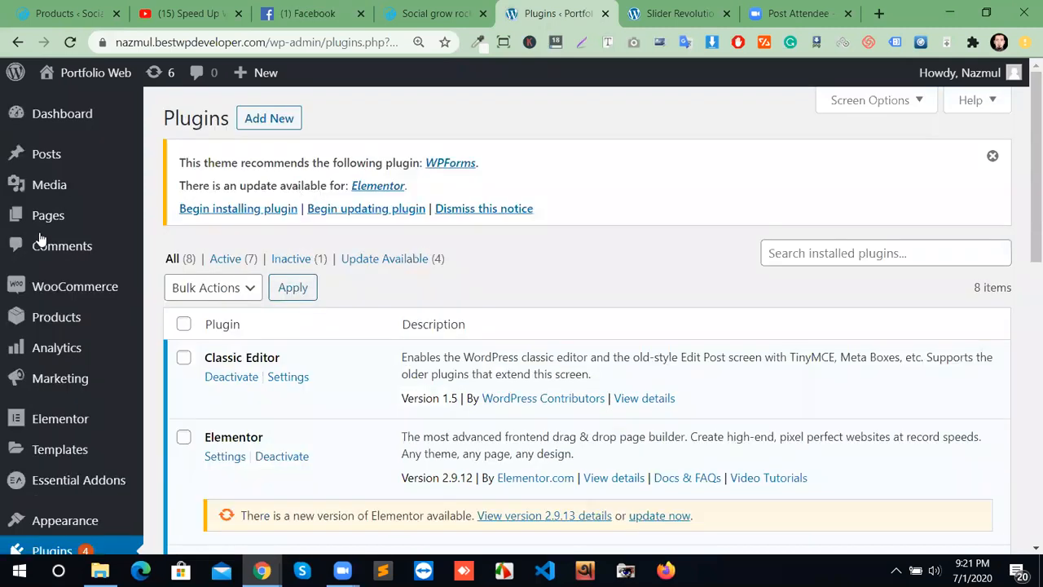
mouse_move(95, 226)
click(165, 224)
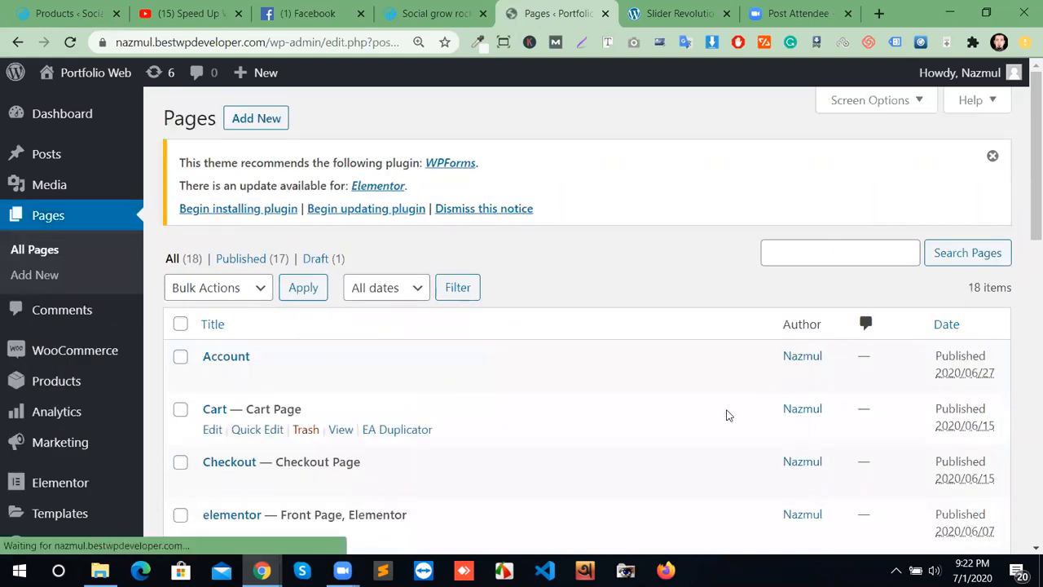
scroll(535, 423, down, 3)
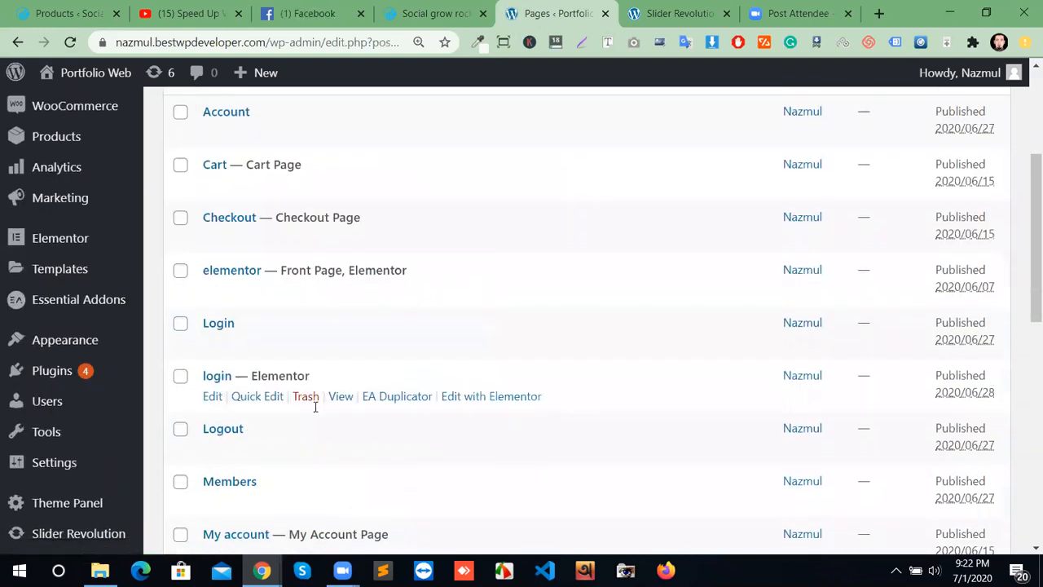
scroll(293, 347, down, 2)
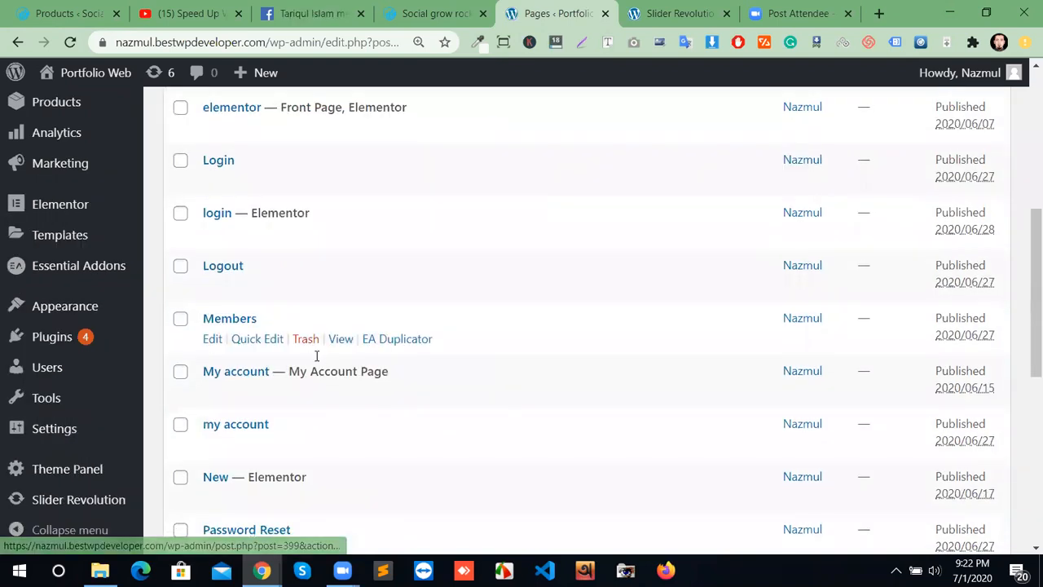
scroll(334, 343, up, 1)
scroll(334, 336, down, 2)
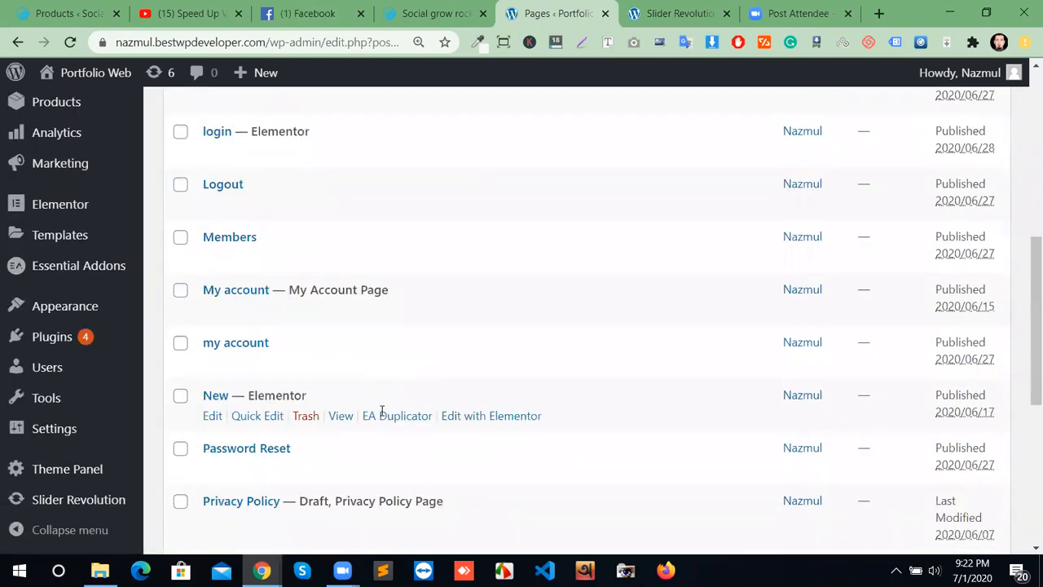
click(484, 416)
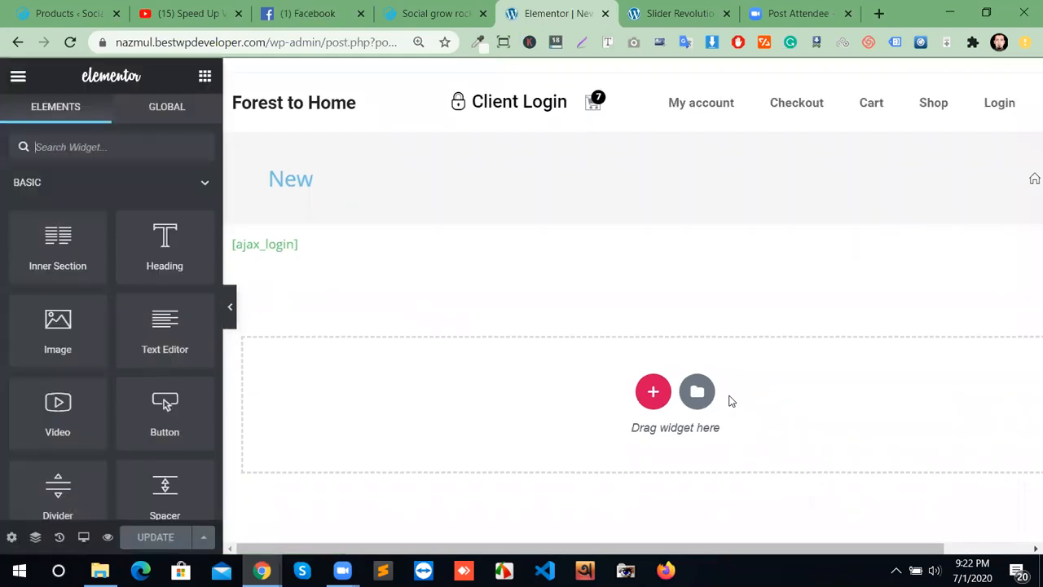
Add a Slider Revolution widget to the page in place of the [ajax_login] section and choose the batash module for it.
scroll(90, 293, down, 20)
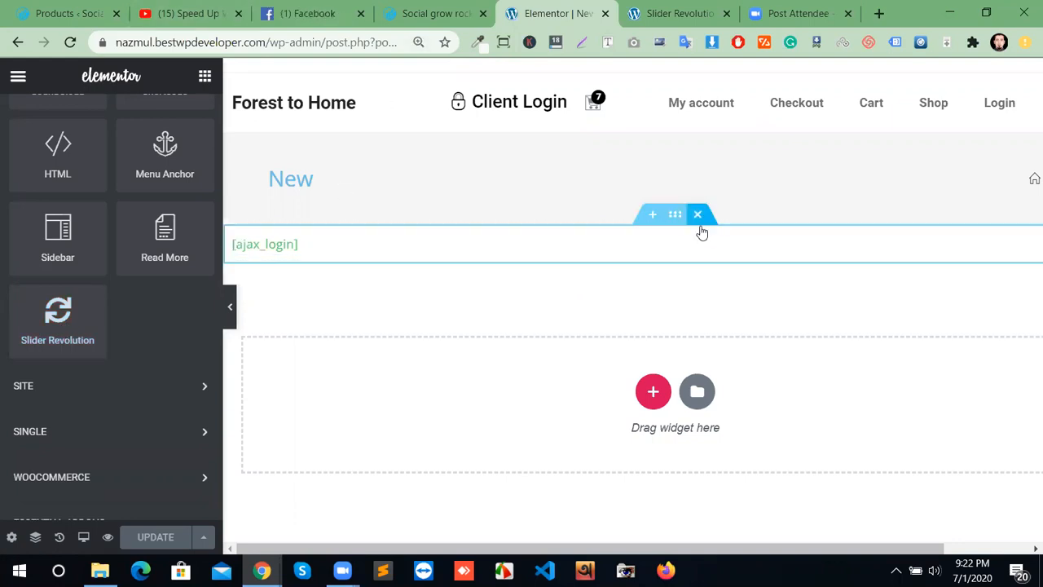
drag(101, 326, 820, 486)
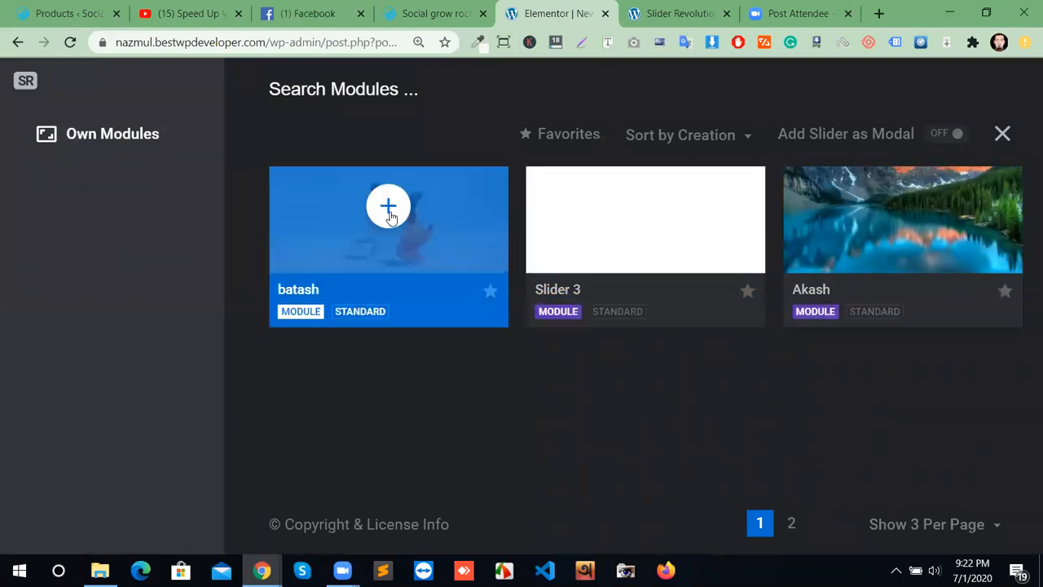
click(389, 208)
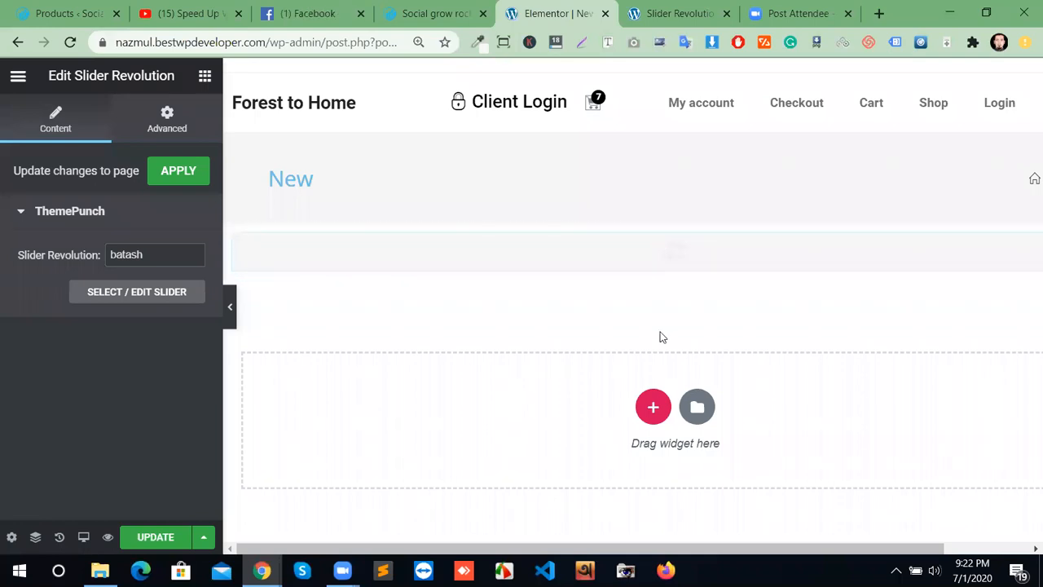
Look over the inserted slider on the page, and delete the section that holds it.
scroll(734, 341, down, 4)
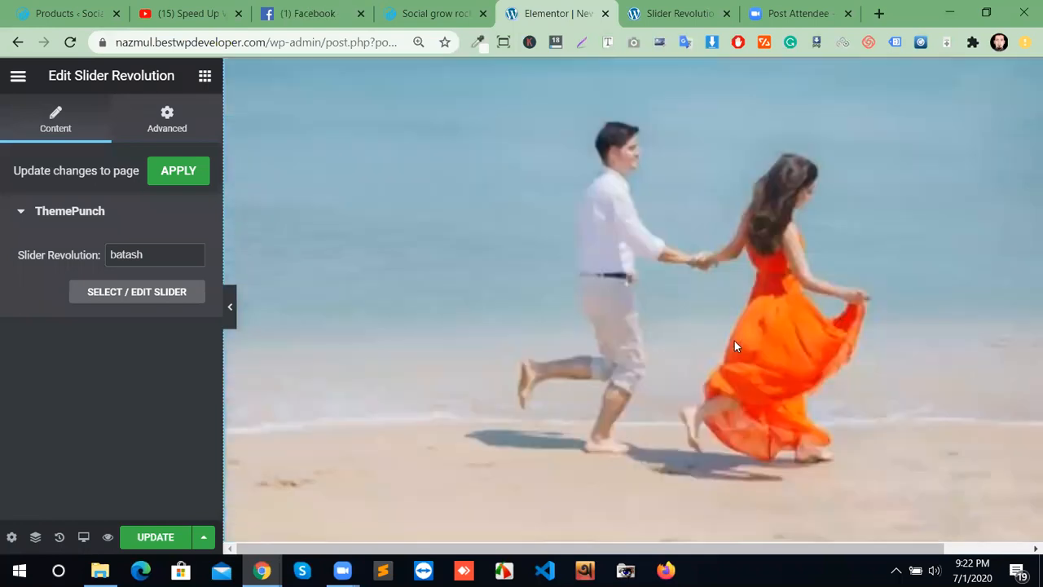
scroll(734, 341, down, 3)
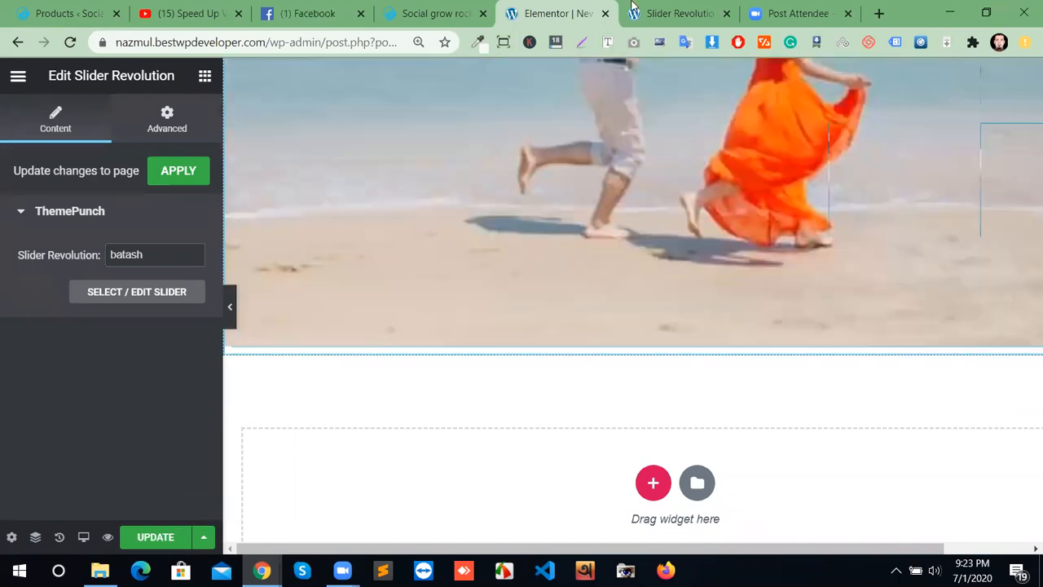
scroll(733, 304, up, 5)
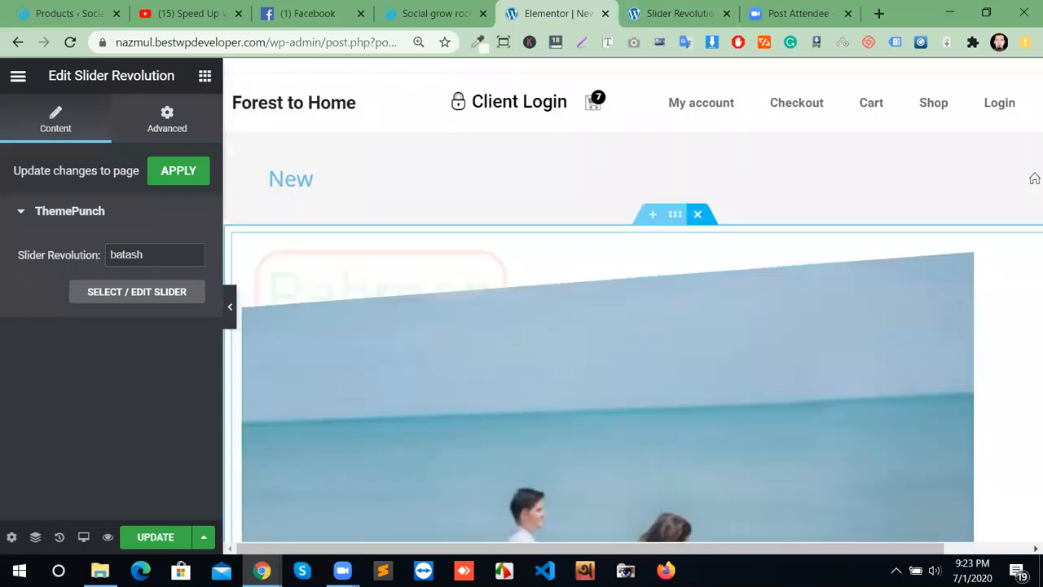
click(701, 216)
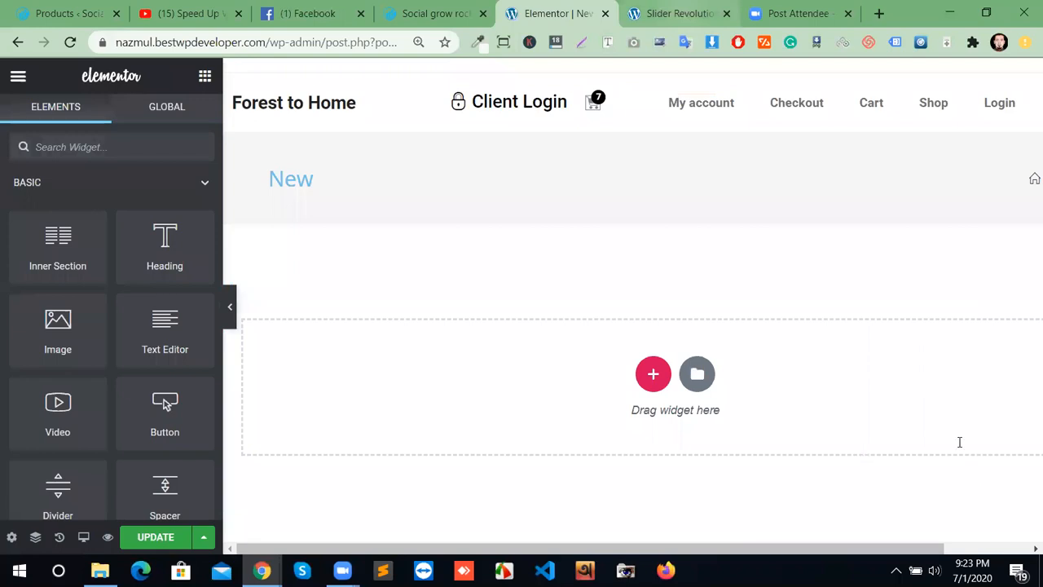
Switch to the Slider Revolution editor tab and copy the batash module's shortcode.
key(ctrl+Tab)
scroll(954, 483, down, 2)
click(942, 404)
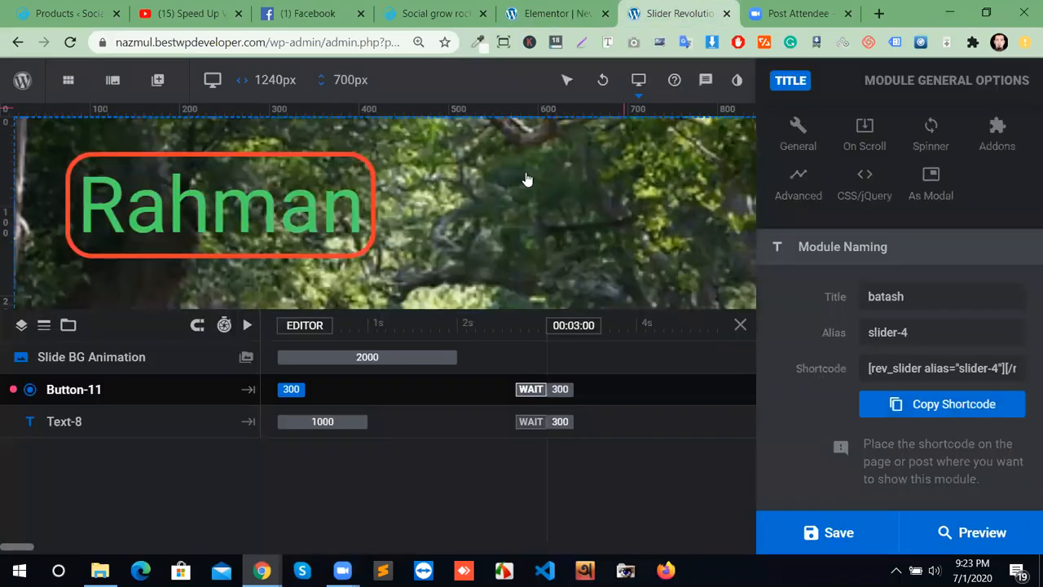
Return to the Elementor tab, add a Text Editor widget to the page, and show its content in text mode.
click(534, 14)
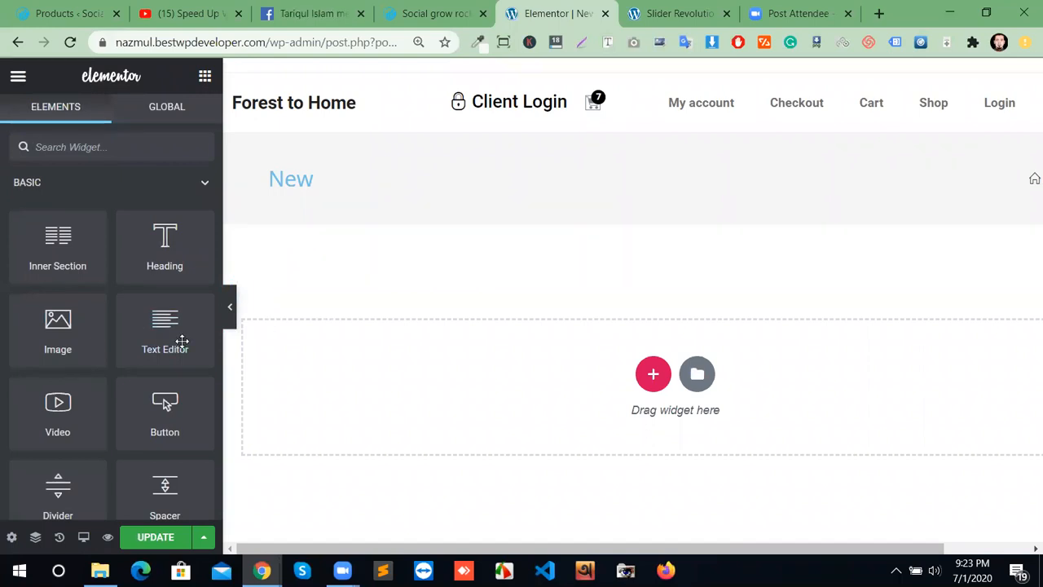
drag(153, 328, 545, 373)
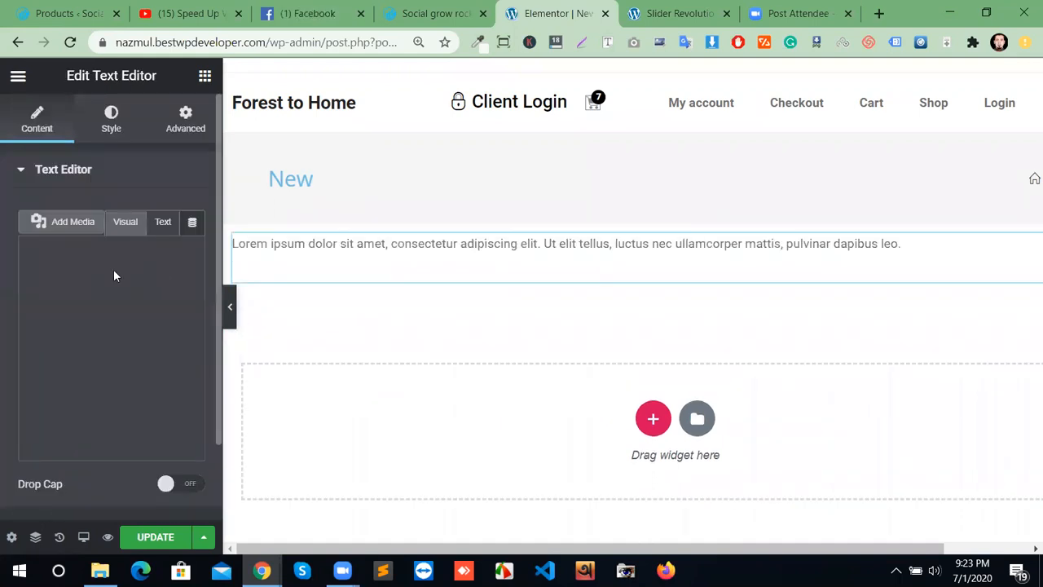
click(159, 226)
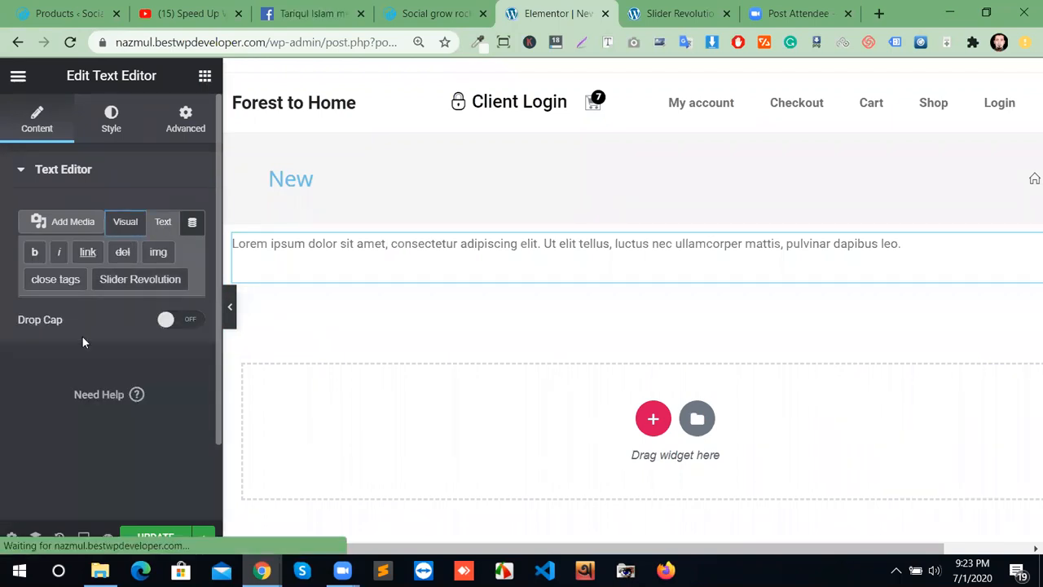
click(127, 232)
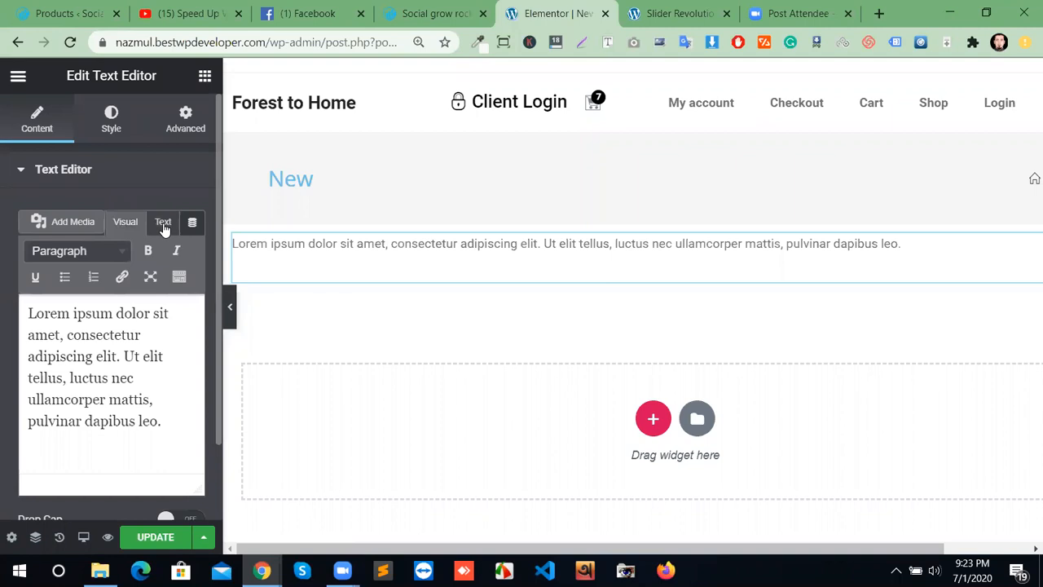
click(163, 225)
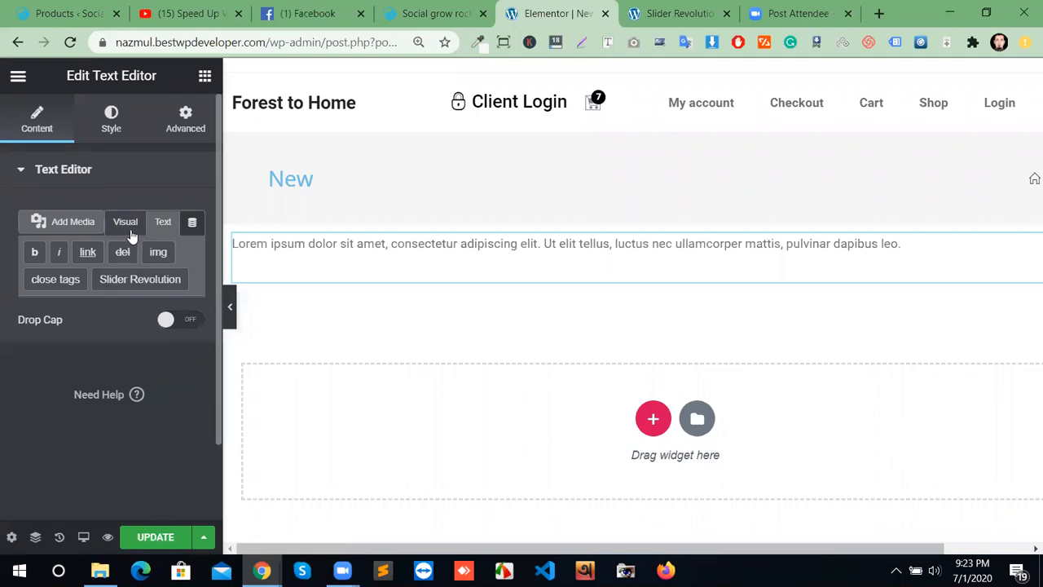
click(131, 235)
click(166, 231)
click(144, 283)
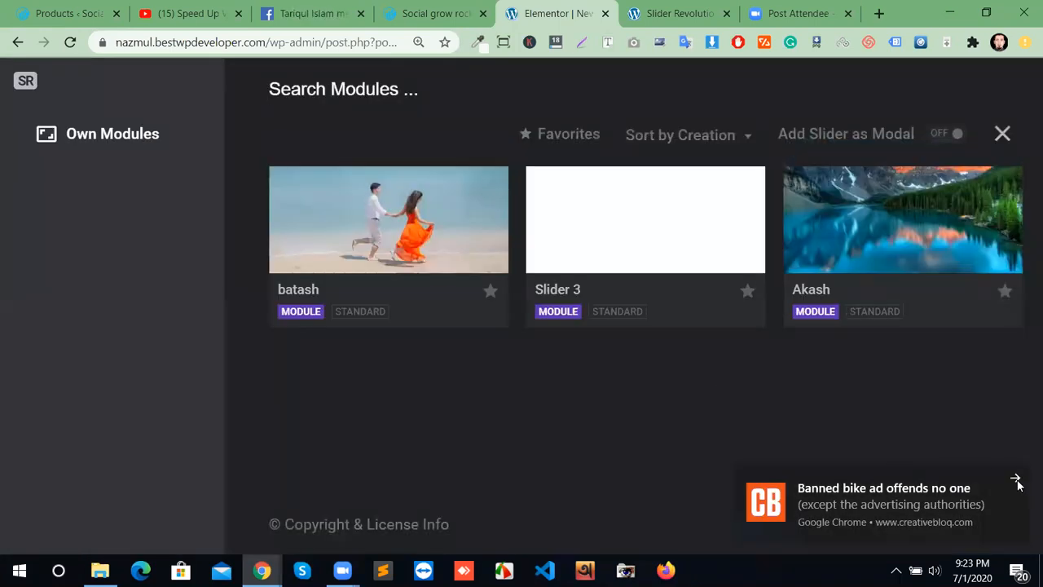
click(1017, 476)
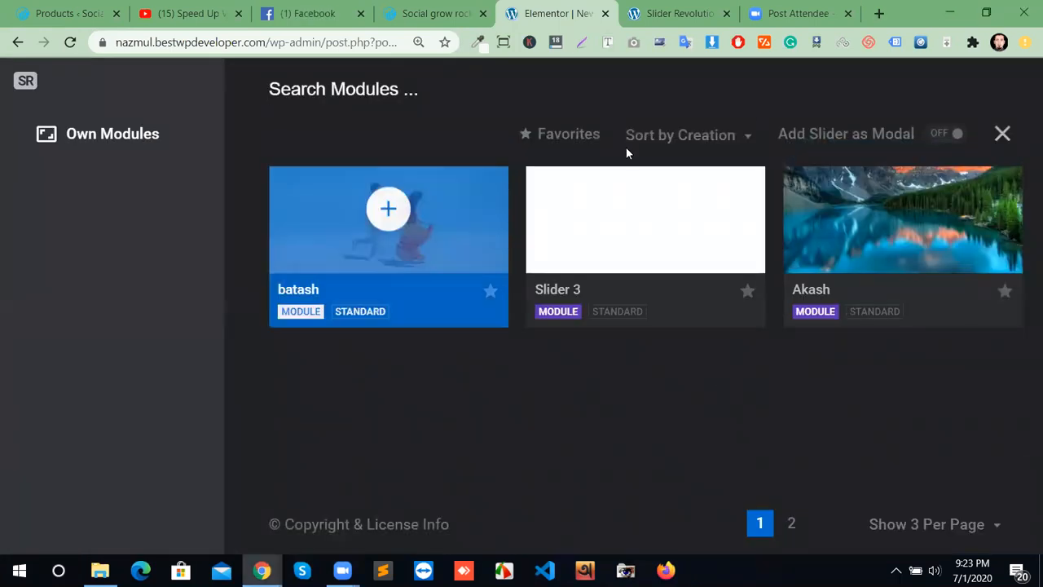
click(1004, 136)
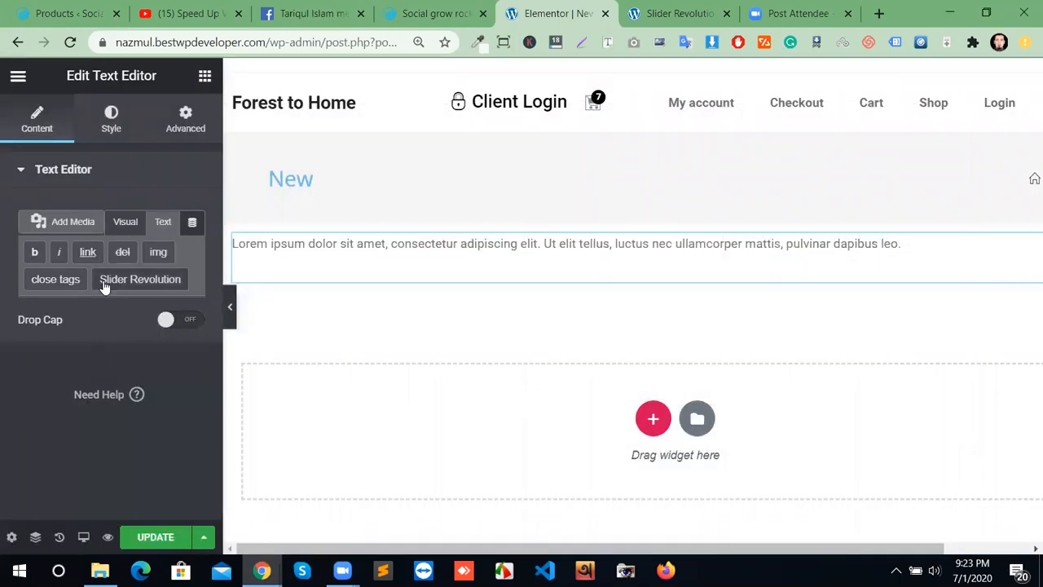
Insert the batash module's shortcode into the Text Editor widget and replace the placeholder paragraph with [rev_slider alias="slider-4"][/rev_slider].
click(142, 281)
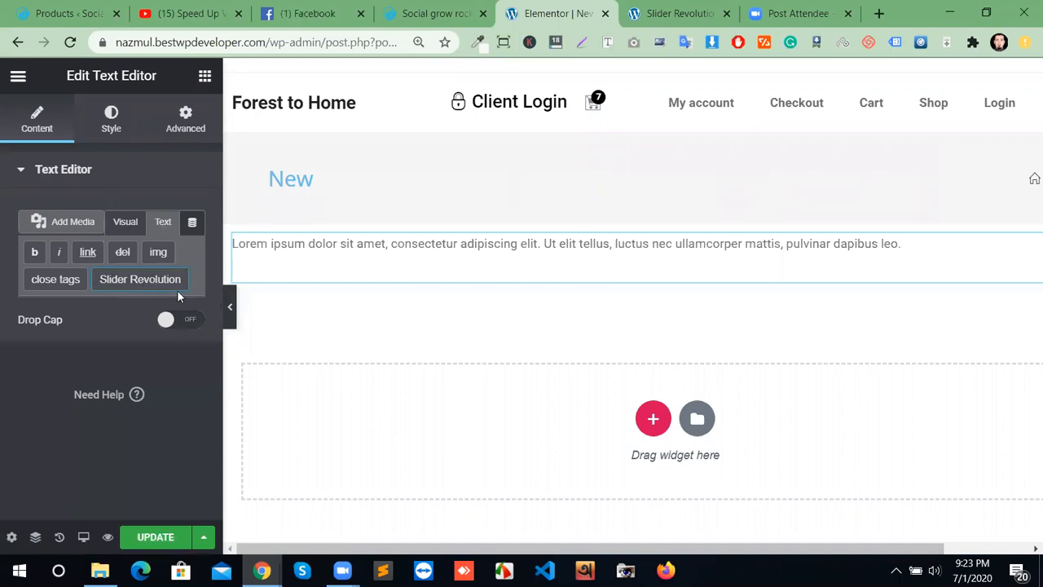
click(410, 248)
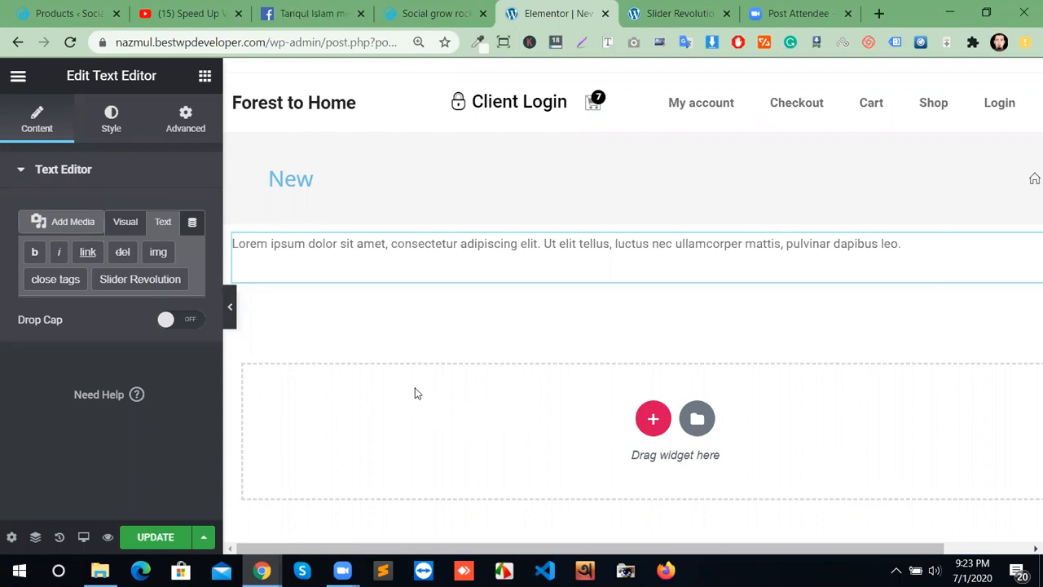
click(129, 223)
click(162, 225)
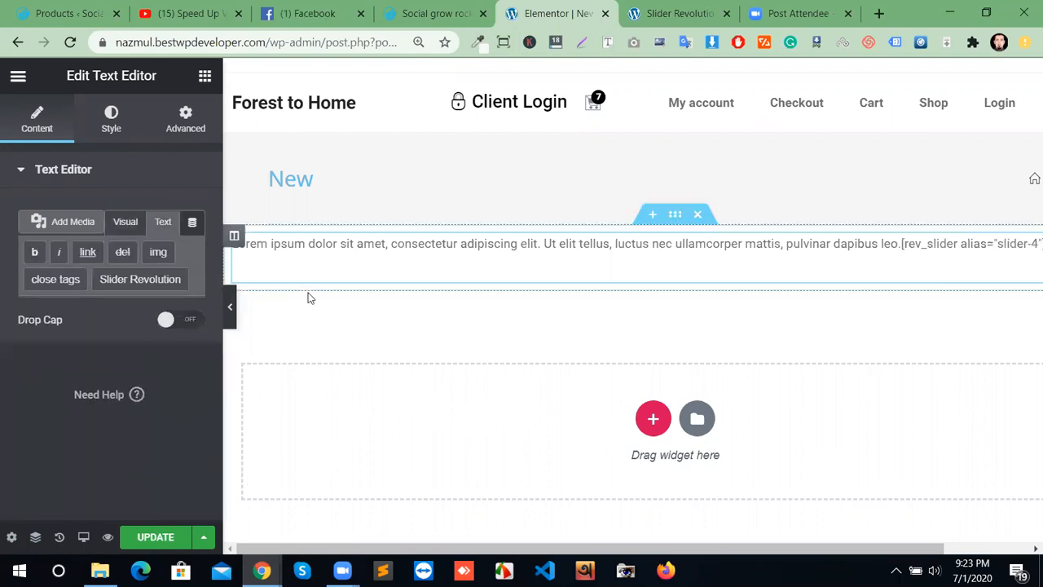
click(137, 281)
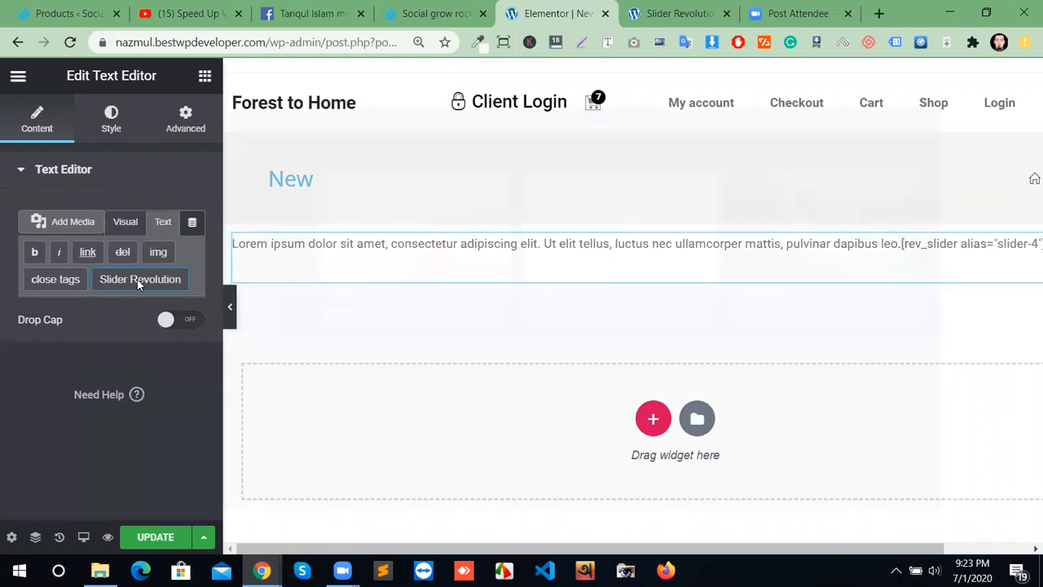
click(384, 206)
click(125, 222)
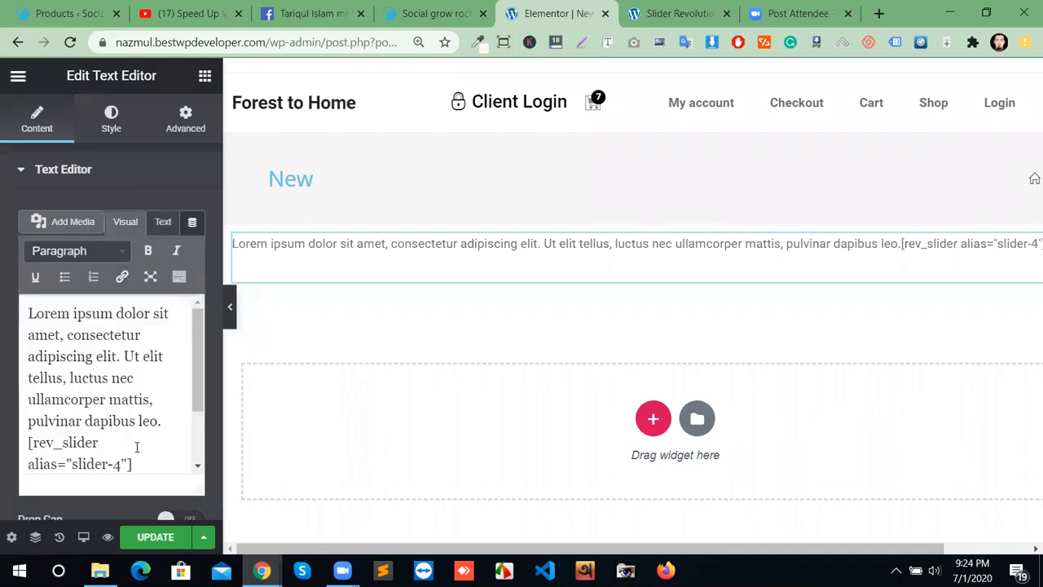
drag(163, 422, 30, 310)
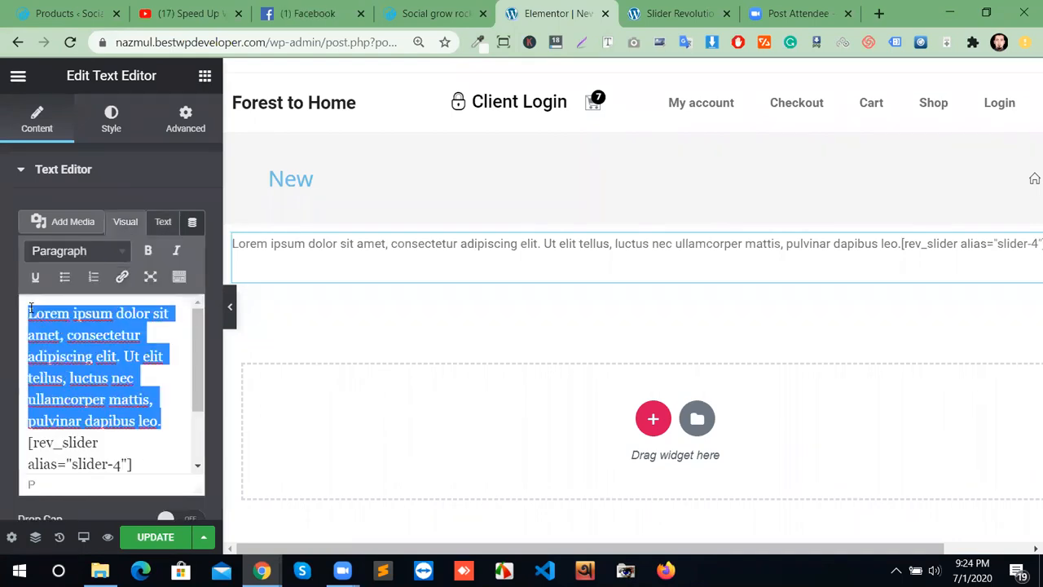
text([rev_slider alias="slider-4"][/rev_slider])
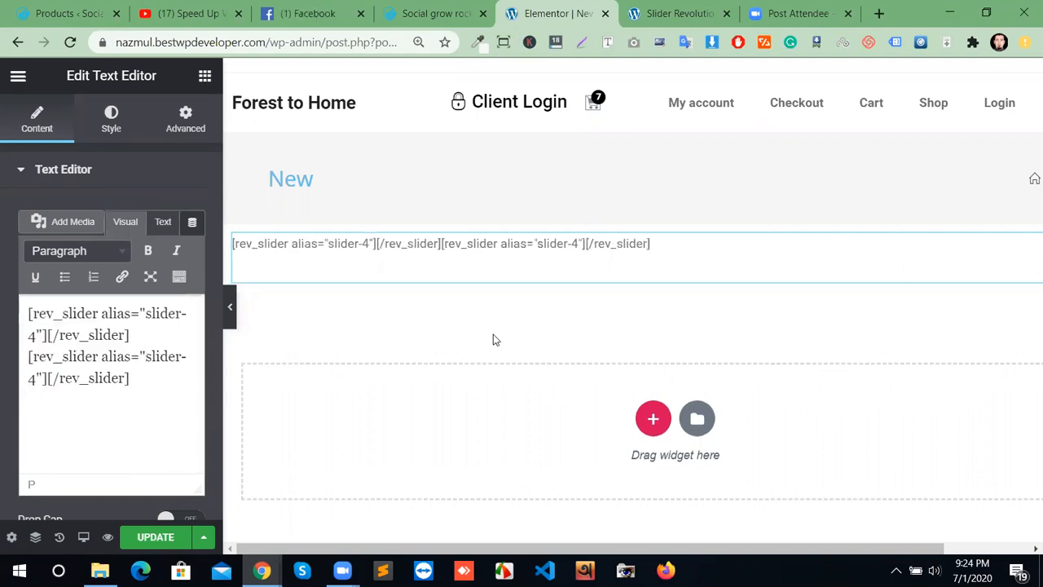
Clear all the text in the Text Editor widget and insert the batash module's shortcode once through the Slider Revolution module picker.
drag(143, 380, 36, 297)
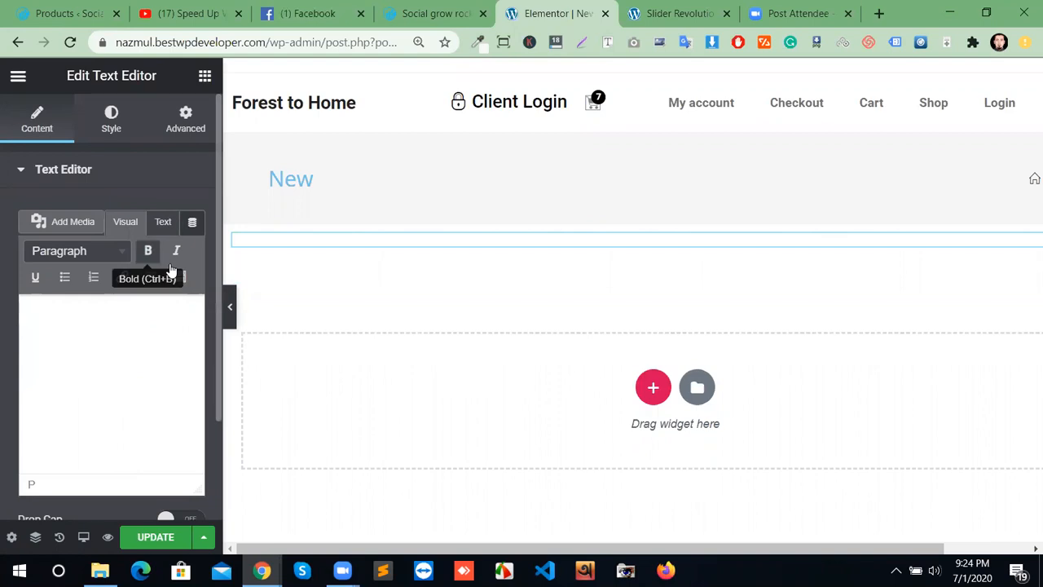
click(159, 226)
click(137, 281)
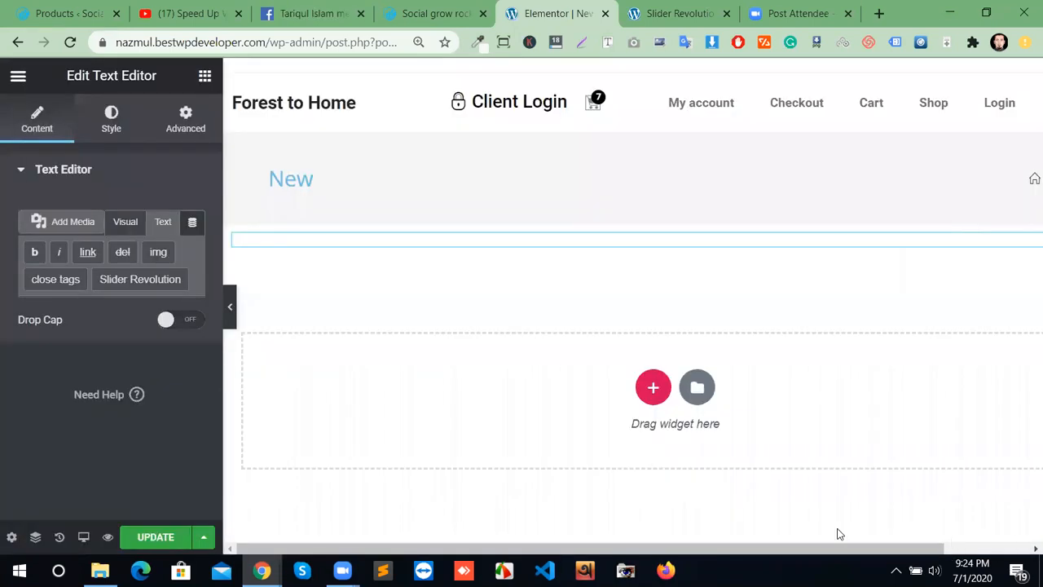
click(140, 228)
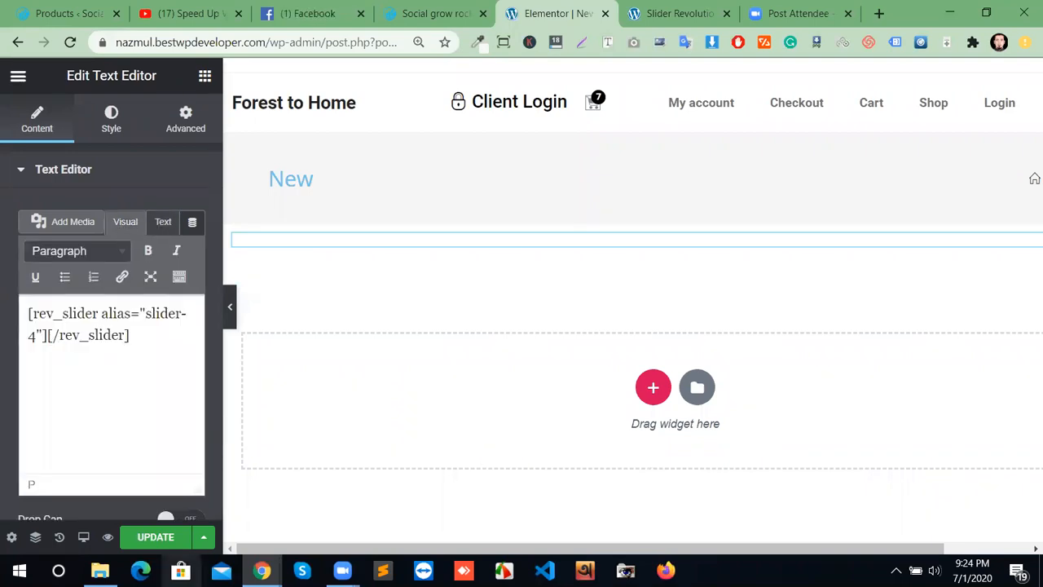
Update the page and check its preview, then refresh the widget's content in text mode and update the page again.
click(155, 536)
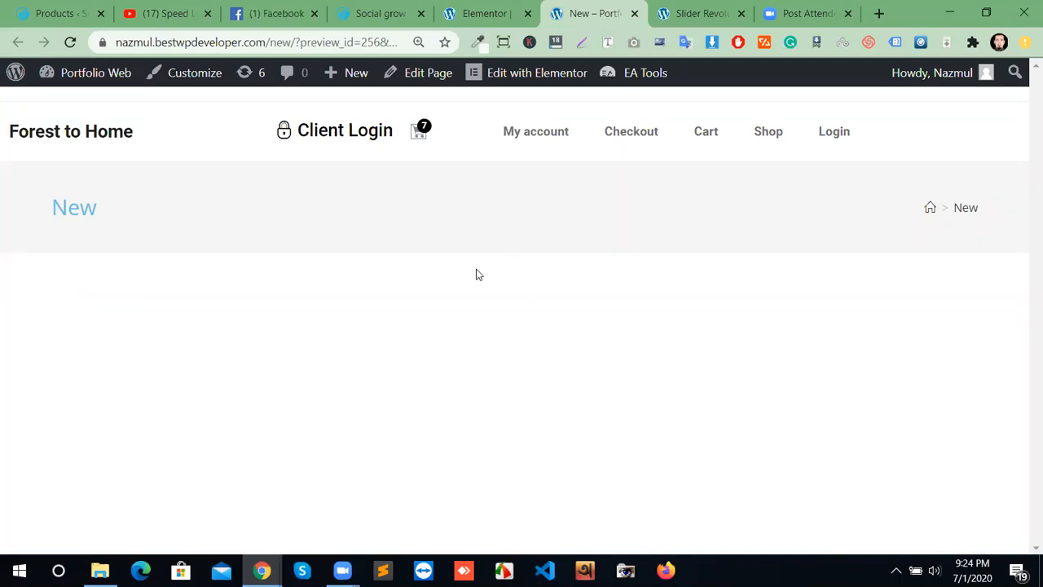
click(468, 8)
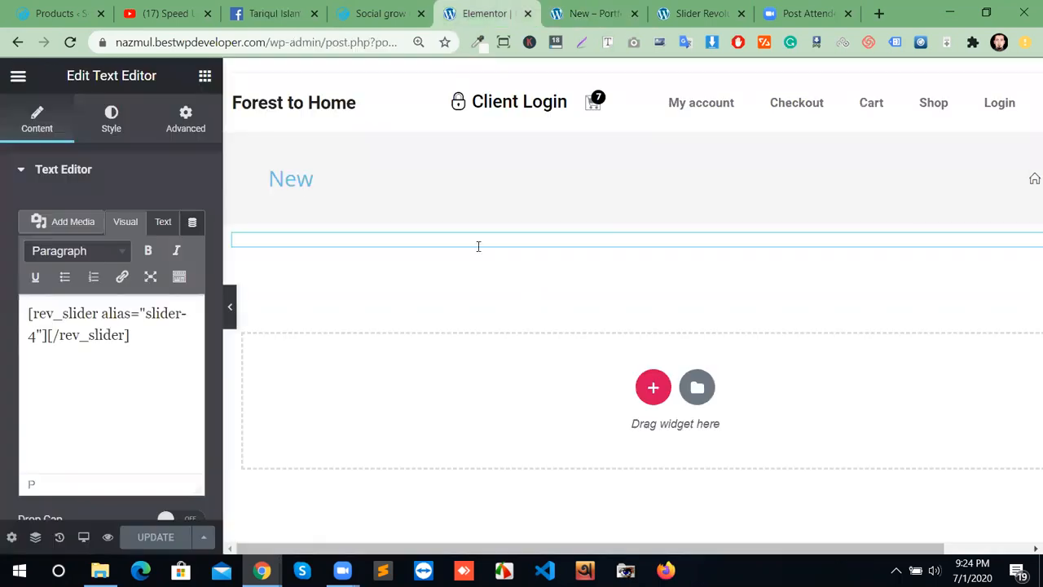
click(161, 221)
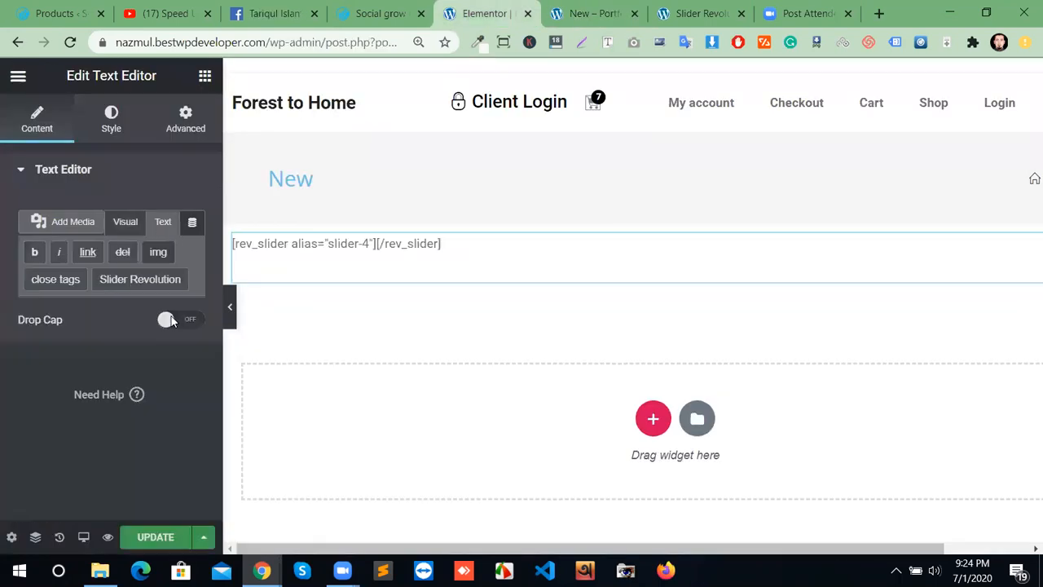
click(156, 537)
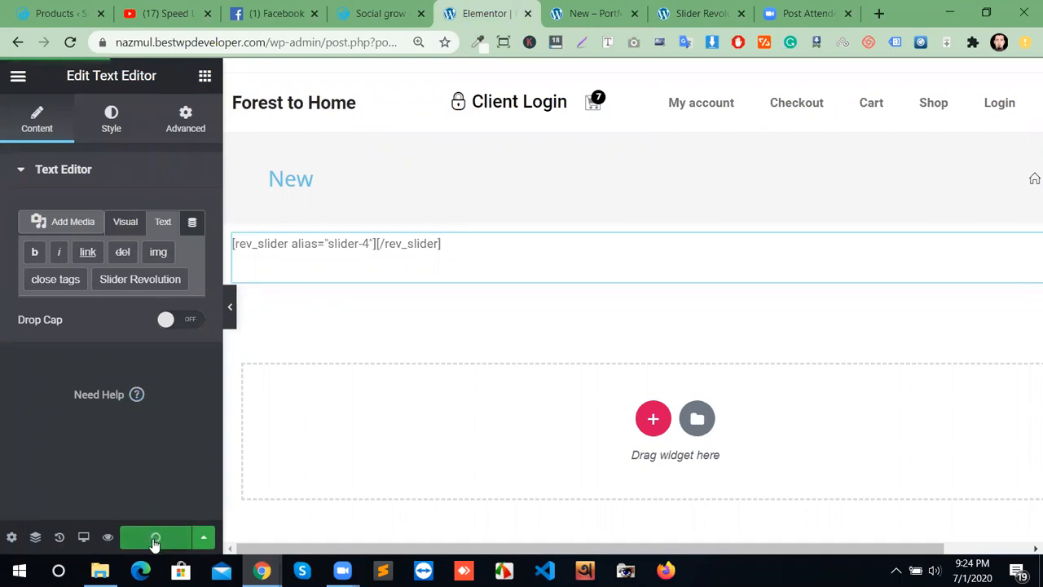
Examine the batash slider on the published "New" page in the preview tab.
click(570, 14)
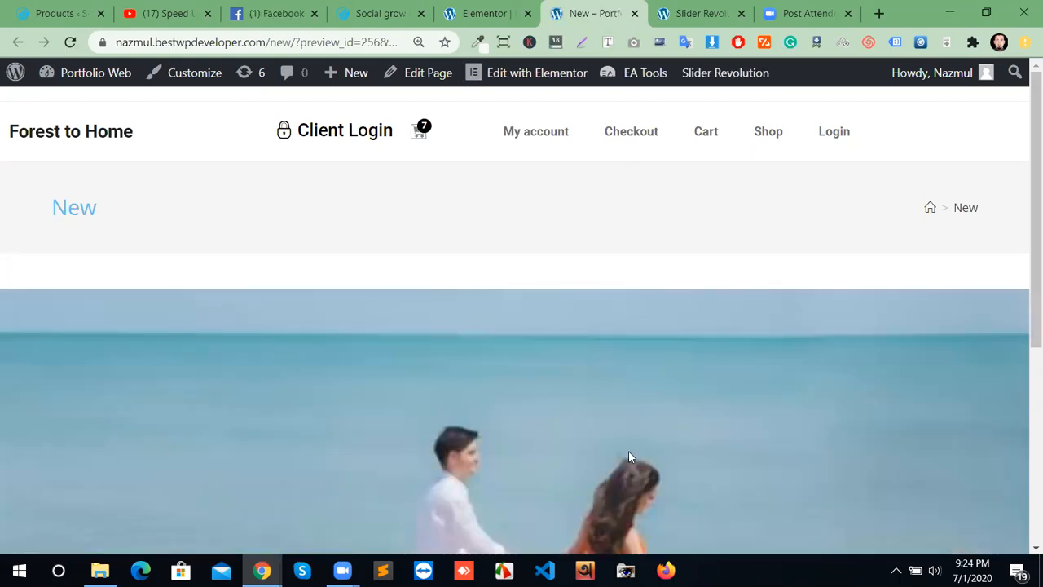
scroll(628, 453, down, 4)
scroll(630, 452, up, 3)
scroll(630, 454, down, 4)
scroll(654, 354, up, 5)
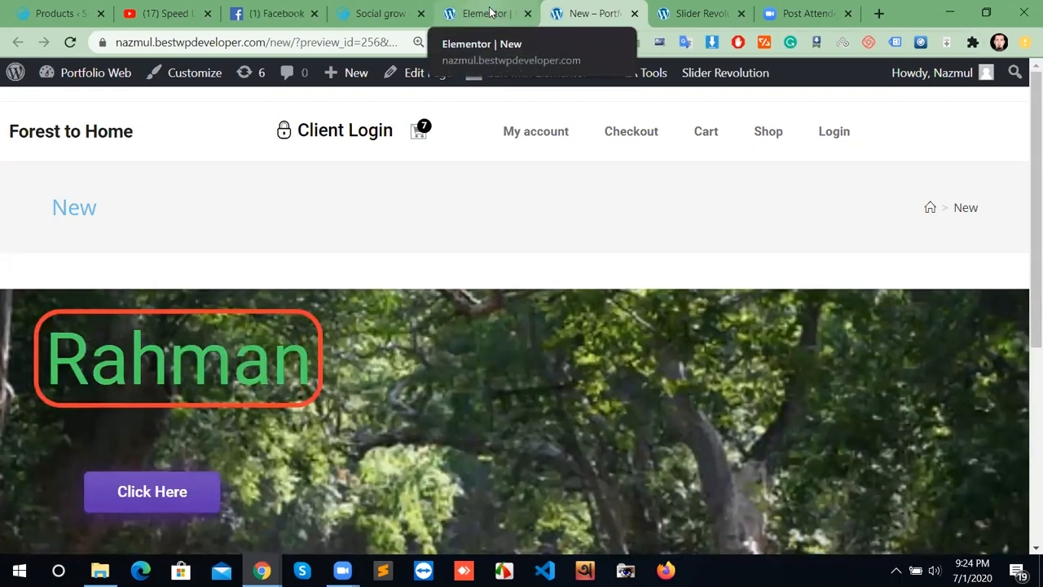
Go back from Elementor to the WordPress pages list and open the "New" page on its Edit Page screen.
click(482, 11)
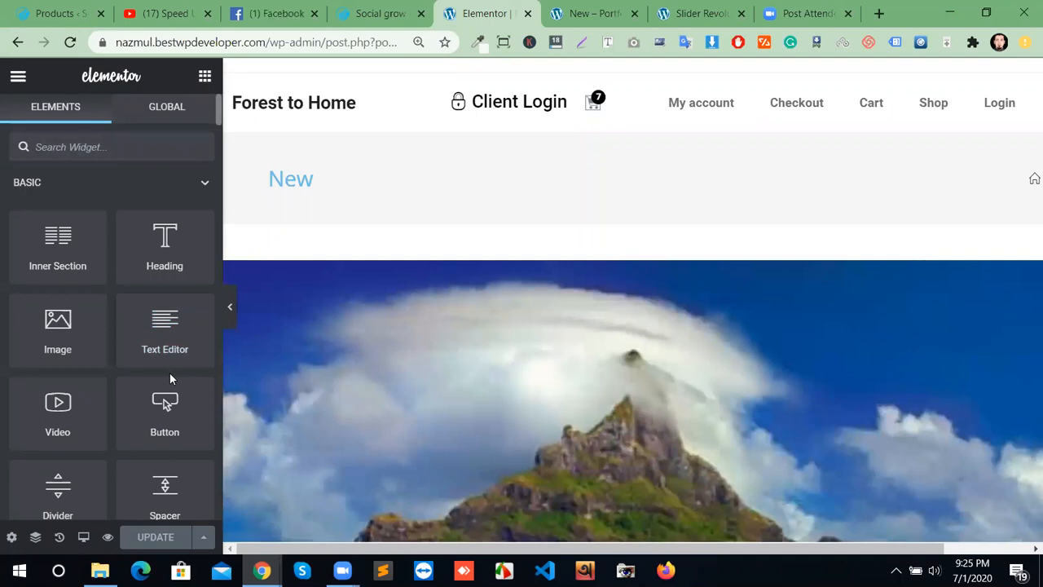
click(401, 17)
click(479, 16)
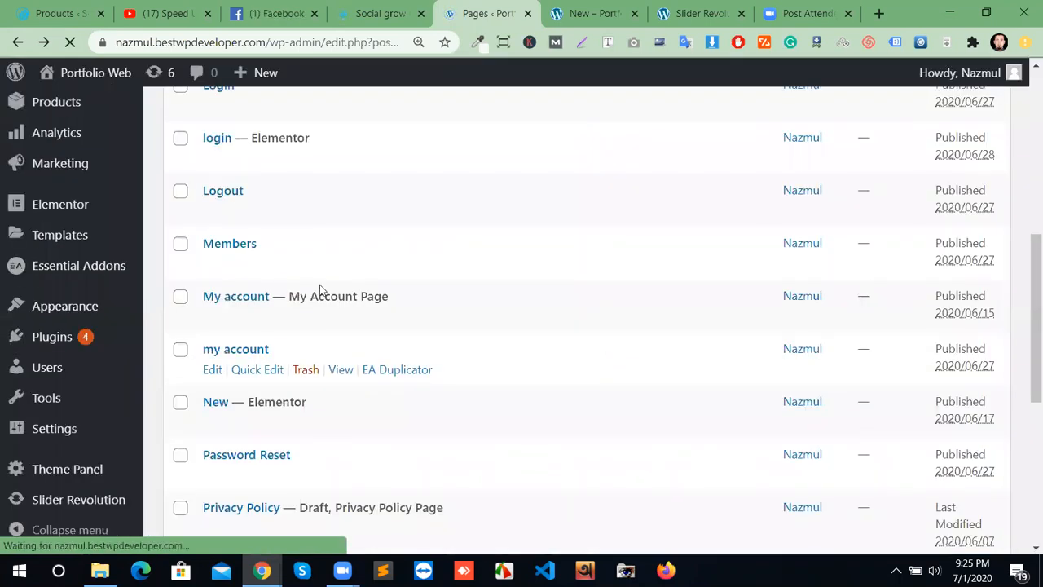
scroll(343, 251, up, 3)
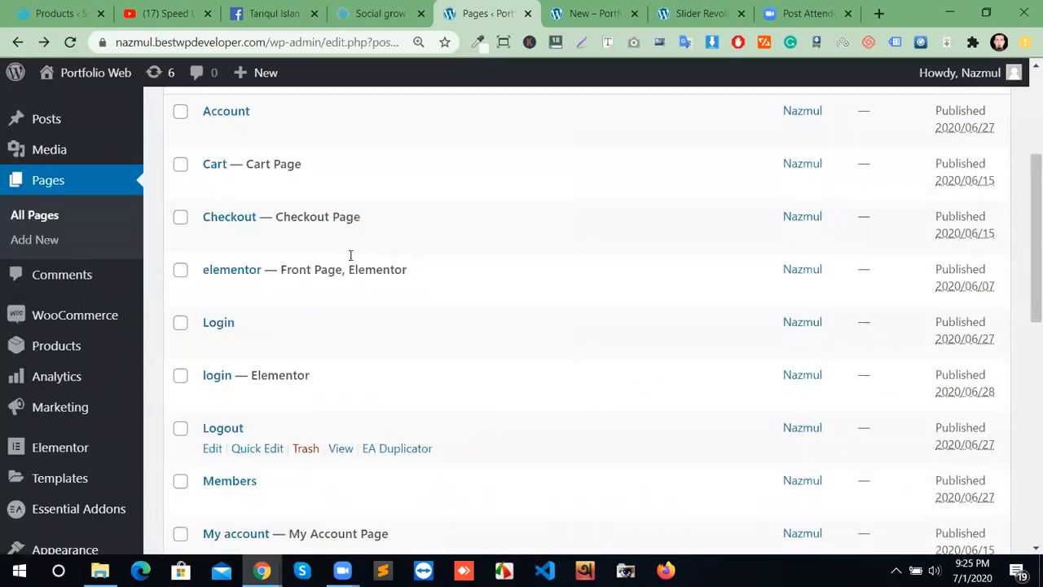
scroll(269, 318, down, 3)
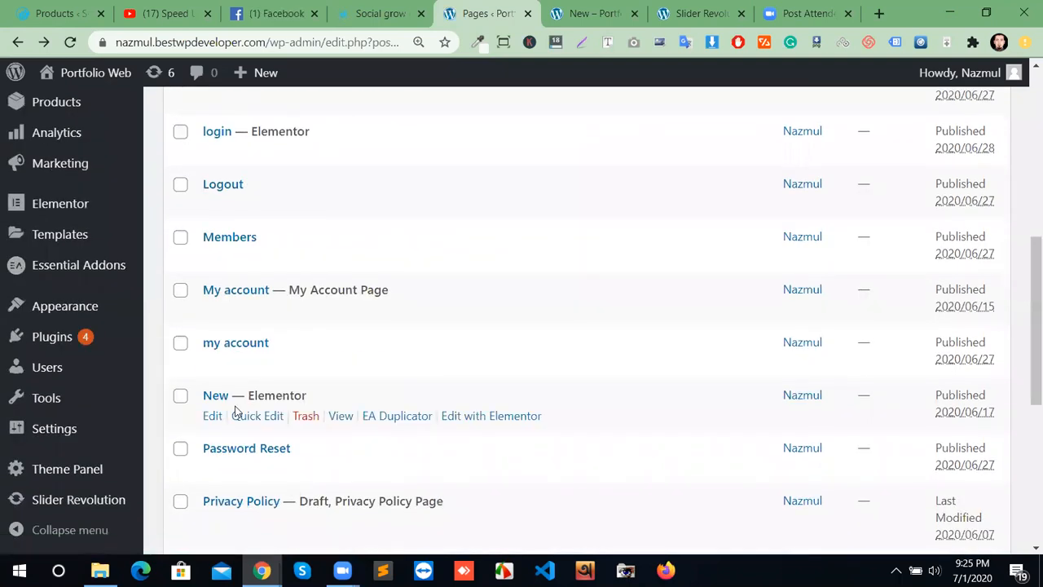
click(212, 417)
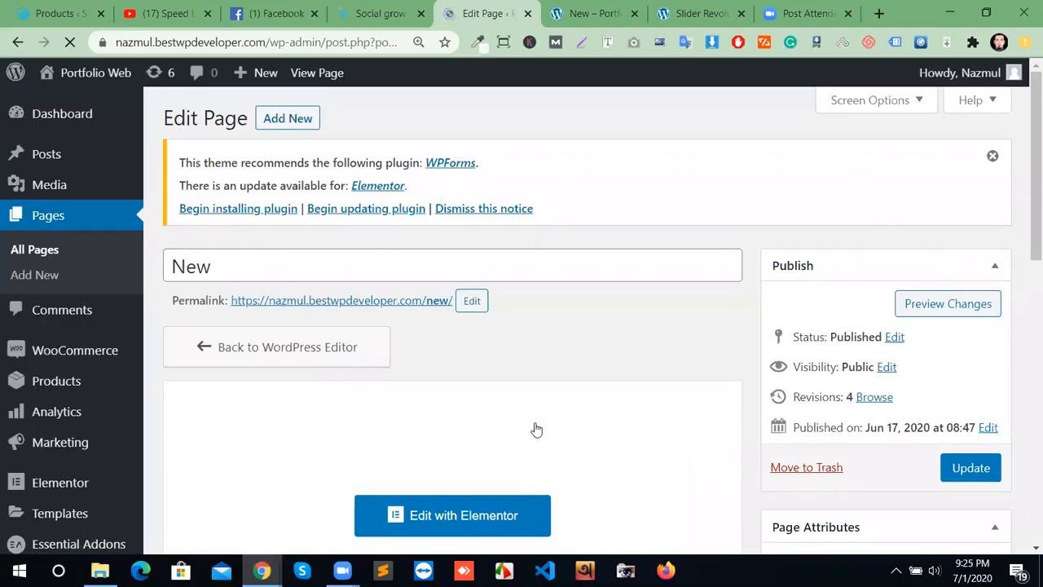
scroll(536, 430, down, 5)
scroll(534, 430, up, 4)
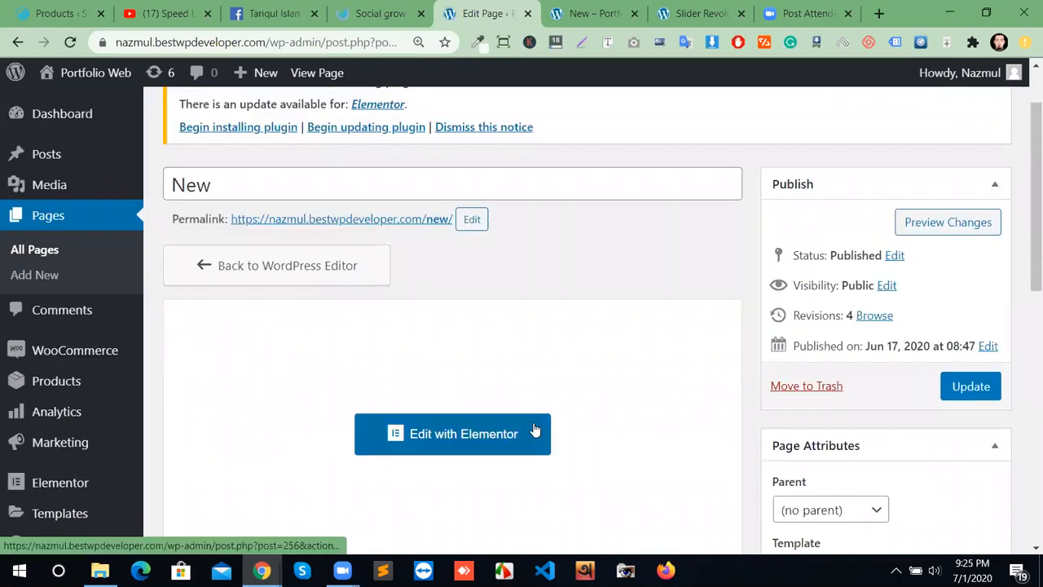
Switch the "New" page from Elementor back to the WordPress editor and review the rev_slider shortcode in its text content.
click(304, 271)
click(631, 370)
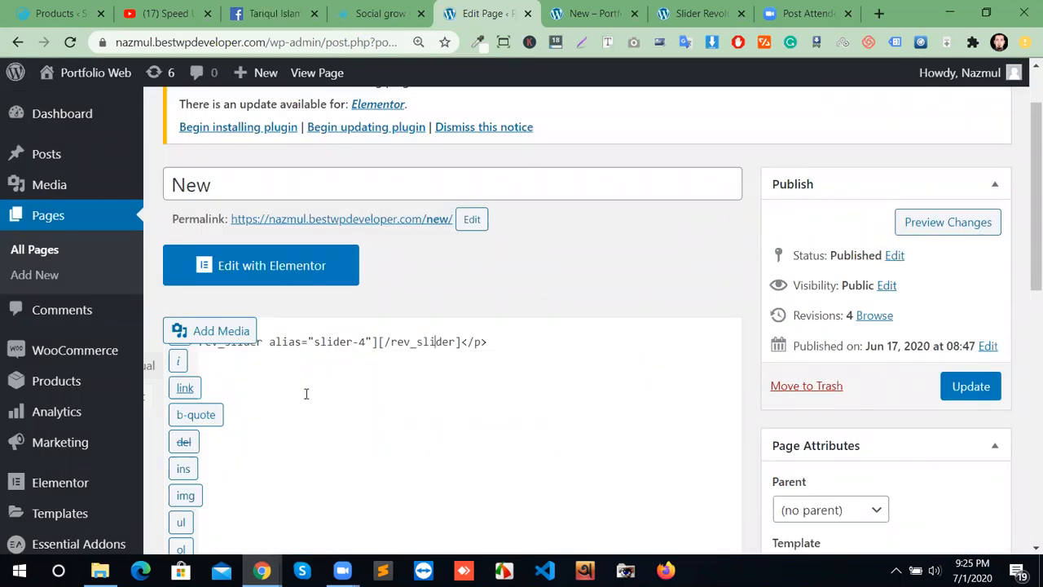
scroll(424, 414, down, 2)
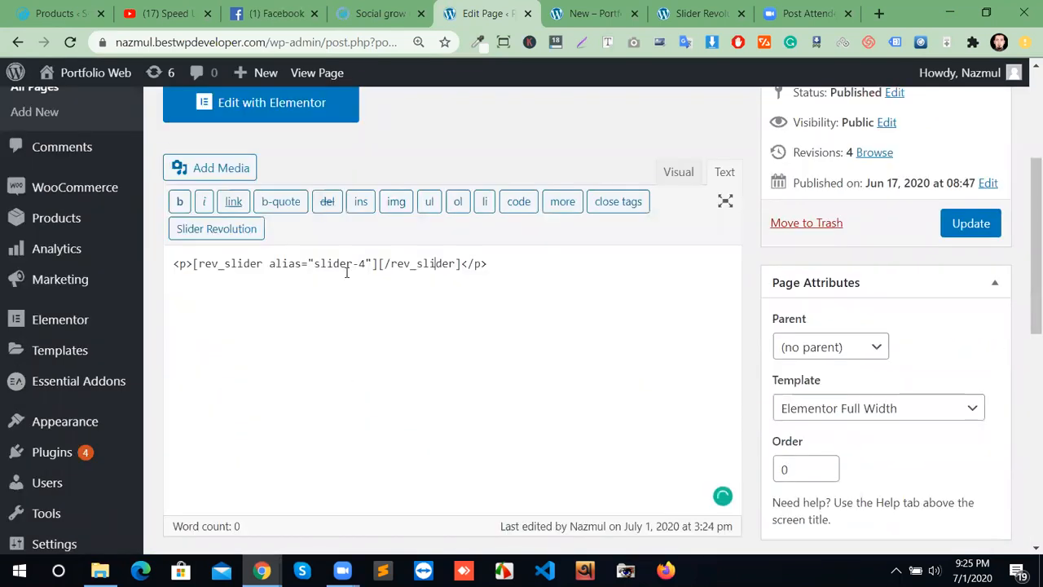
scroll(401, 324, up, 3)
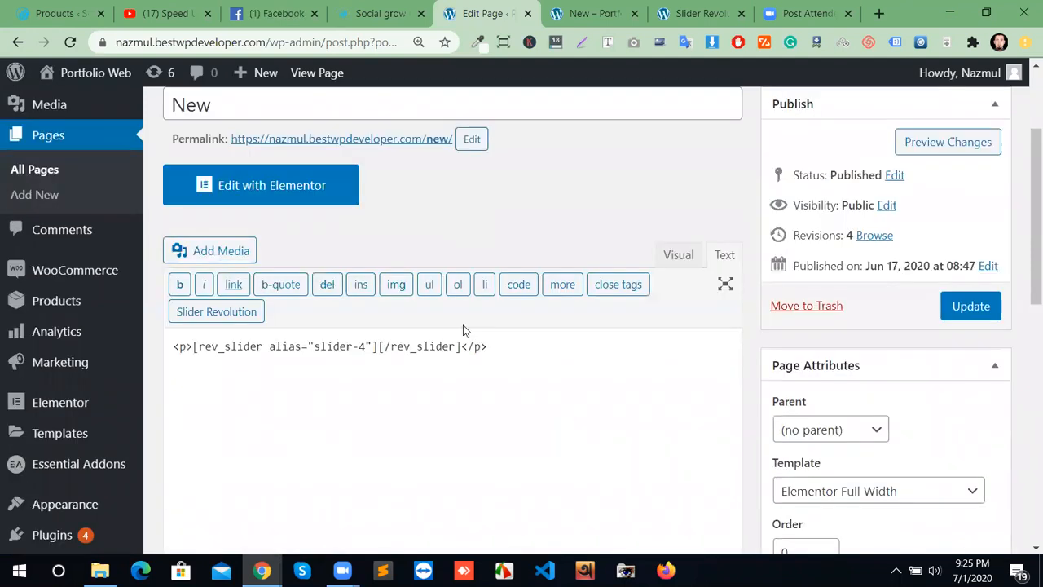
scroll(438, 435, down, 1)
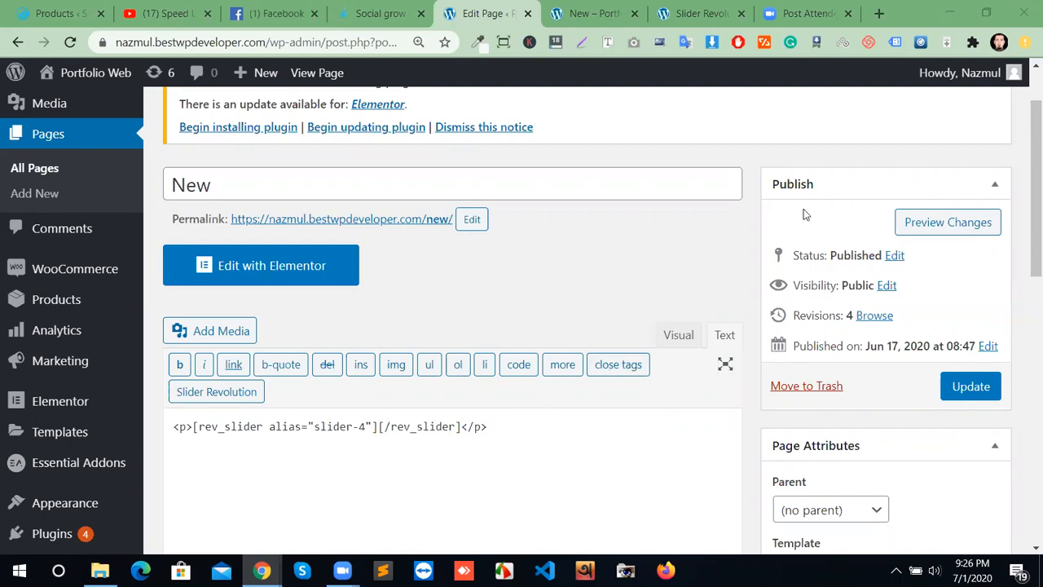
Return to the preview of the "New" page and look over the slider across its full height.
click(387, 24)
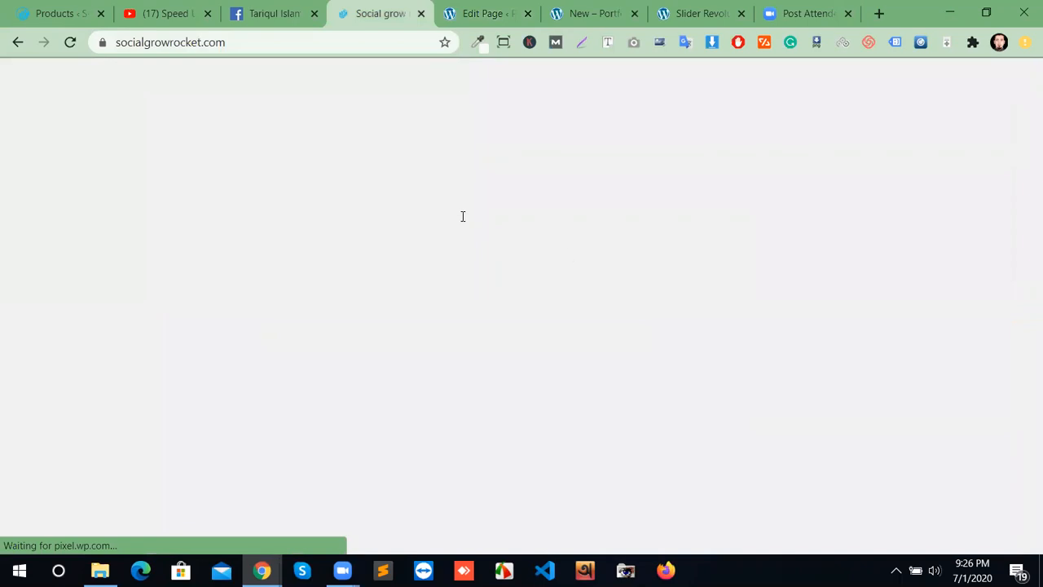
click(485, 14)
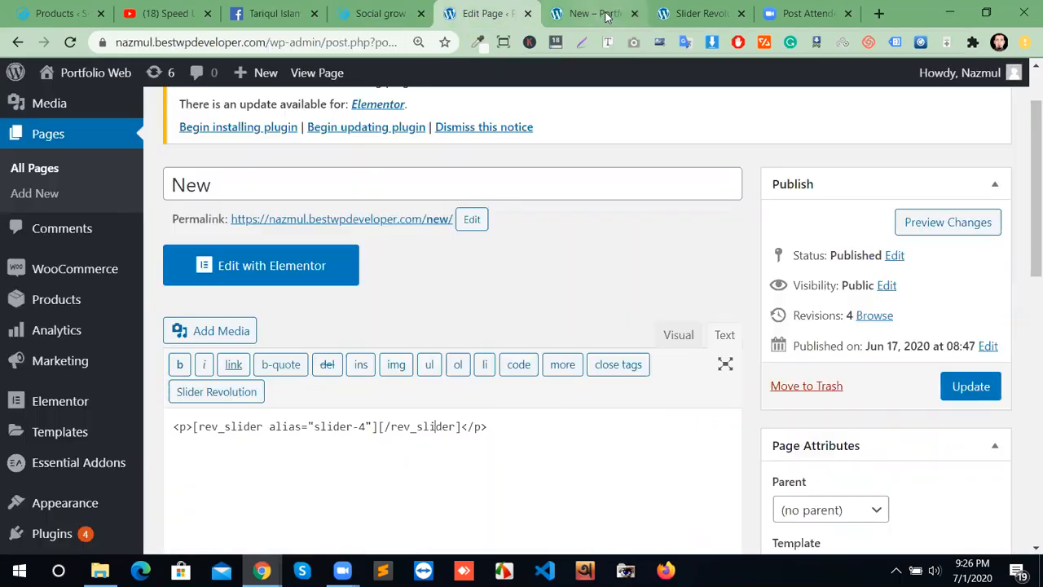
click(591, 14)
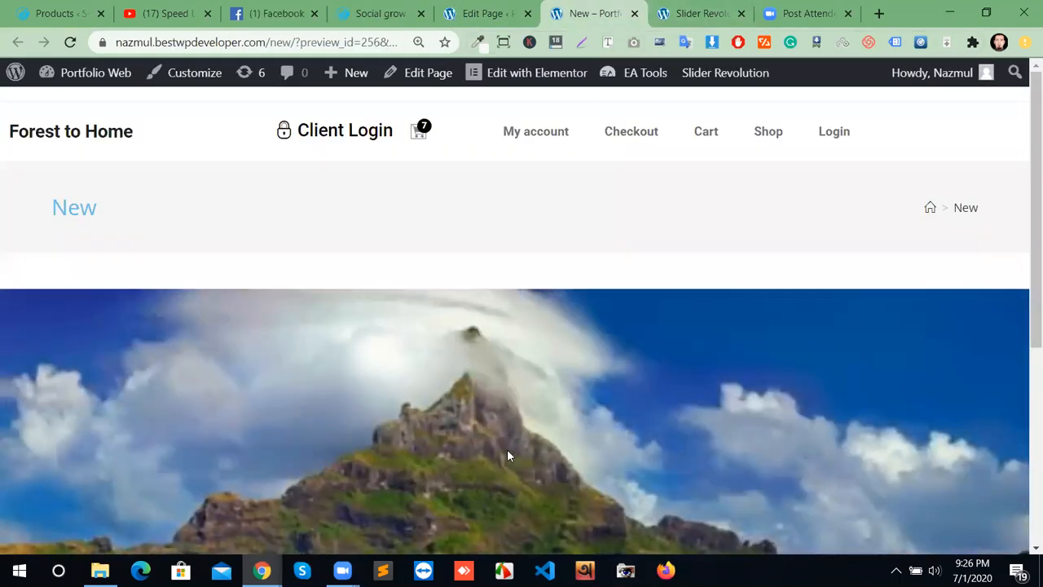
scroll(589, 487, down, 4)
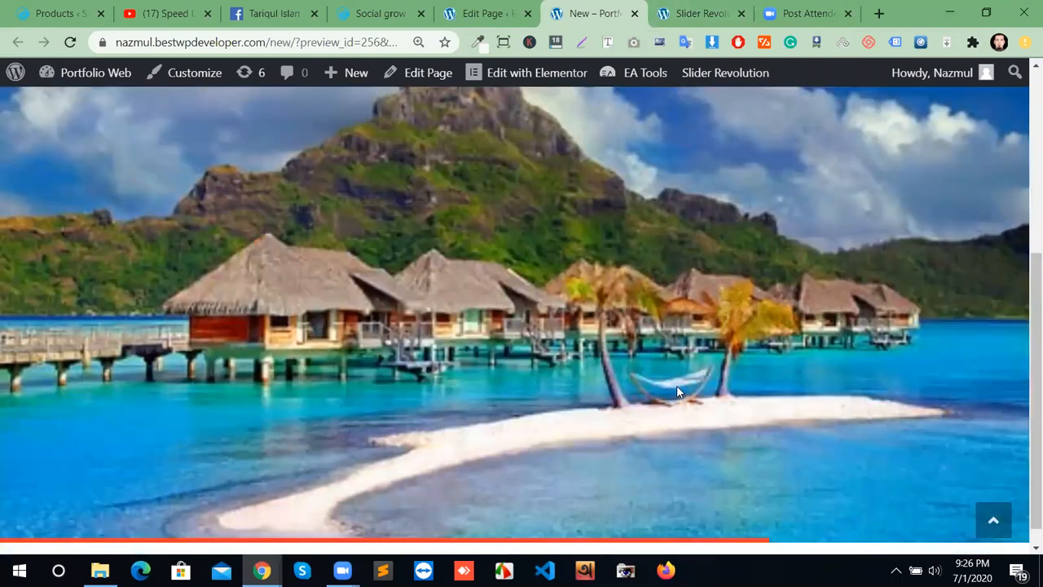